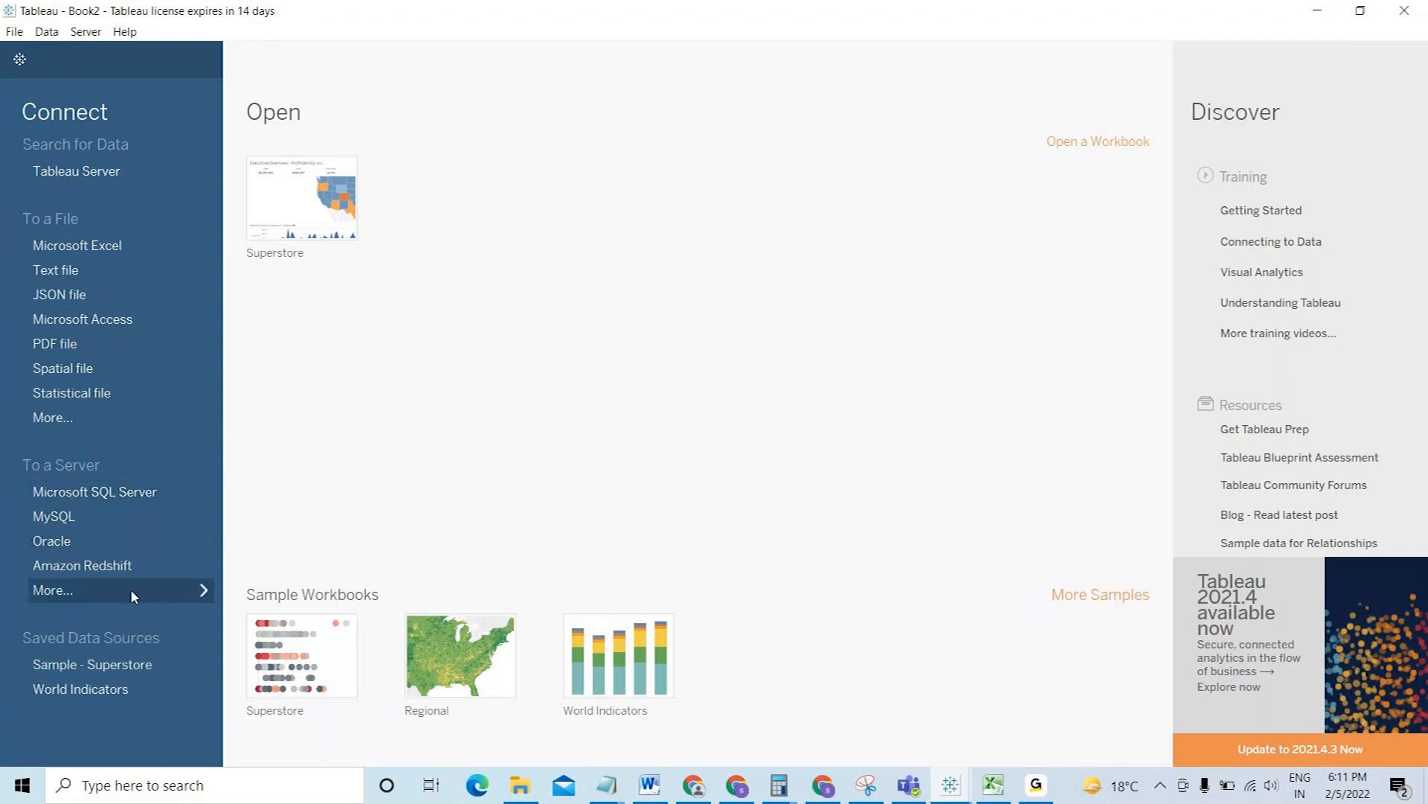
- List all 74 installed server connectors, including Other Databases (JDBC) and (ODBC)
click(164, 589)
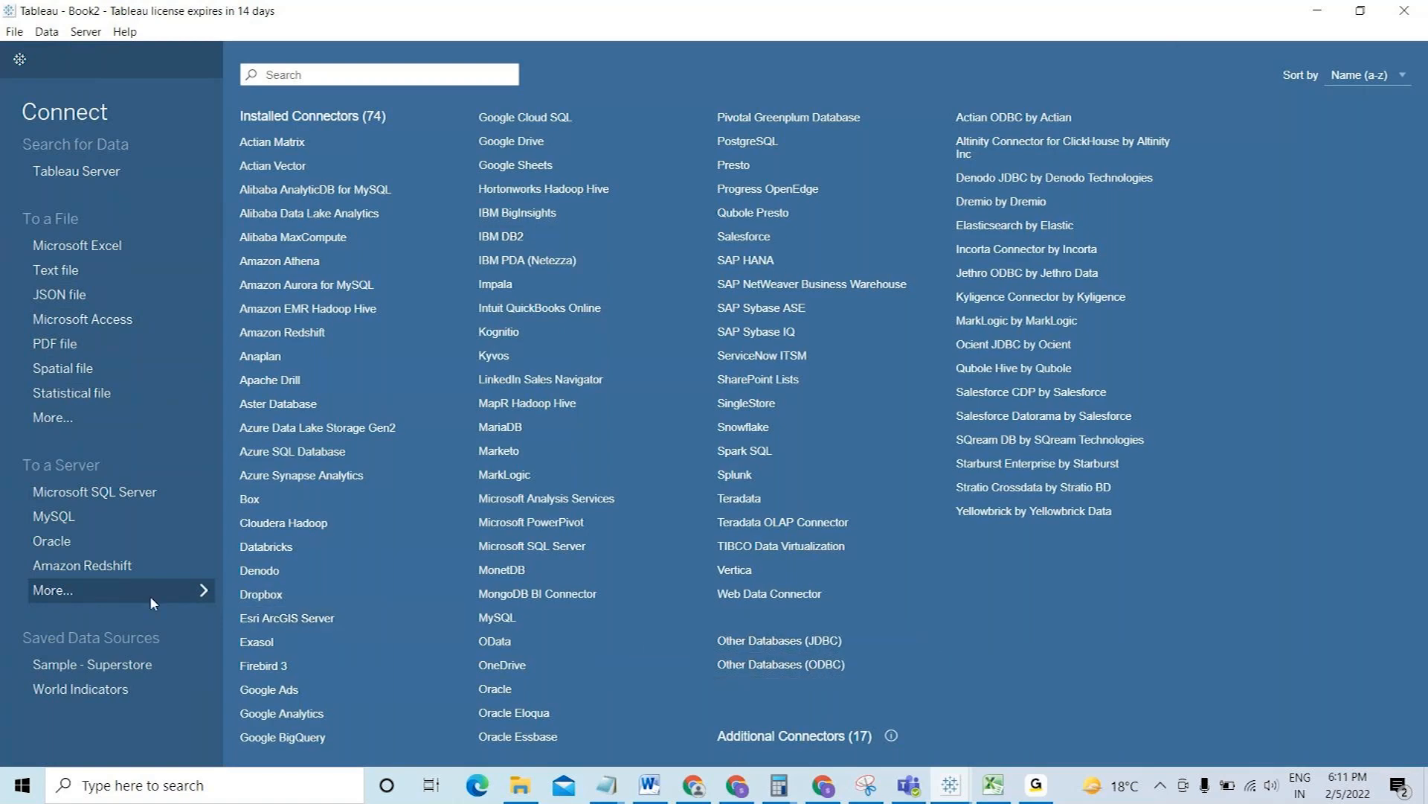
- Start a Microsoft Excel connection and show All Files in the Downloads folder
click(83, 242)
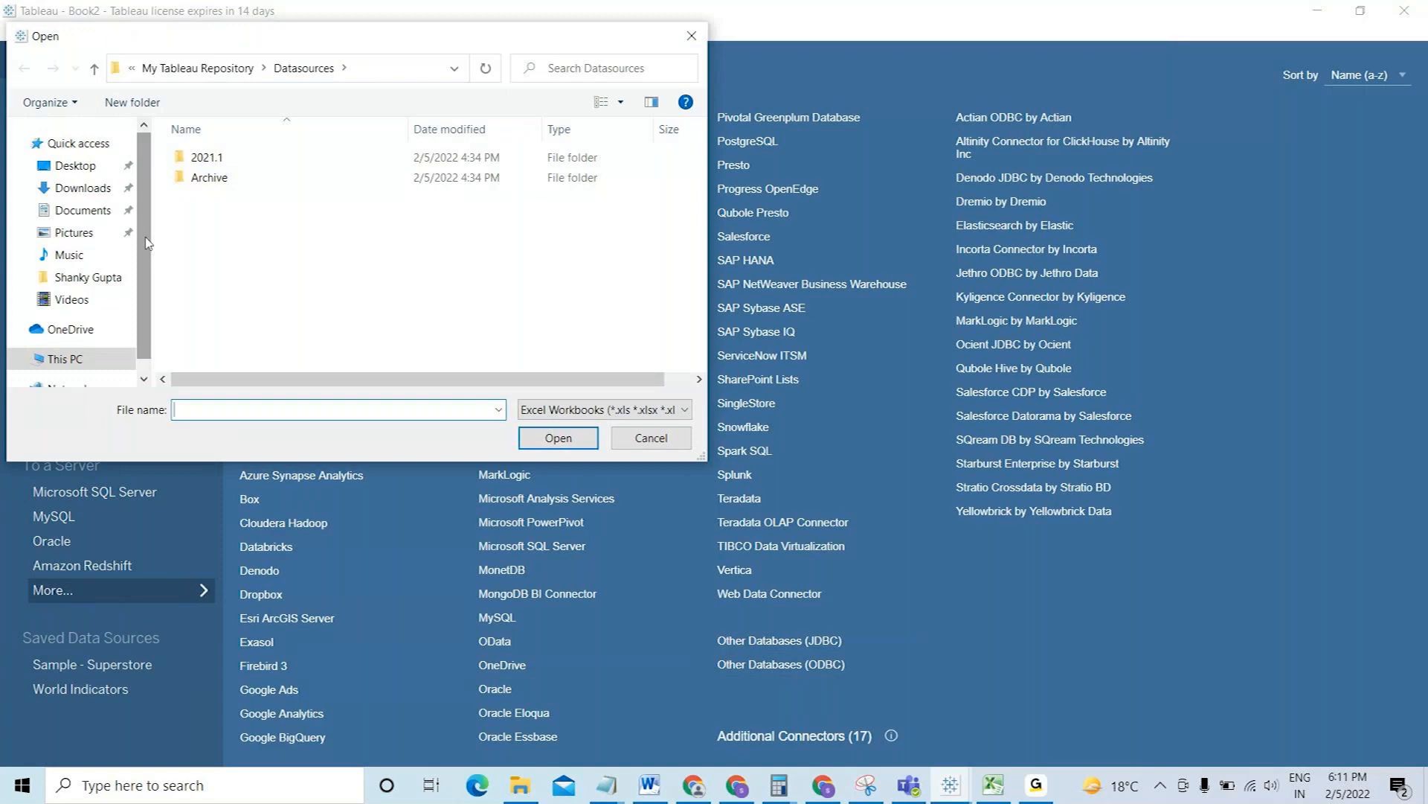
click(70, 192)
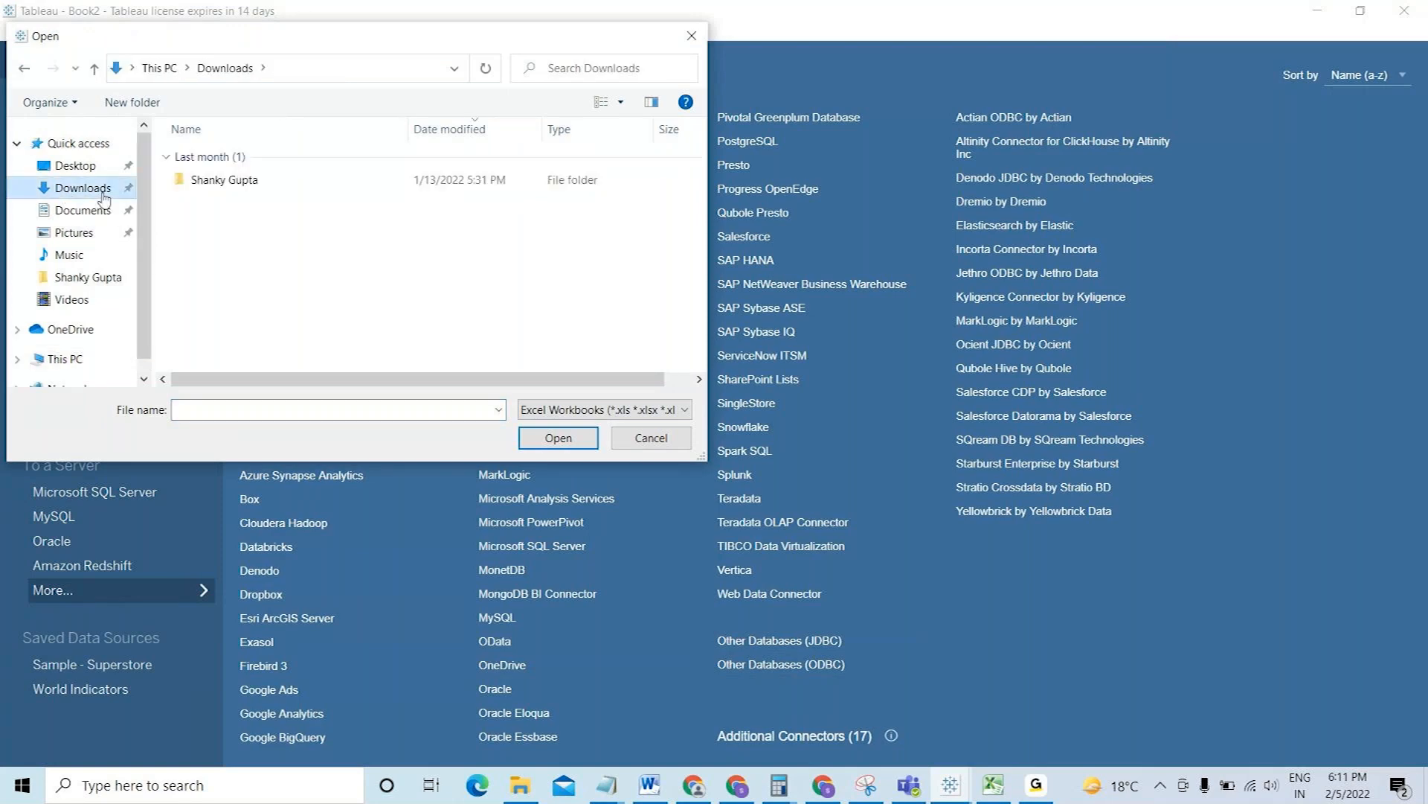
double_click(160, 179)
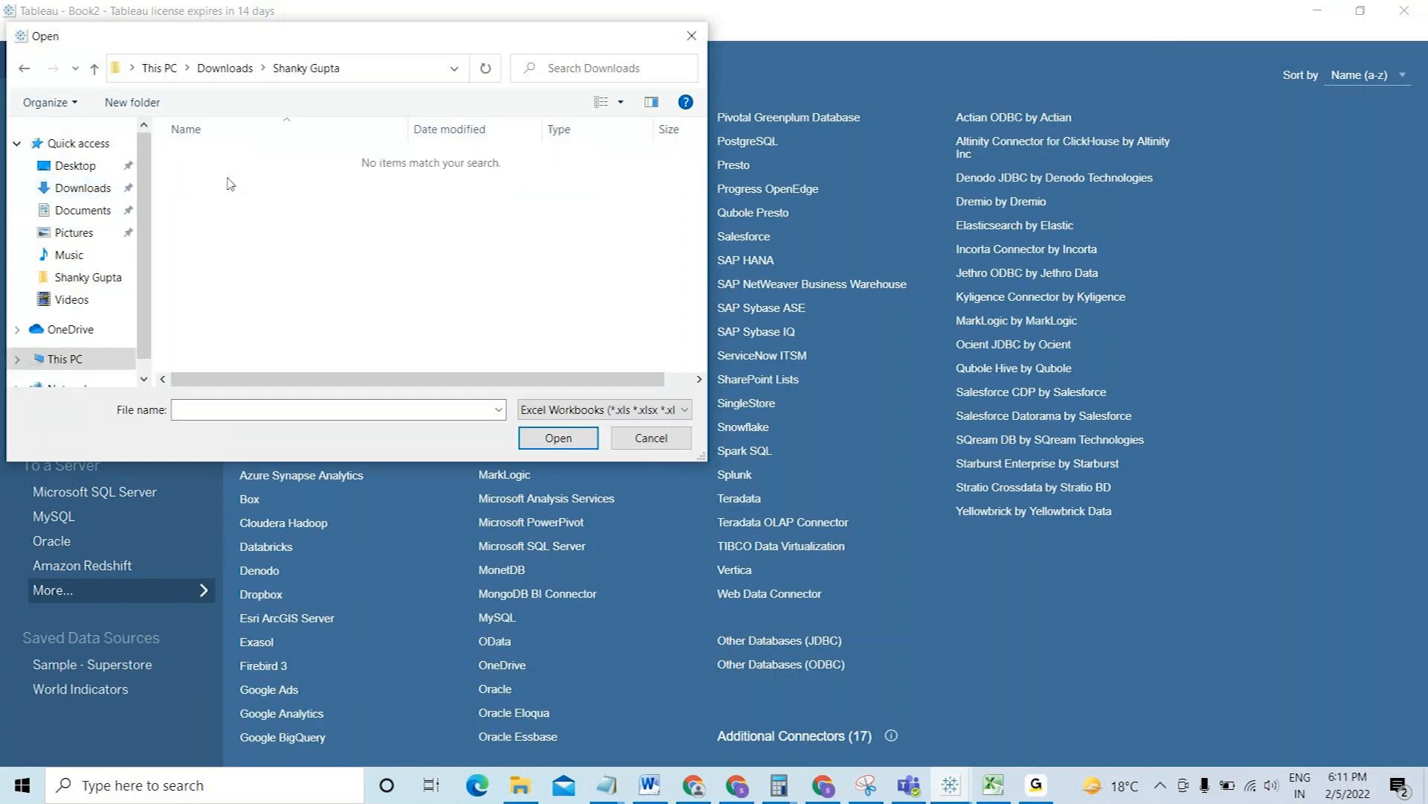
click(84, 190)
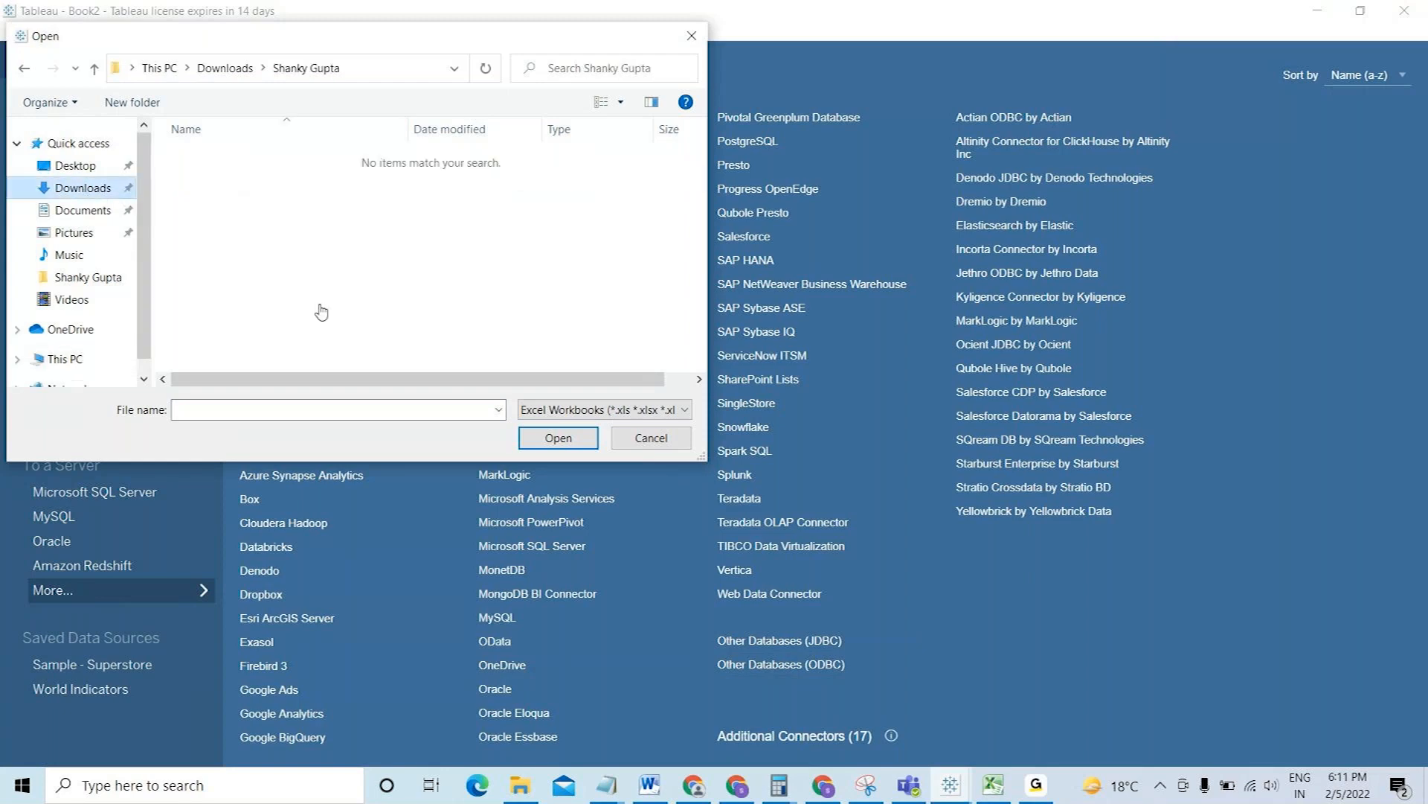
click(564, 418)
click(567, 453)
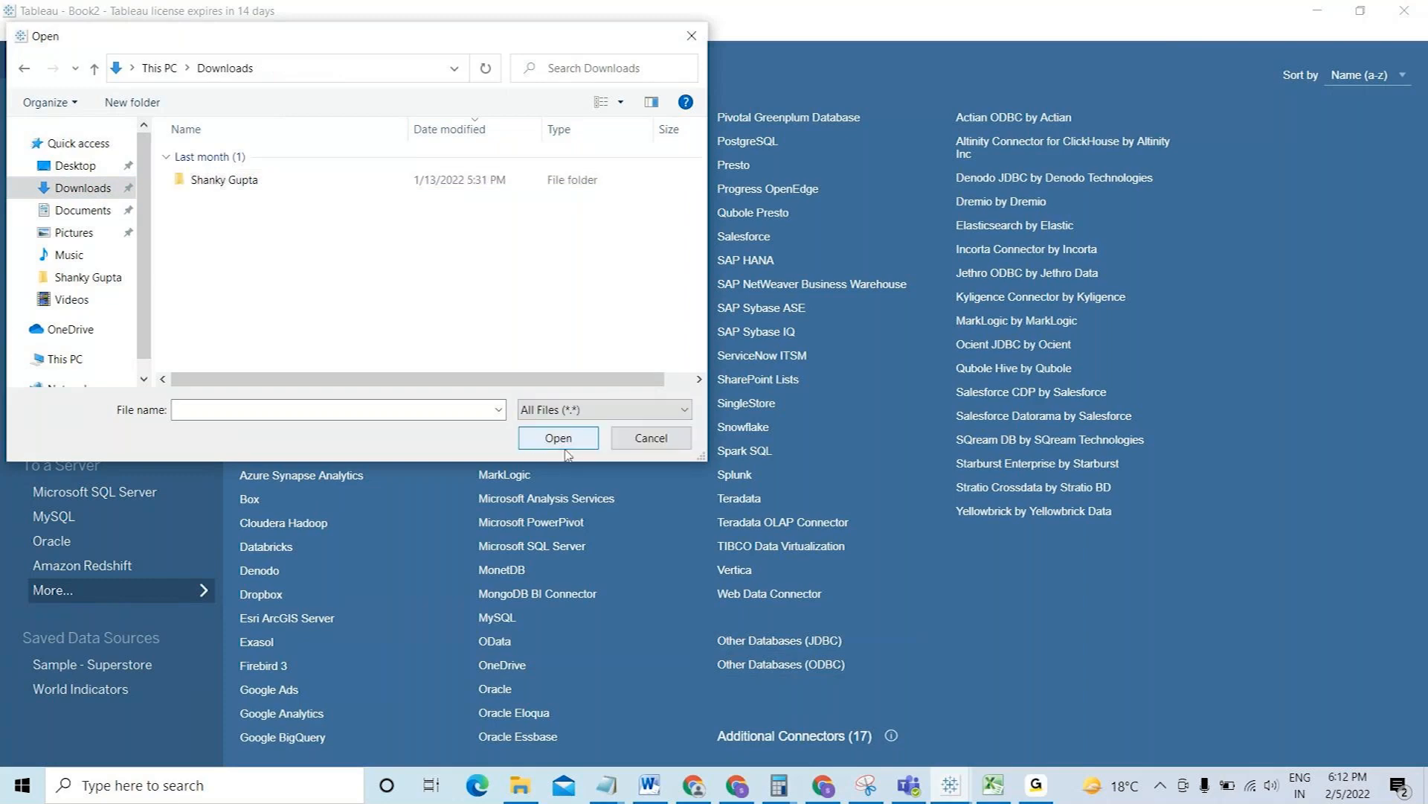
- Open sample superstore as an Excel source and dismiss the Bad Connection error
drag(702, 177, 702, 149)
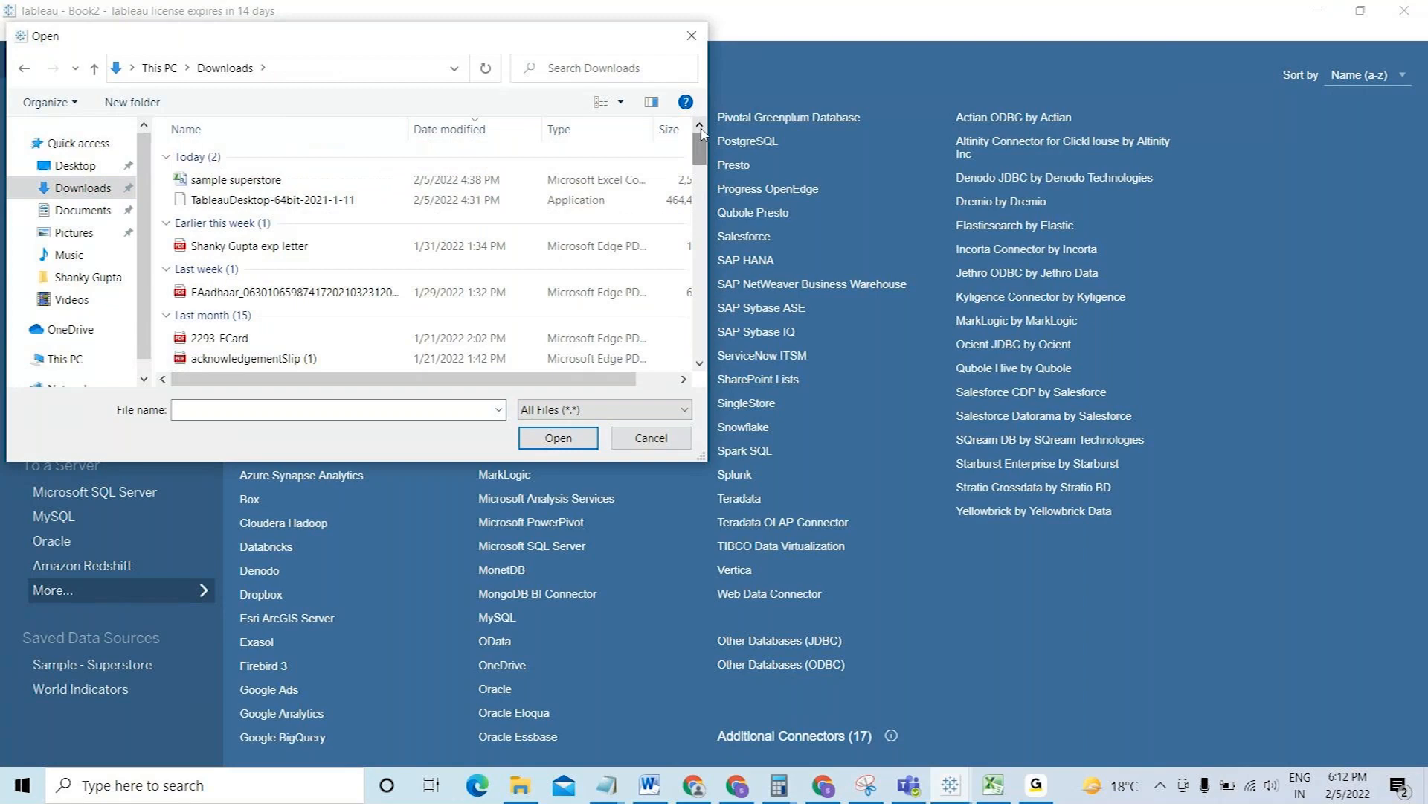
click(280, 180)
click(558, 438)
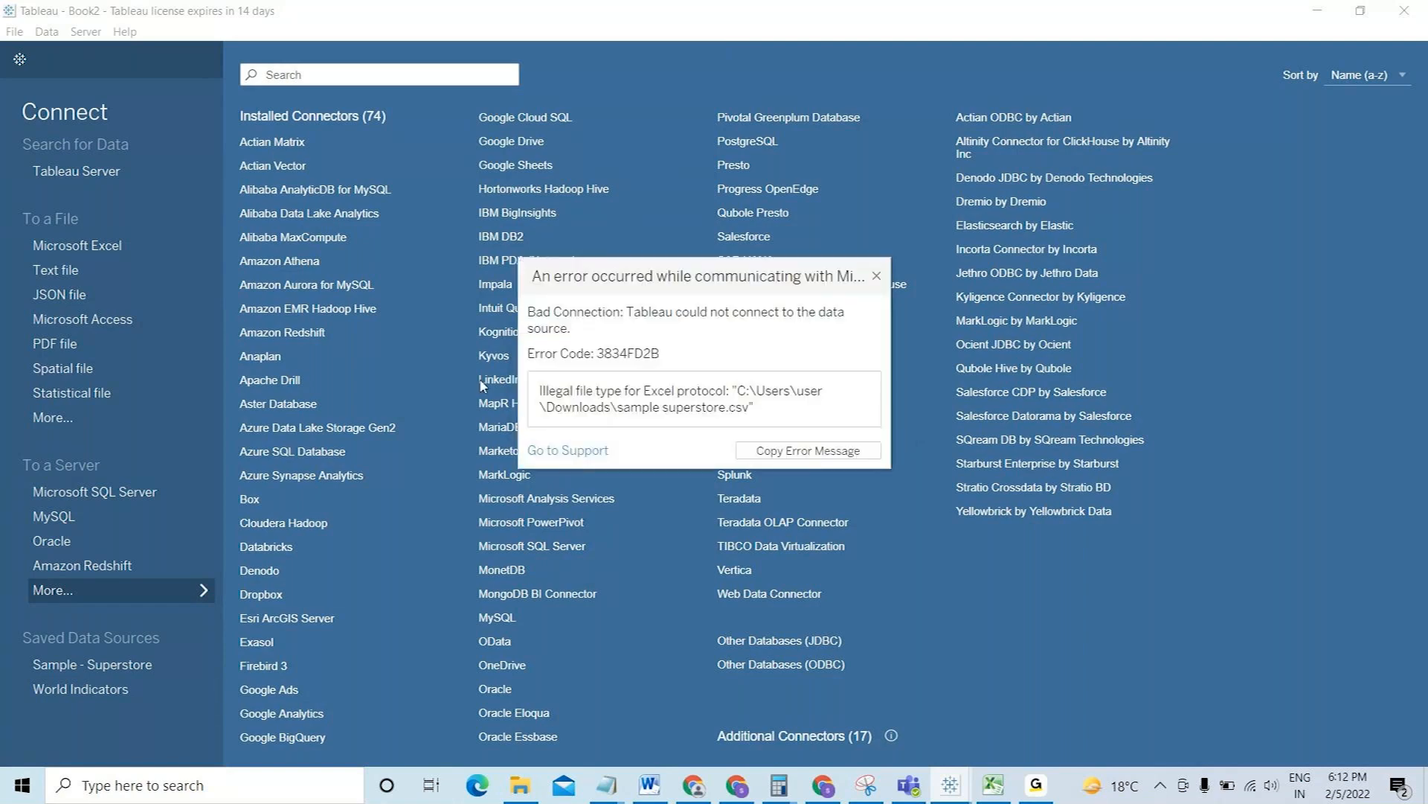
click(876, 275)
- Connect to sample superstore.csv as a text file, then open it in Excel from Downloads
click(77, 277)
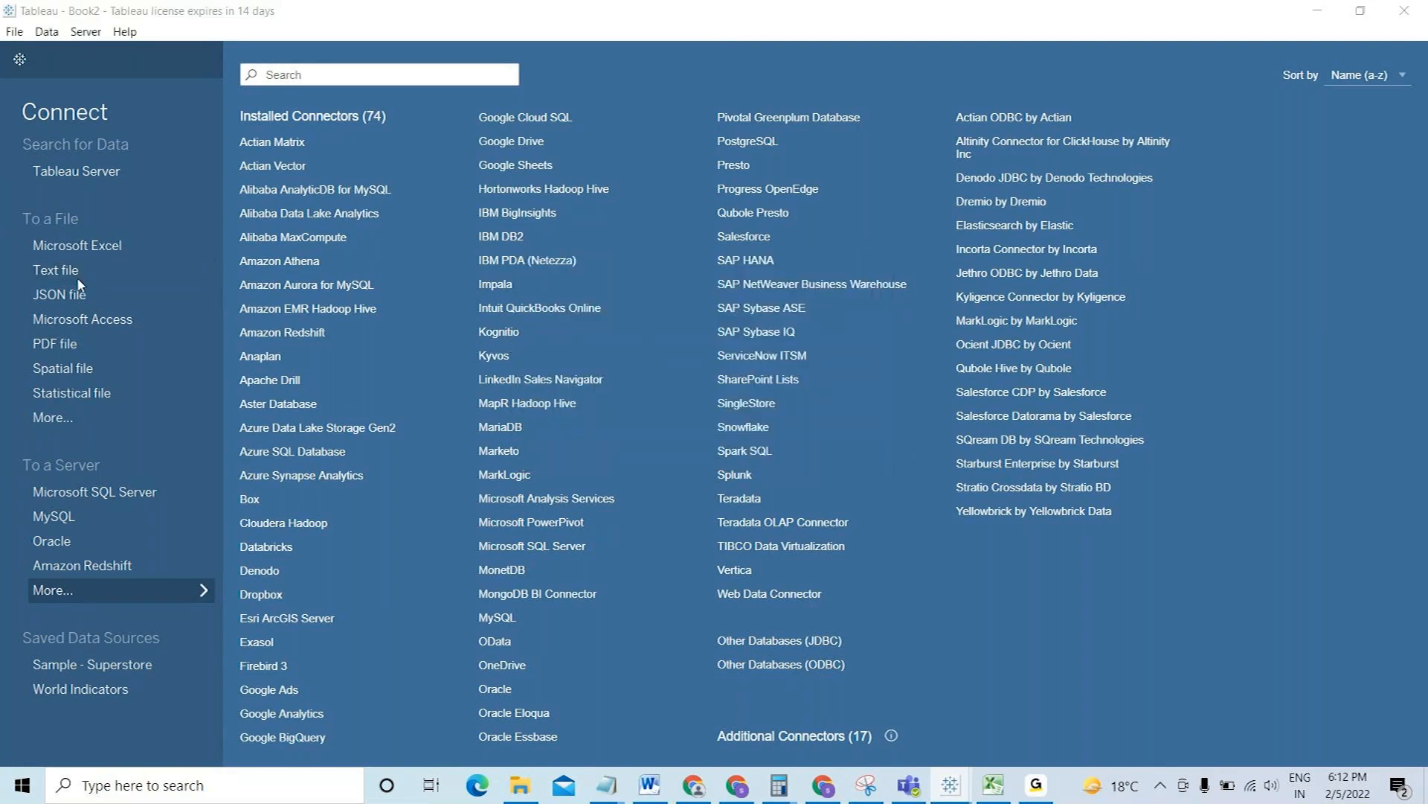
double_click(248, 186)
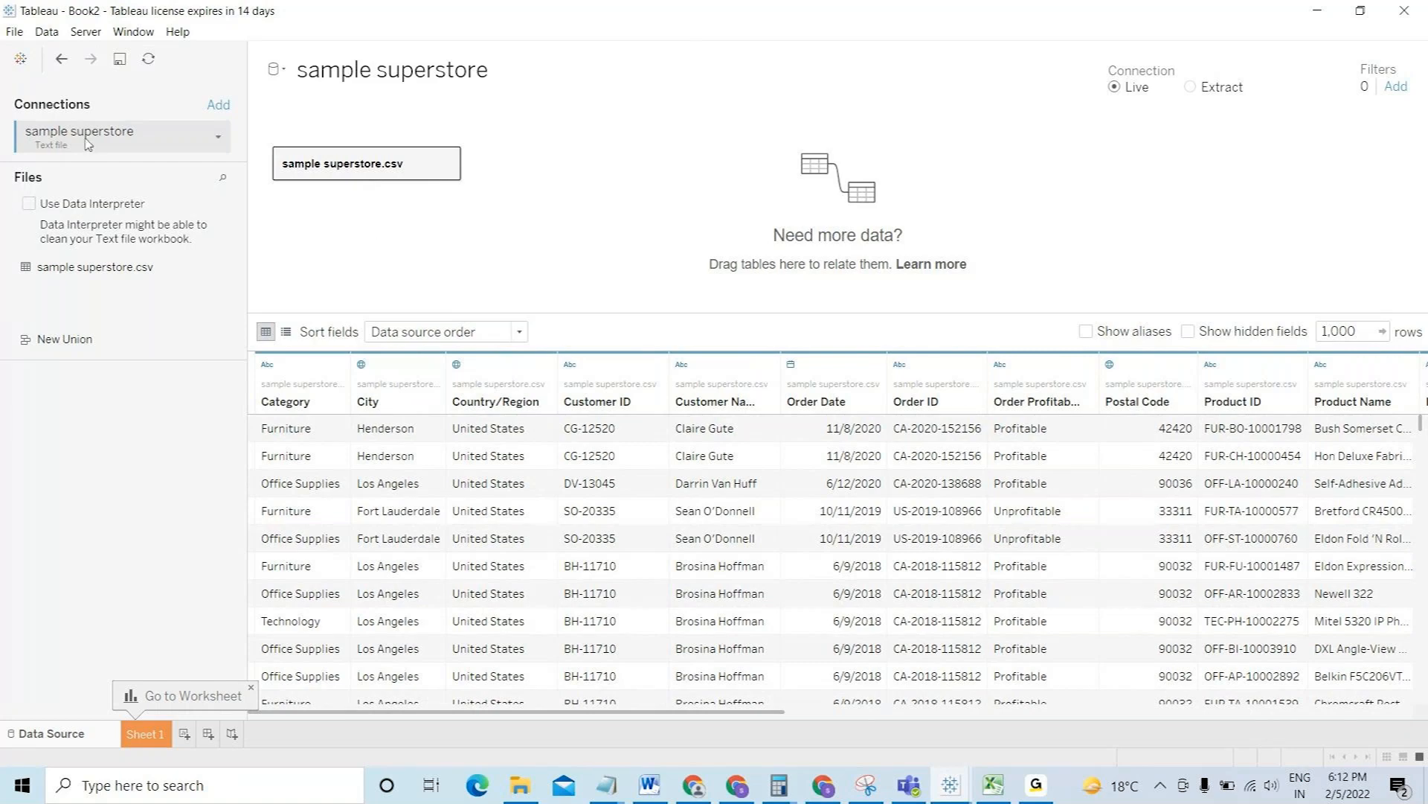
click(520, 785)
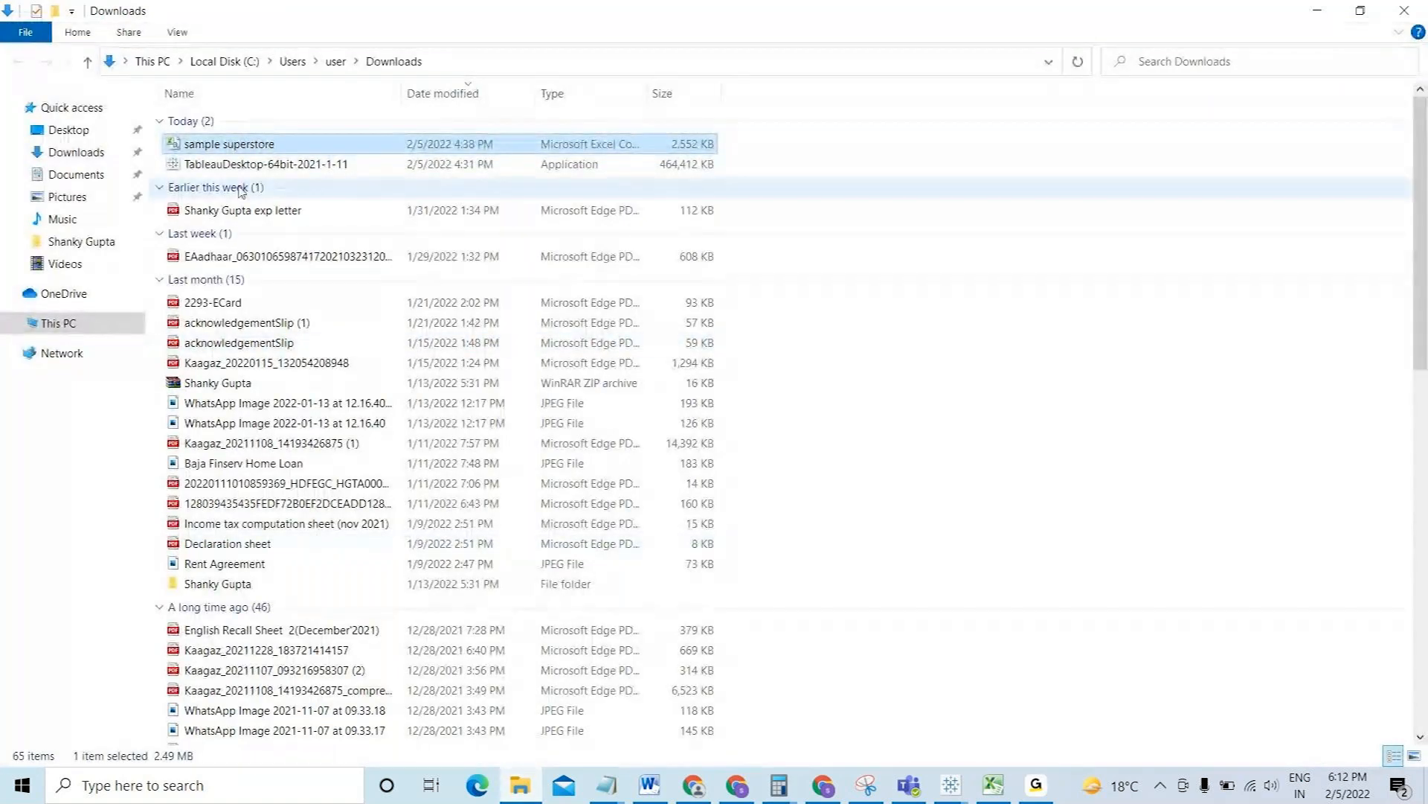
double_click(250, 147)
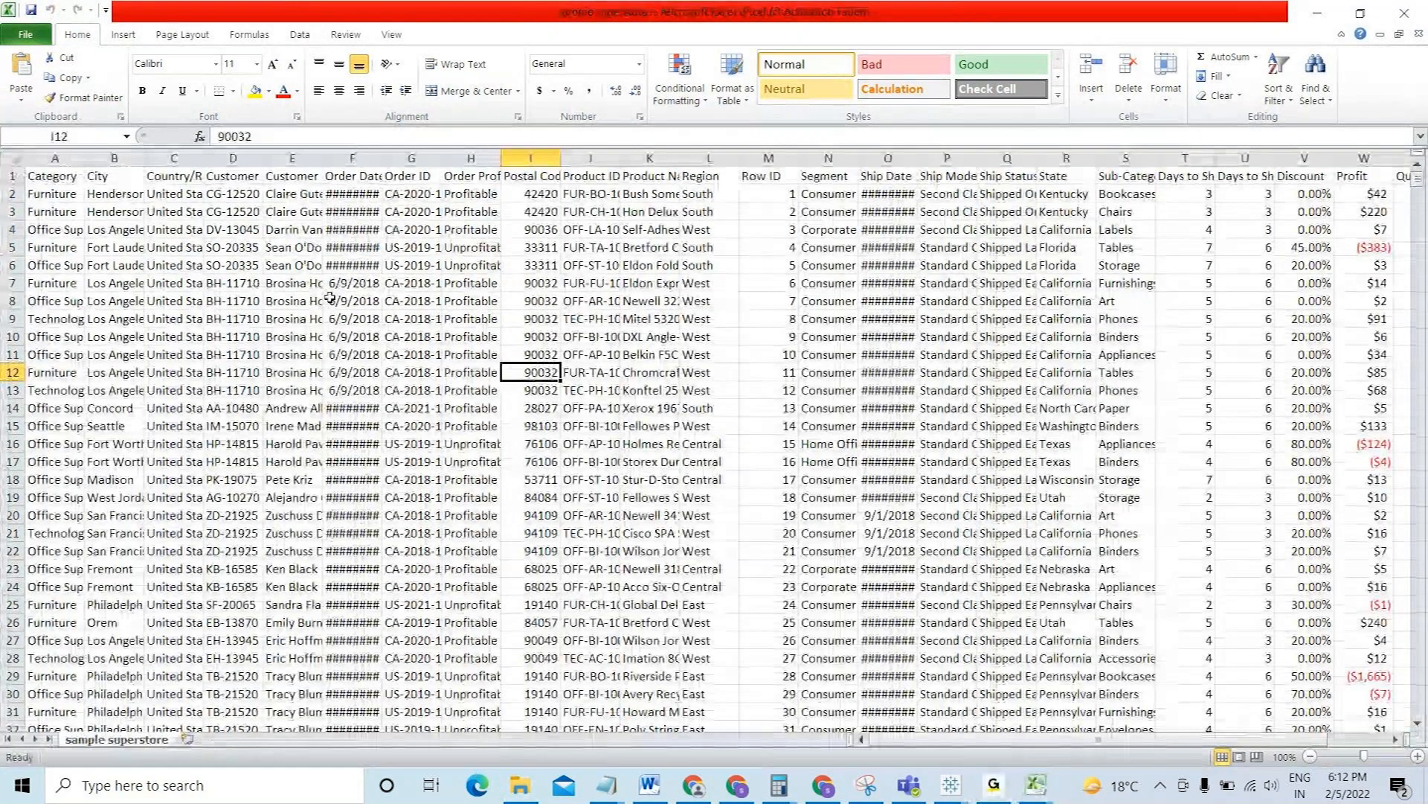
- Scan the Excel header row from Category to Customer ID, then return to Tableau
key(ctrl+Home)
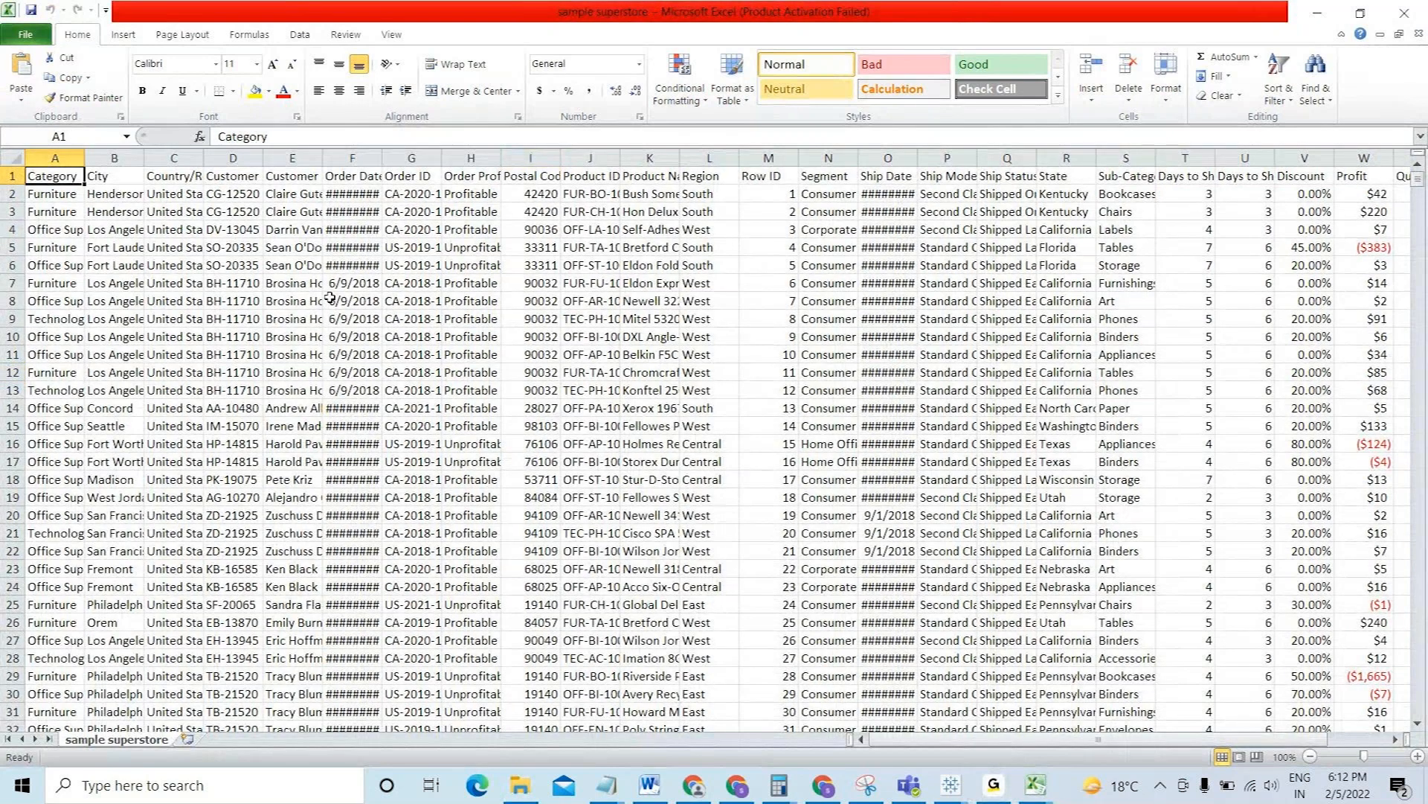
key(Right)
key(Right)
key(Right)
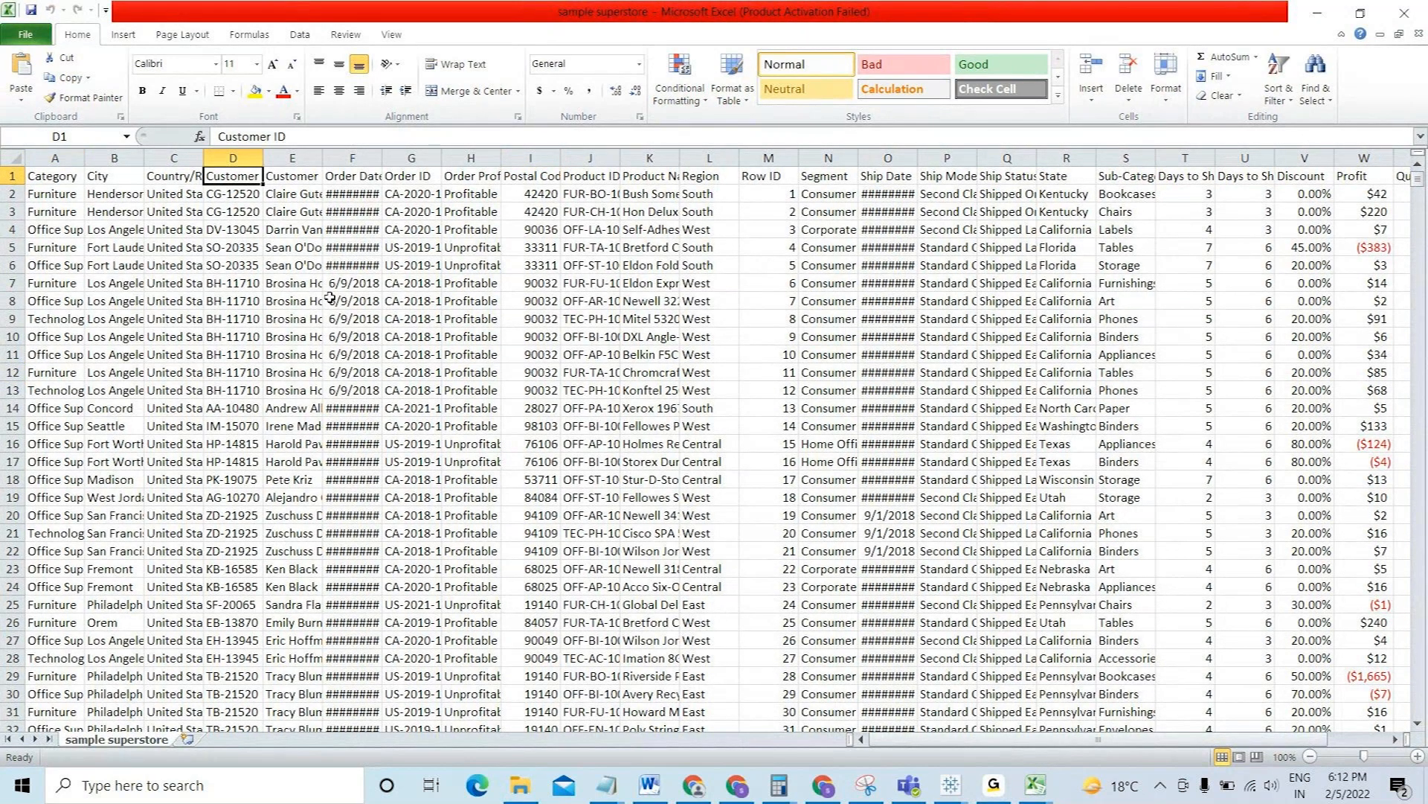
key(Right)
key(Right)
key(Right)
key(Right)
key(Right)
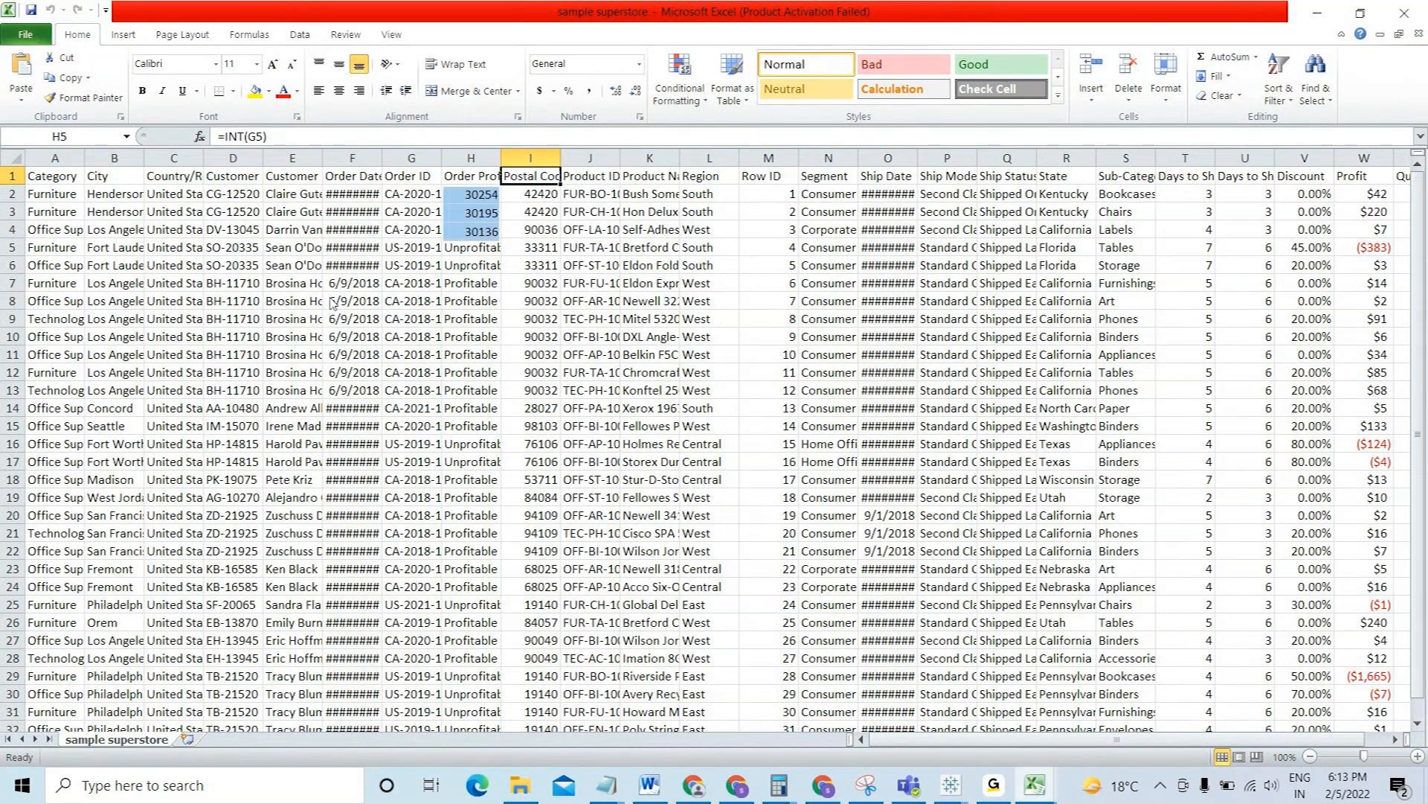
key(alt+Tab)
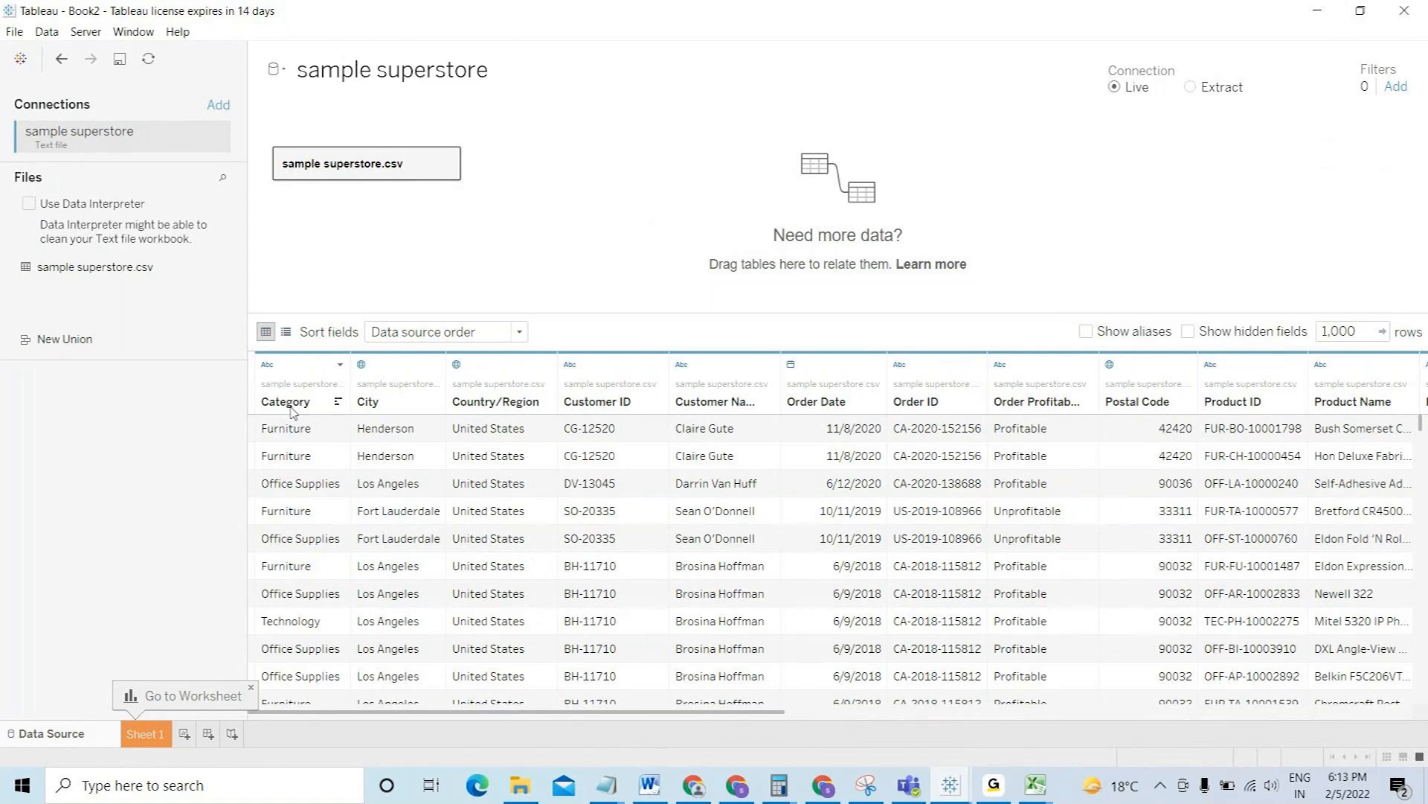
click(268, 366)
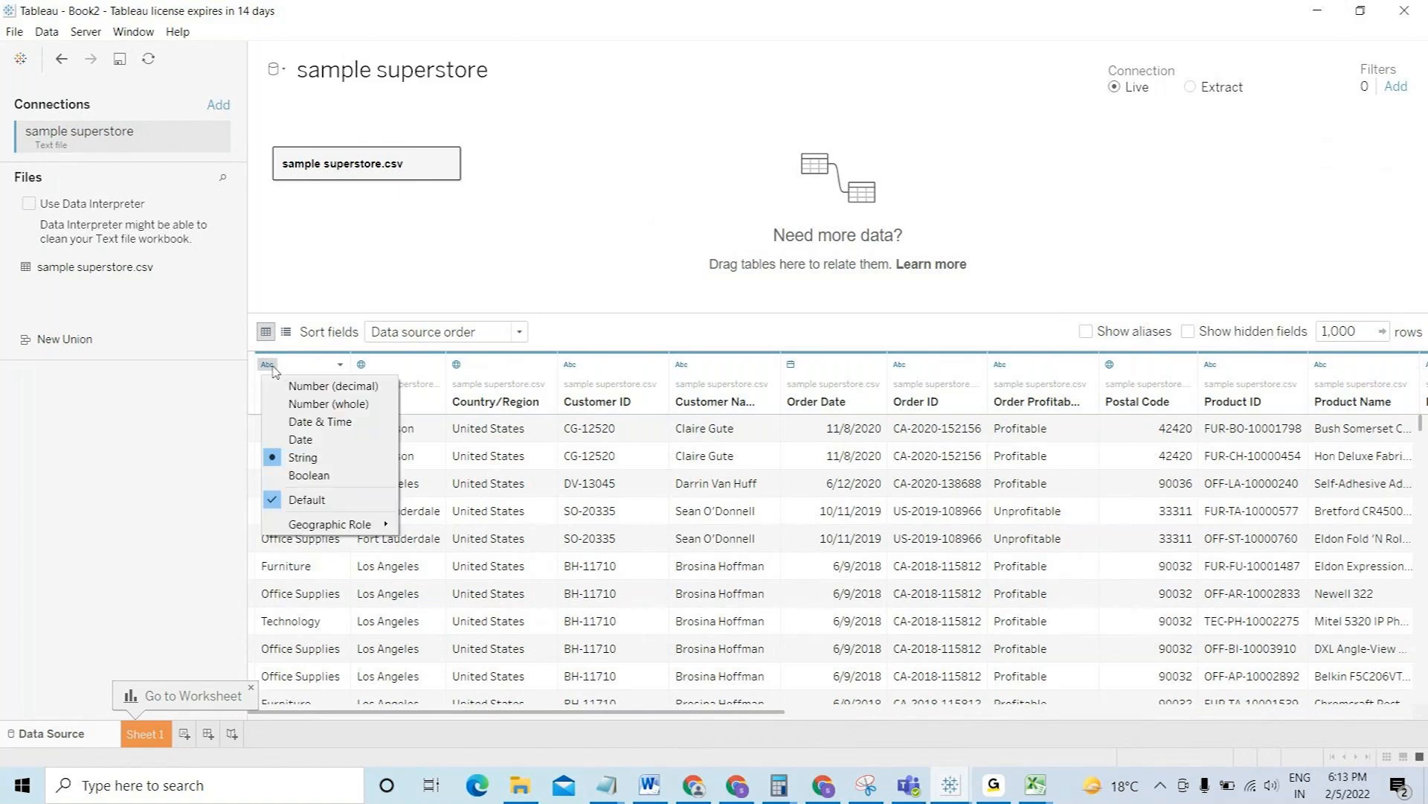
click(302, 460)
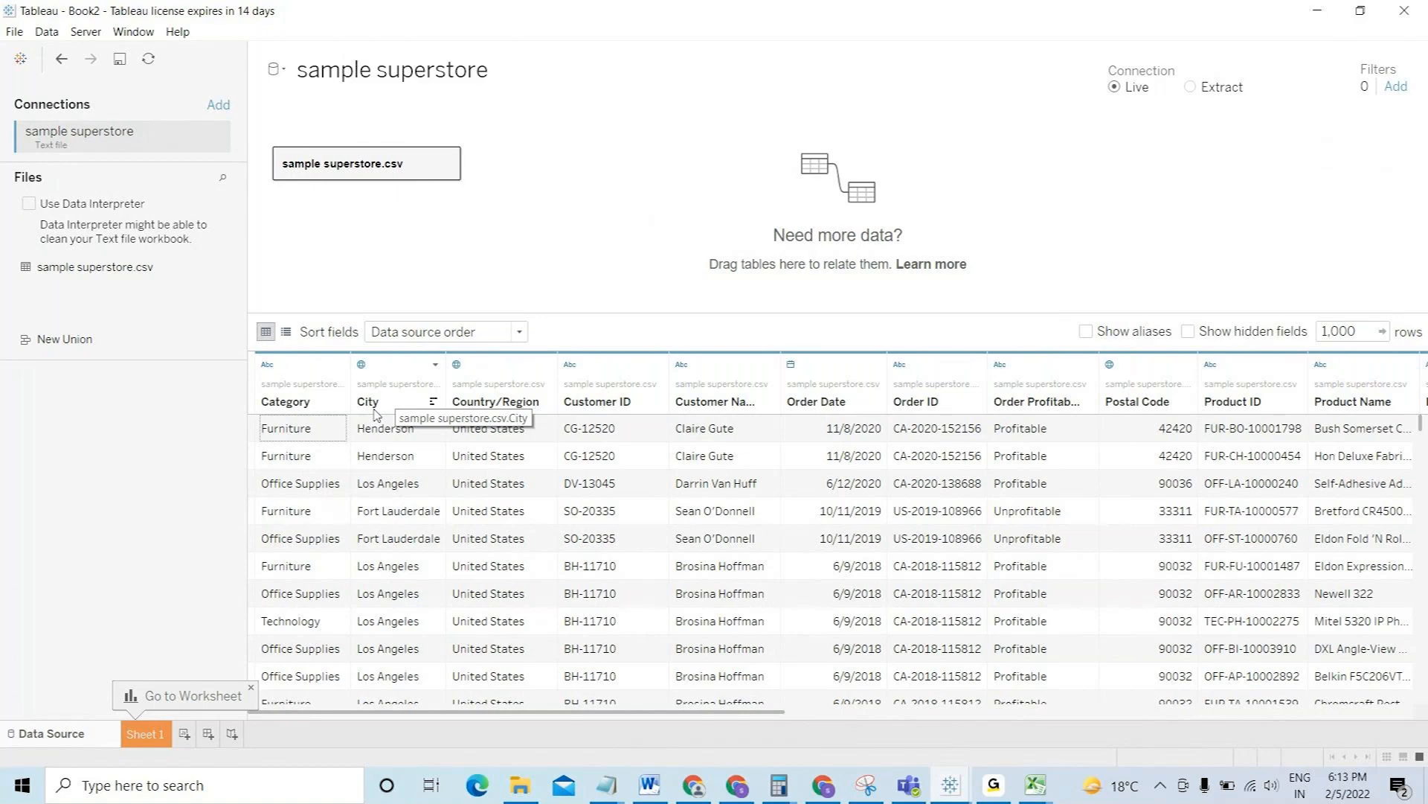
click(362, 365)
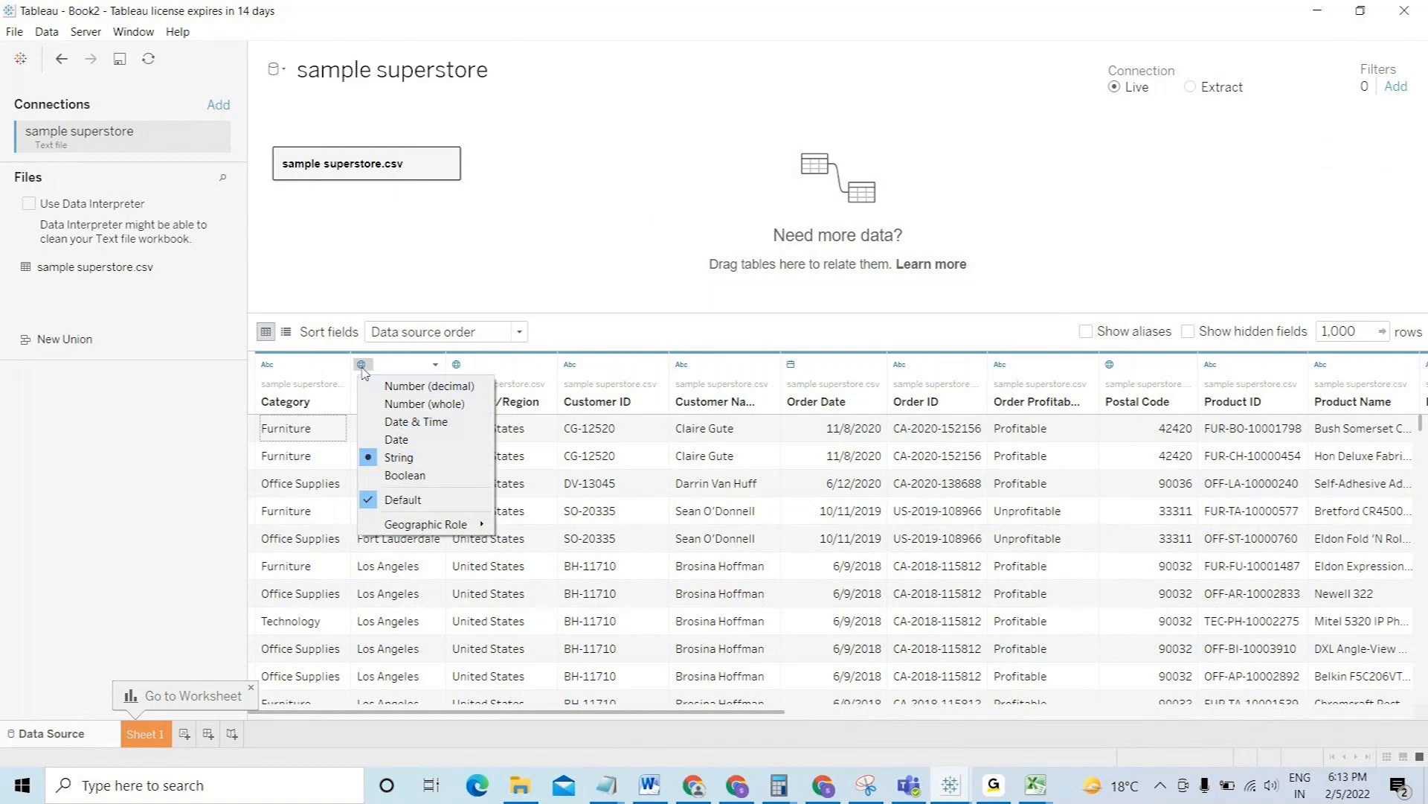
click(492, 287)
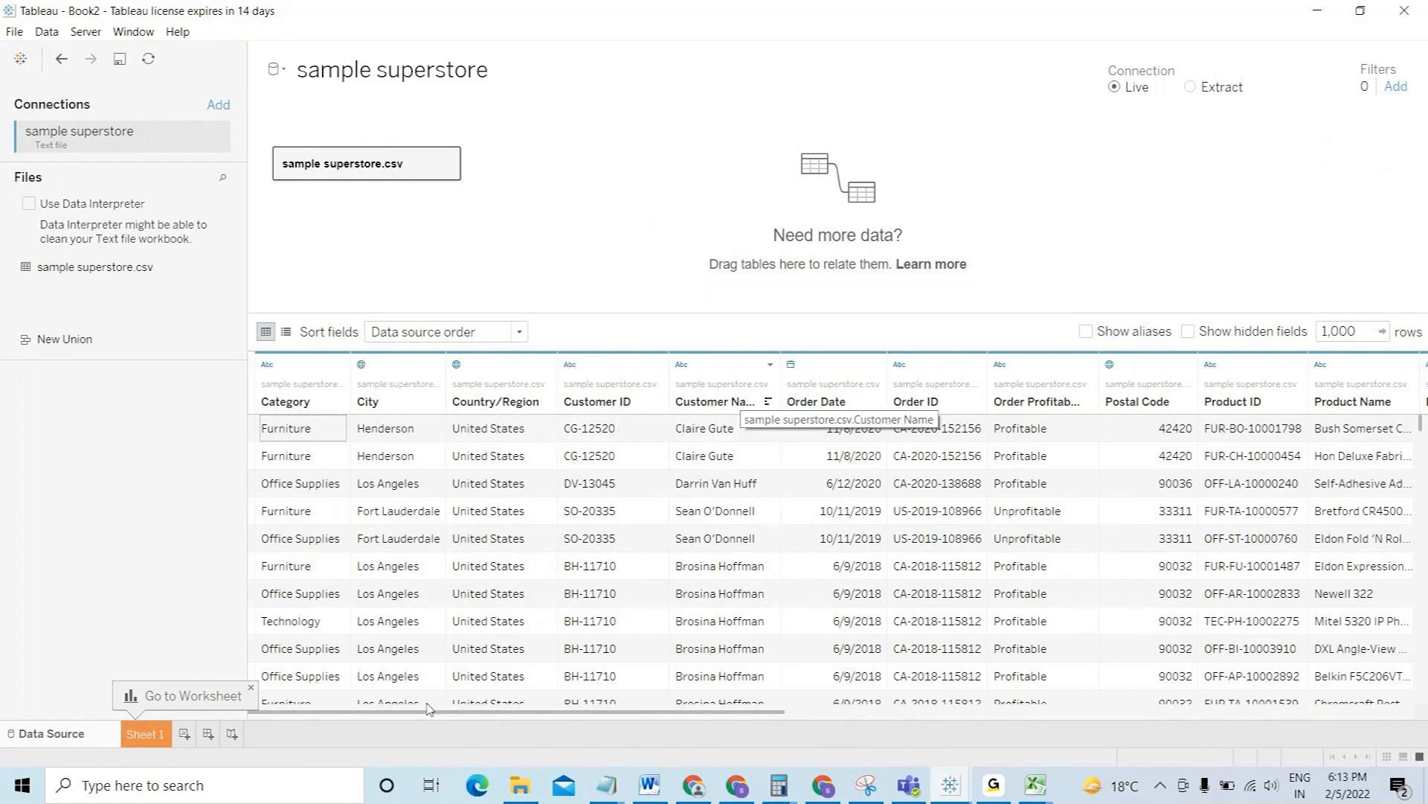
scroll(479, 725, right, 1)
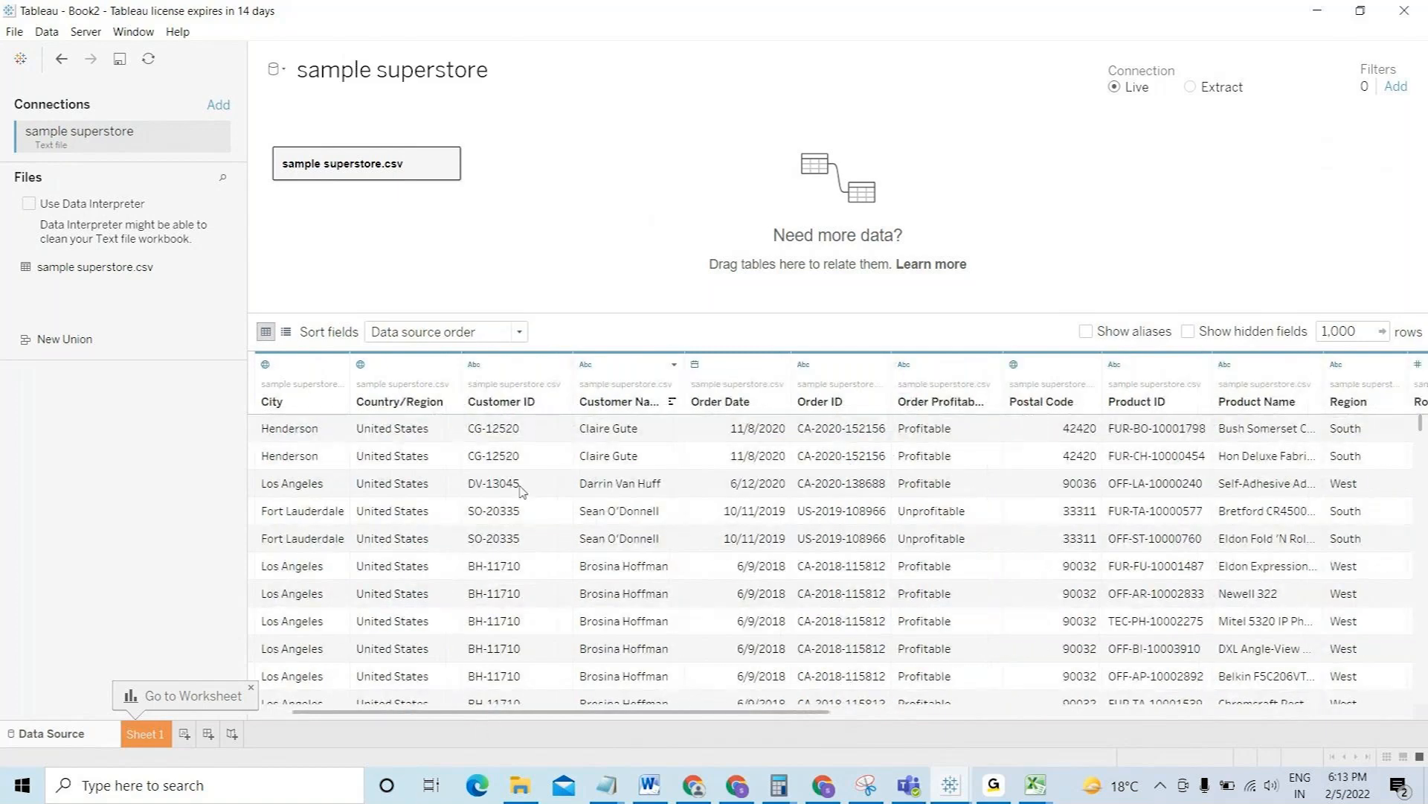
click(694, 364)
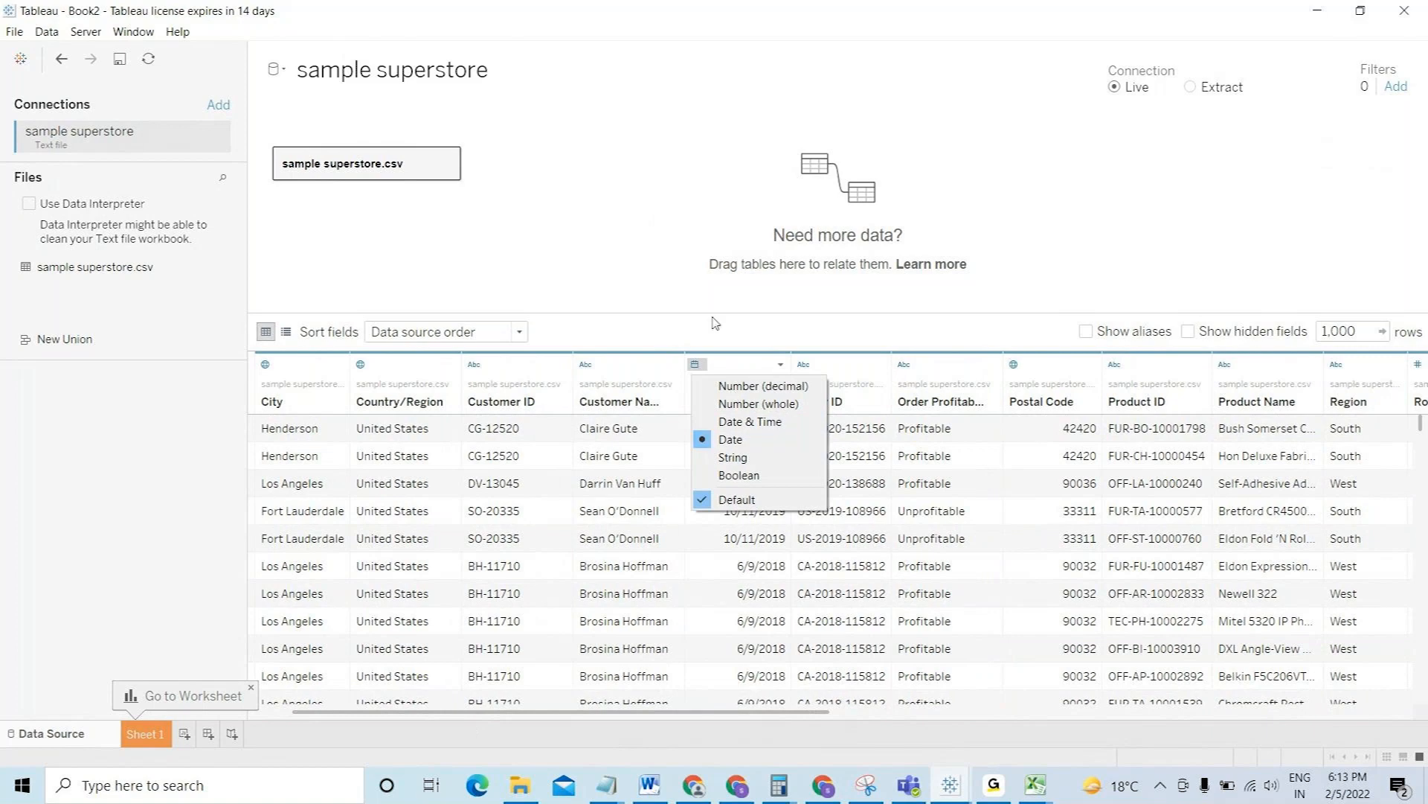
click(705, 370)
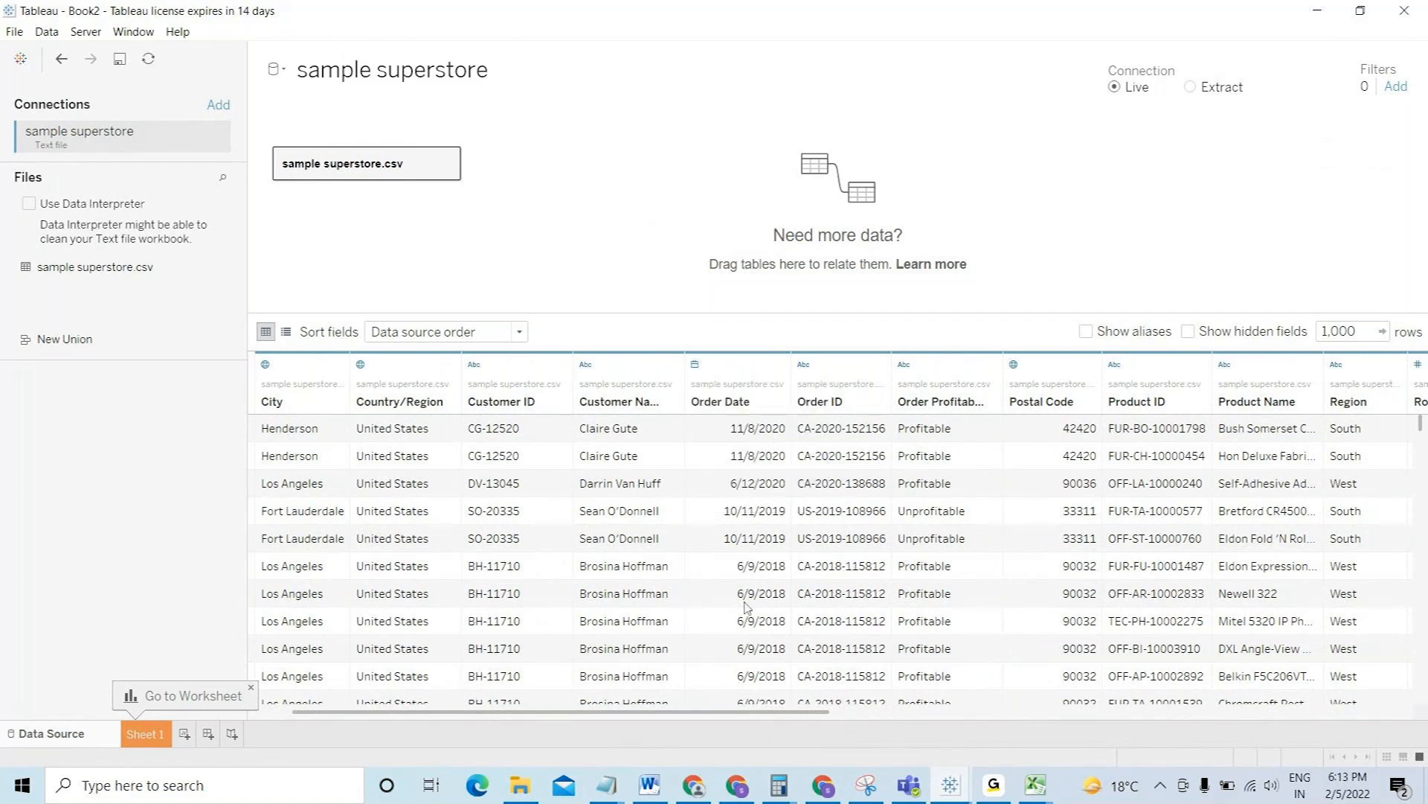
drag(790, 718, 1116, 721)
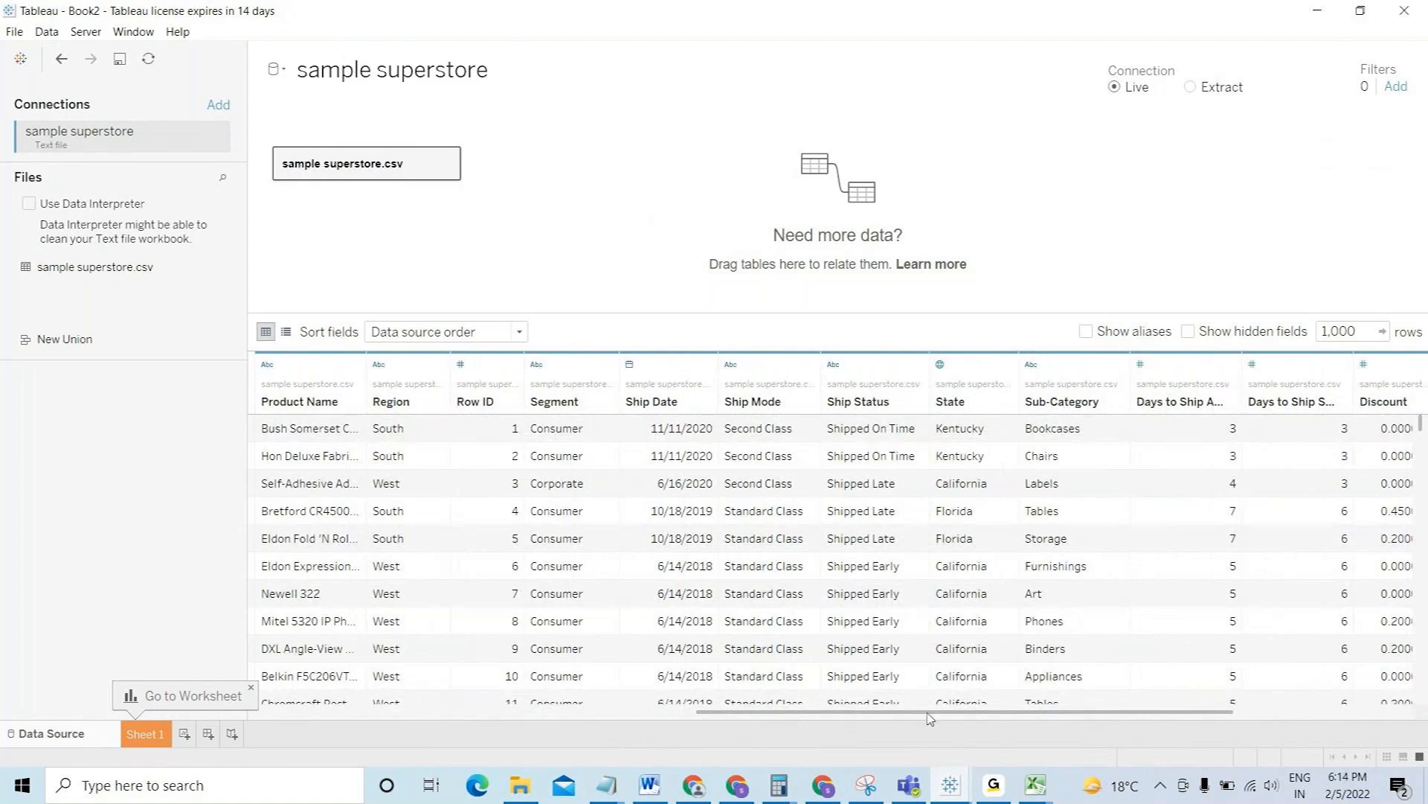
drag(984, 721, 1150, 716)
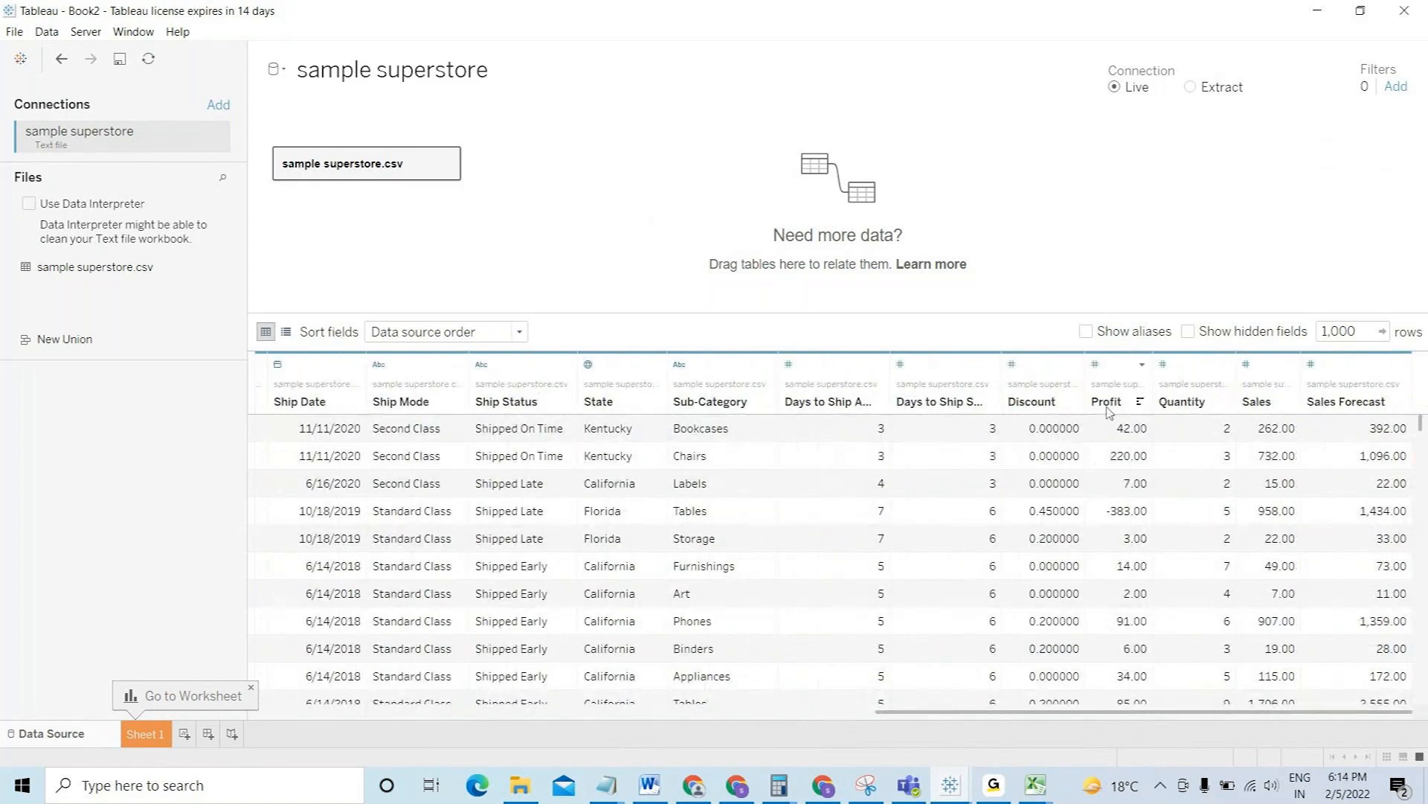
click(1096, 365)
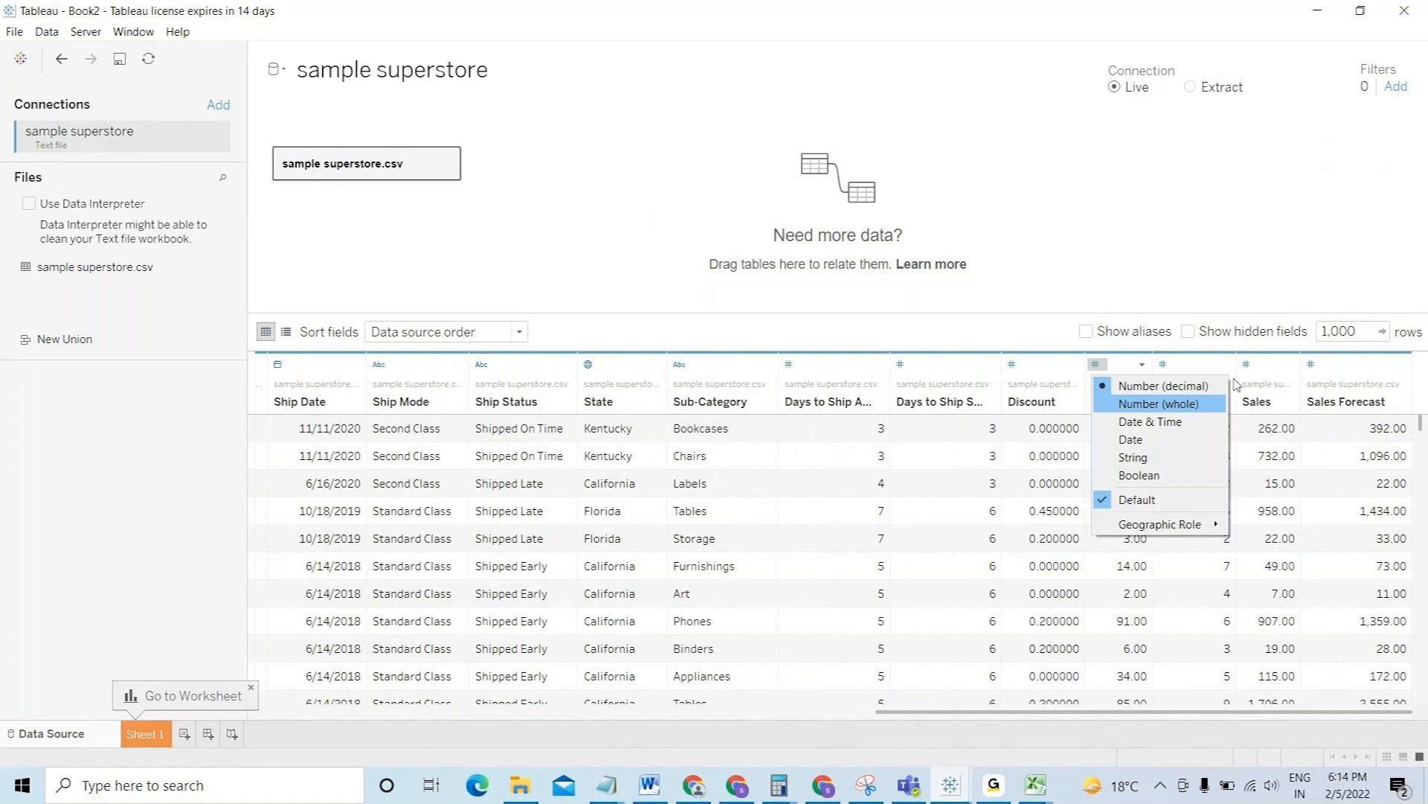
click(1220, 306)
click(1245, 364)
click(1183, 284)
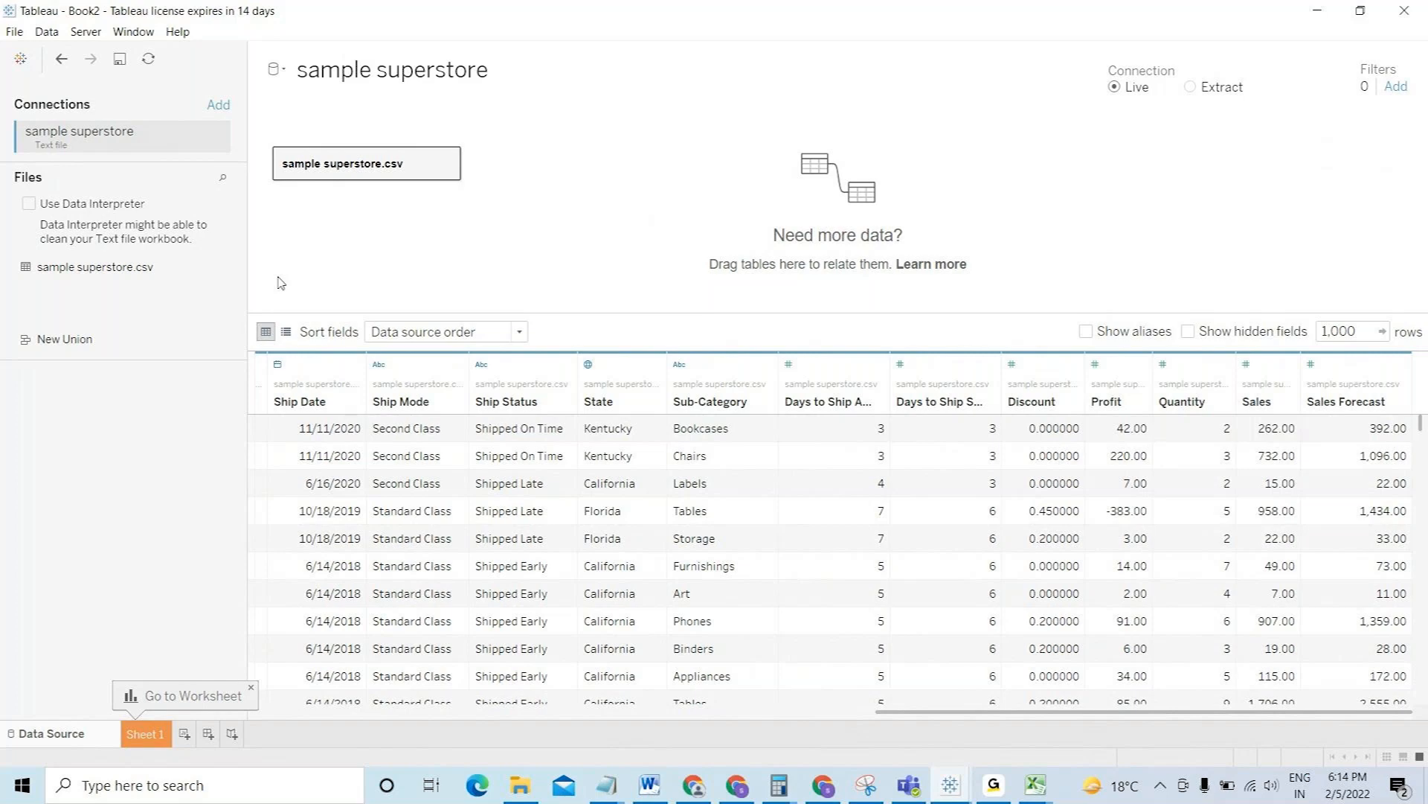
- Switch to Sheet 1 and select the Customer Name and Region fields
click(145, 734)
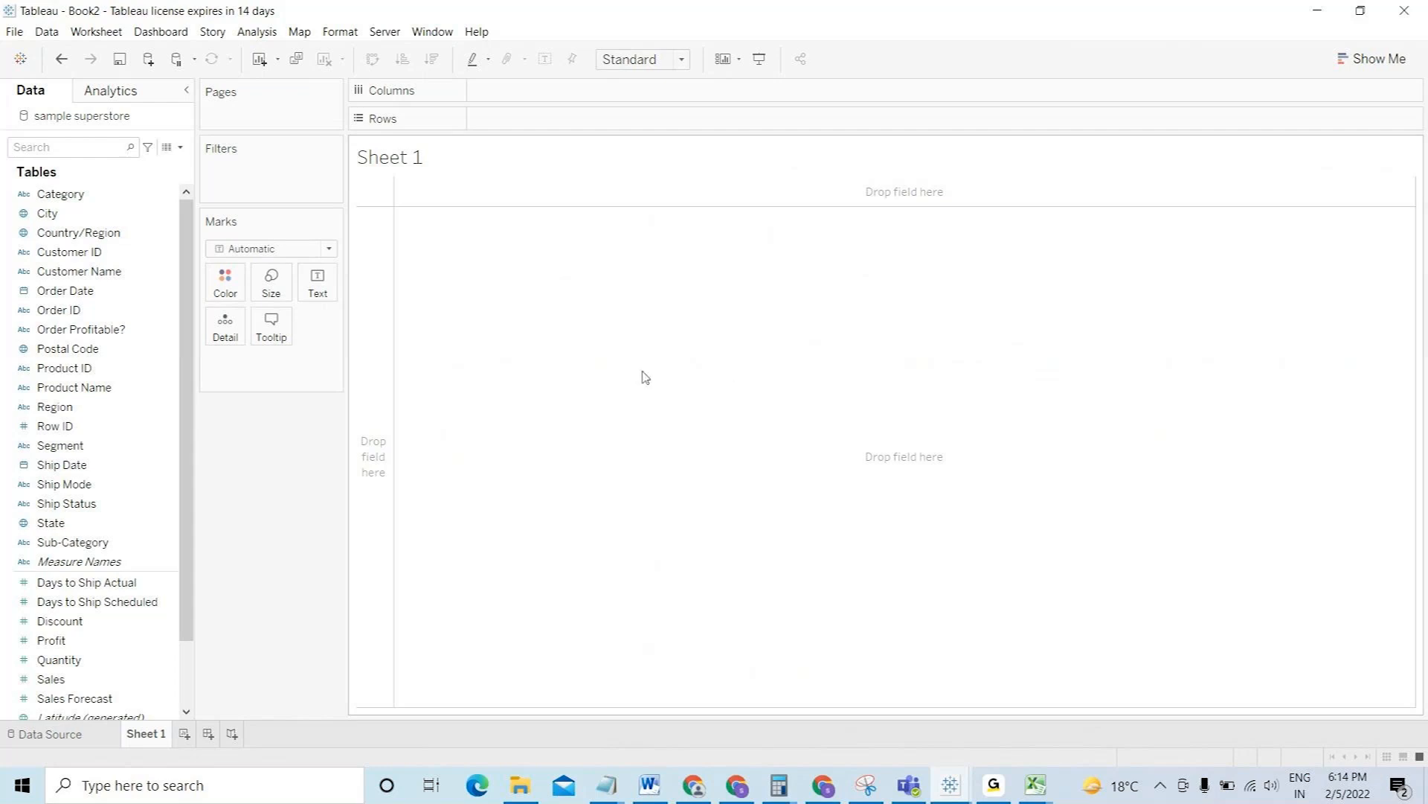
click(107, 261)
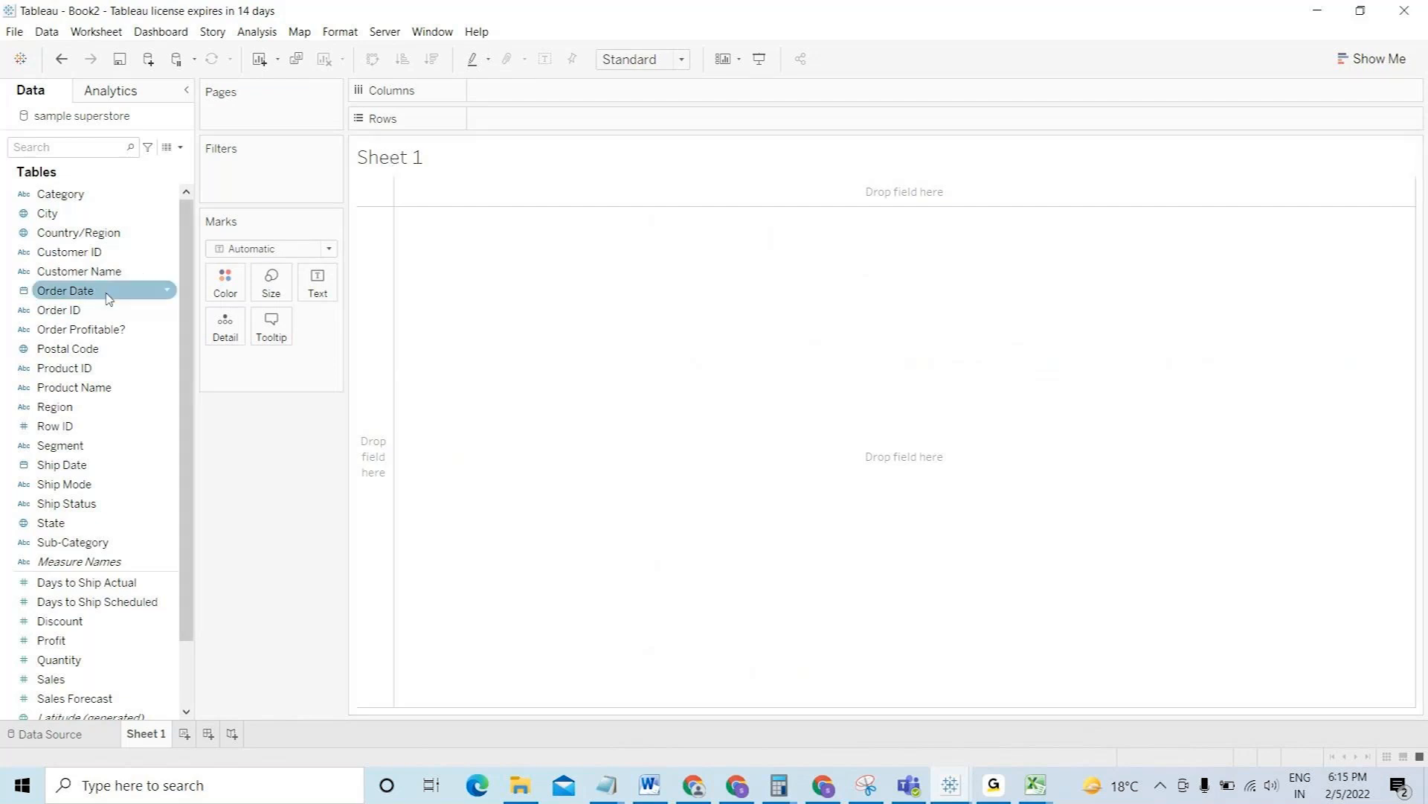
click(98, 408)
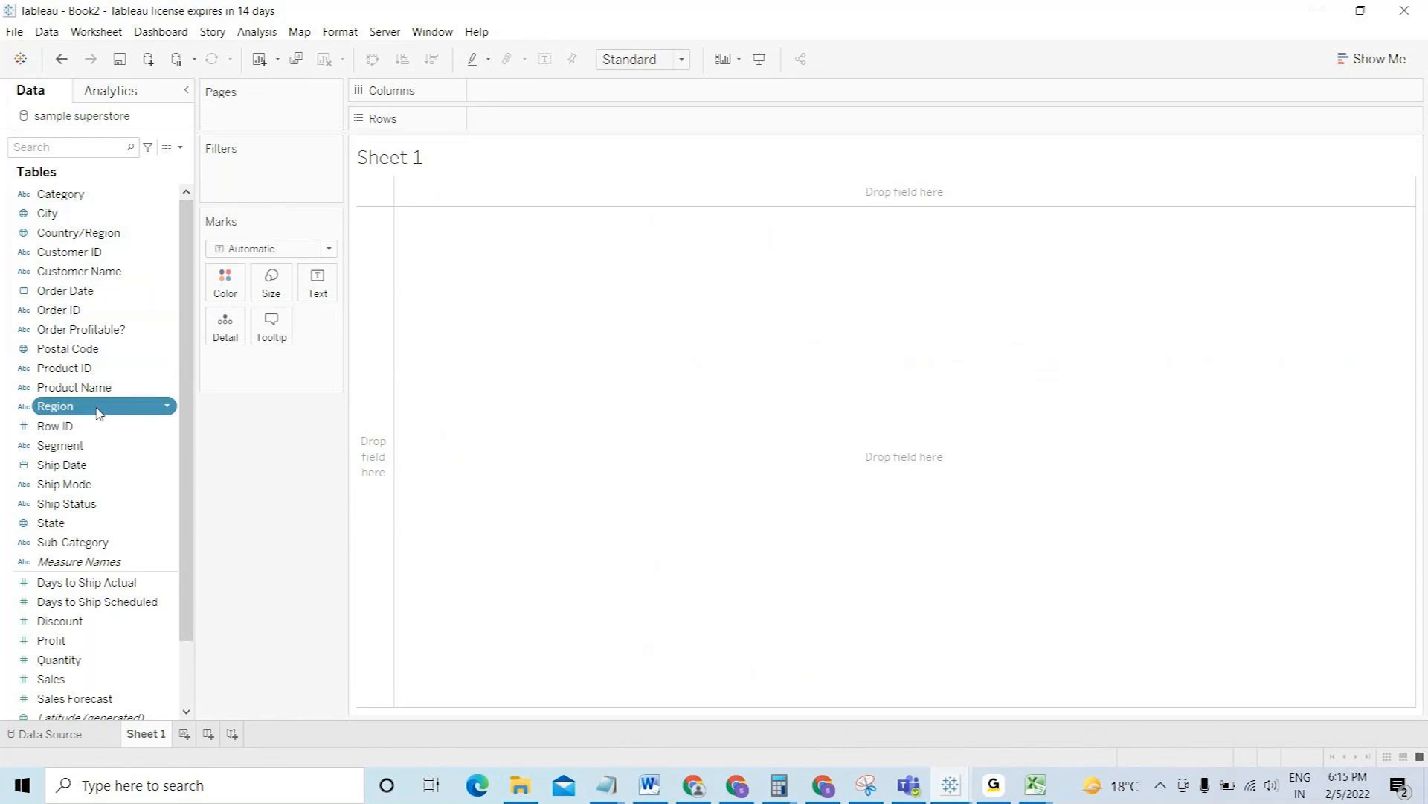
- Replace the <Sheet Name> title placeholder with 'Sales By Region'
double_click(402, 156)
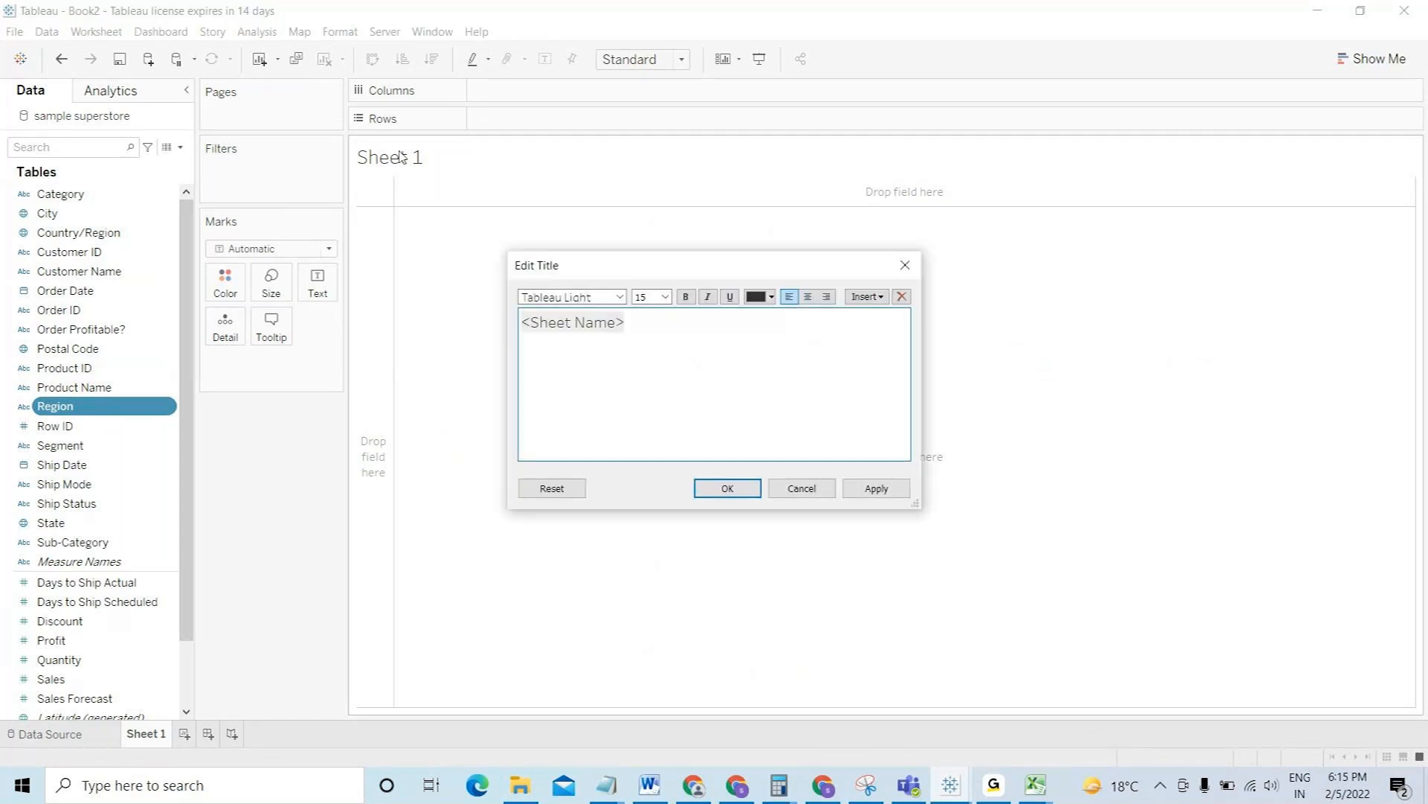
key(ctrl+a)
text(Sales By Region)
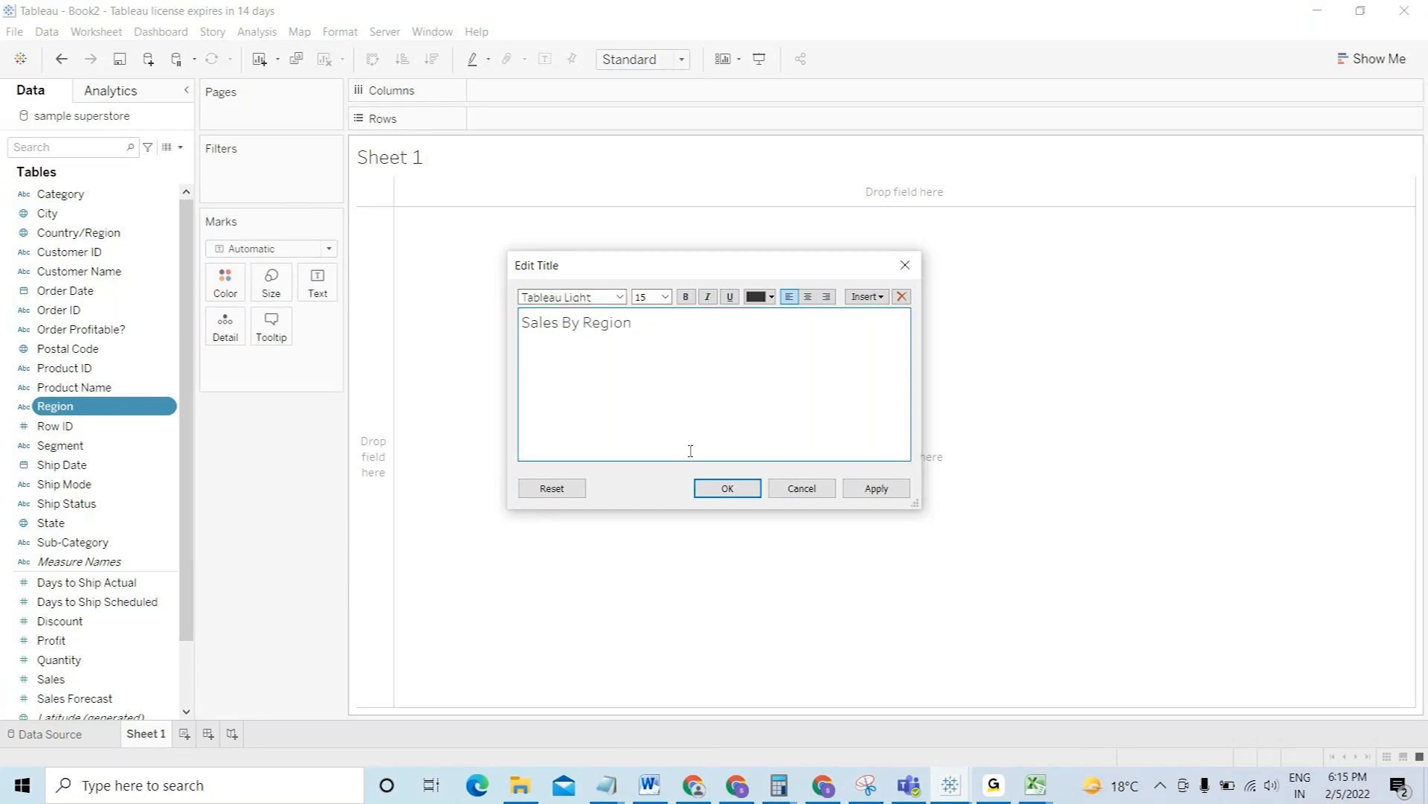
click(727, 489)
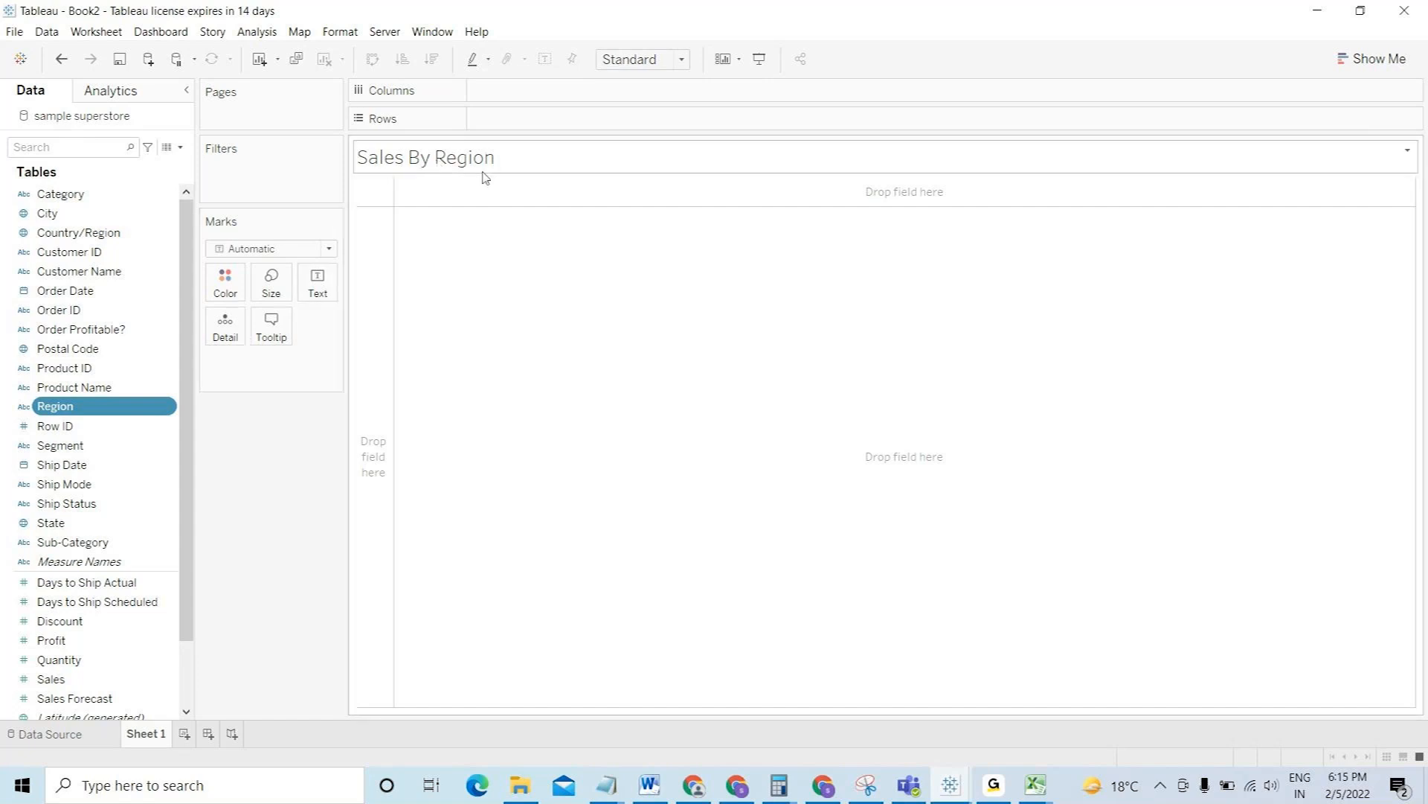
- Put Region on Columns and Sales on Rows to chart SUM(Sales) per region
mouse_move(72, 408)
mouse_down()
mouse_move(531, 176)
mouse_move(520, 144)
mouse_move(546, 91)
mouse_move(571, 92)
mouse_move(525, 99)
mouse_up()
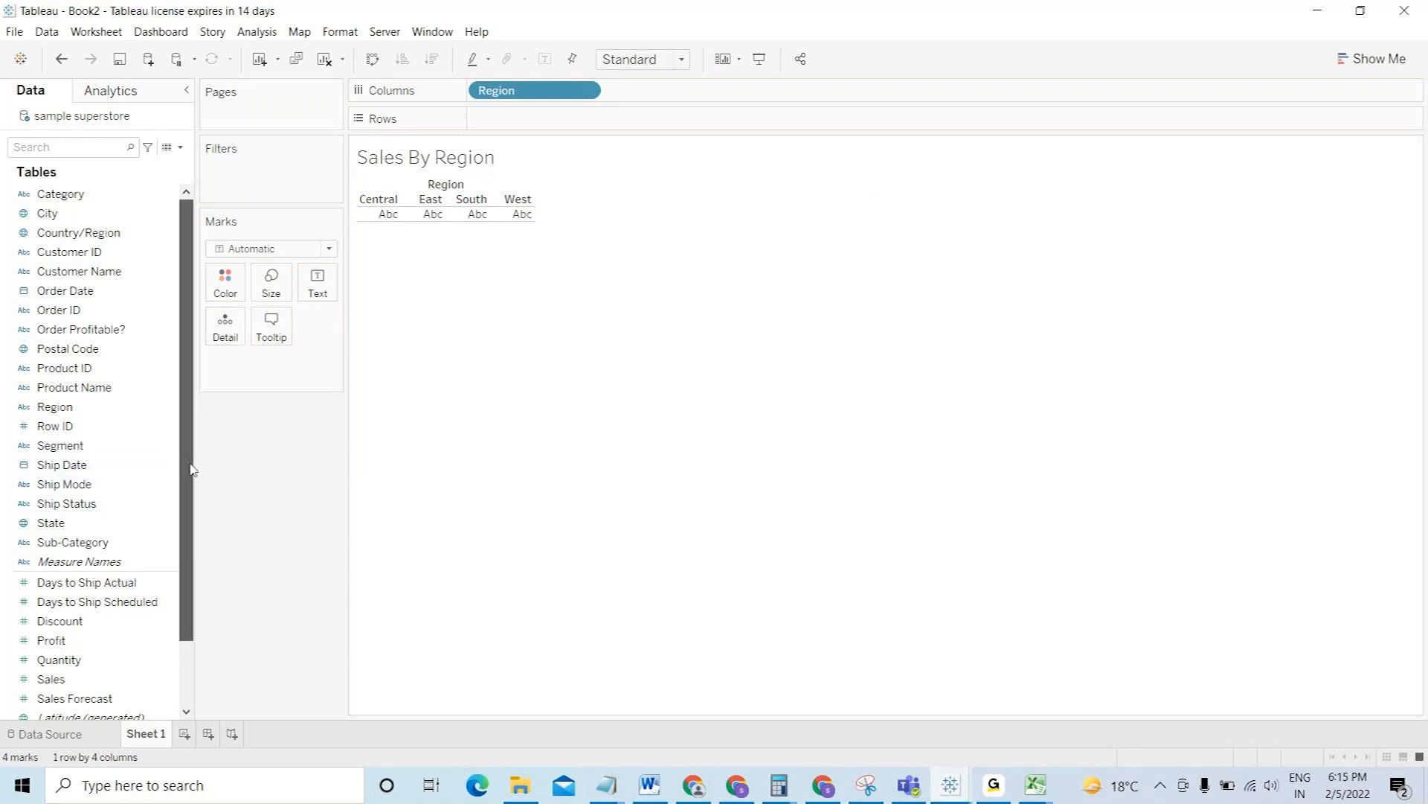
scroll(188, 521, down, 1)
mouse_move(86, 639)
mouse_down()
mouse_move(536, 233)
mouse_move(554, 121)
mouse_up()
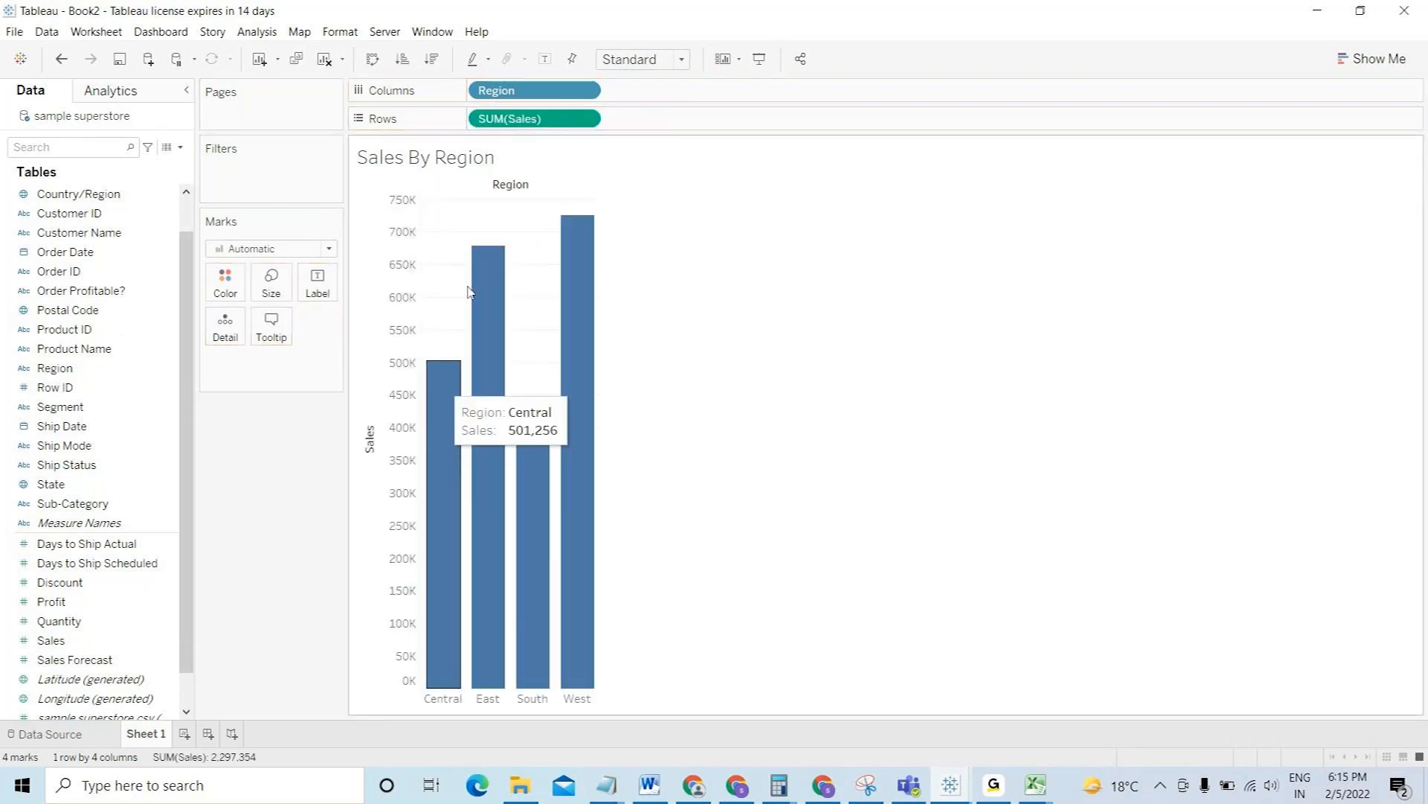
mouse_move(462, 380)
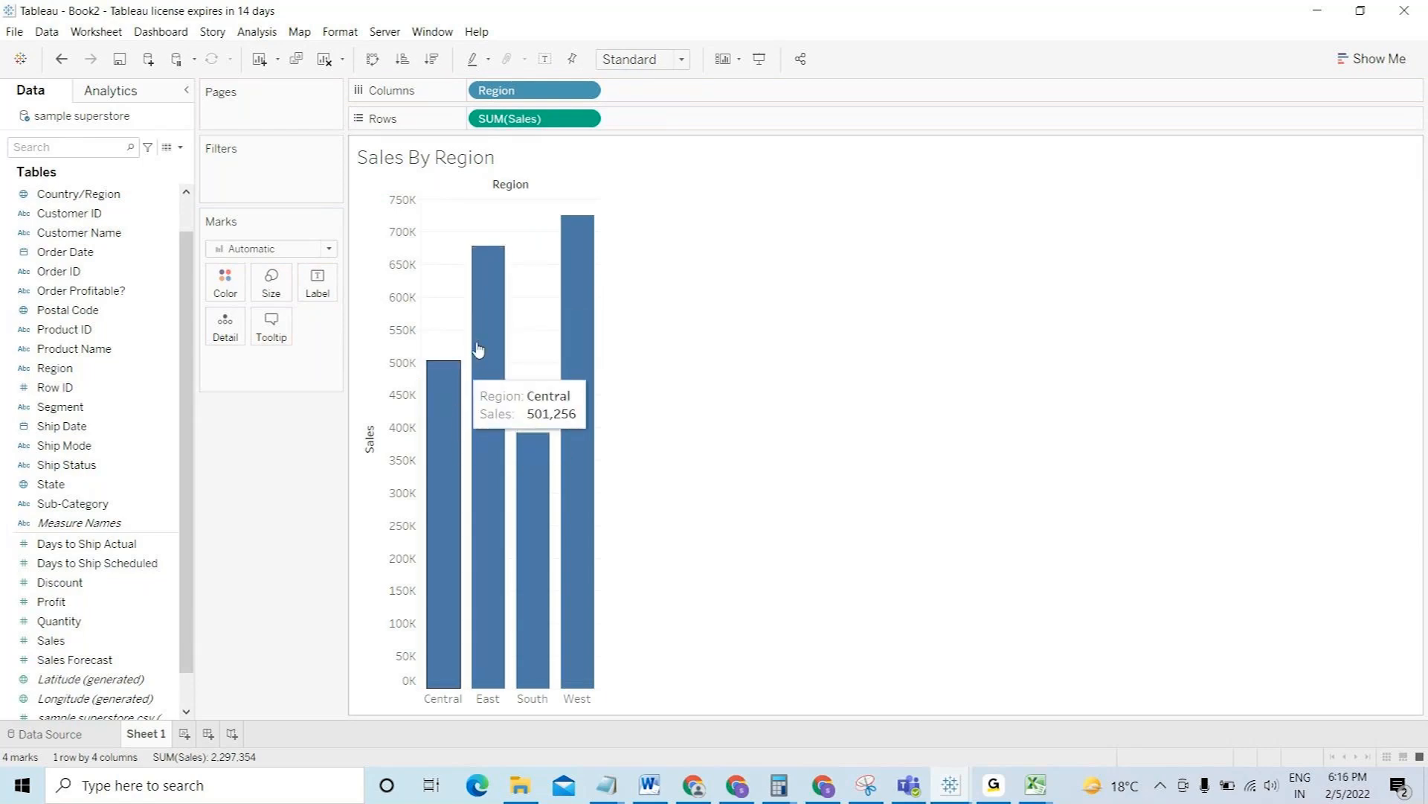
mouse_move(485, 342)
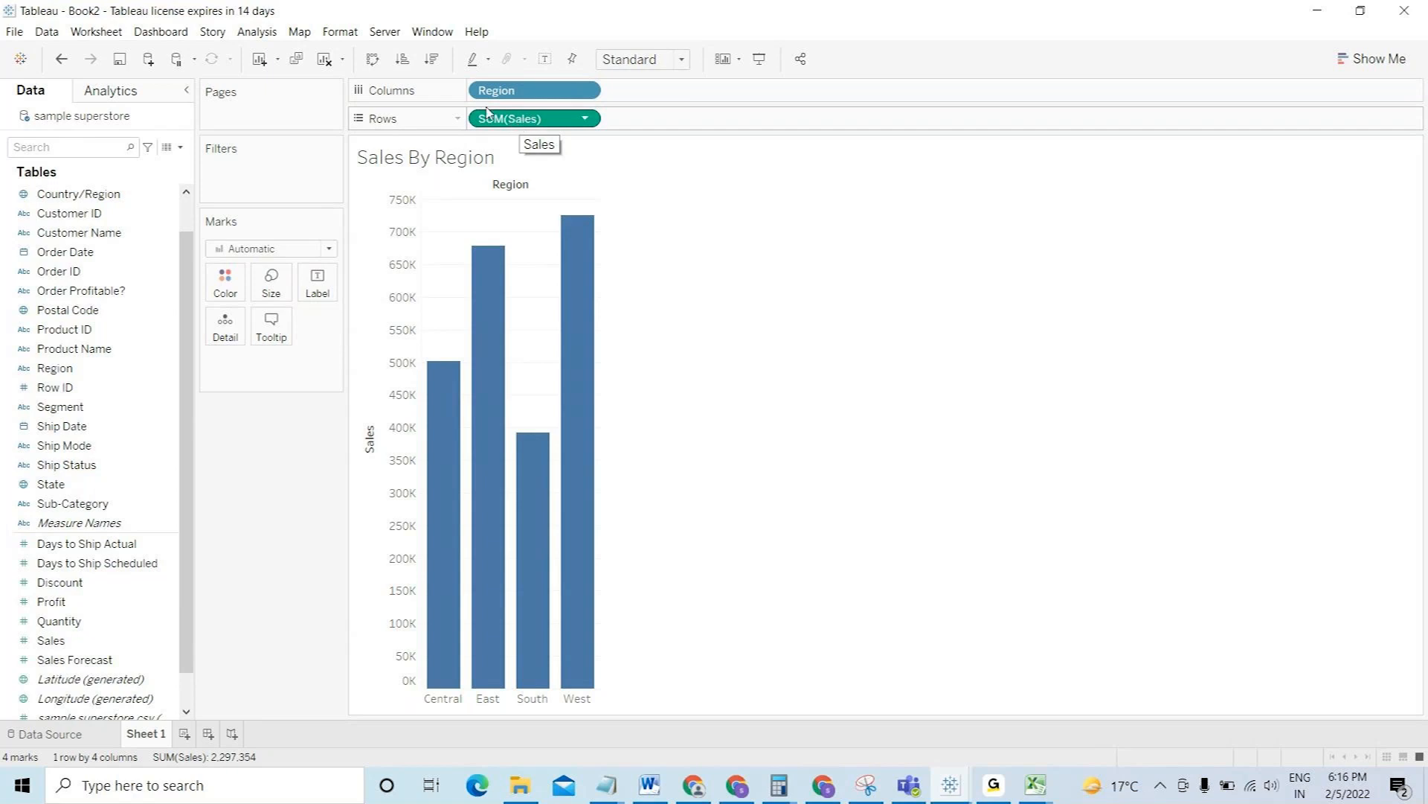
mouse_move(598, 252)
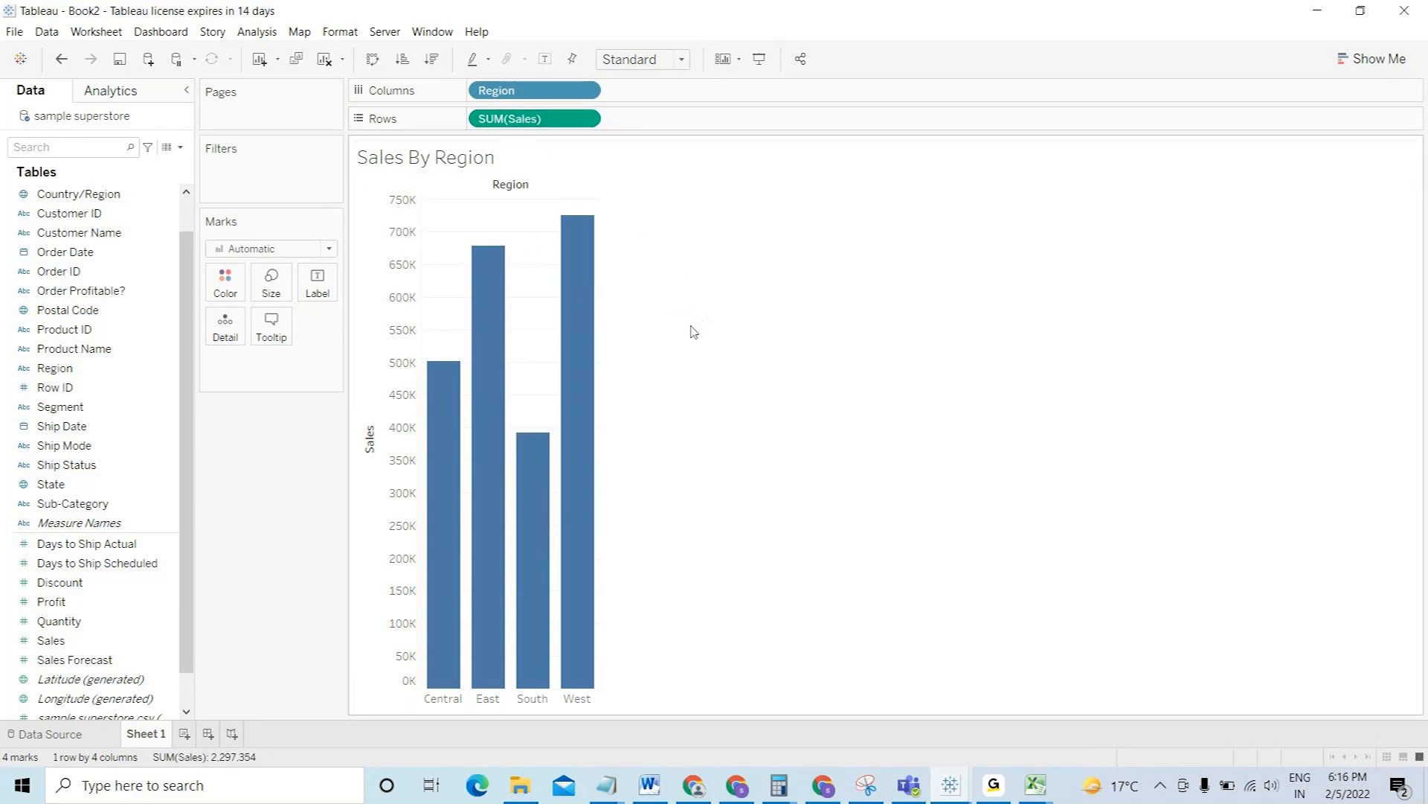
mouse_move(583, 367)
- Colour the bars by Region and make Central yellow
drag(63, 374, 223, 290)
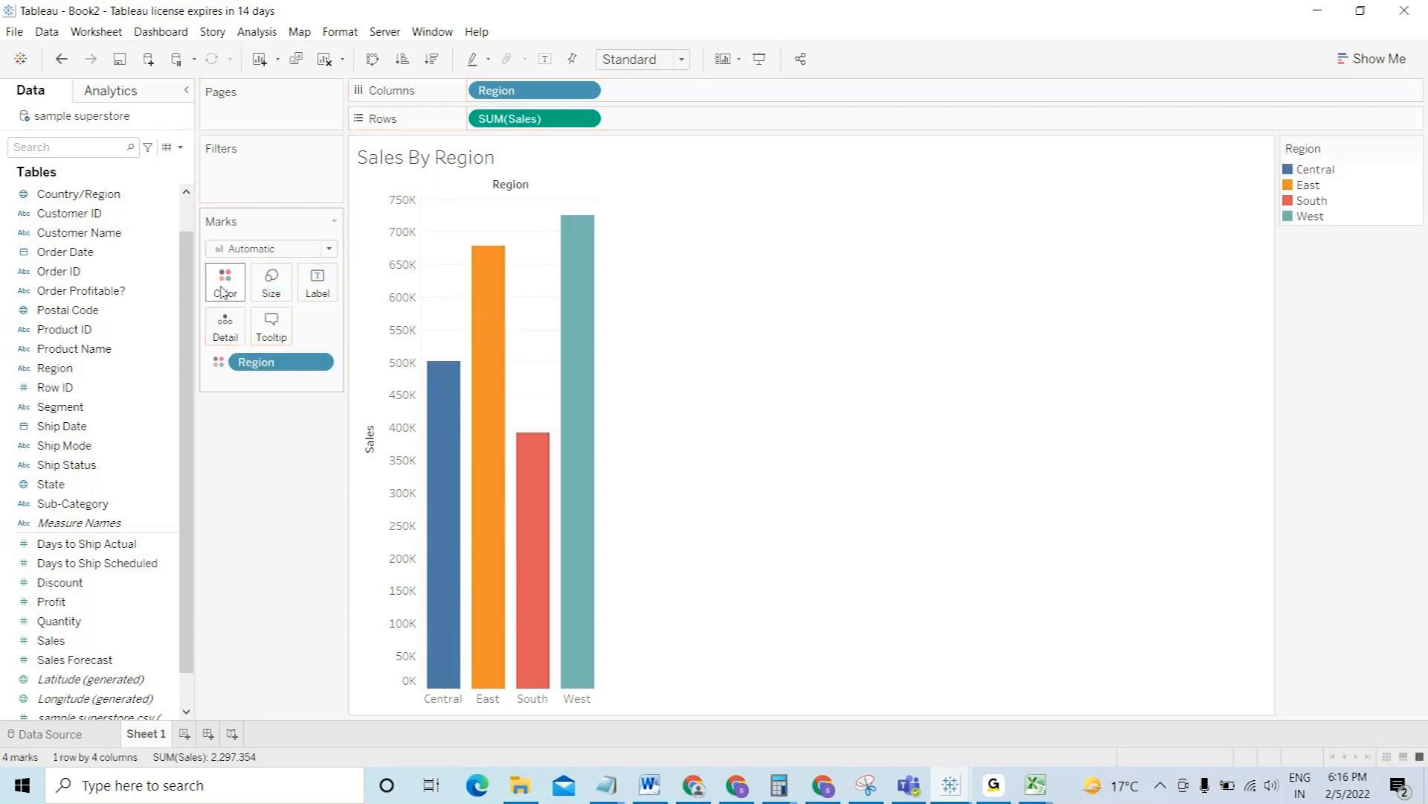
mouse_move(578, 480)
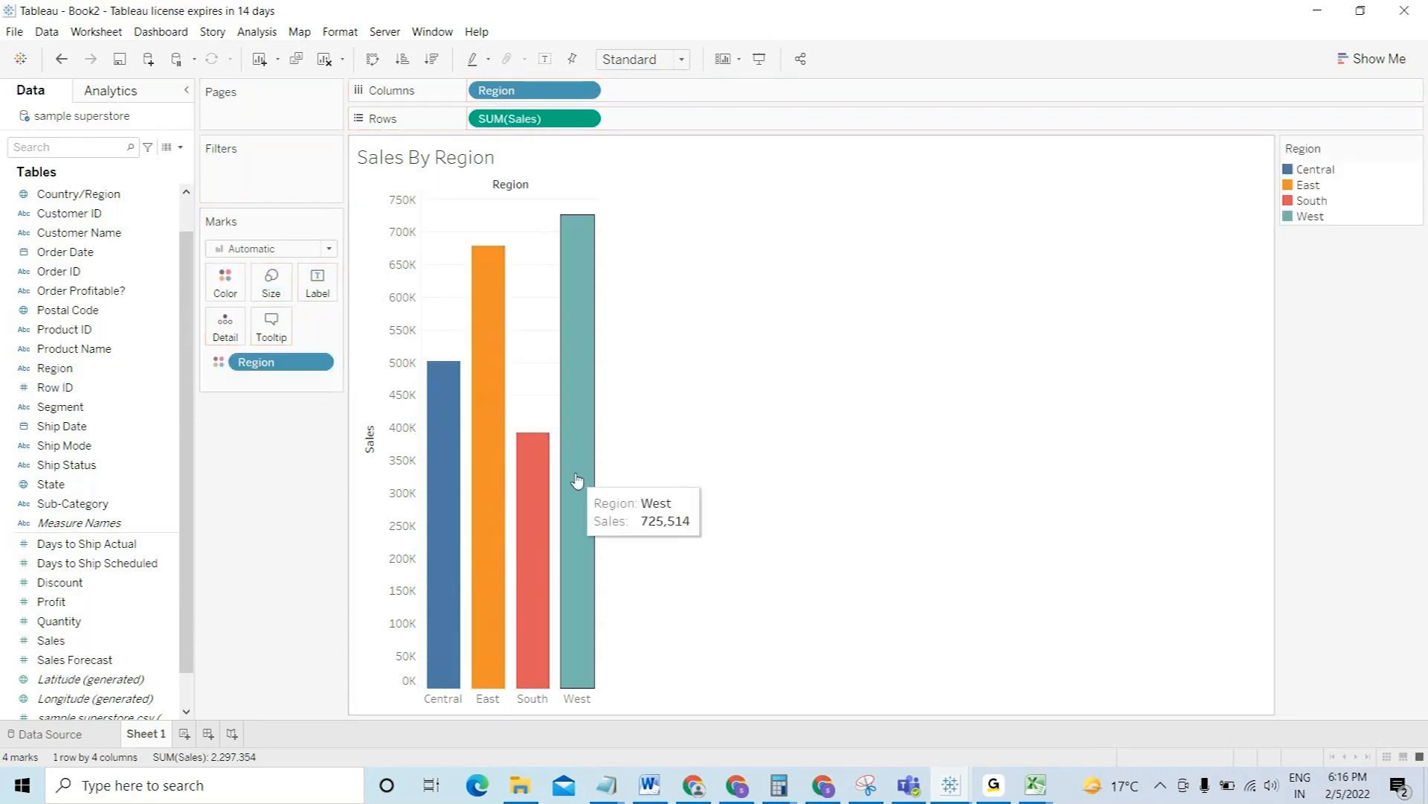
click(224, 286)
click(284, 344)
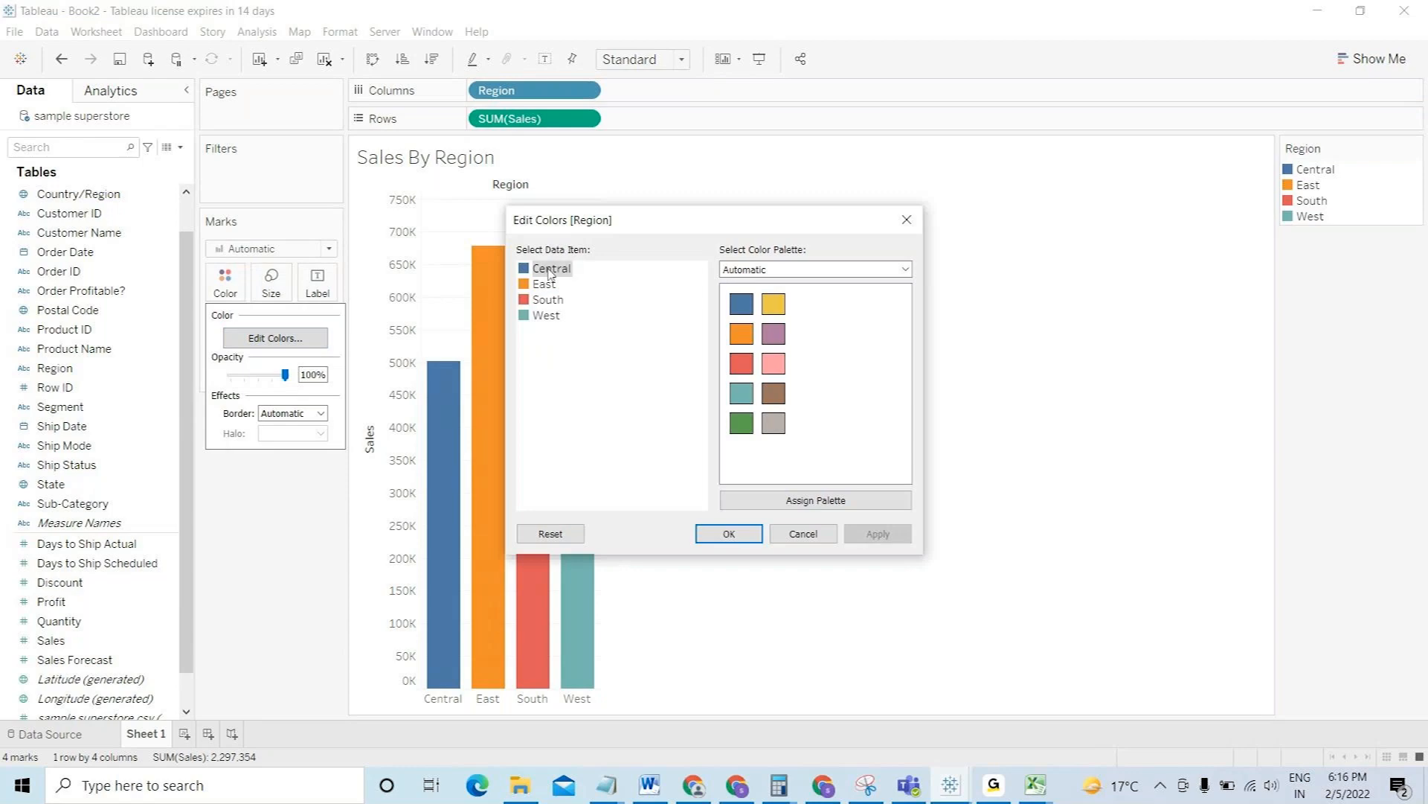
click(773, 304)
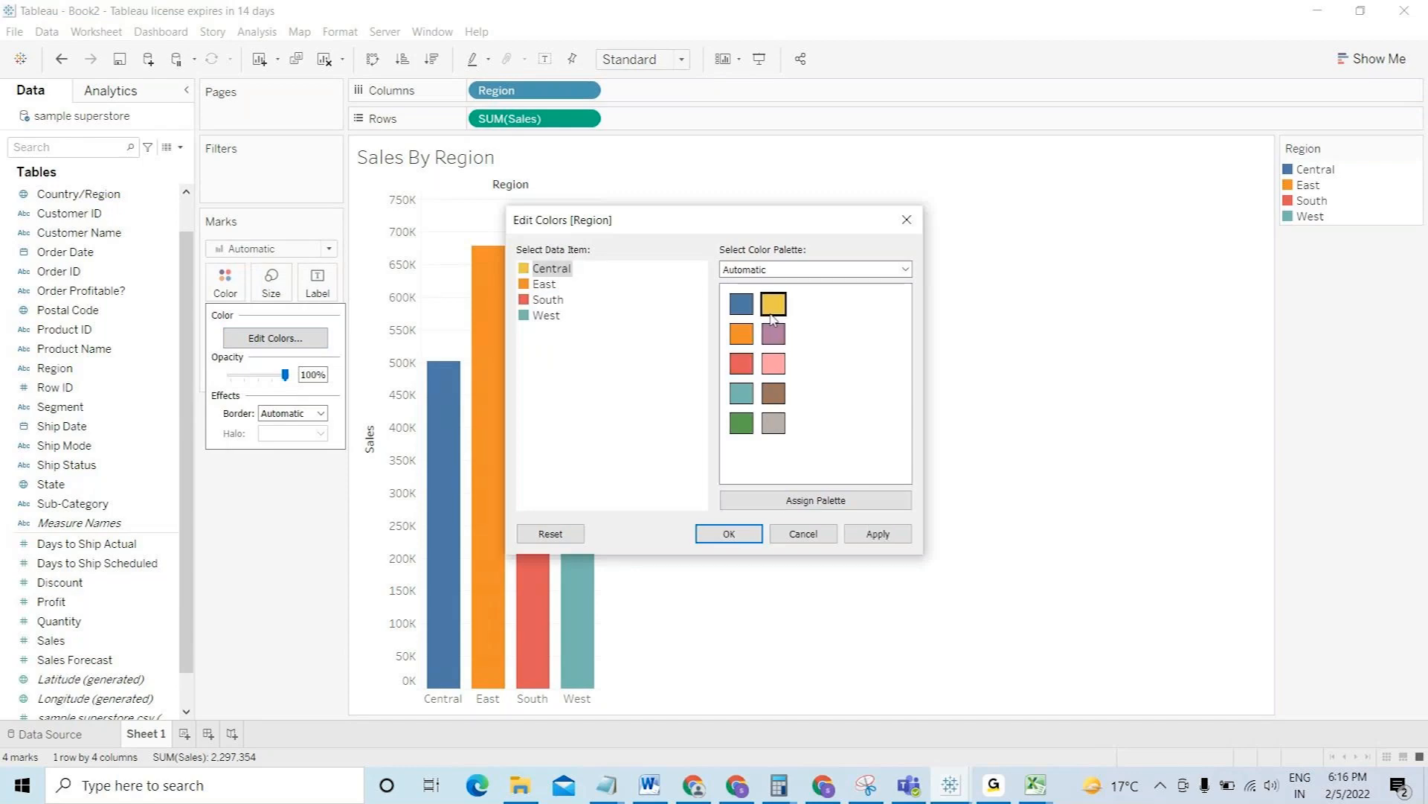
click(877, 534)
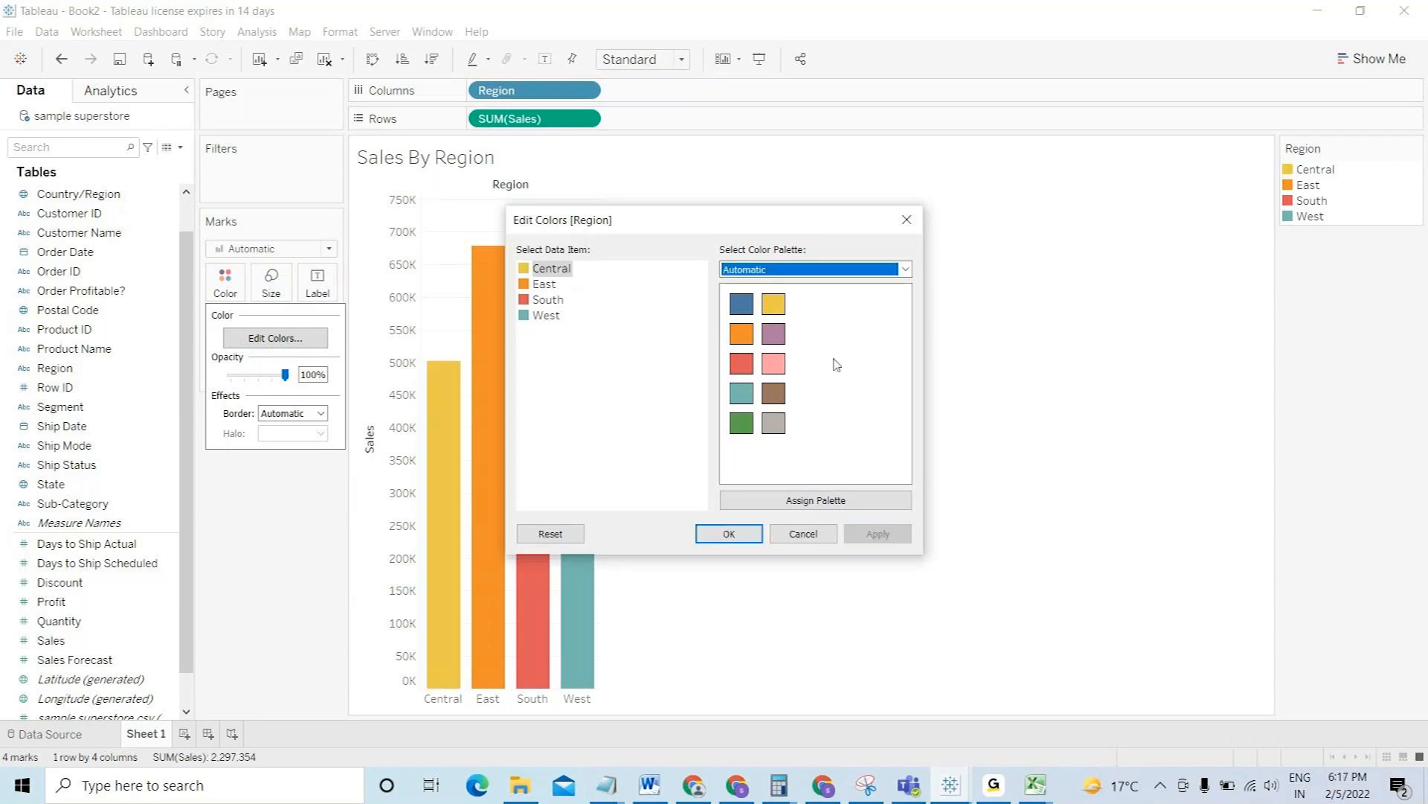
- Switch to the Tableau Classic 20 palette and make South light grey
click(808, 272)
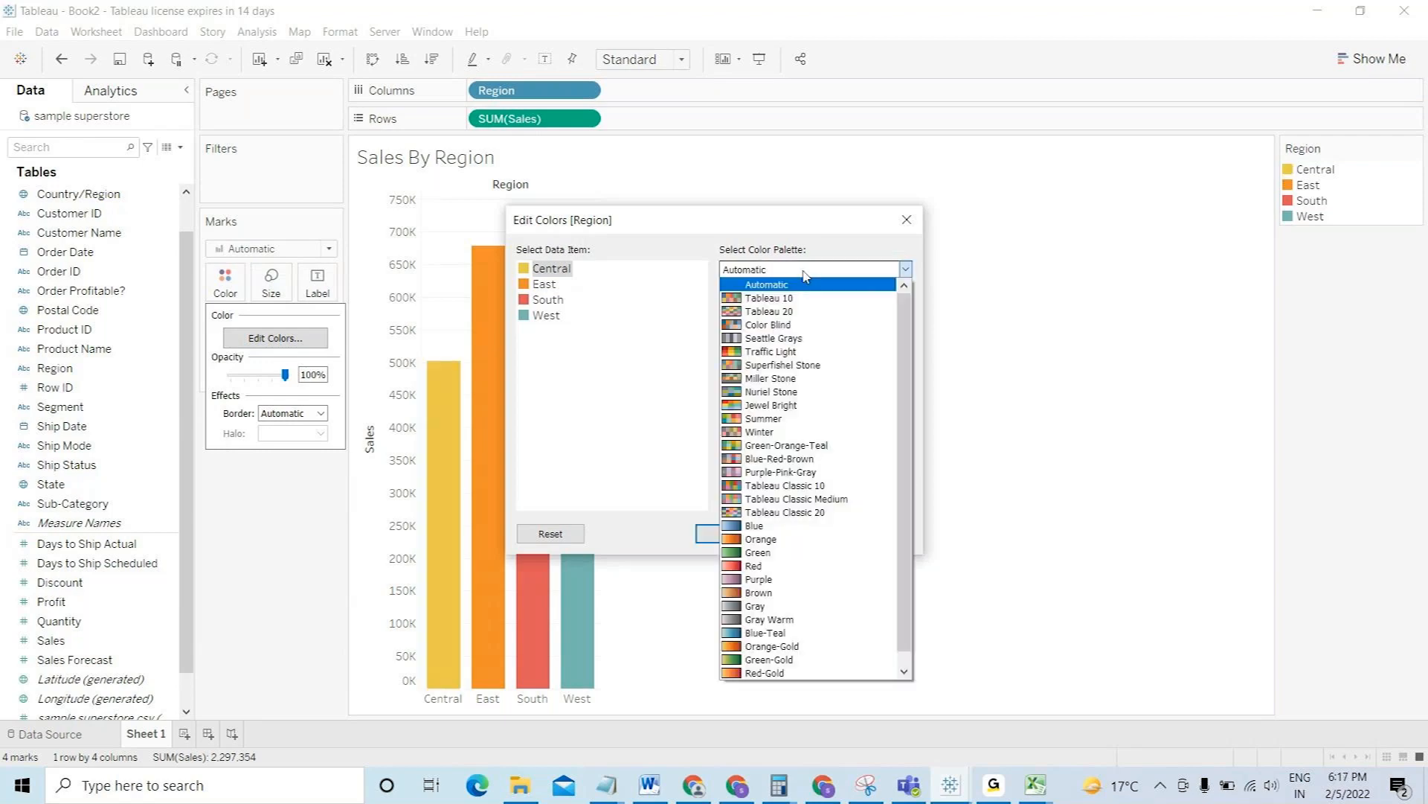
click(826, 514)
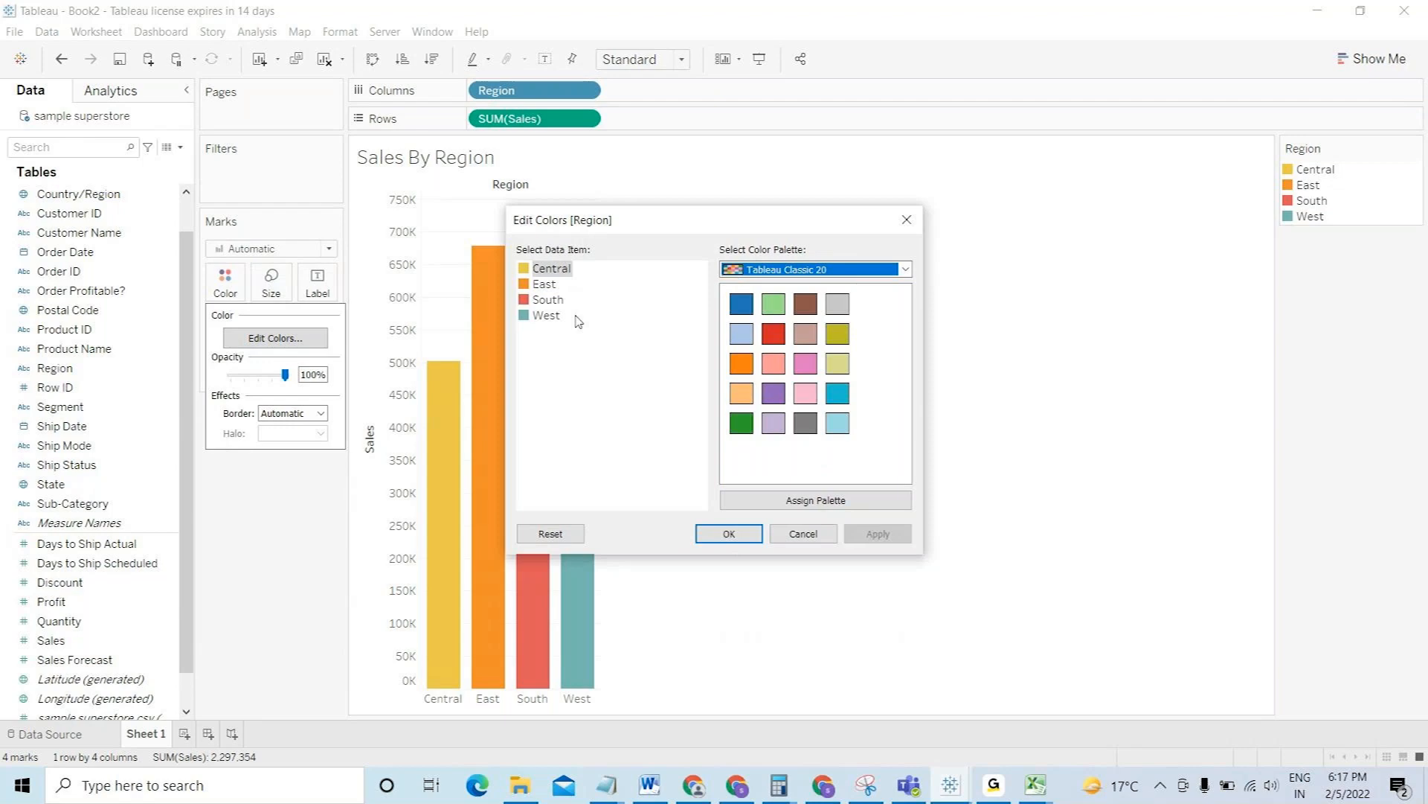
click(559, 301)
click(838, 305)
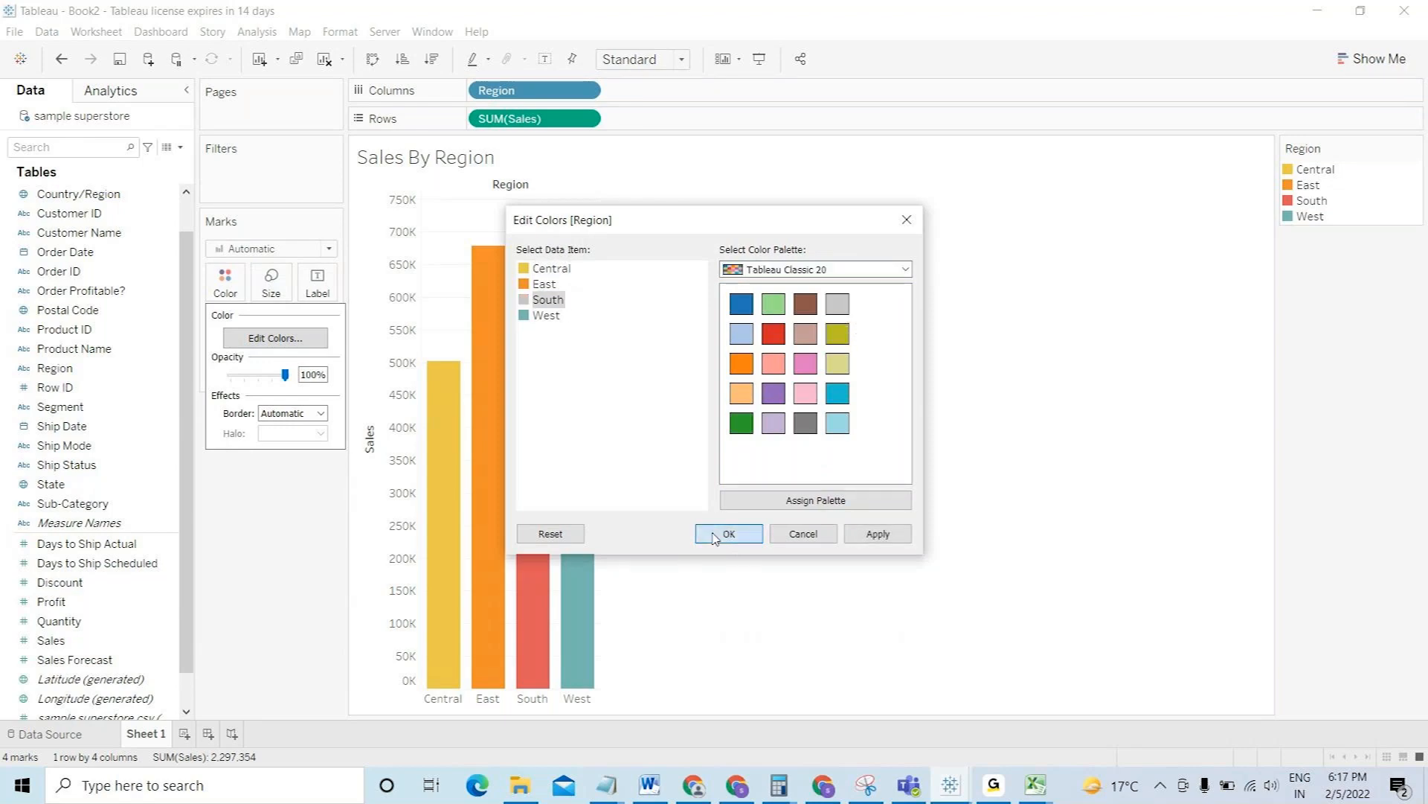
click(727, 534)
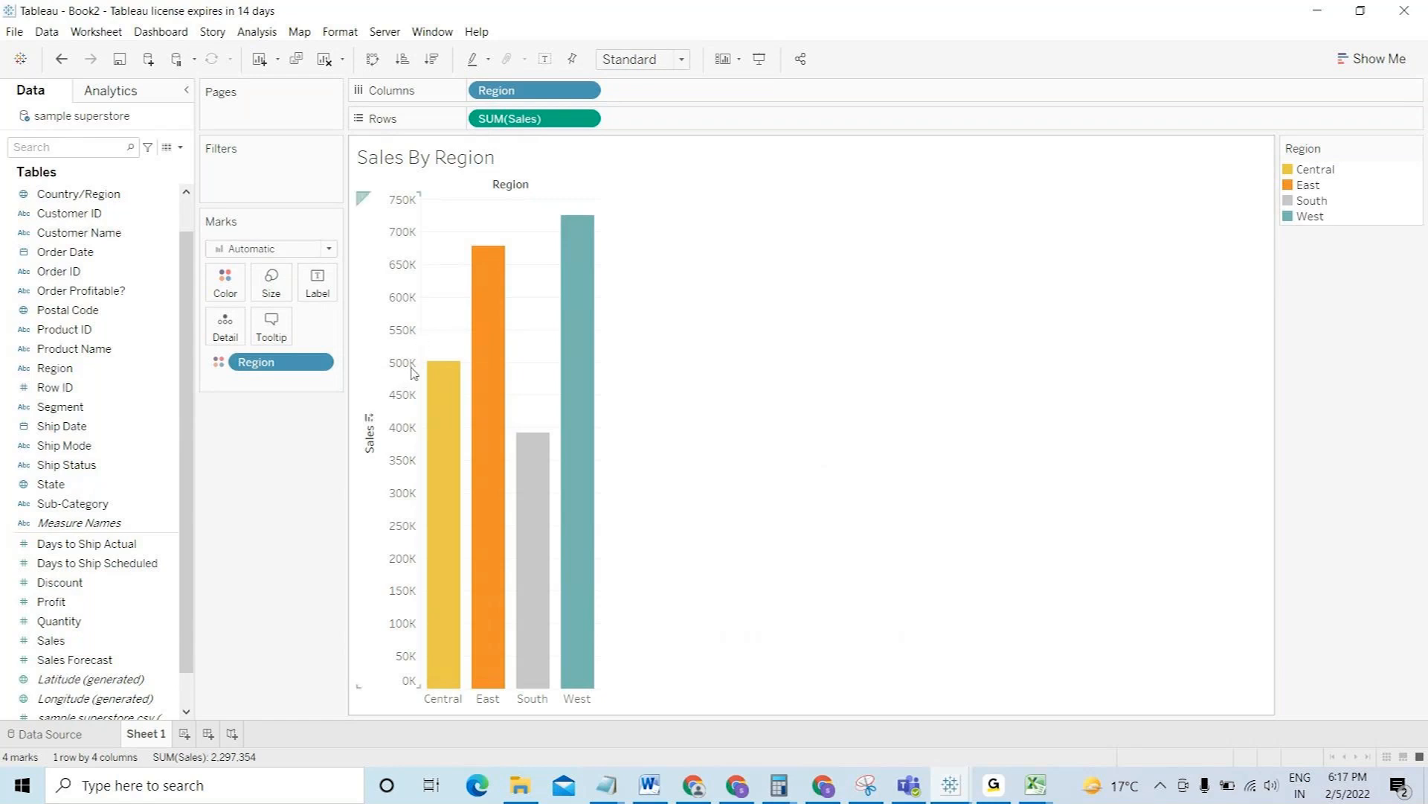
- Add Sales to Label so bars show totals like Central 501,256 and West 725,514
mouse_move(438, 382)
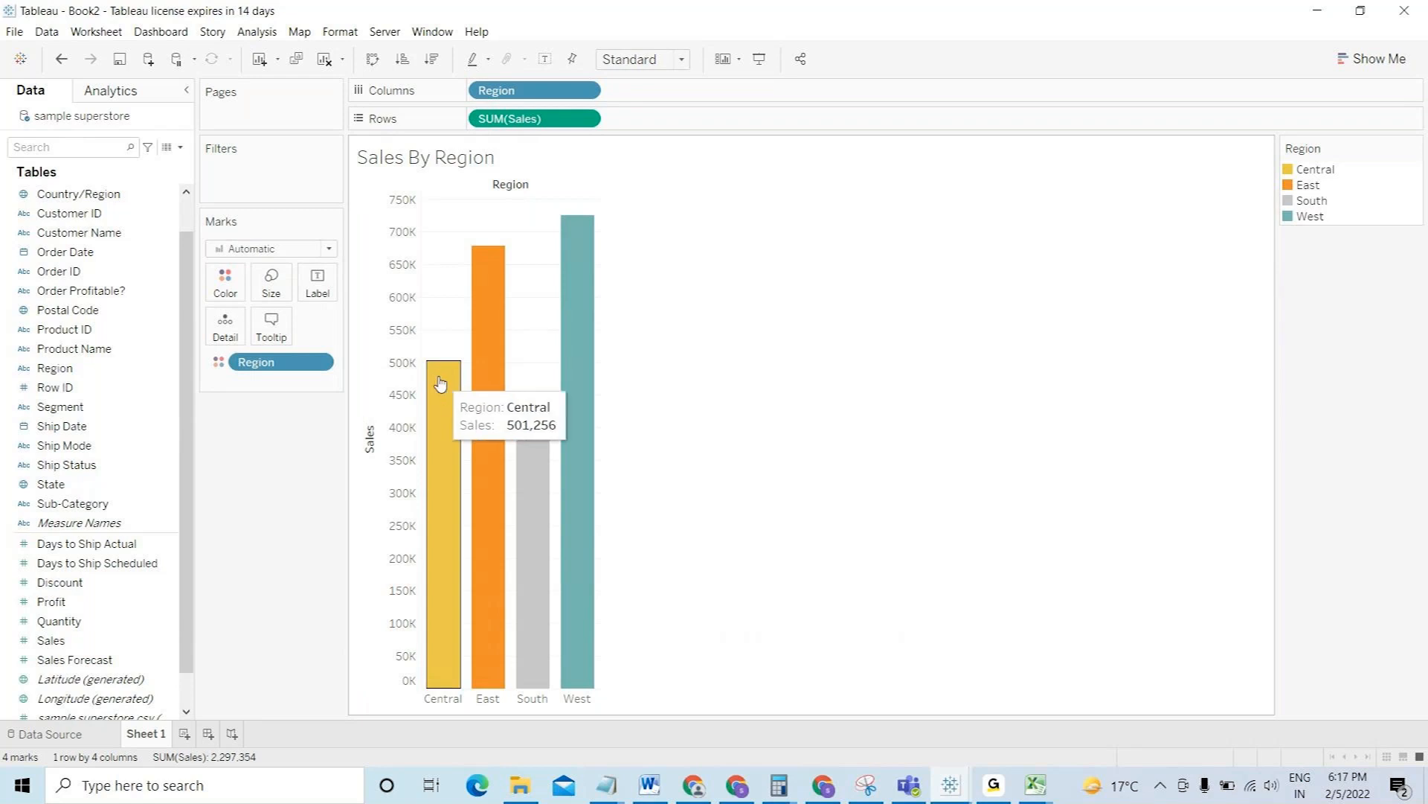
drag(53, 645, 315, 291)
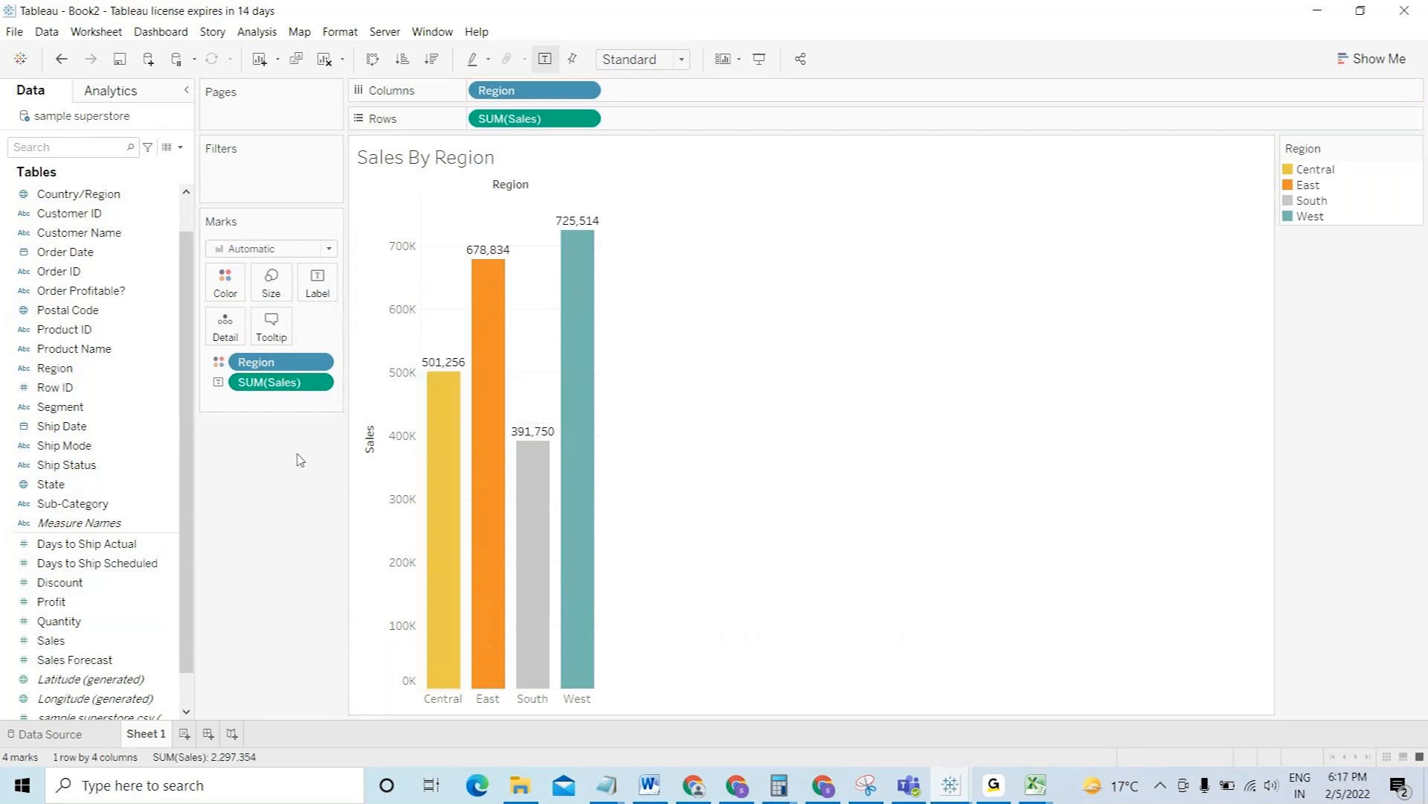
mouse_move(449, 435)
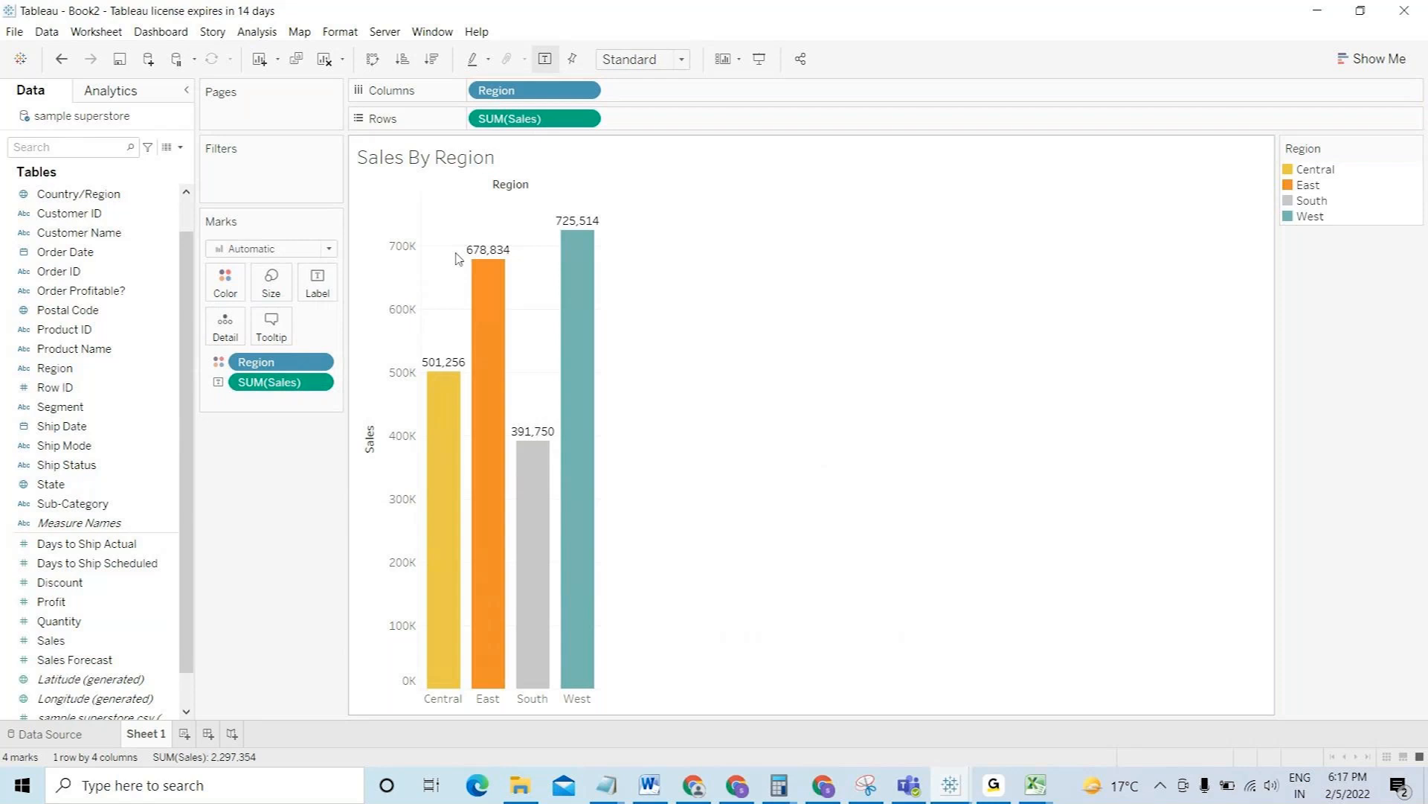
mouse_move(440, 373)
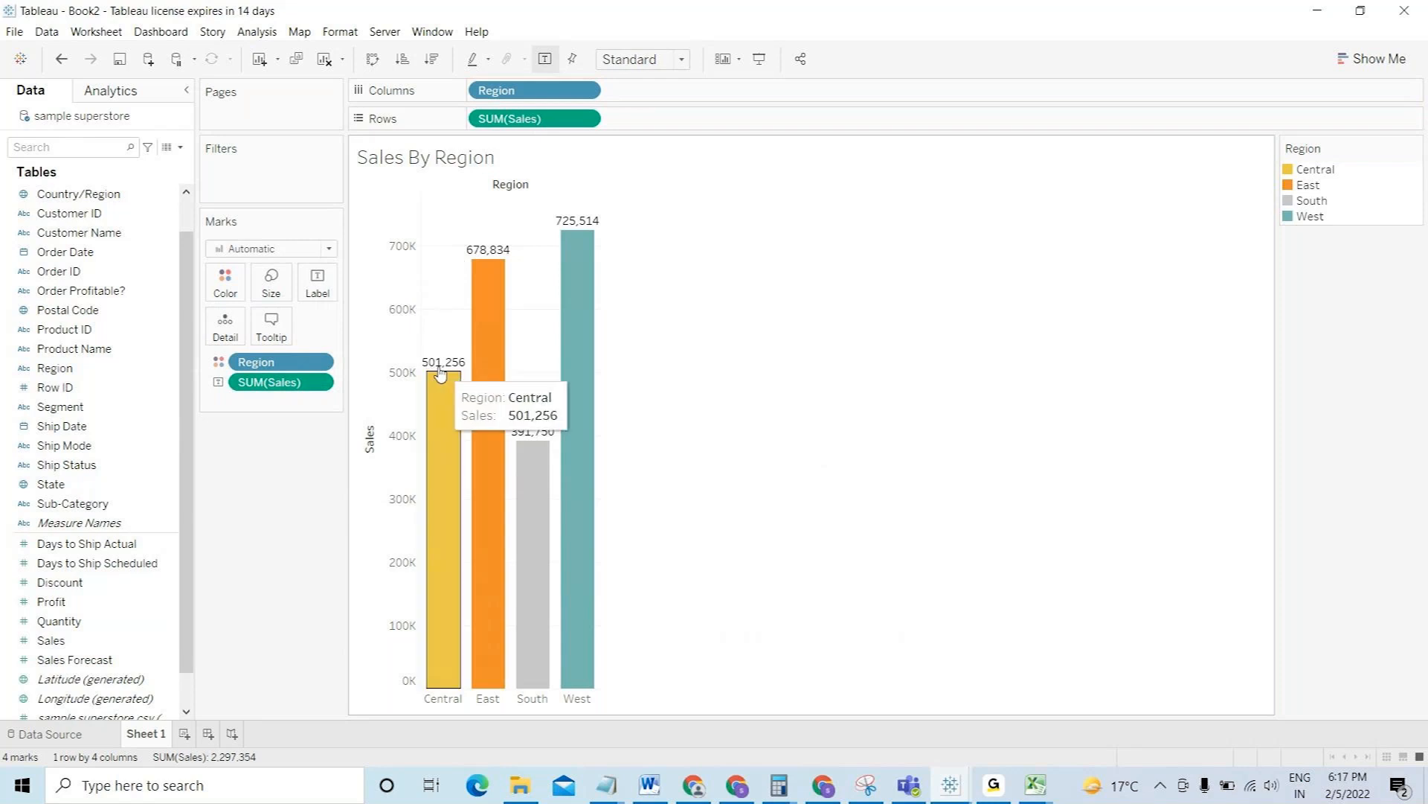
- Format the Sales labels as custom currency with 0 decimals in thousands (K)
click(320, 383)
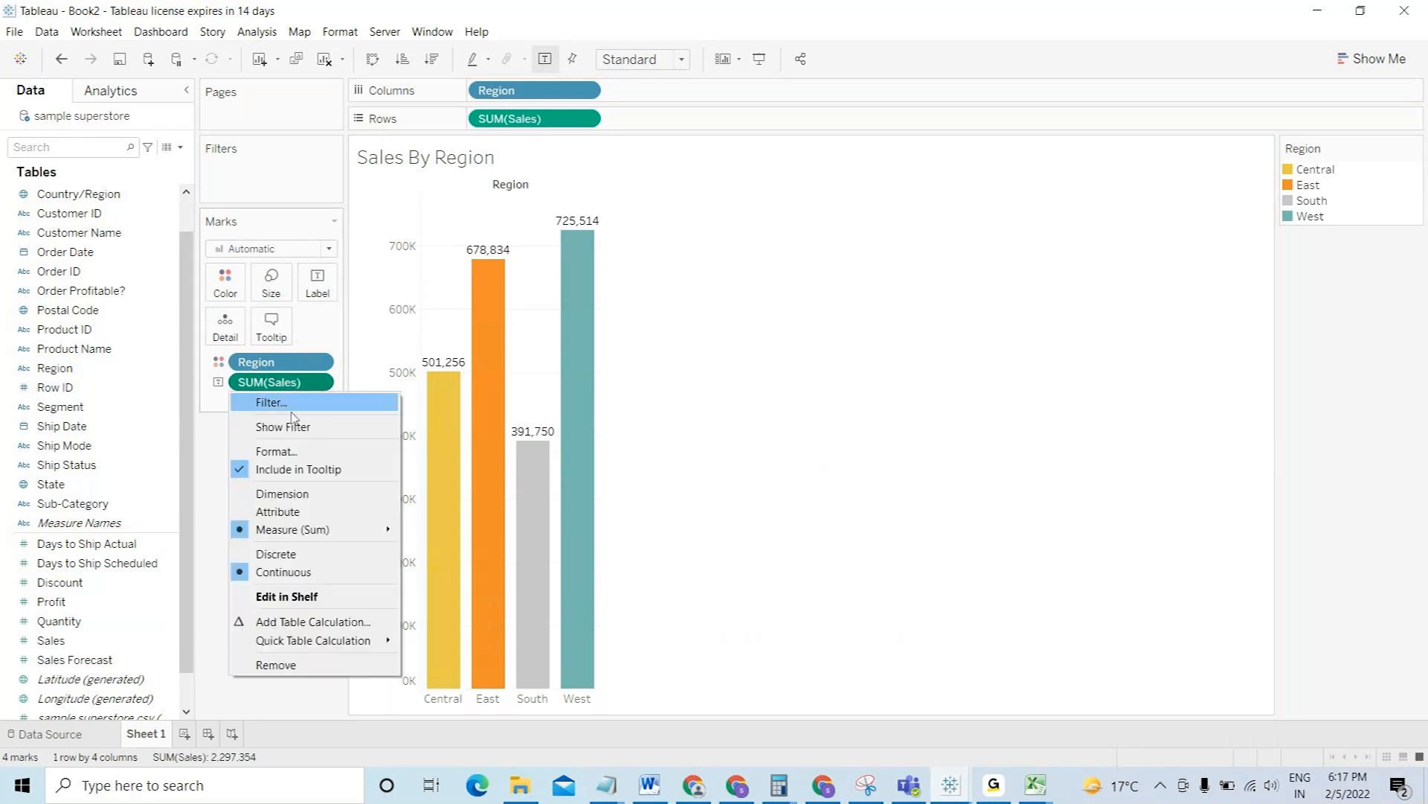
click(290, 455)
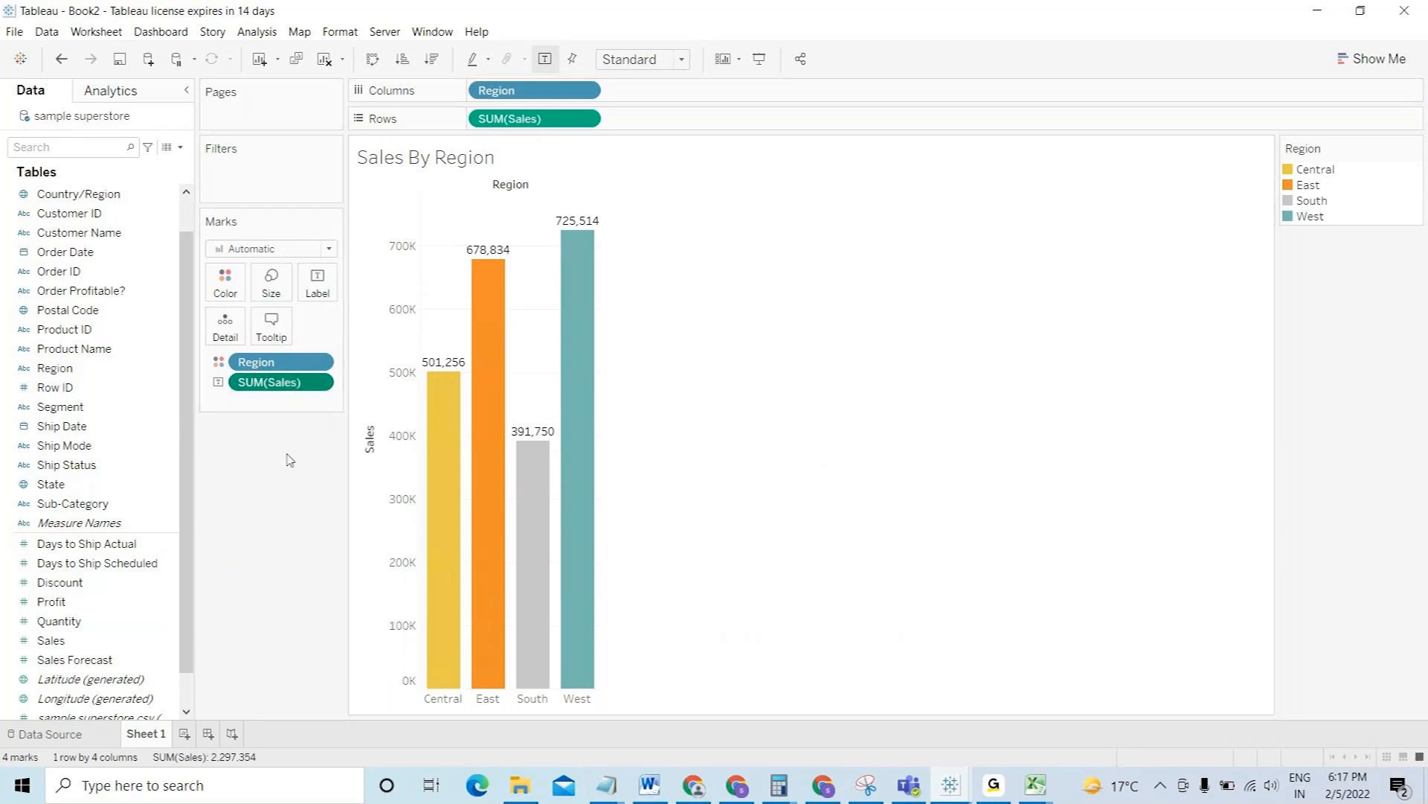
click(149, 258)
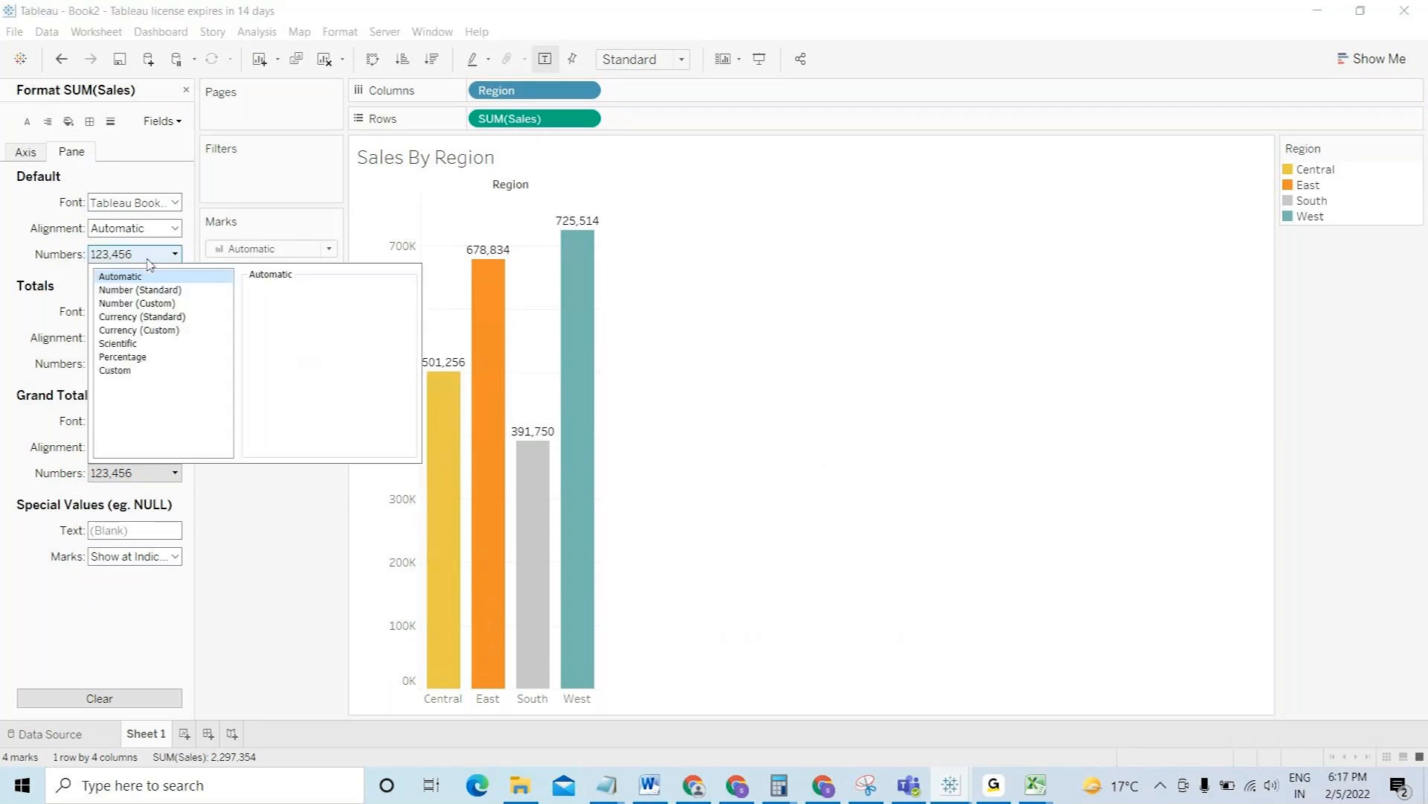
click(163, 334)
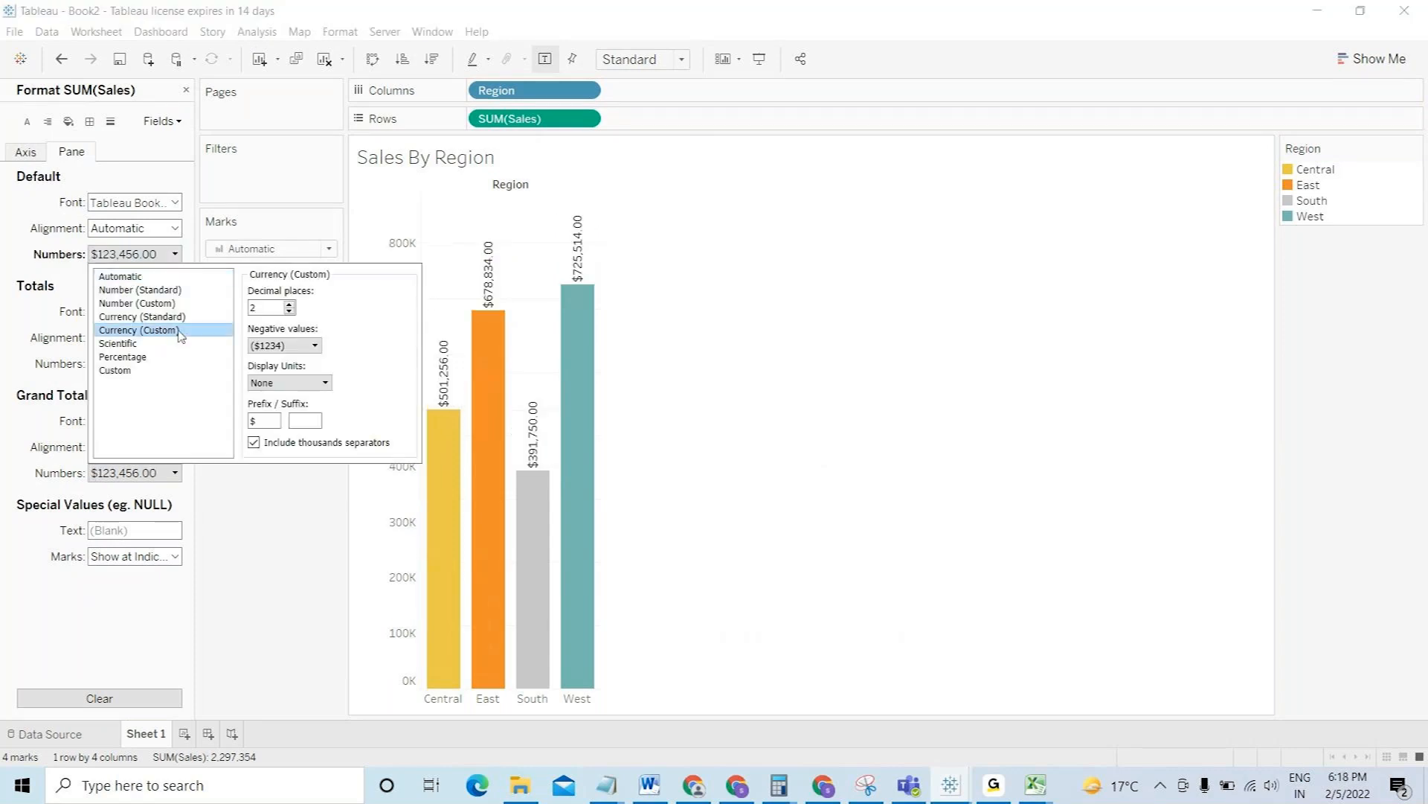
click(289, 311)
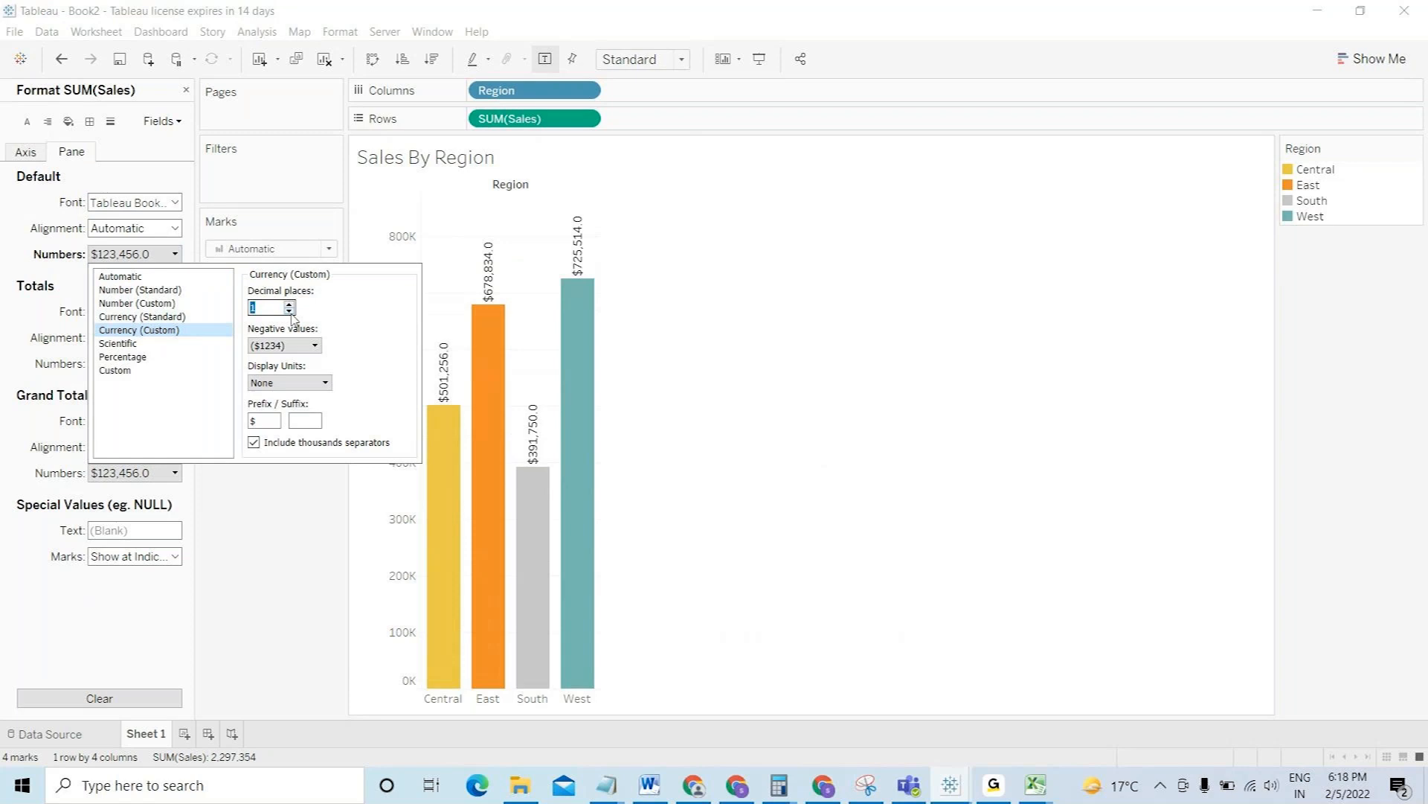
click(289, 311)
click(294, 382)
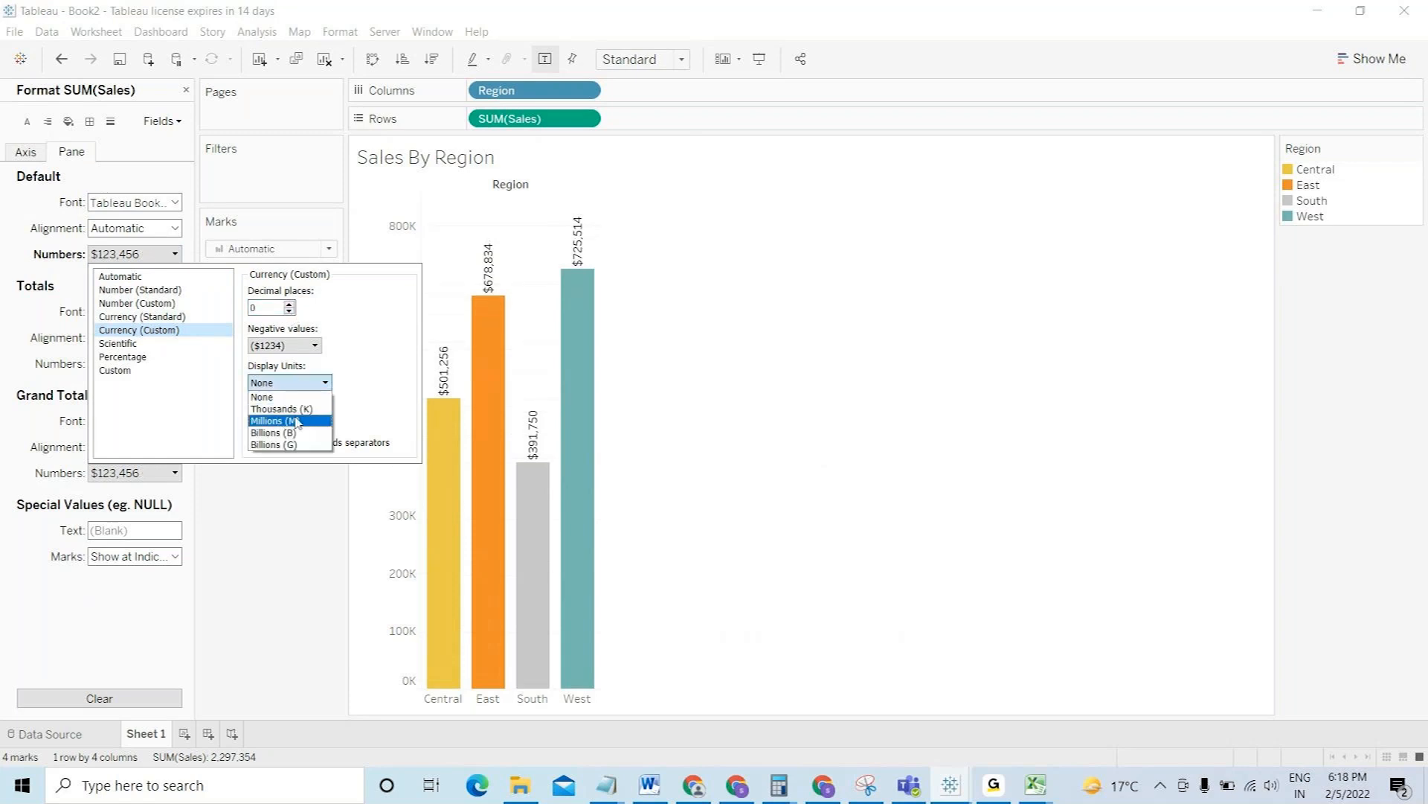
click(286, 408)
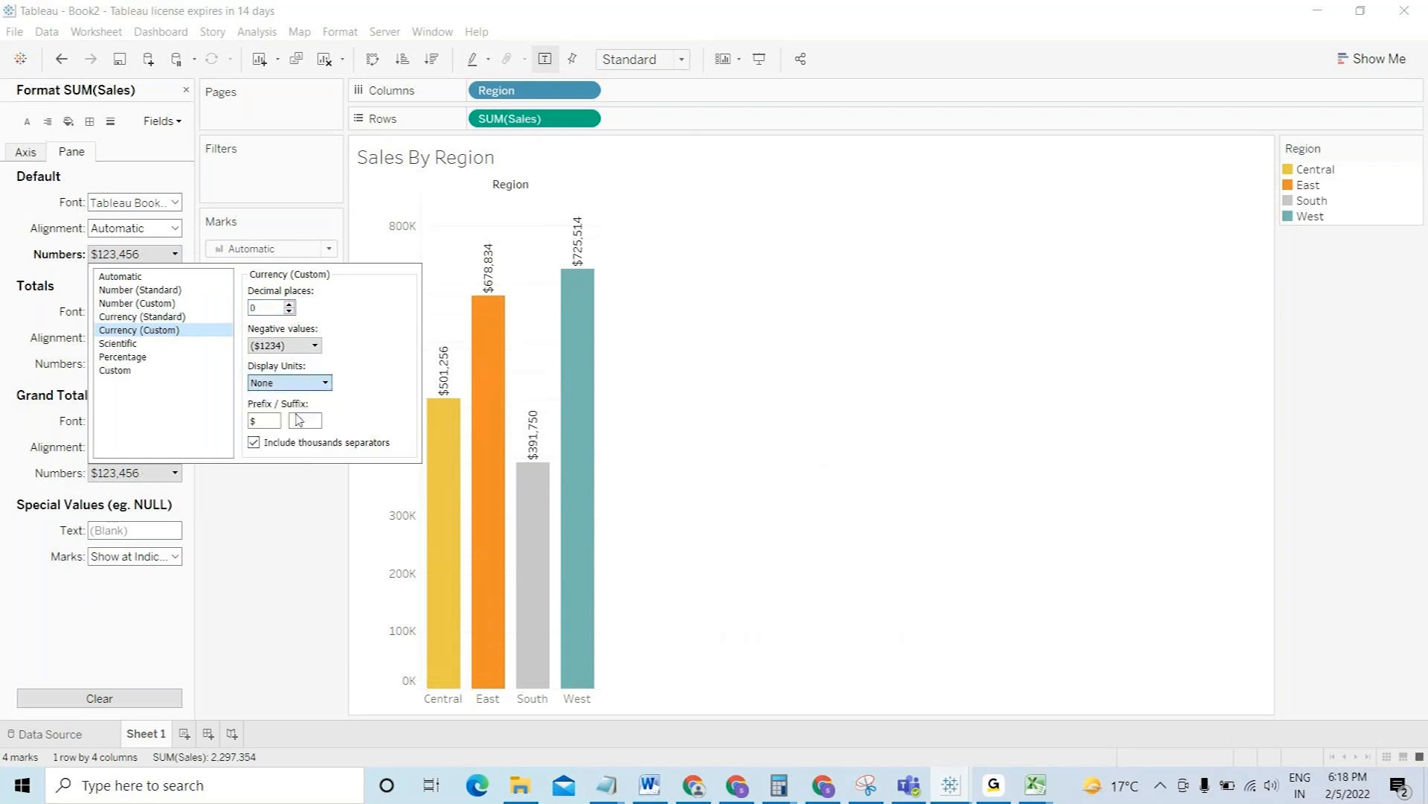
click(275, 510)
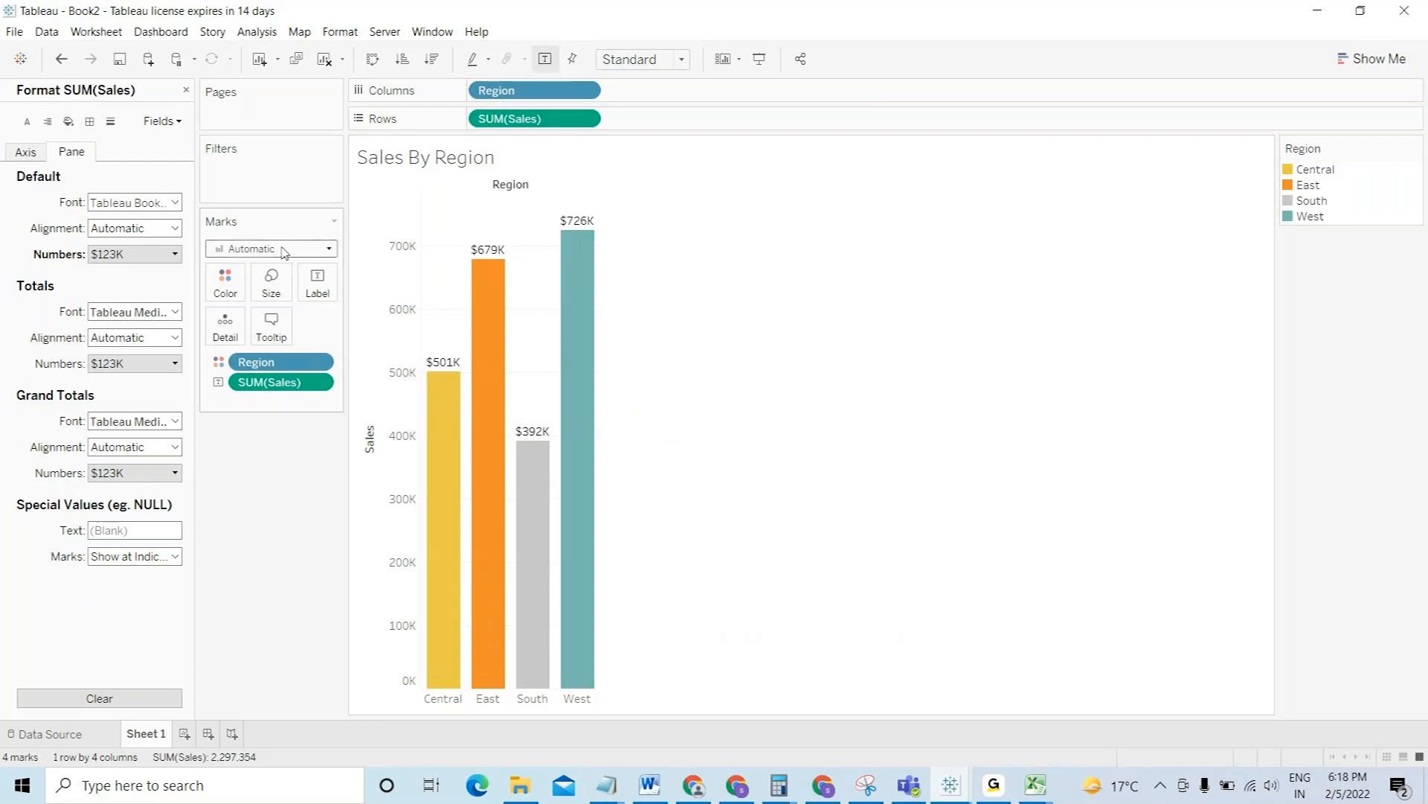
- Rename the worksheet tab to 'Bar chart' and close the Format pane
double_click(155, 731)
text(Bar chart)
click(292, 599)
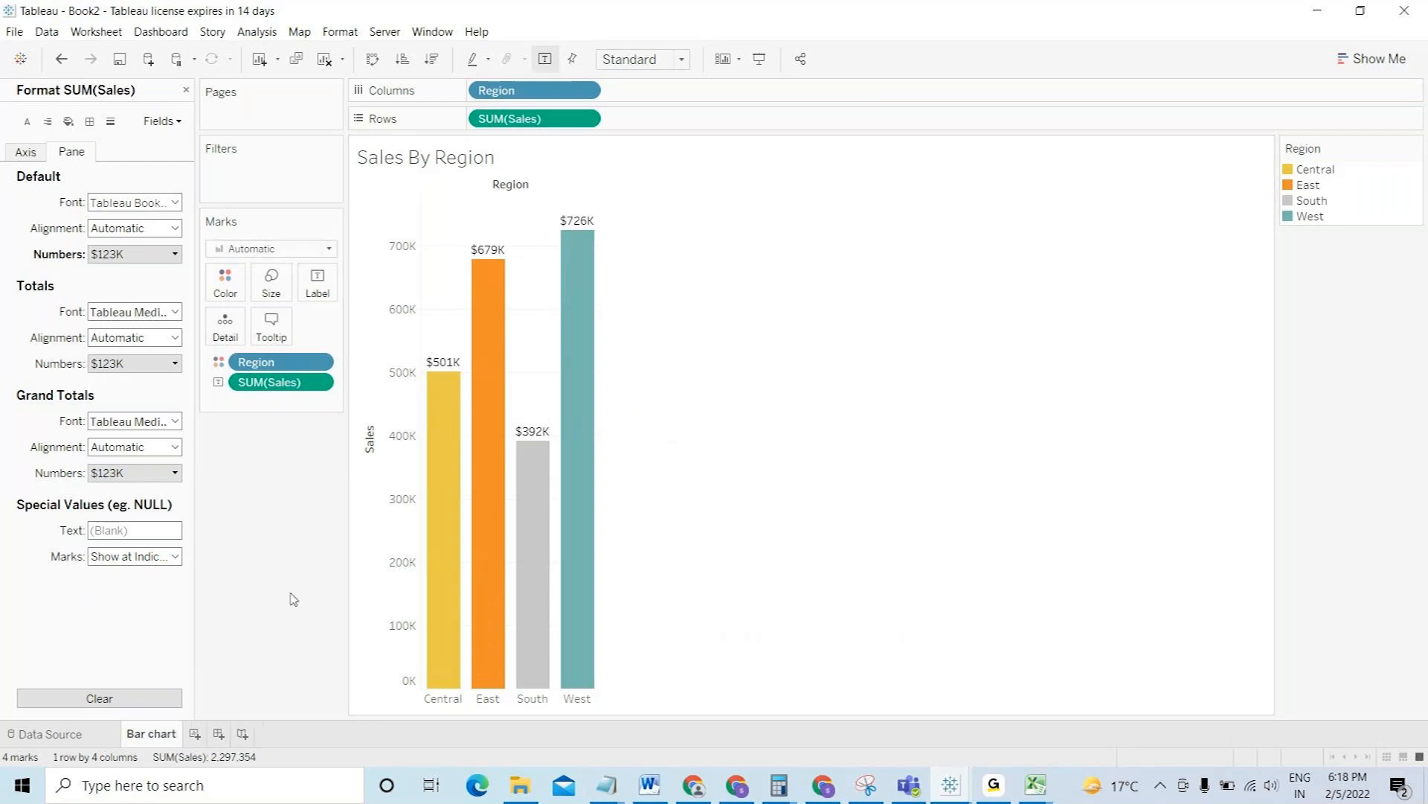
click(186, 89)
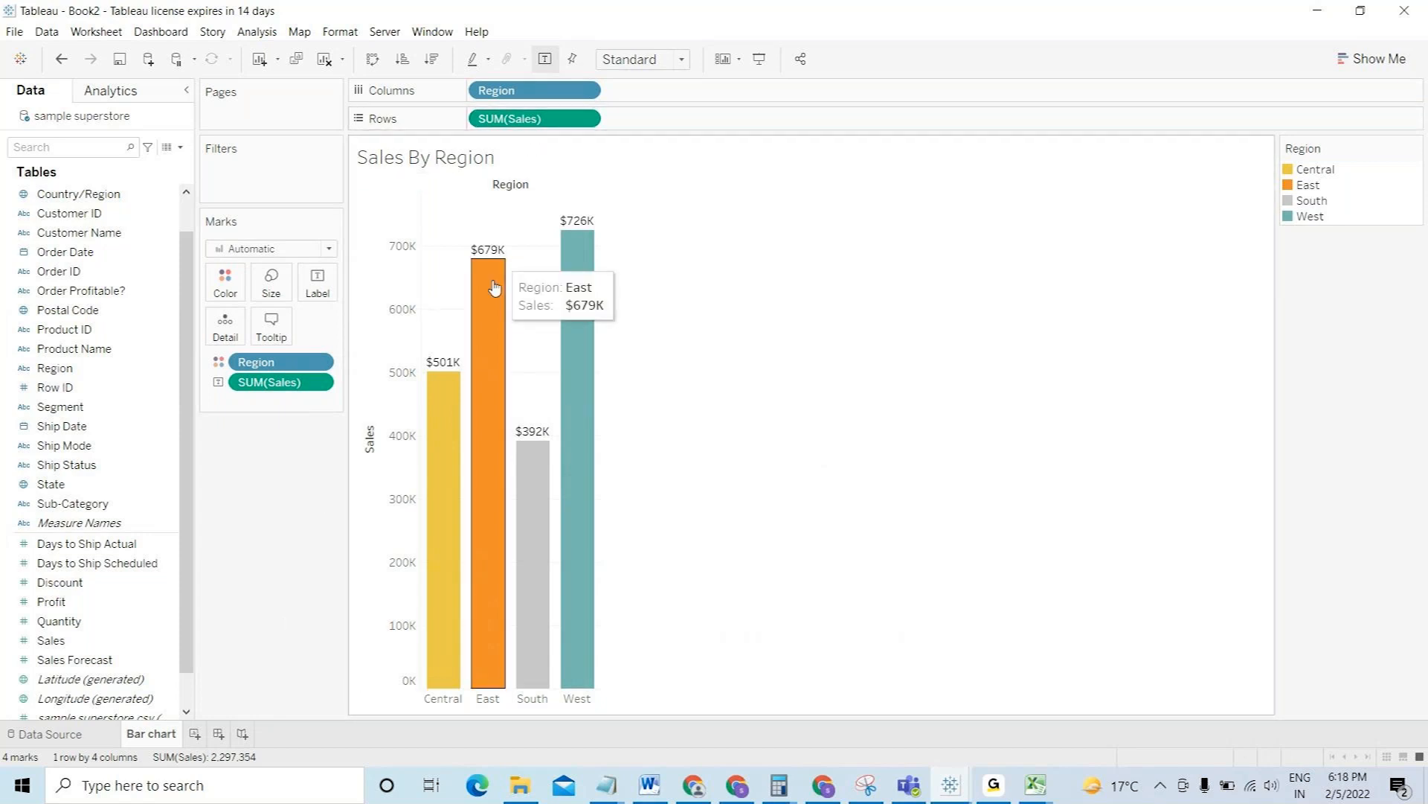
- Add Profit beside Sales, colour bars by Measure Names instead of Region, and put Sales before Profit
mouse_move(445, 396)
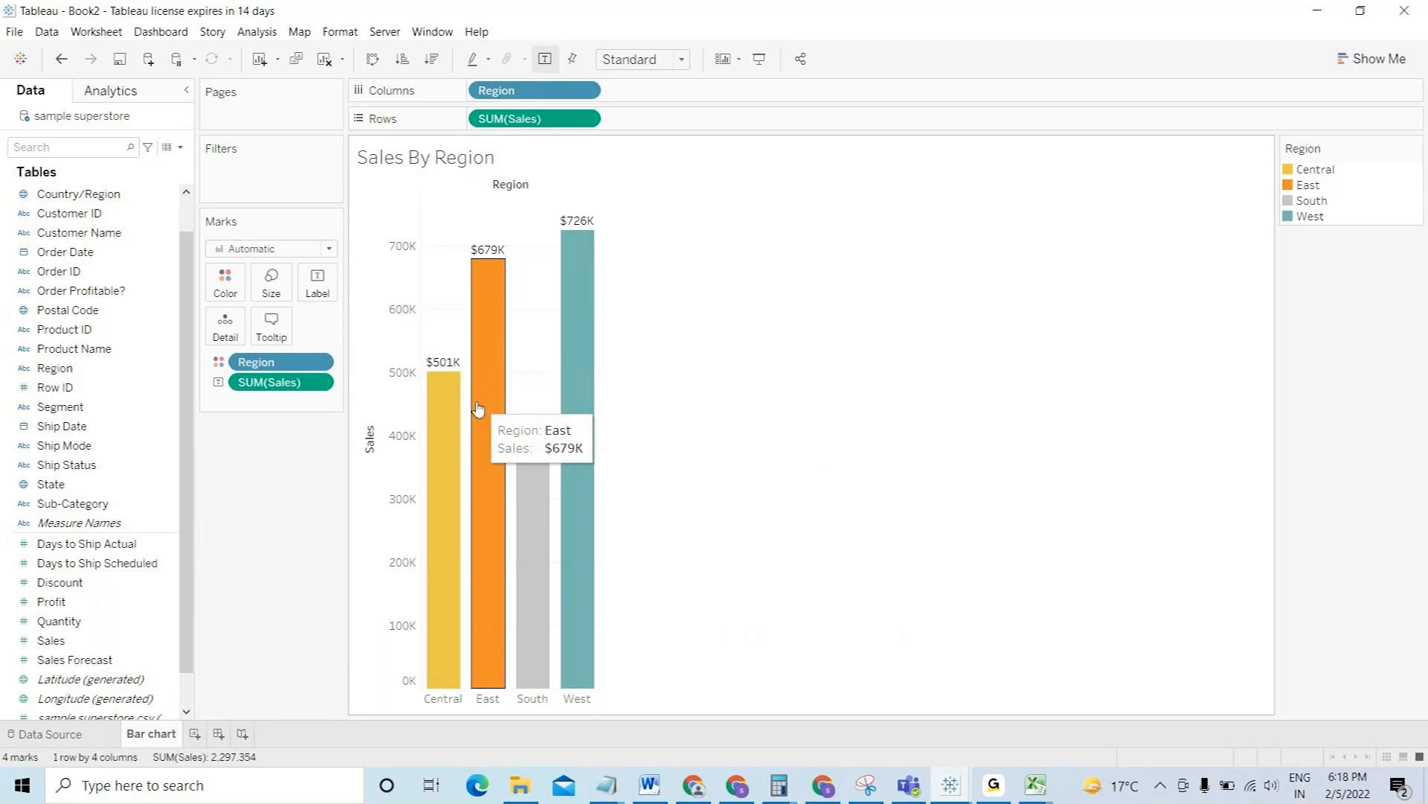
drag(51, 601, 394, 421)
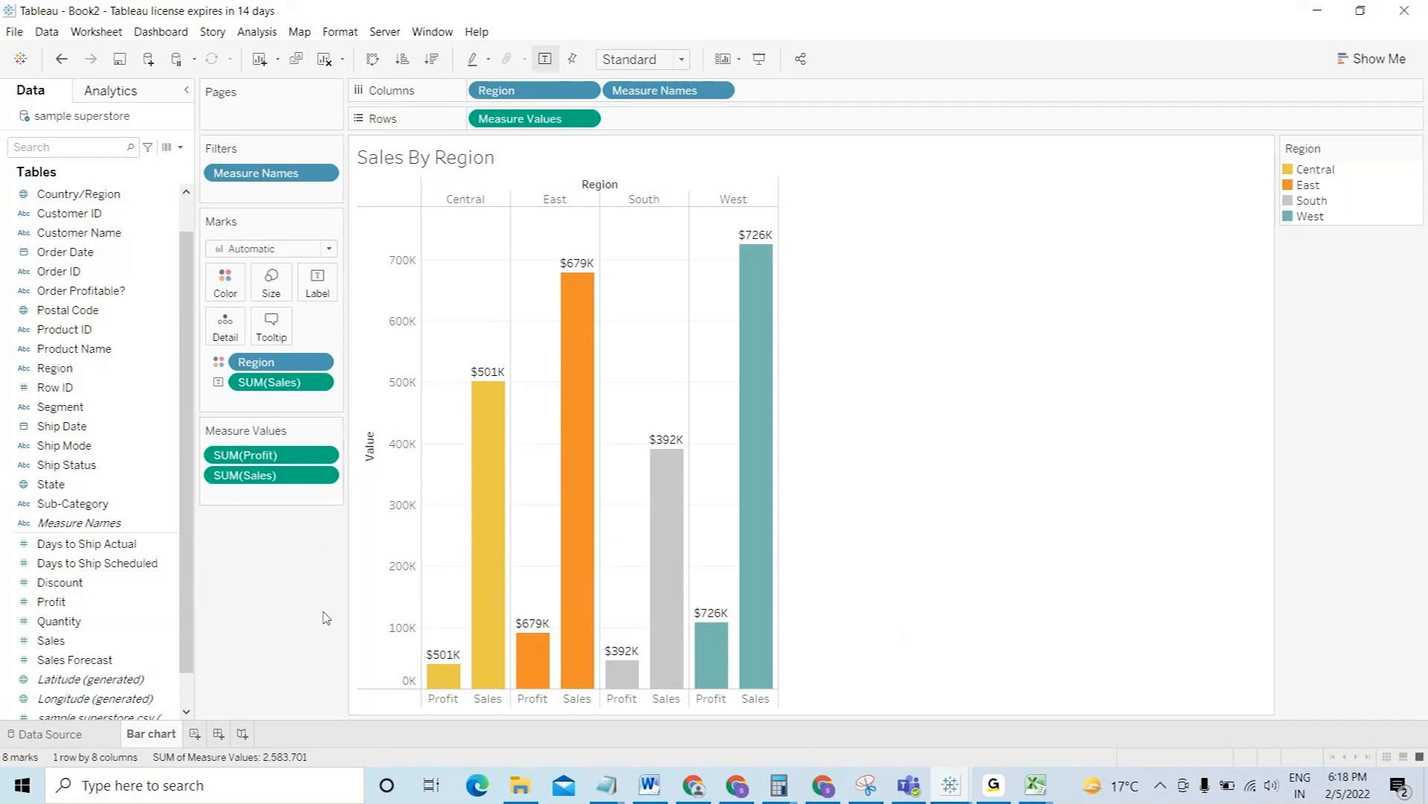
drag(293, 366, 317, 562)
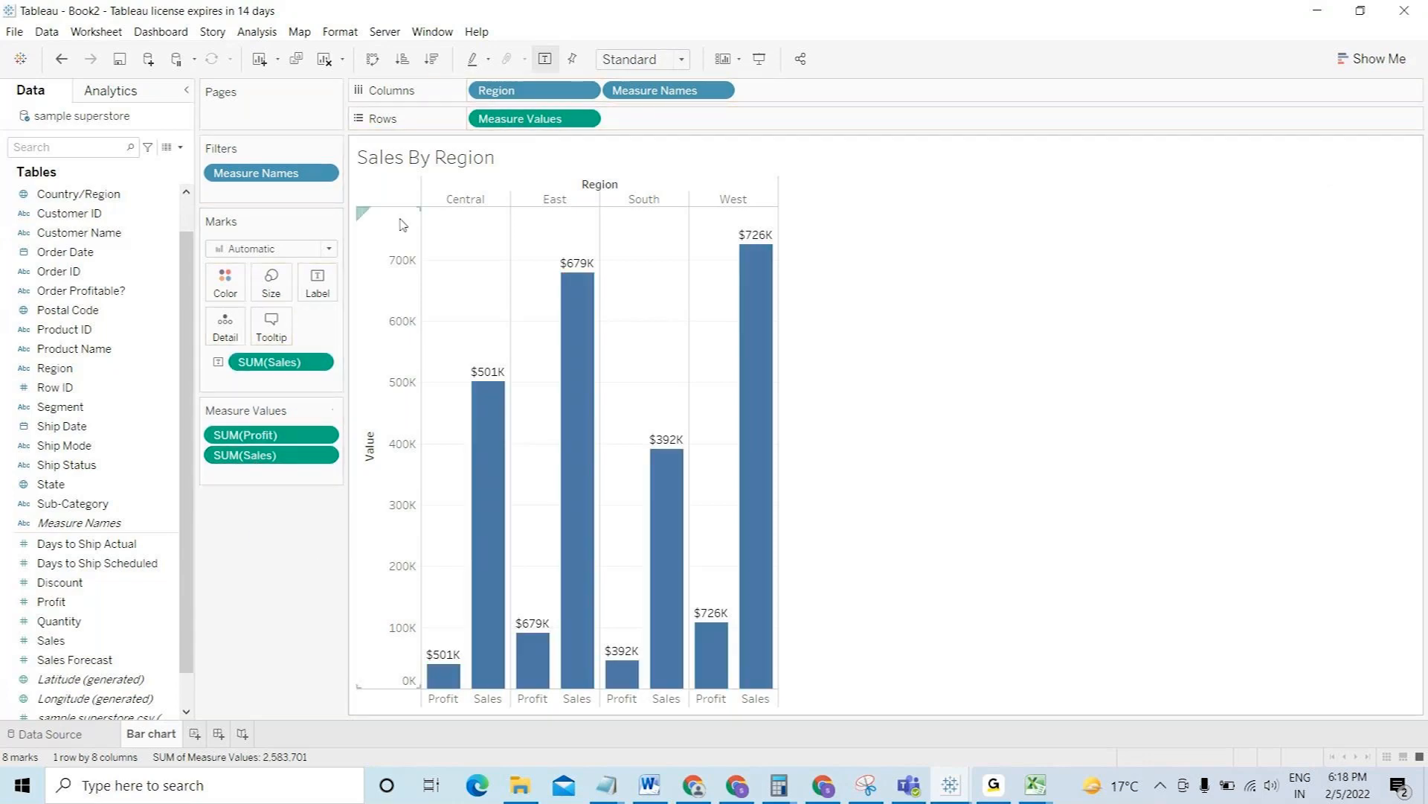
drag(658, 97, 218, 292)
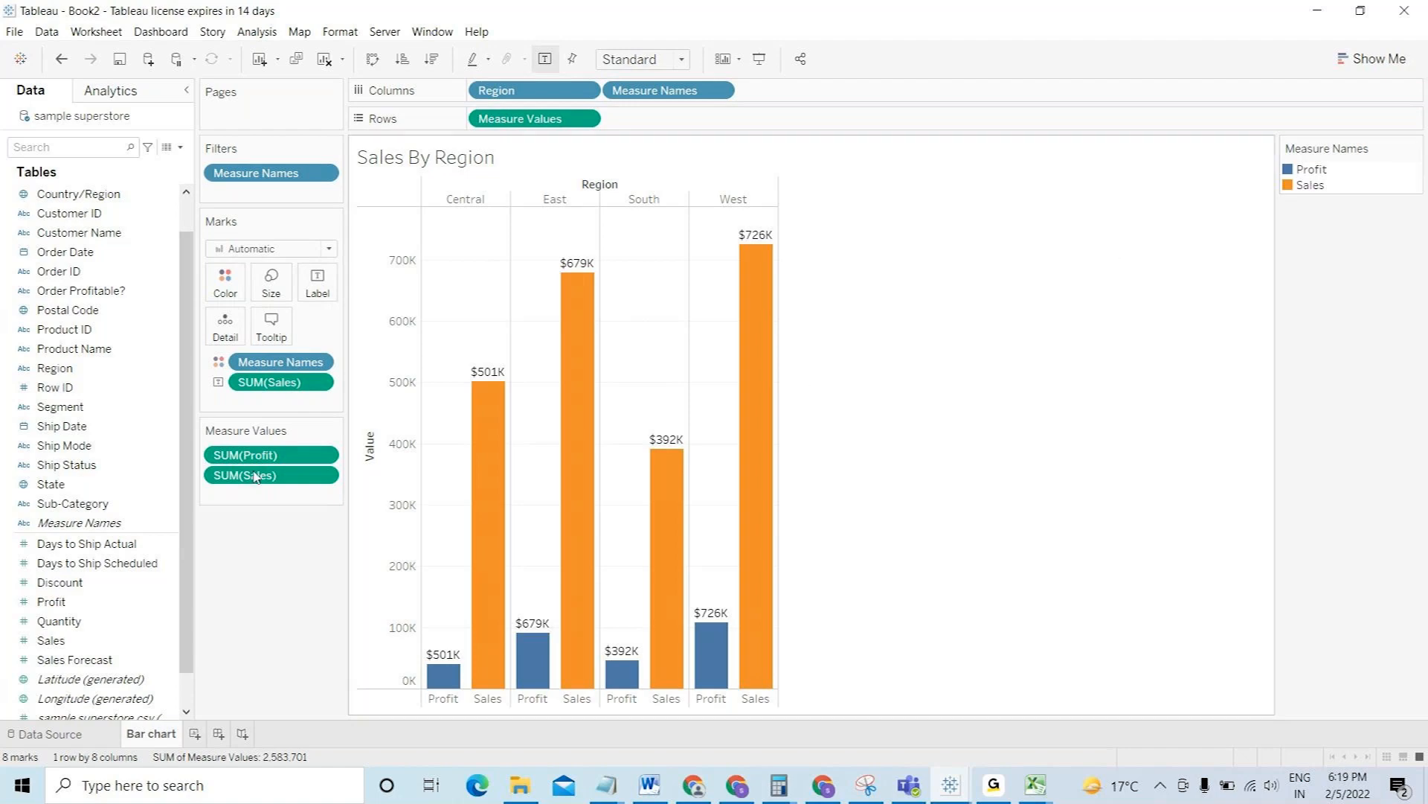
drag(252, 455, 255, 492)
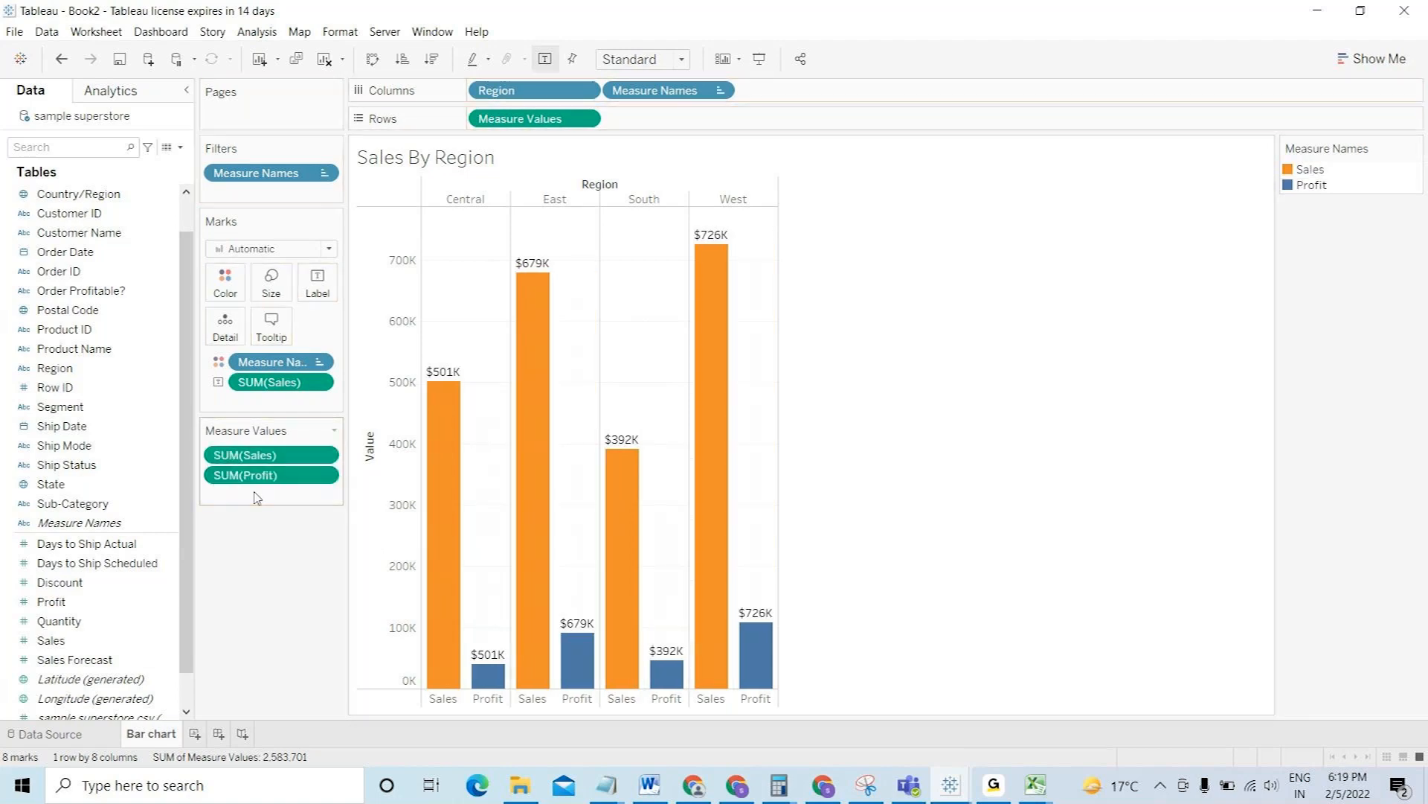
- In the Measure Names colour legend, make Sales blue and Profit orange
click(1313, 171)
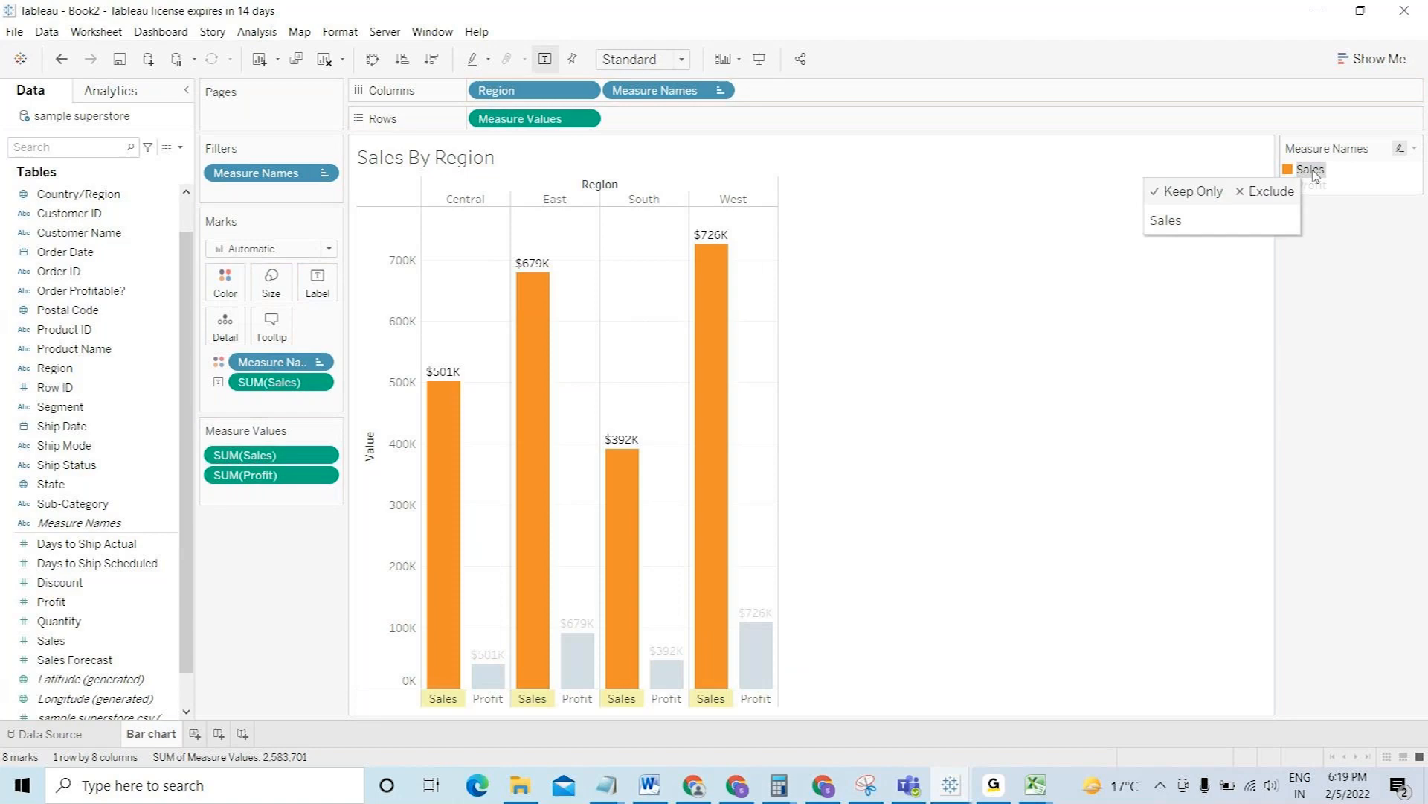
double_click(1311, 171)
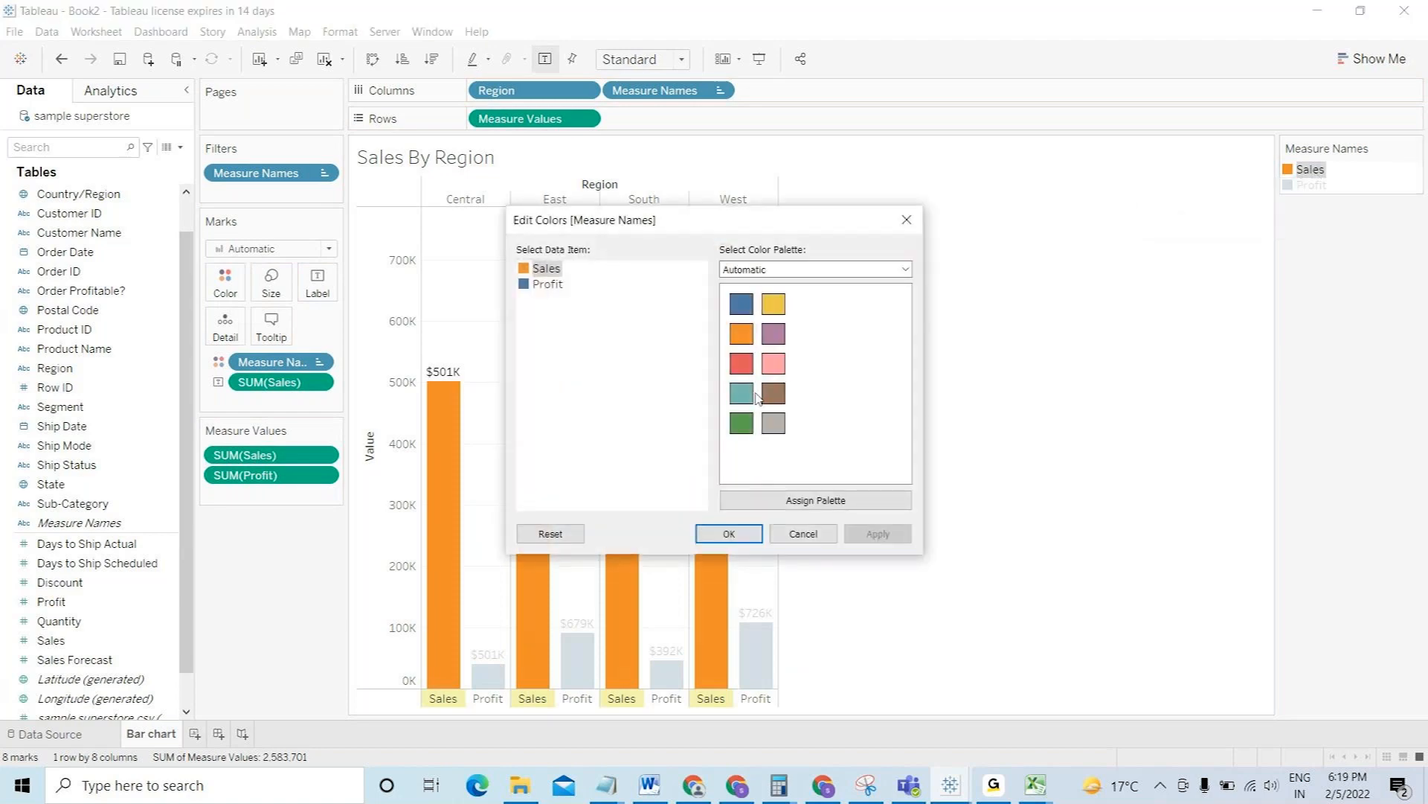
click(741, 304)
click(549, 285)
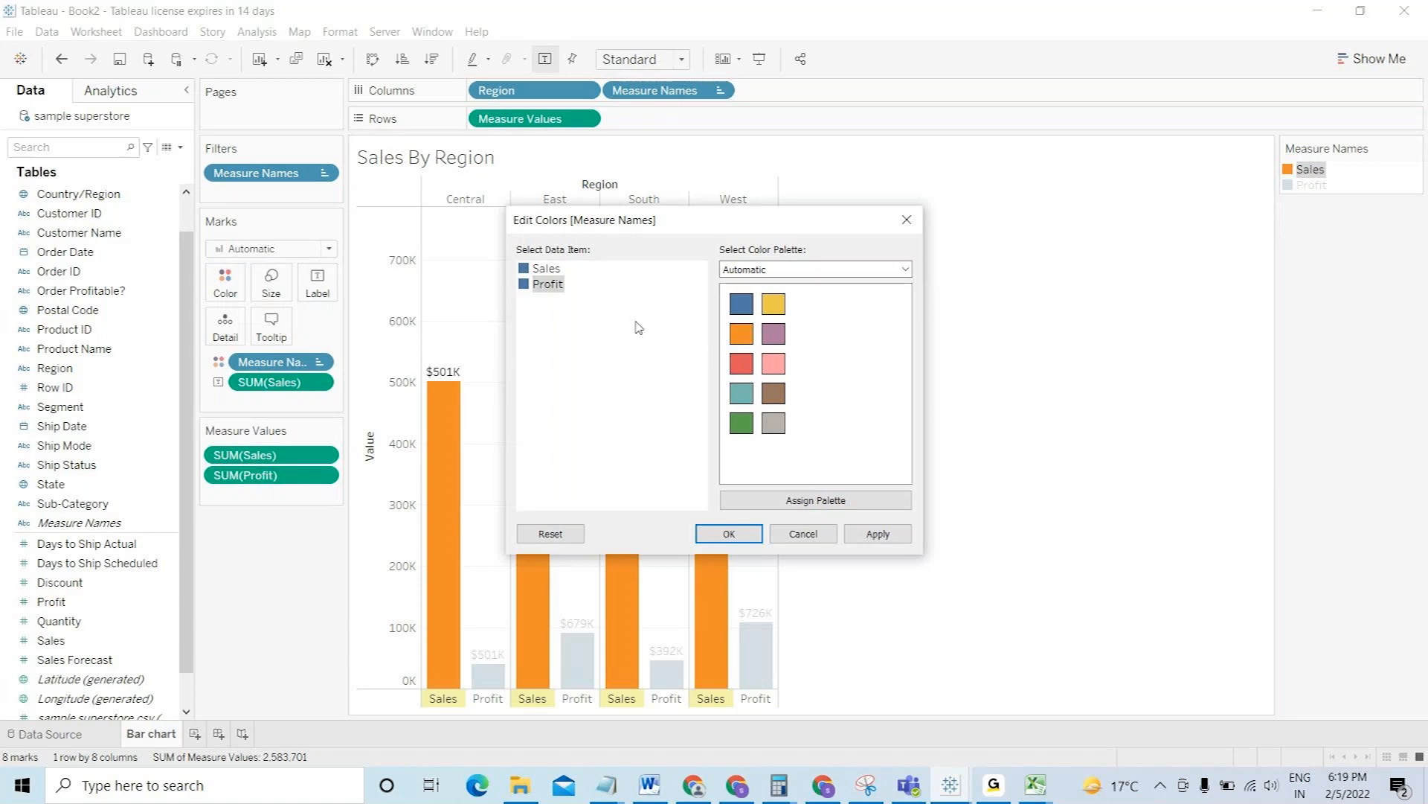
click(744, 344)
click(755, 534)
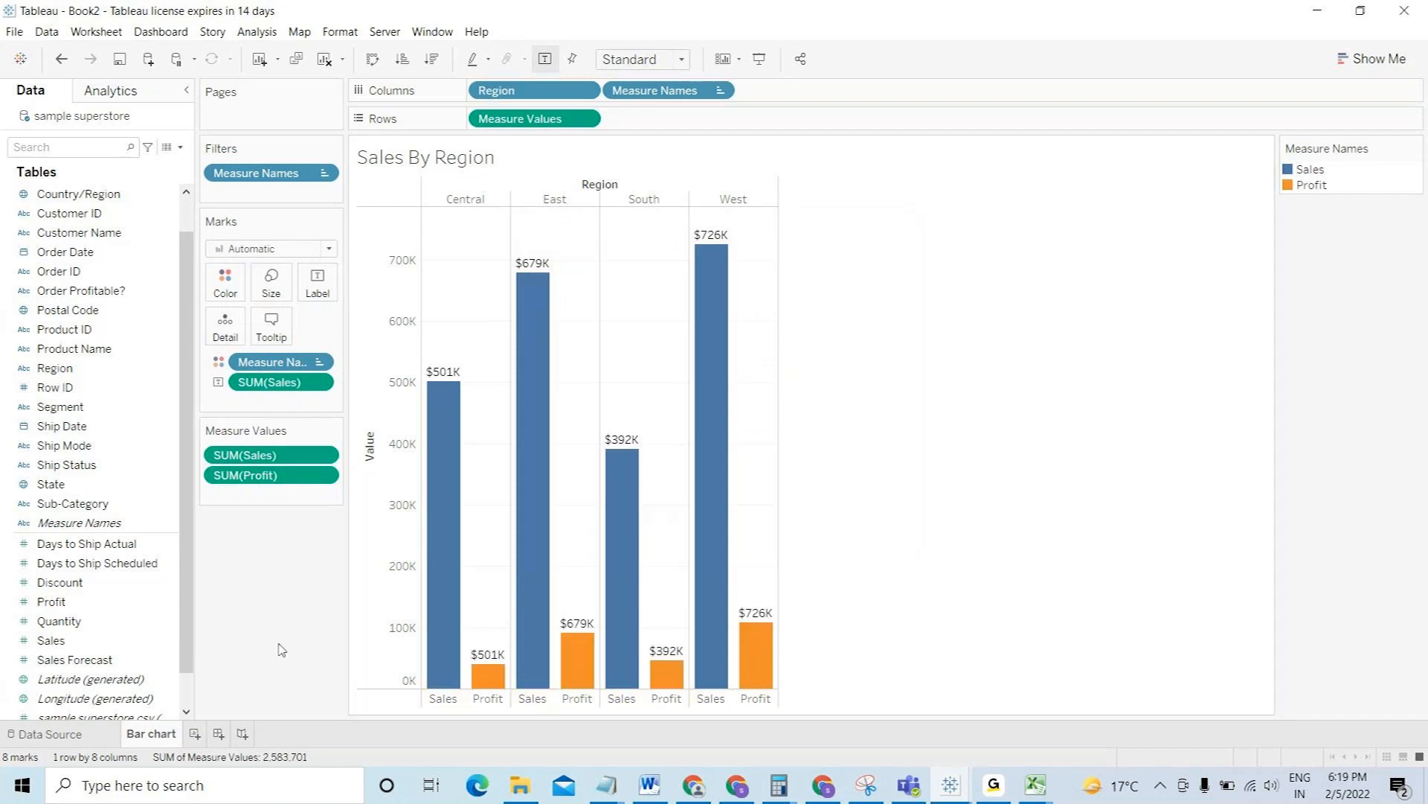
- Label the bars with Measure Values, formatted as custom currency with 0 decimals in thousands (K)
mouse_move(449, 369)
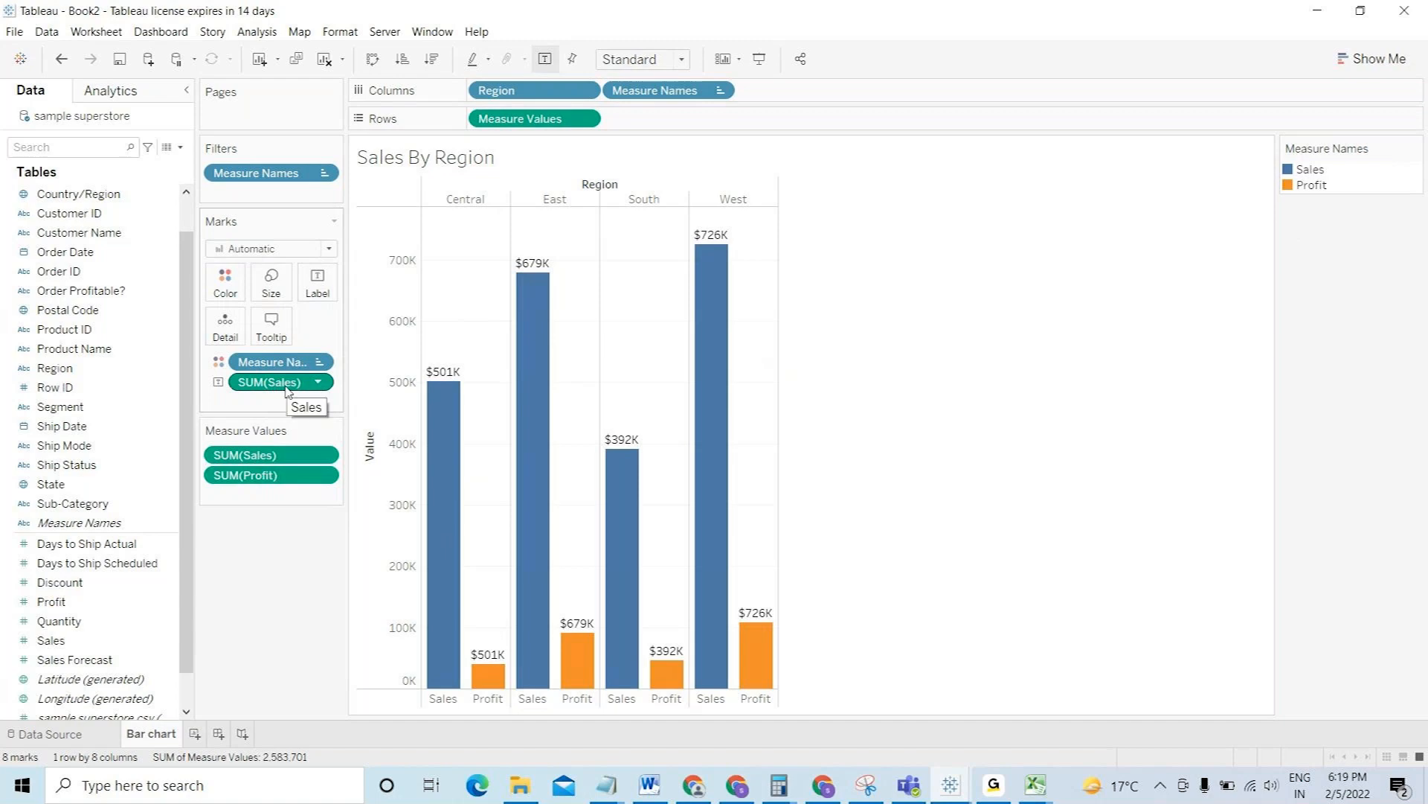
drag(287, 392, 311, 587)
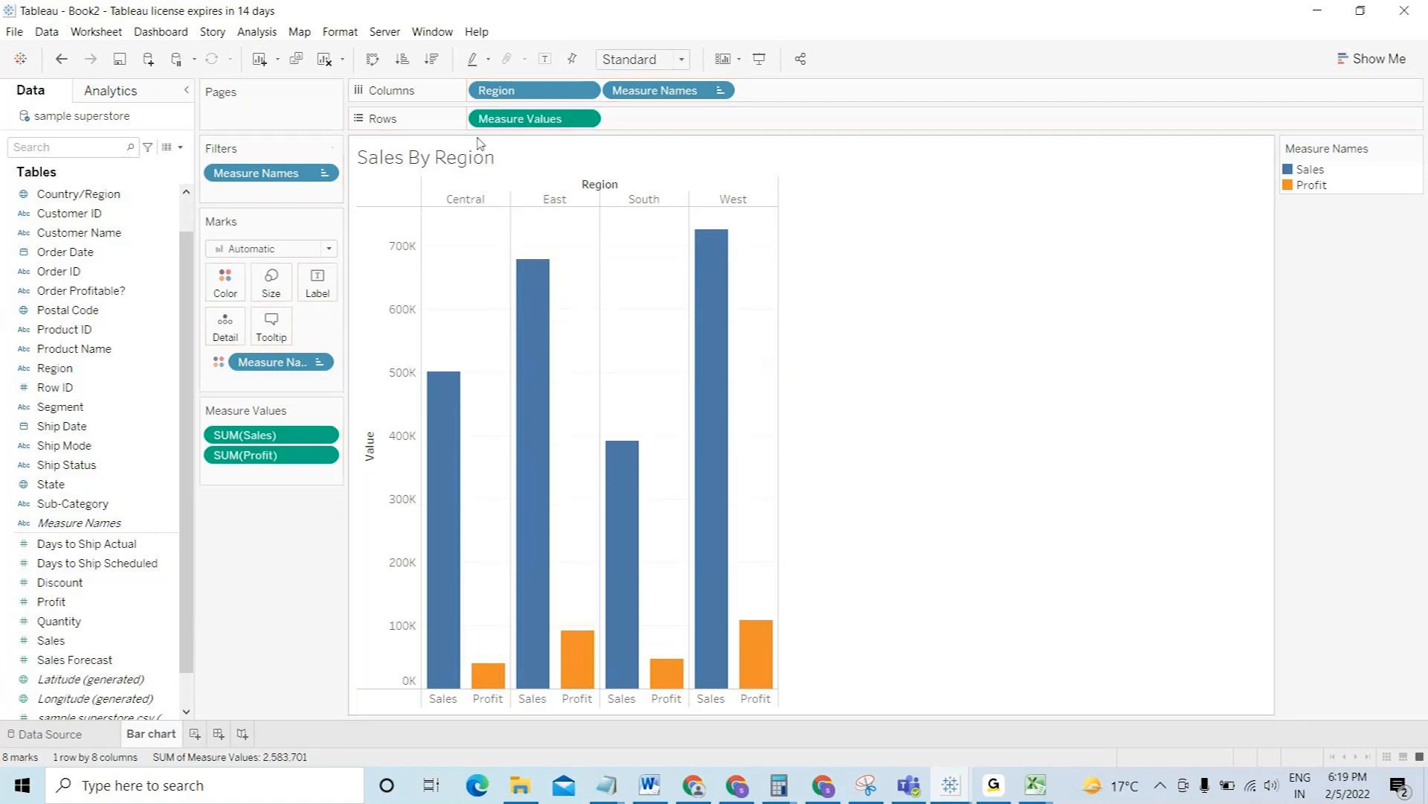
drag(520, 118, 318, 283)
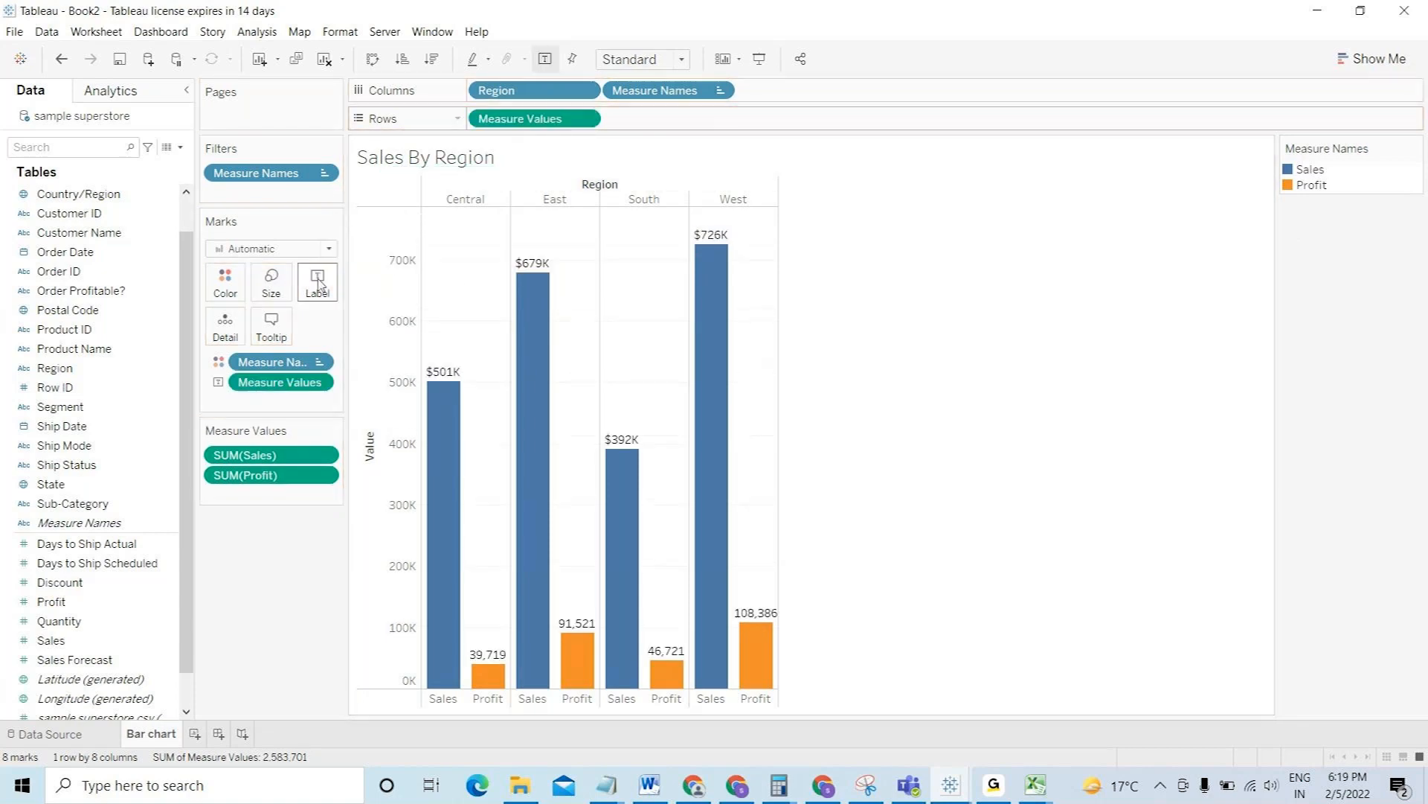
click(303, 382)
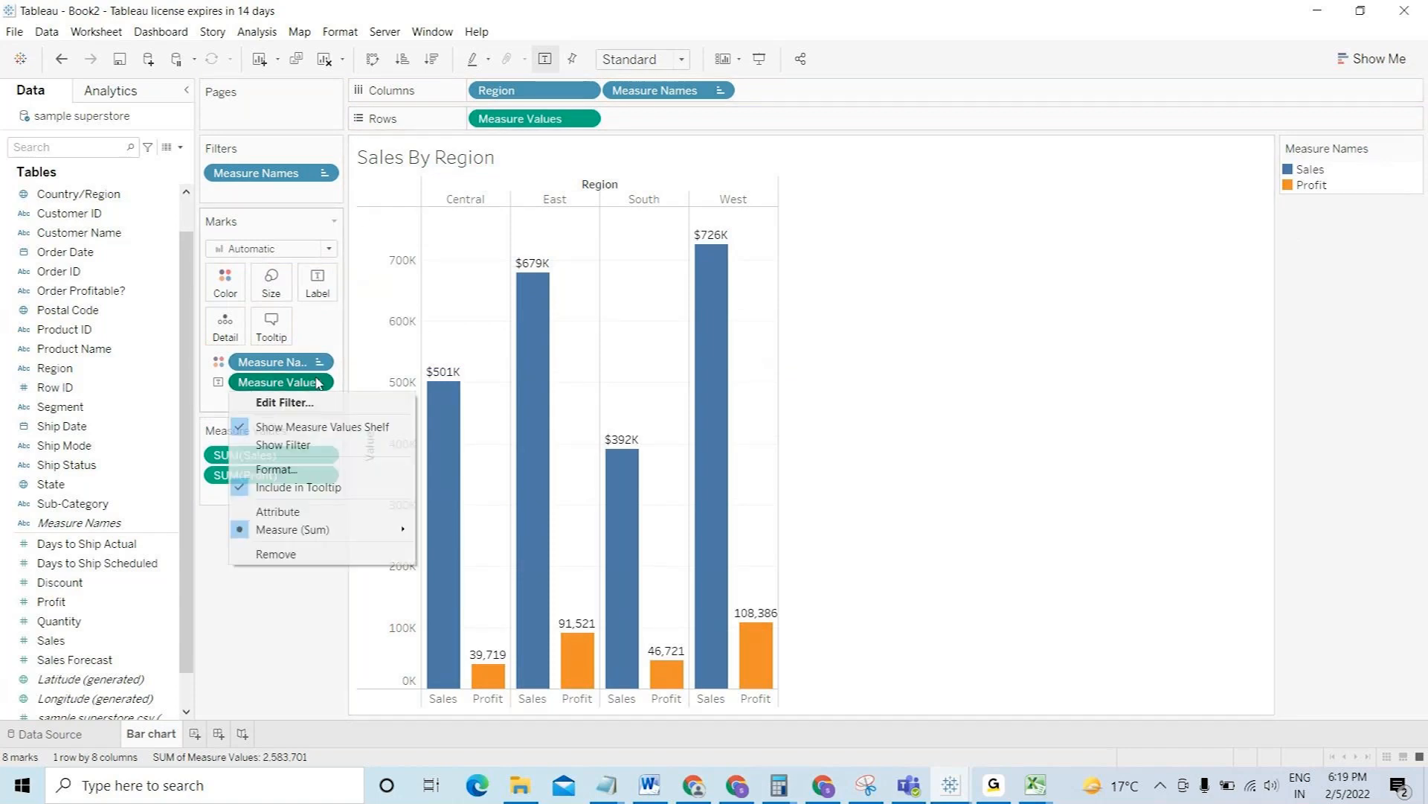
click(276, 468)
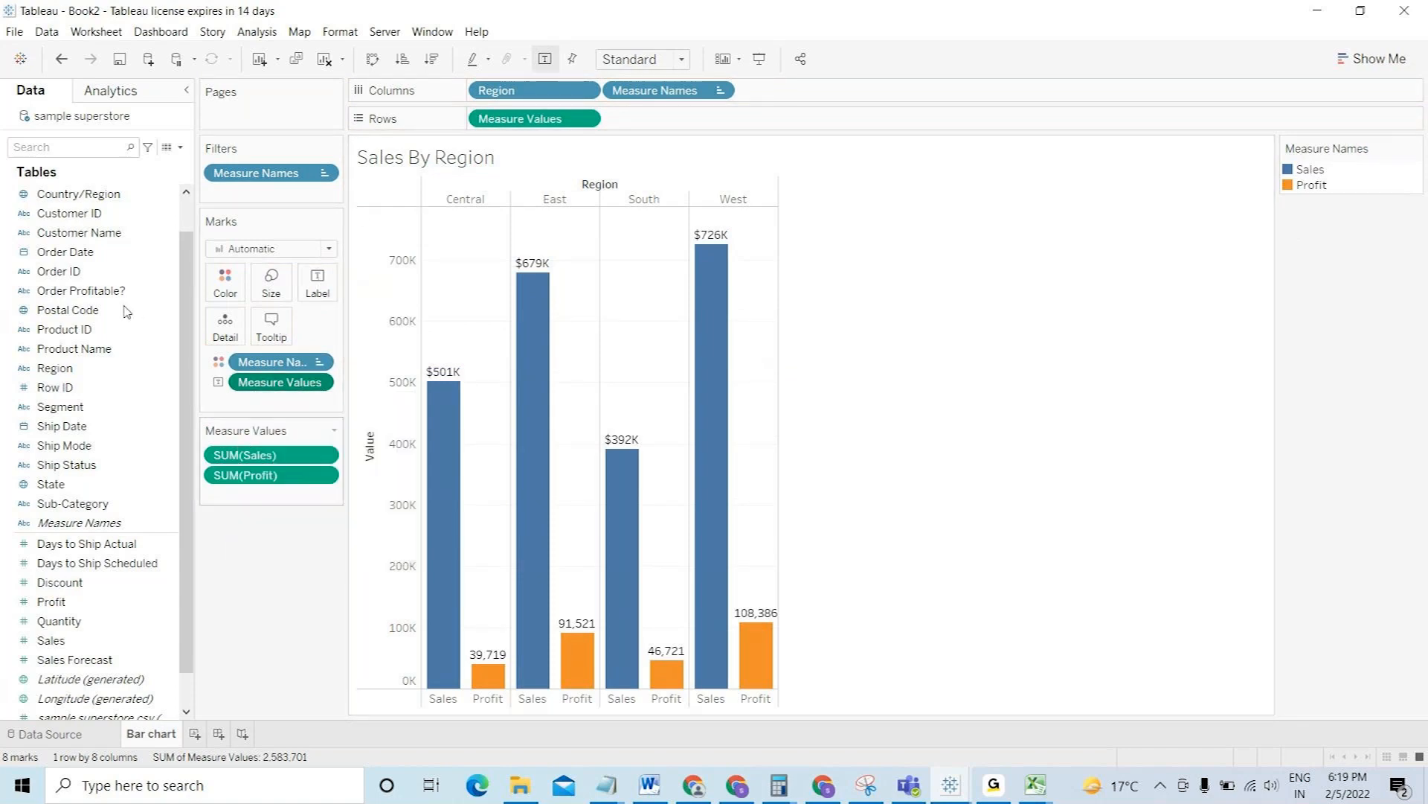
click(134, 254)
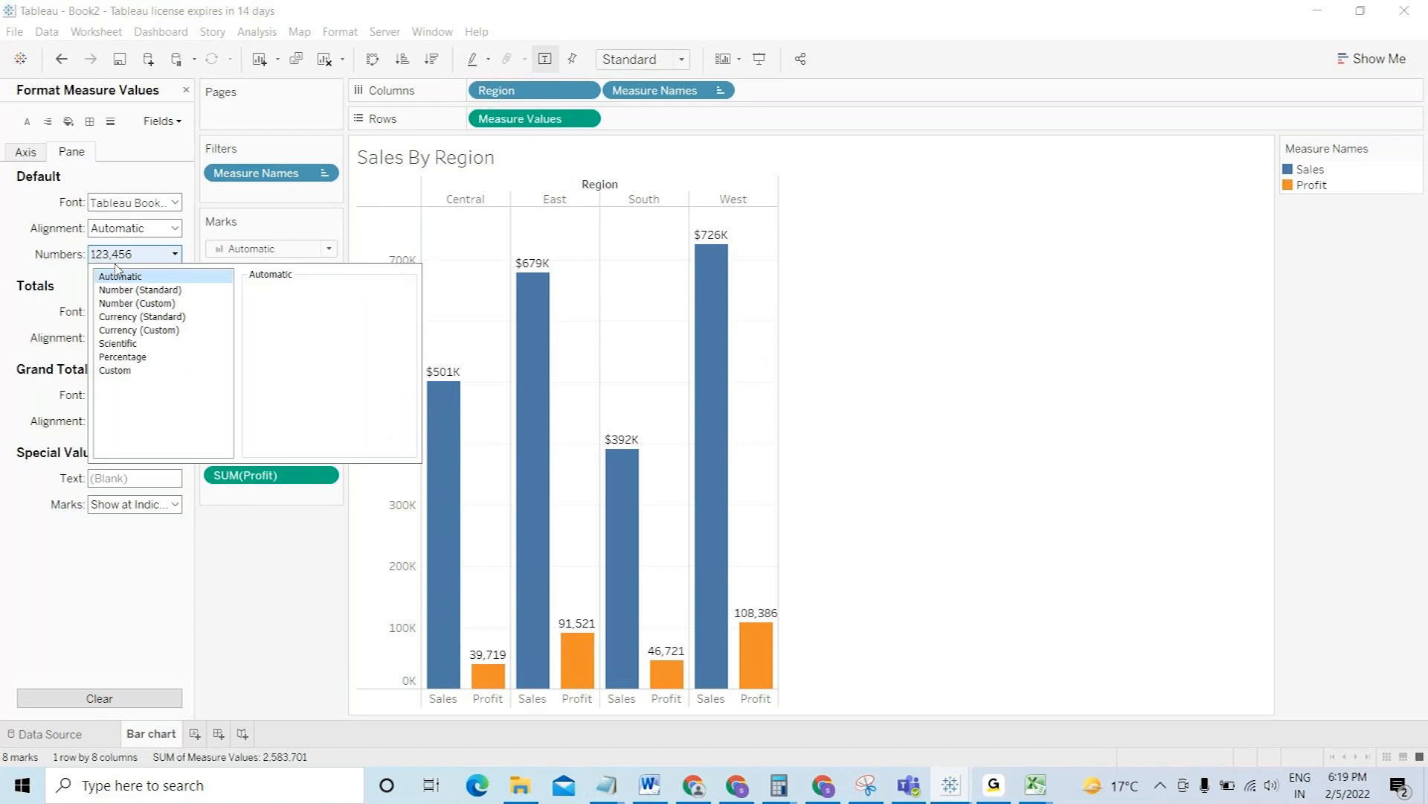
click(138, 334)
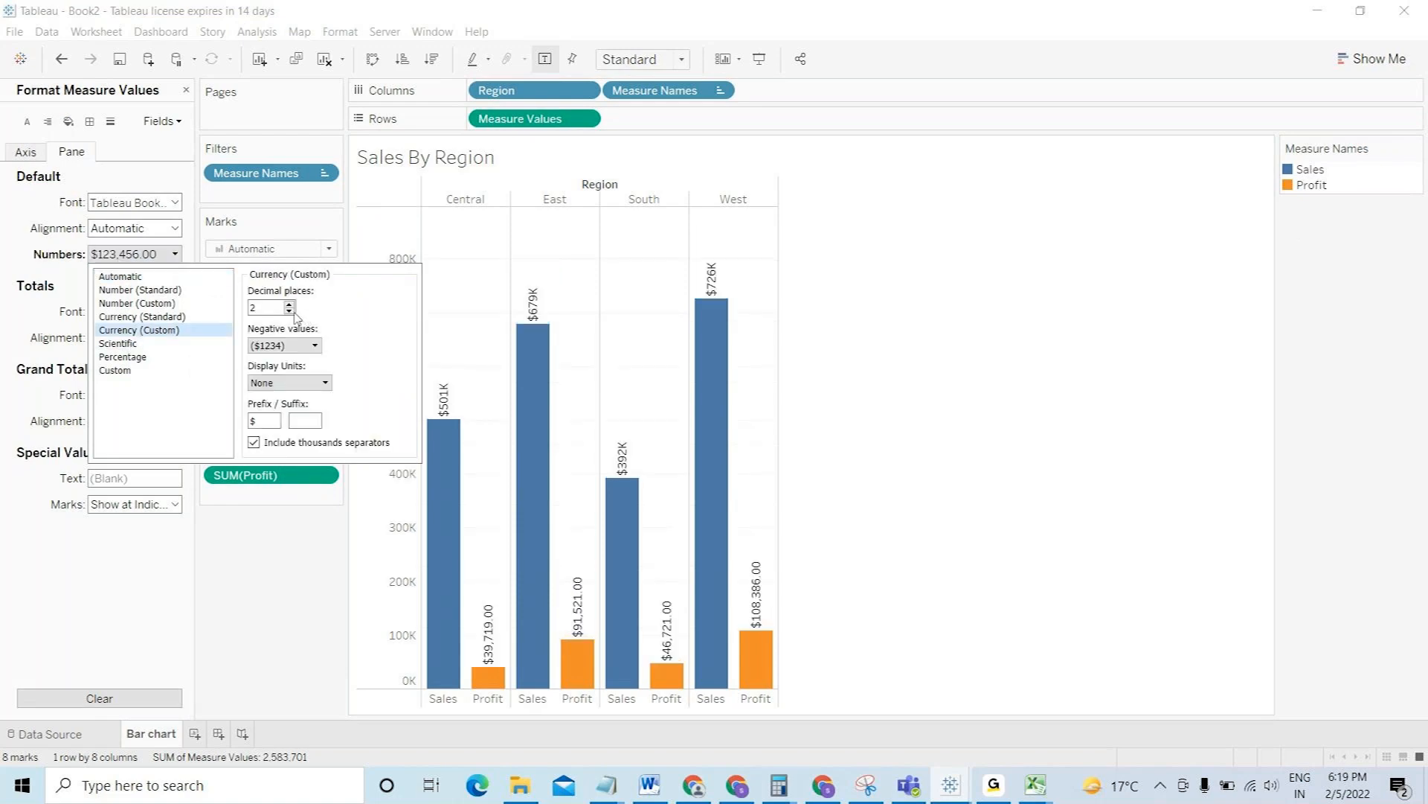
click(288, 383)
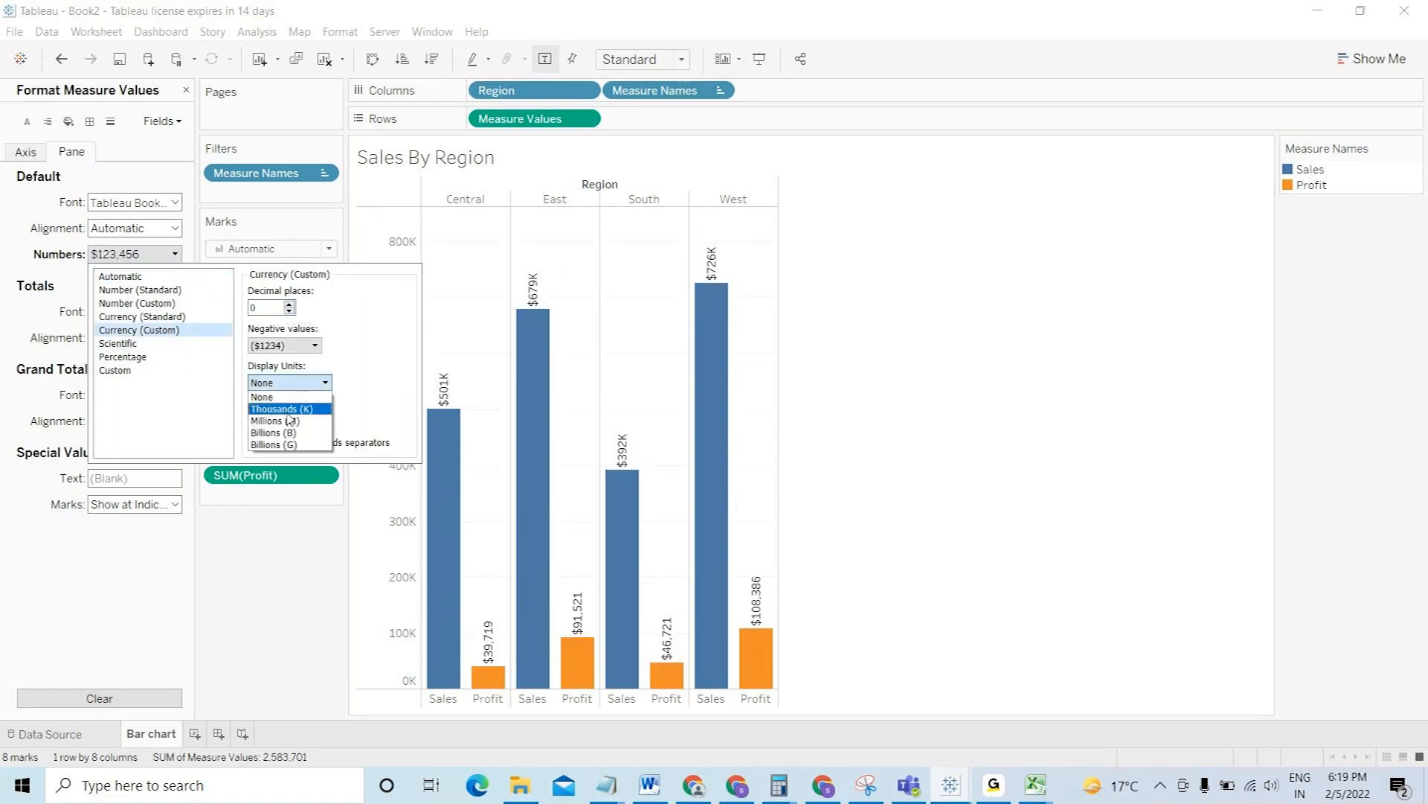
click(269, 529)
key(Down)
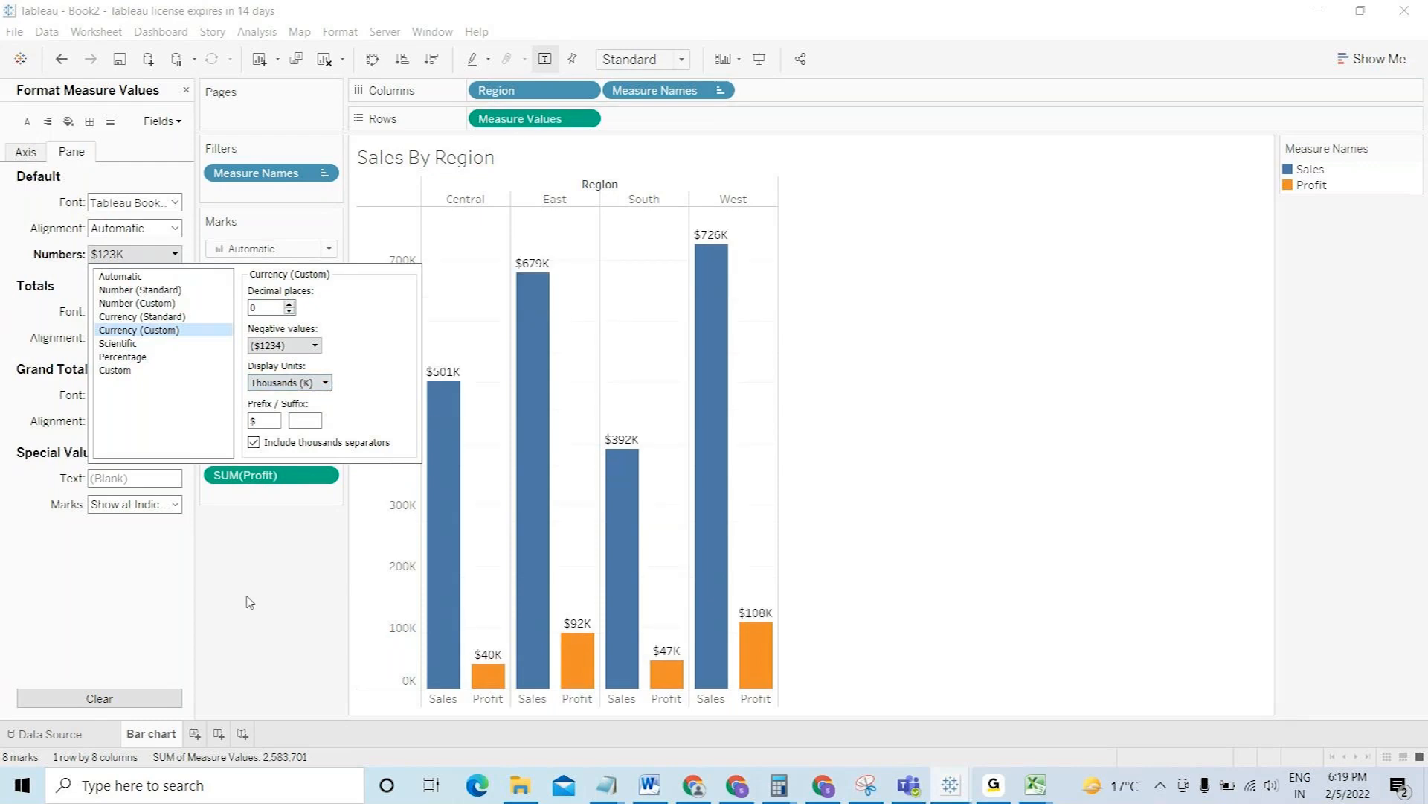
click(249, 602)
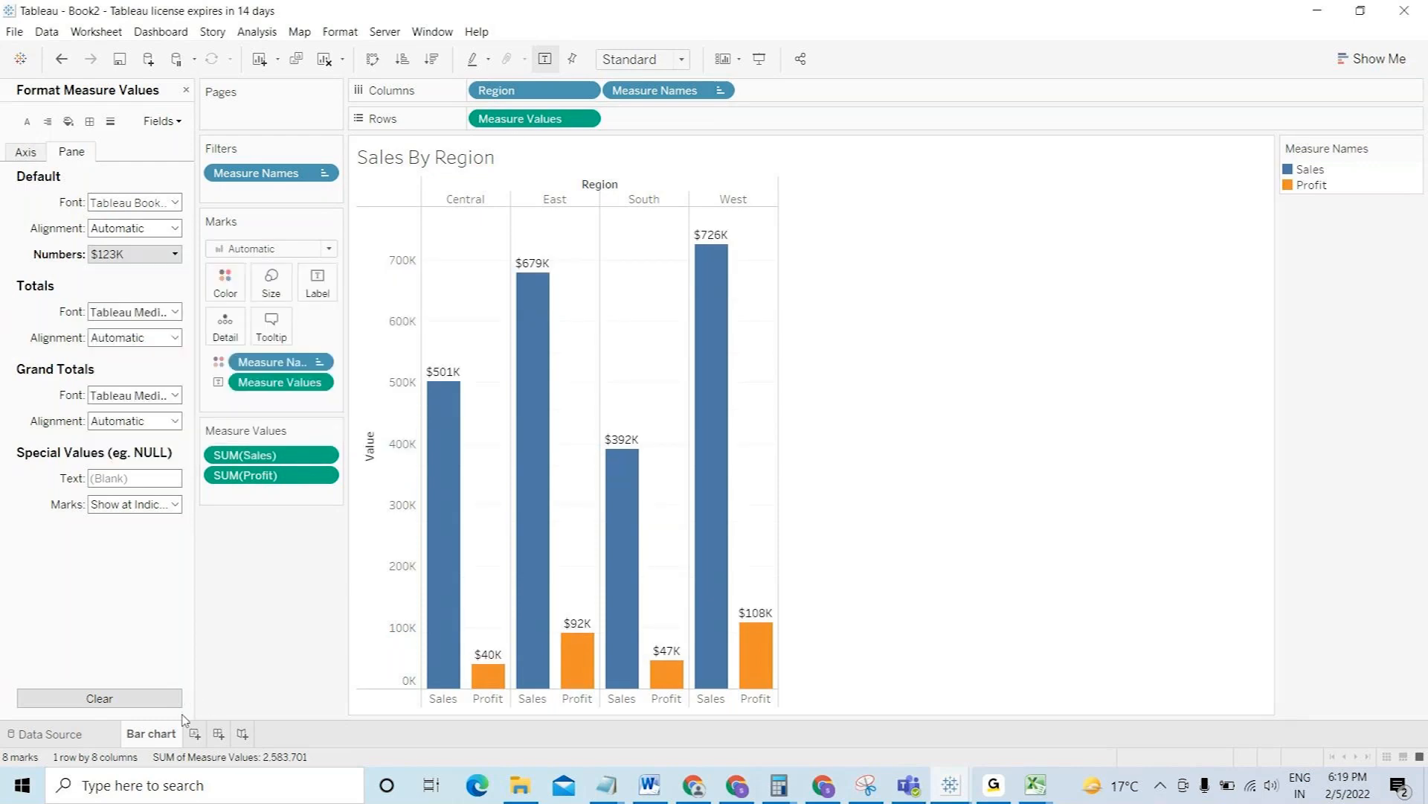
- Rename the Bar chart sheet to 'Sales By Region'
double_click(158, 735)
text(Sales By Region)
key(Return)
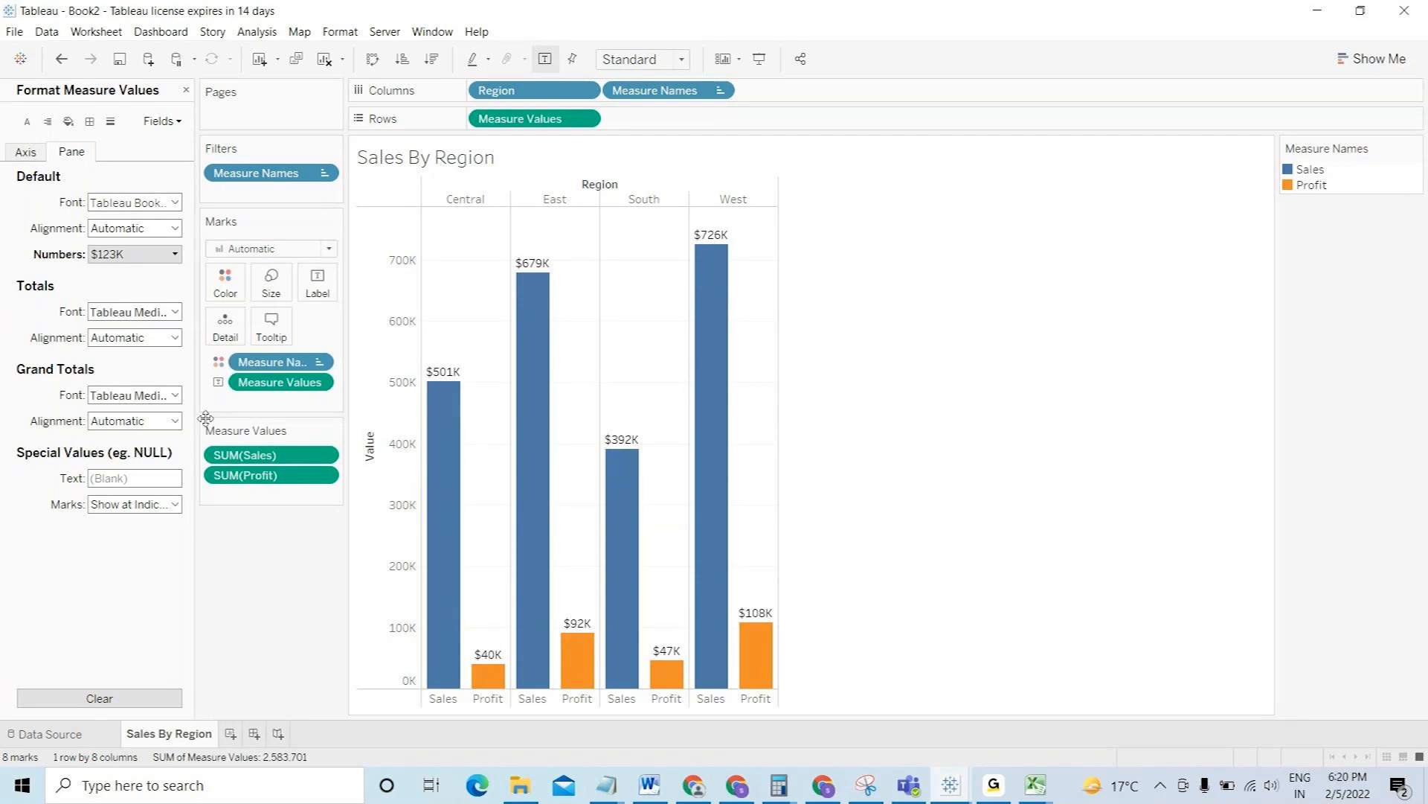
click(187, 91)
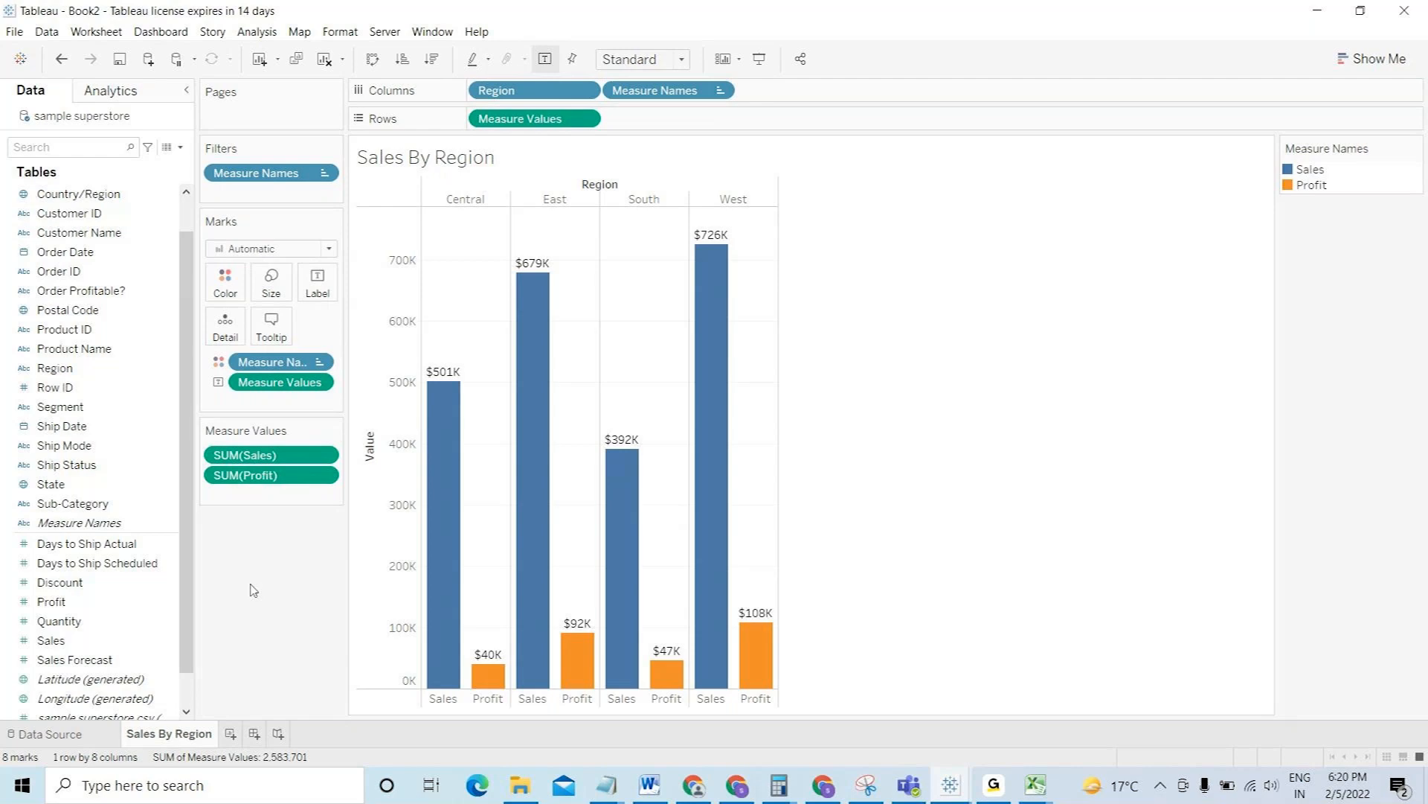
- Add a new blank worksheet, Sheet 2, after the Sales By Region tab
click(231, 735)
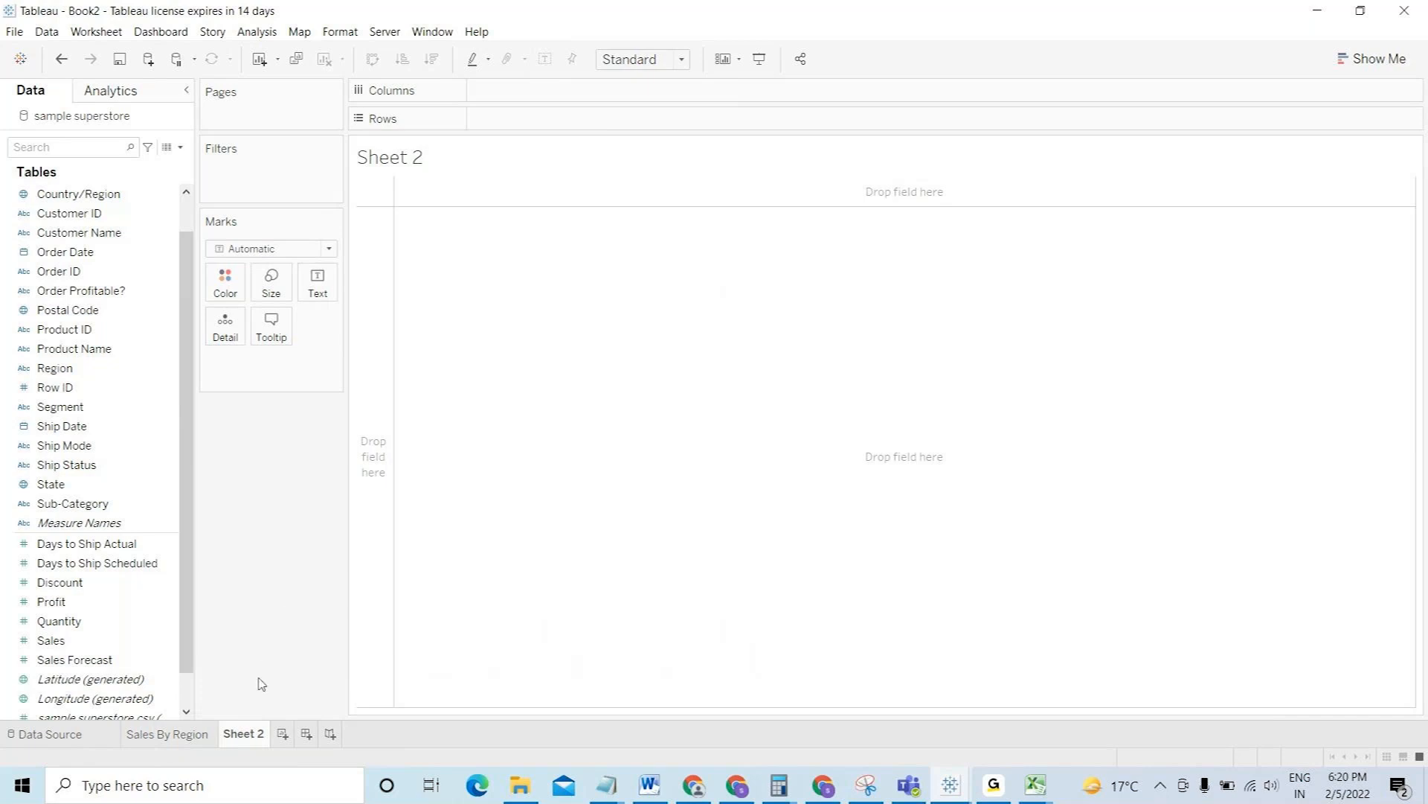
double_click(249, 735)
- Keep the Sheet 2 name and search the Data pane for 'cat'
click(254, 573)
click(186, 735)
click(243, 734)
click(72, 148)
text(cat)
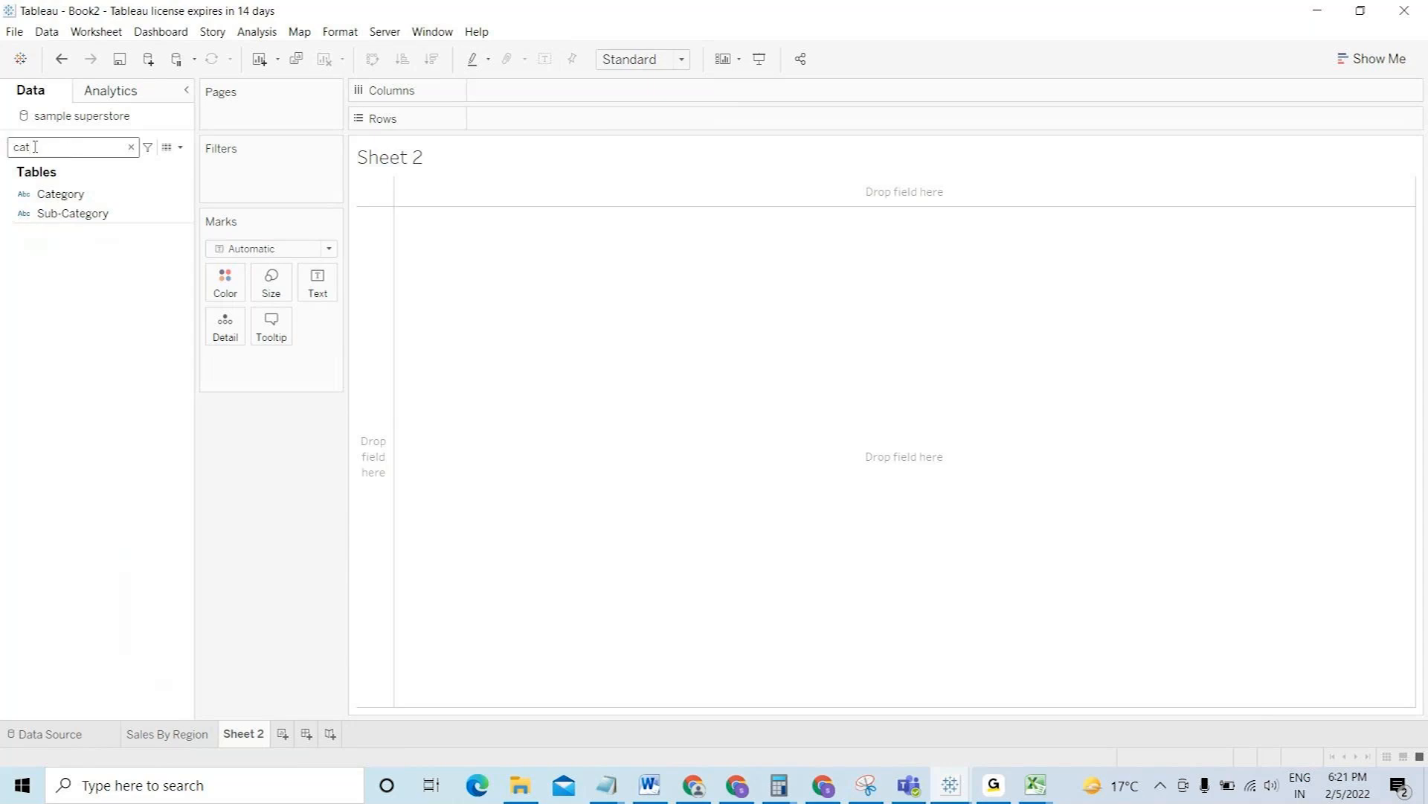
- Place Category on Rows, then remove it again so Sheet 2 stays empty
double_click(47, 146)
click(48, 146)
click(67, 212)
click(64, 196)
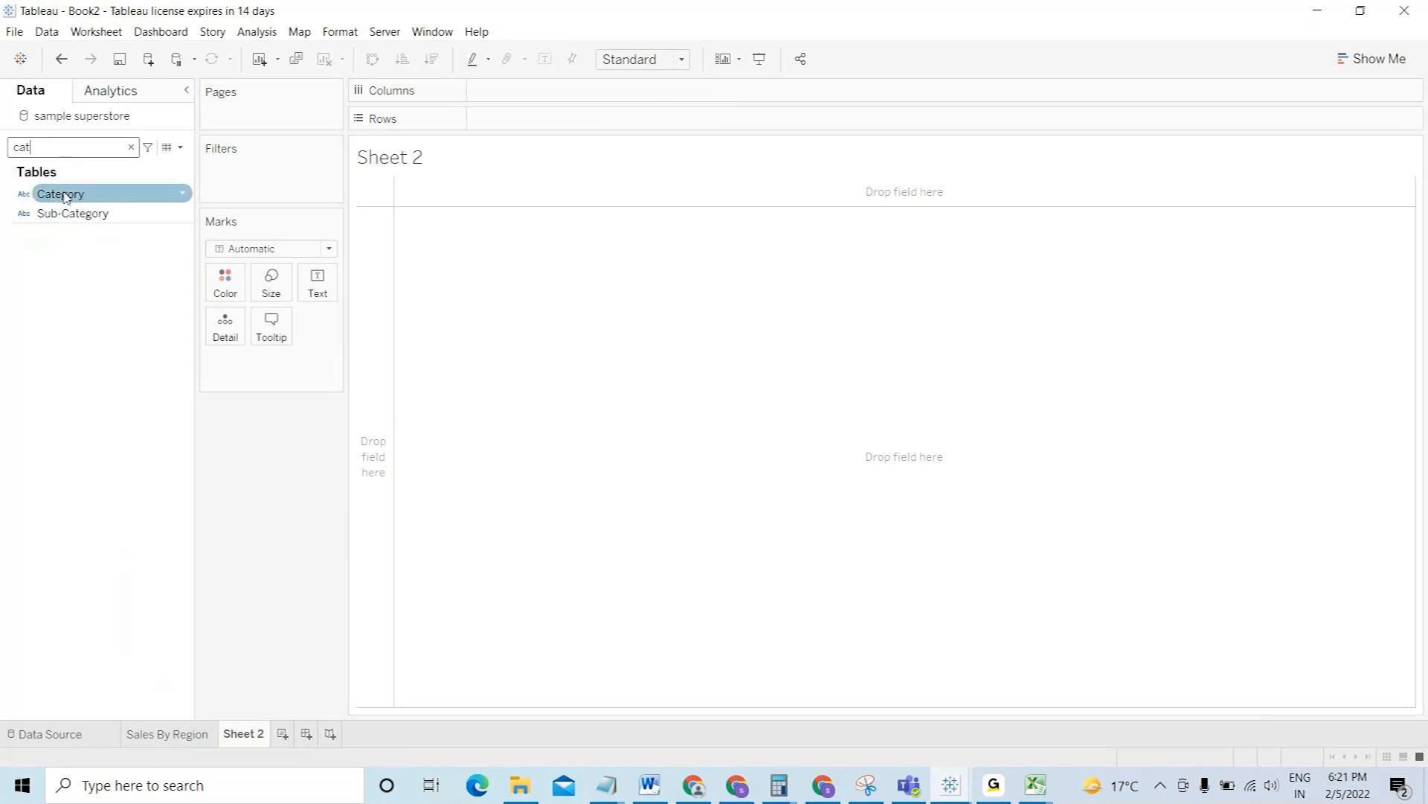
mouse_move(84, 199)
mouse_down()
mouse_move(220, 198)
mouse_move(481, 150)
mouse_move(539, 122)
mouse_up()
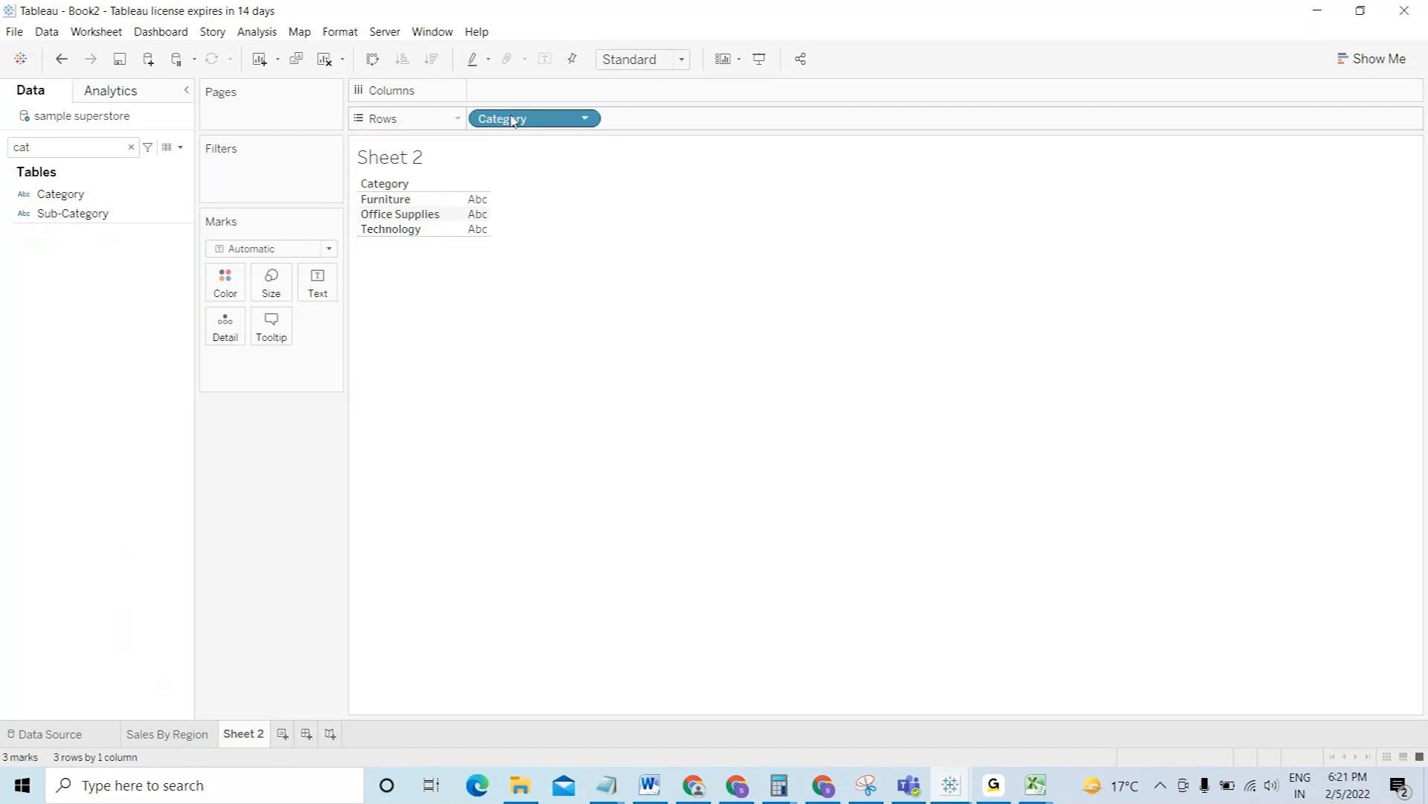
drag(512, 121, 268, 217)
- Set the Marks type to Pie, colour it by Category, and clear the field search
click(265, 249)
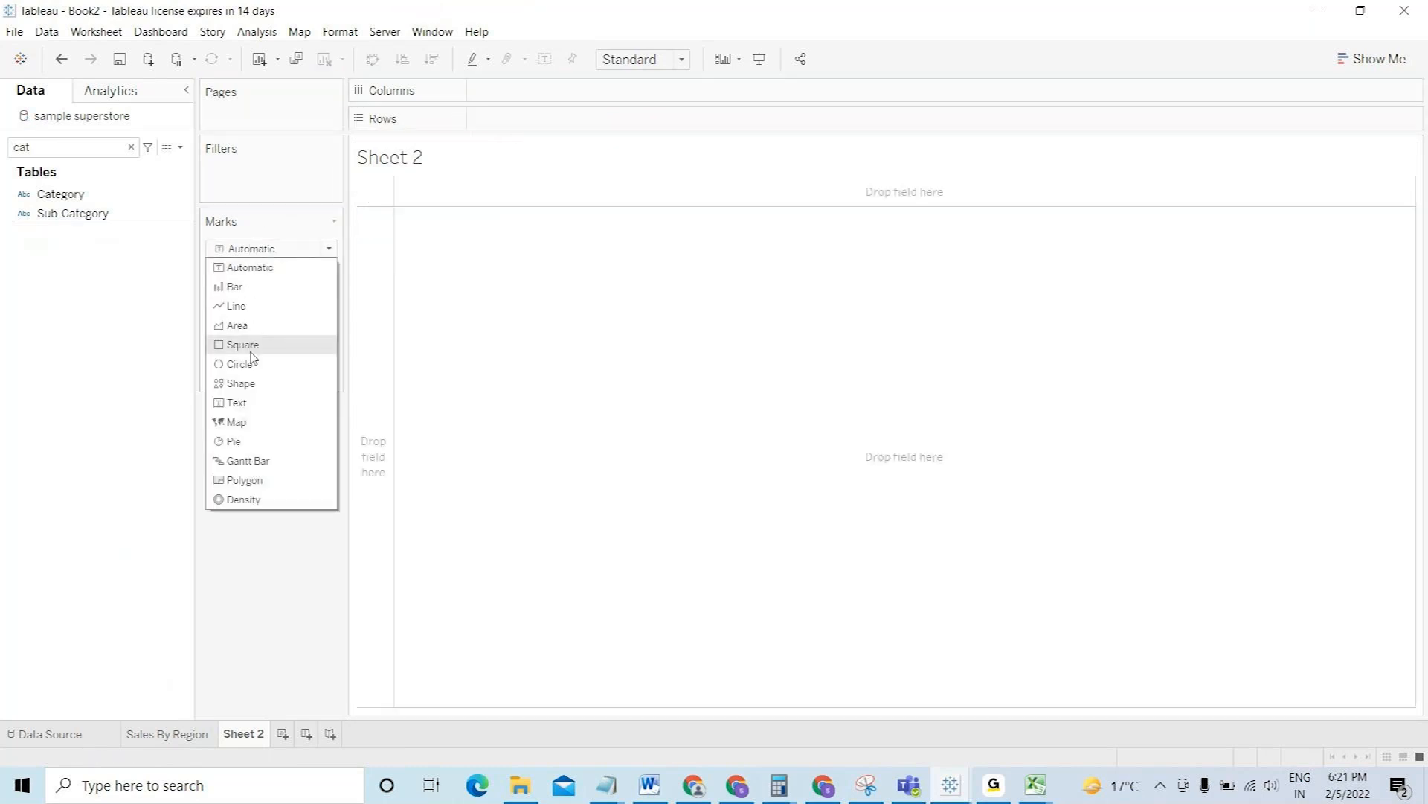
click(263, 447)
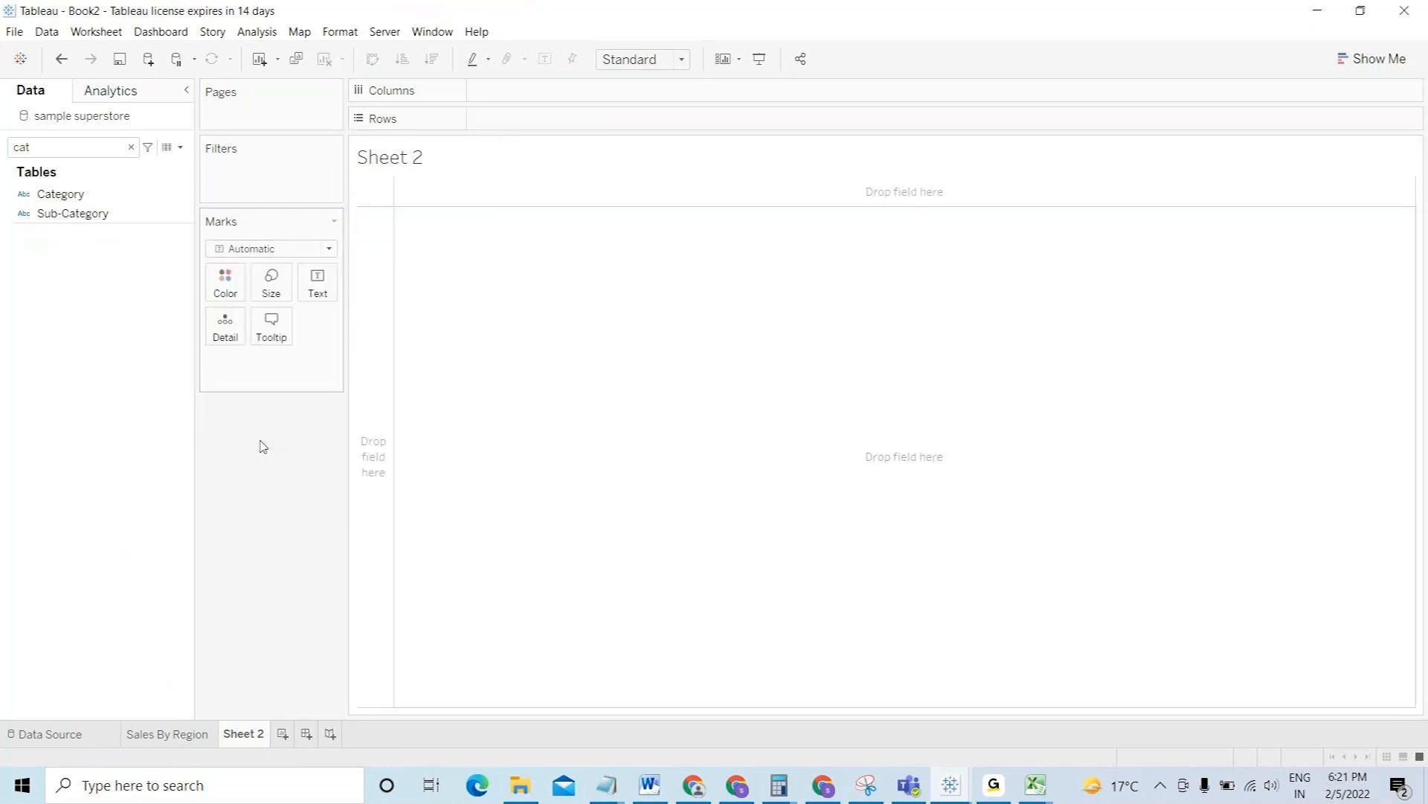
drag(61, 194, 227, 286)
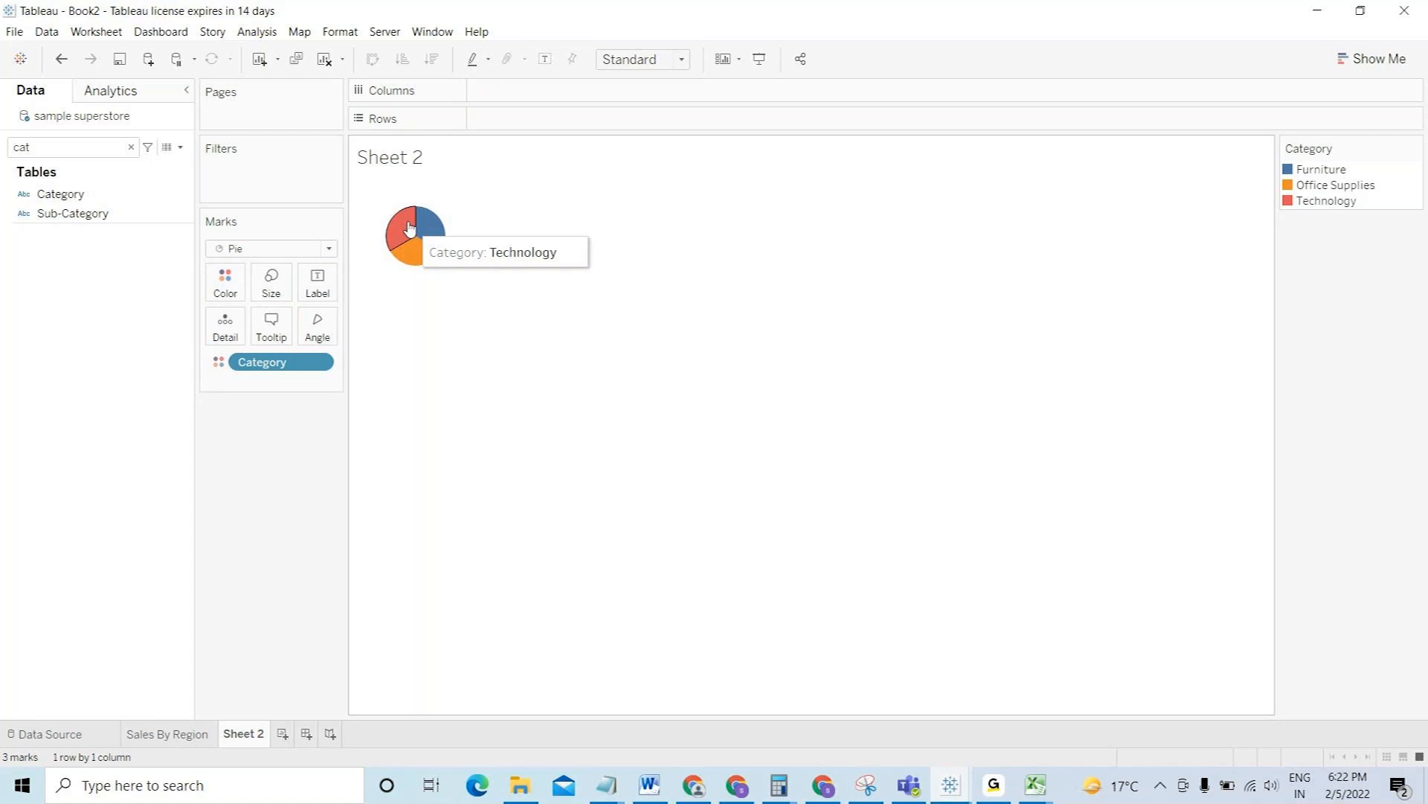
click(131, 147)
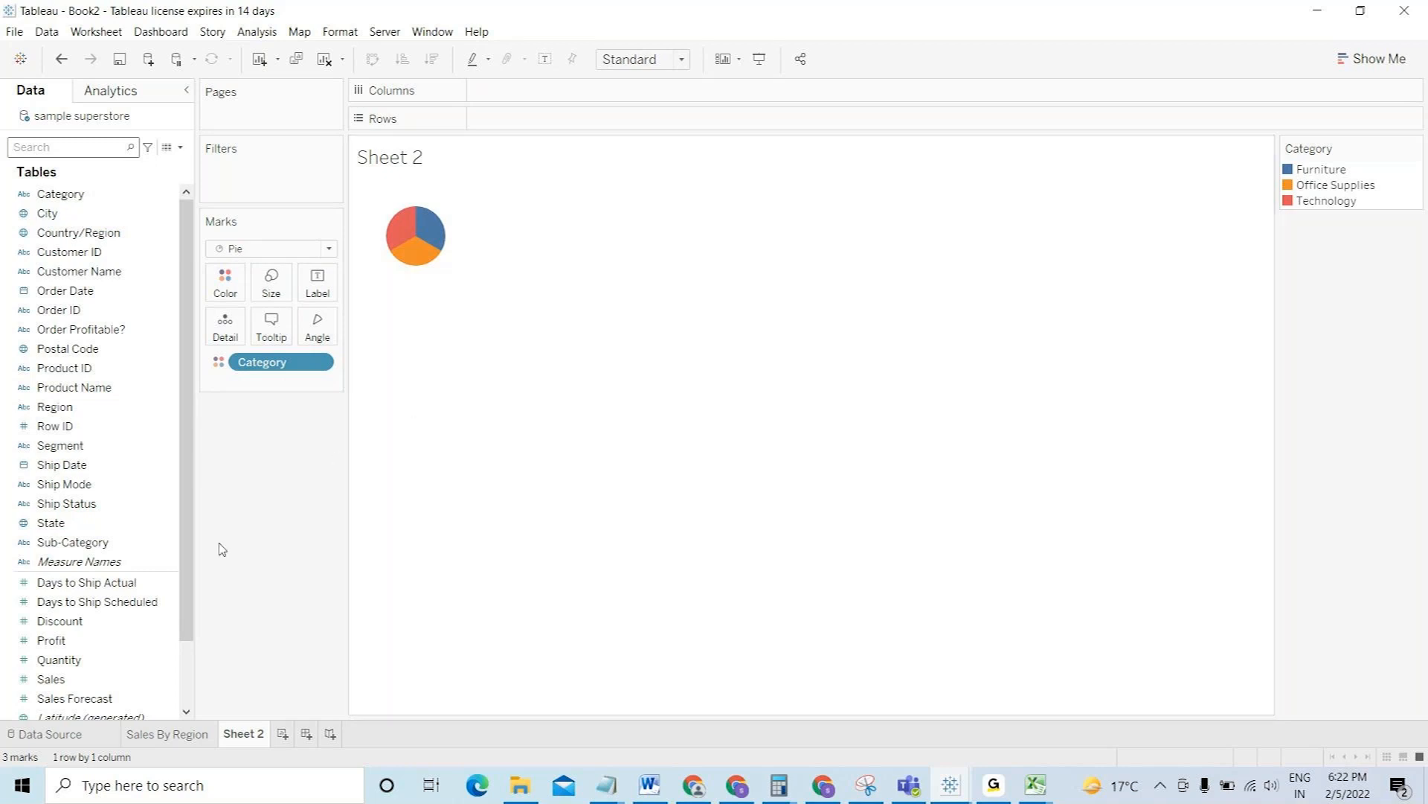
- Add Sales to the pie and try formatting SUM(Sales) as a 0-decimal percentage
drag(51, 677, 314, 283)
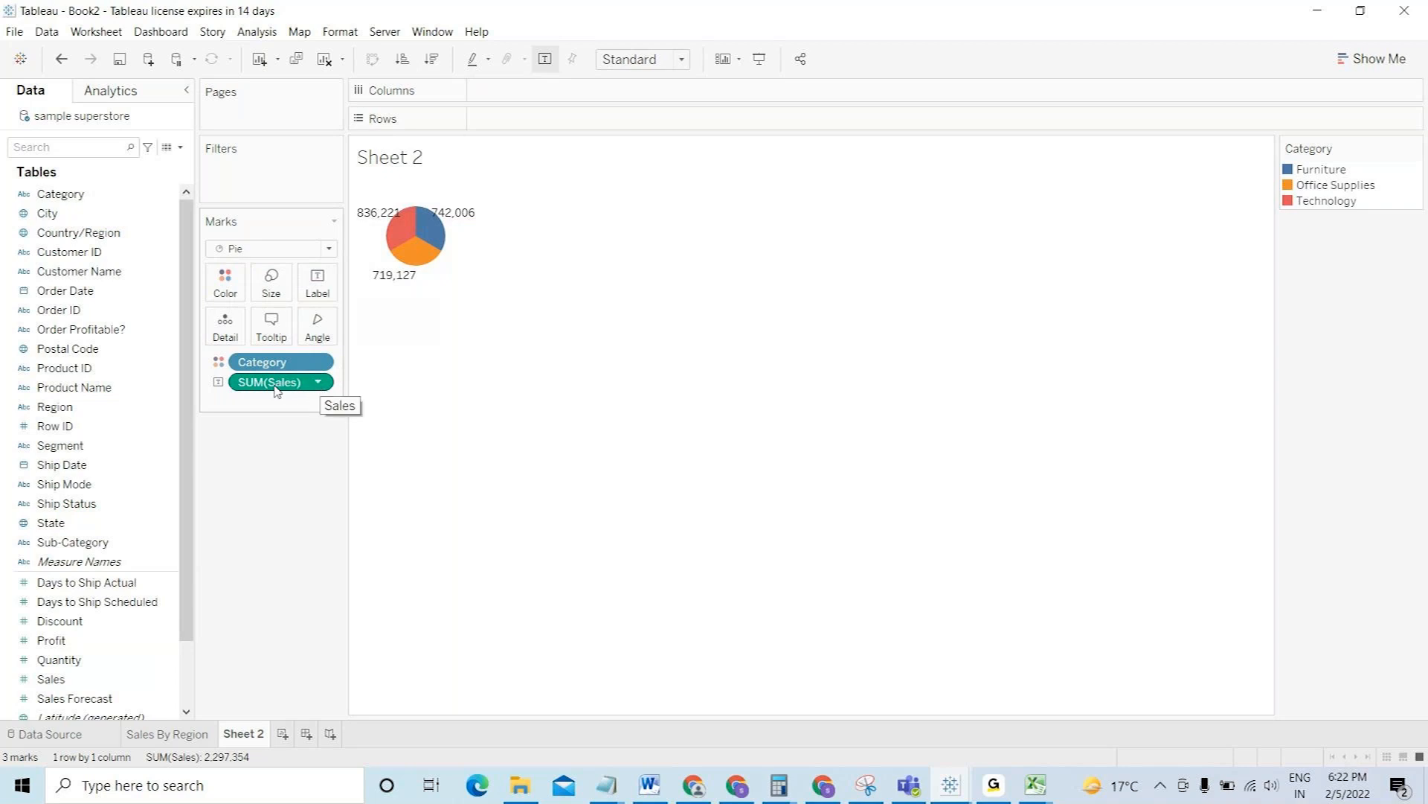
click(320, 384)
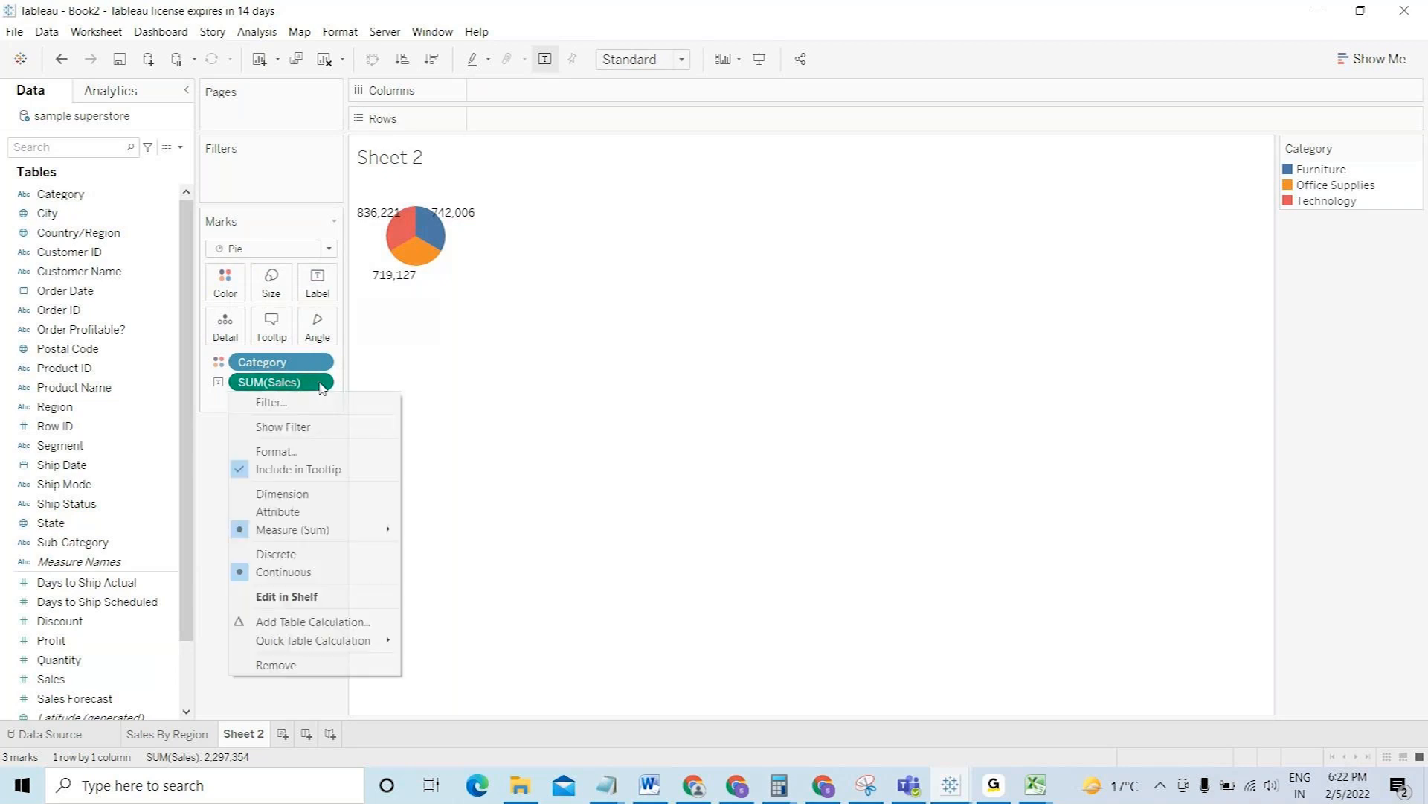
click(320, 451)
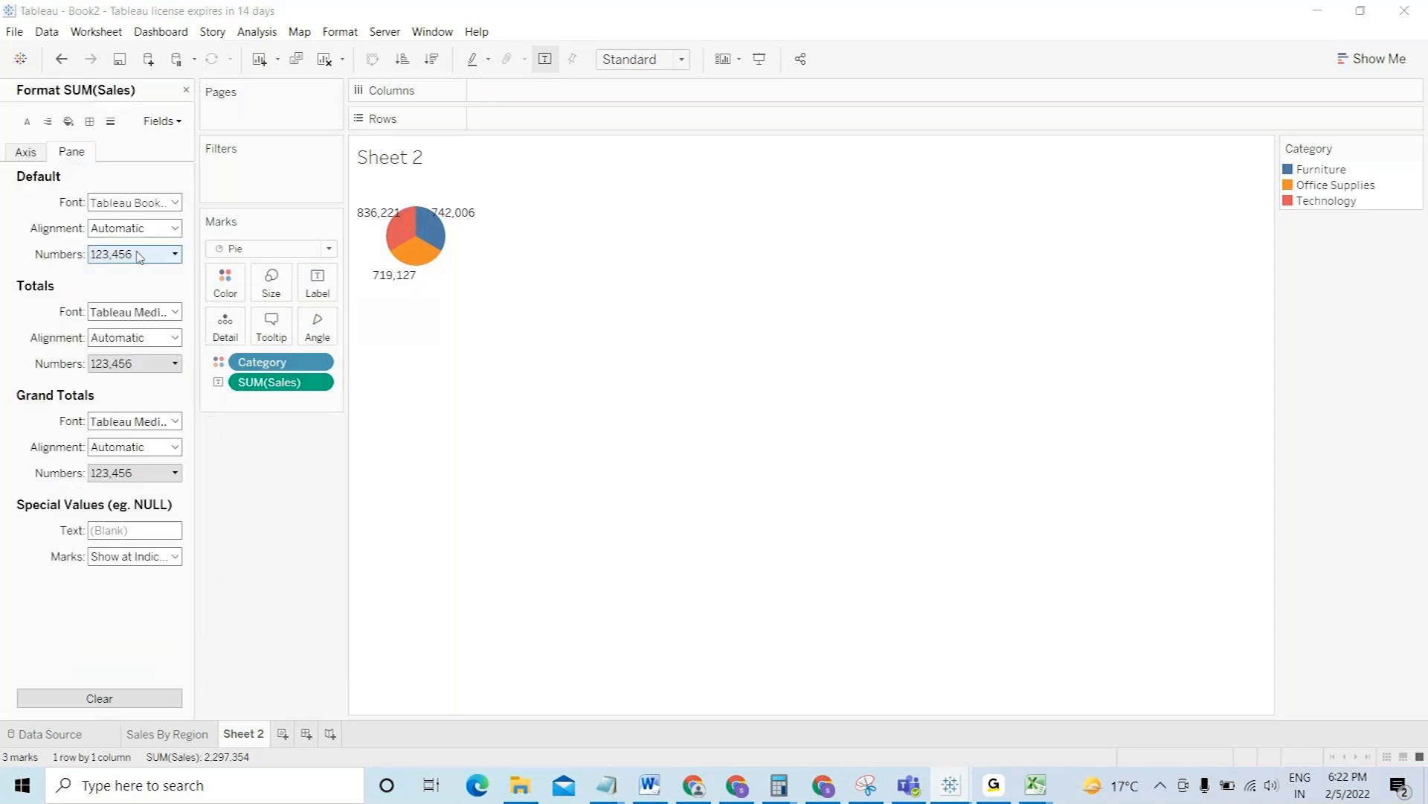
click(138, 255)
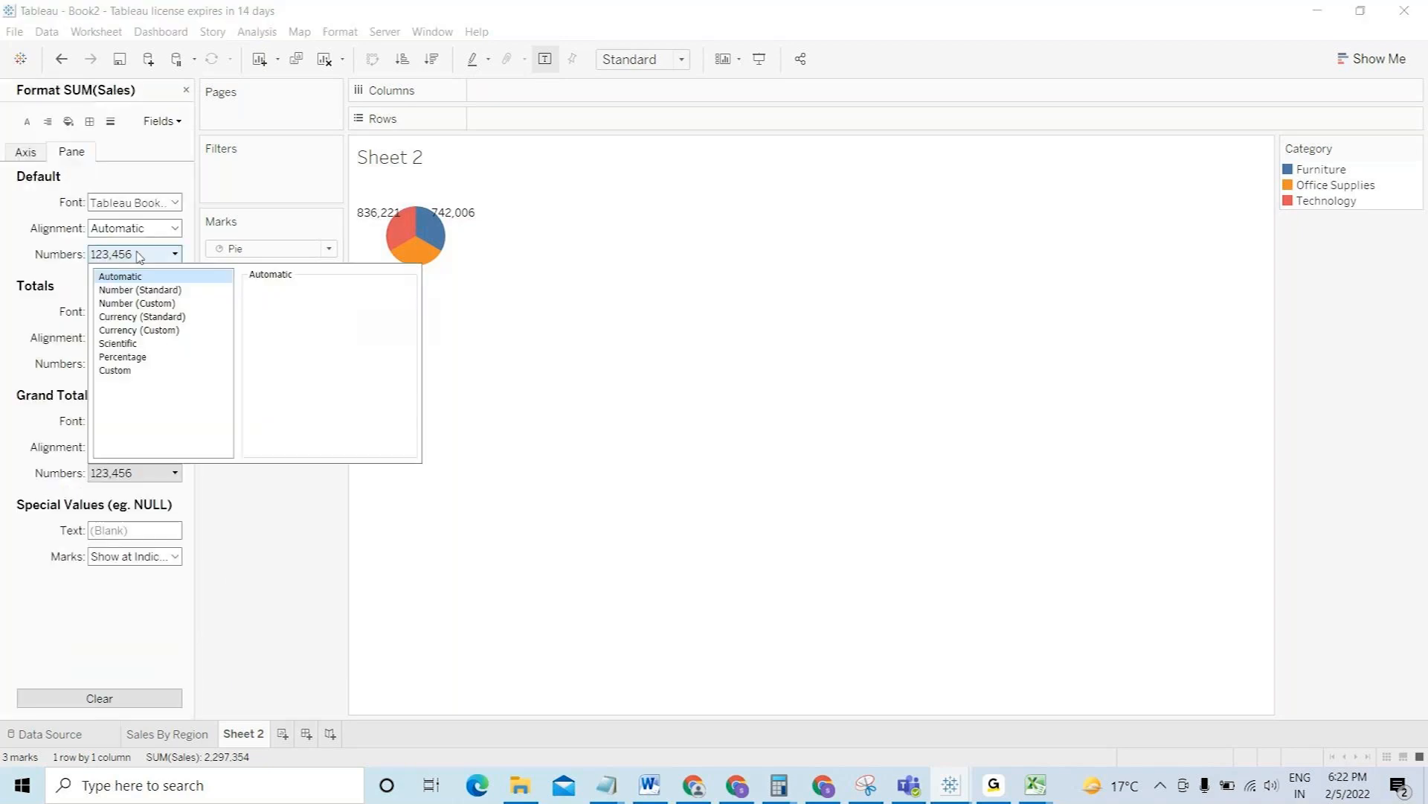
click(145, 358)
click(289, 311)
click(289, 311)
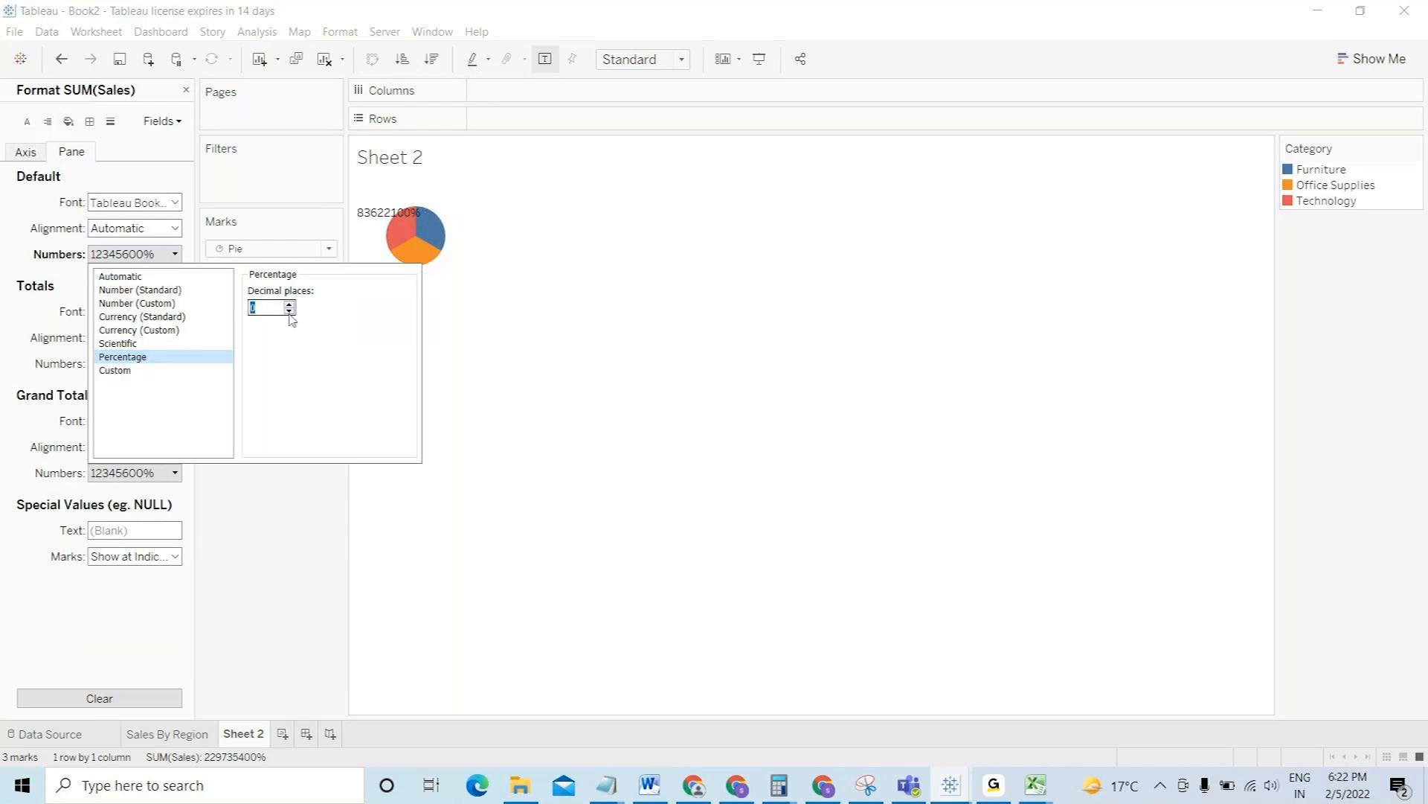
click(294, 498)
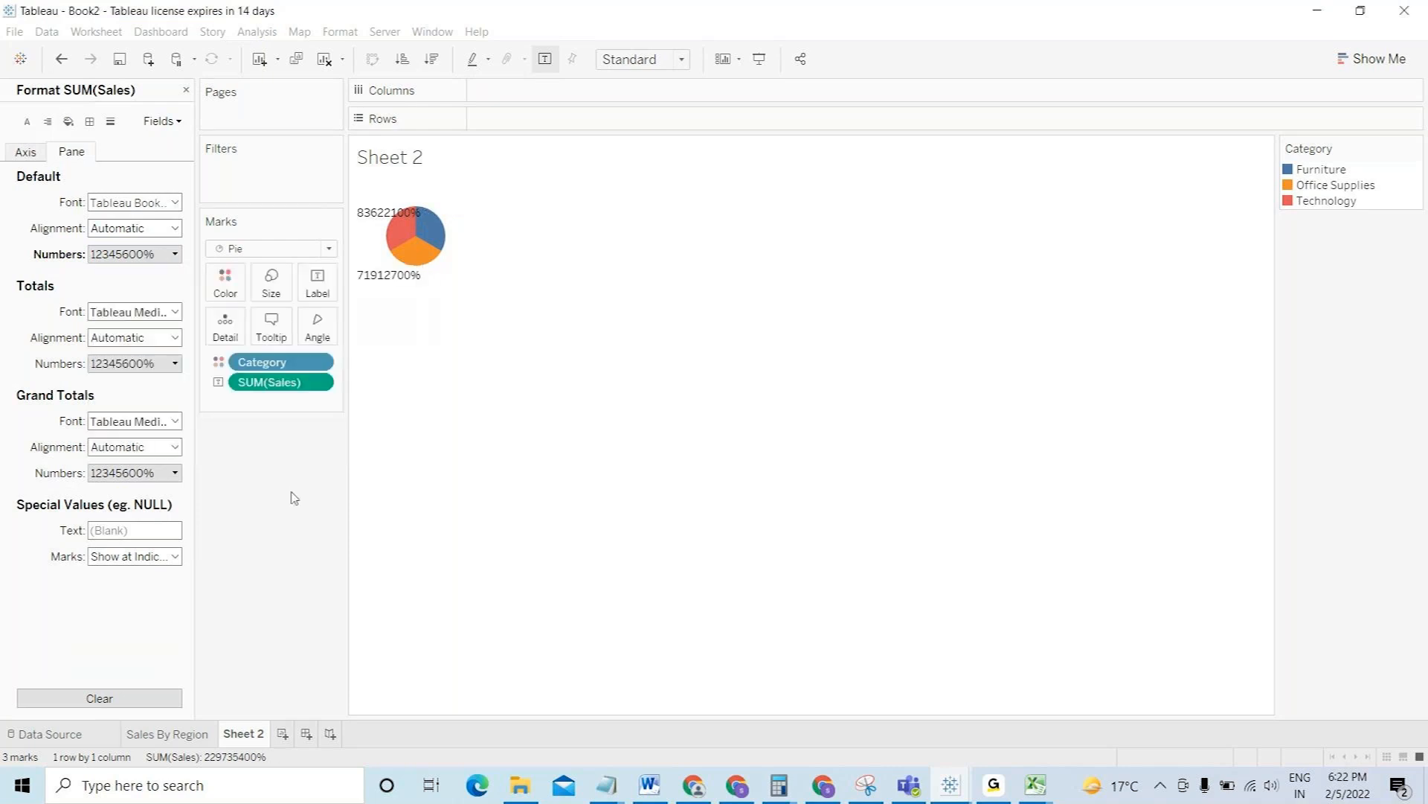
- Undo the percentage formatting so the slices show plain sales figures again
click(319, 384)
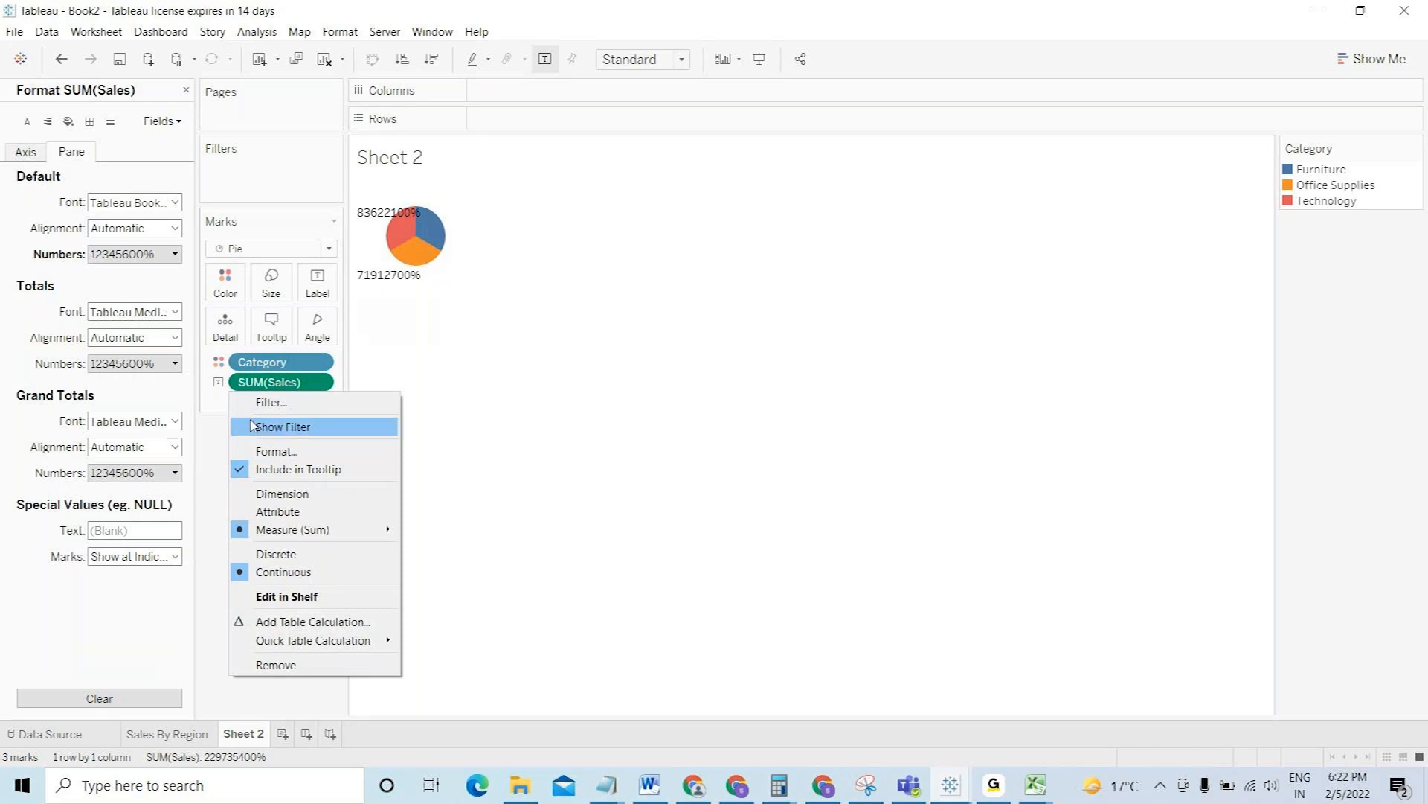
click(278, 451)
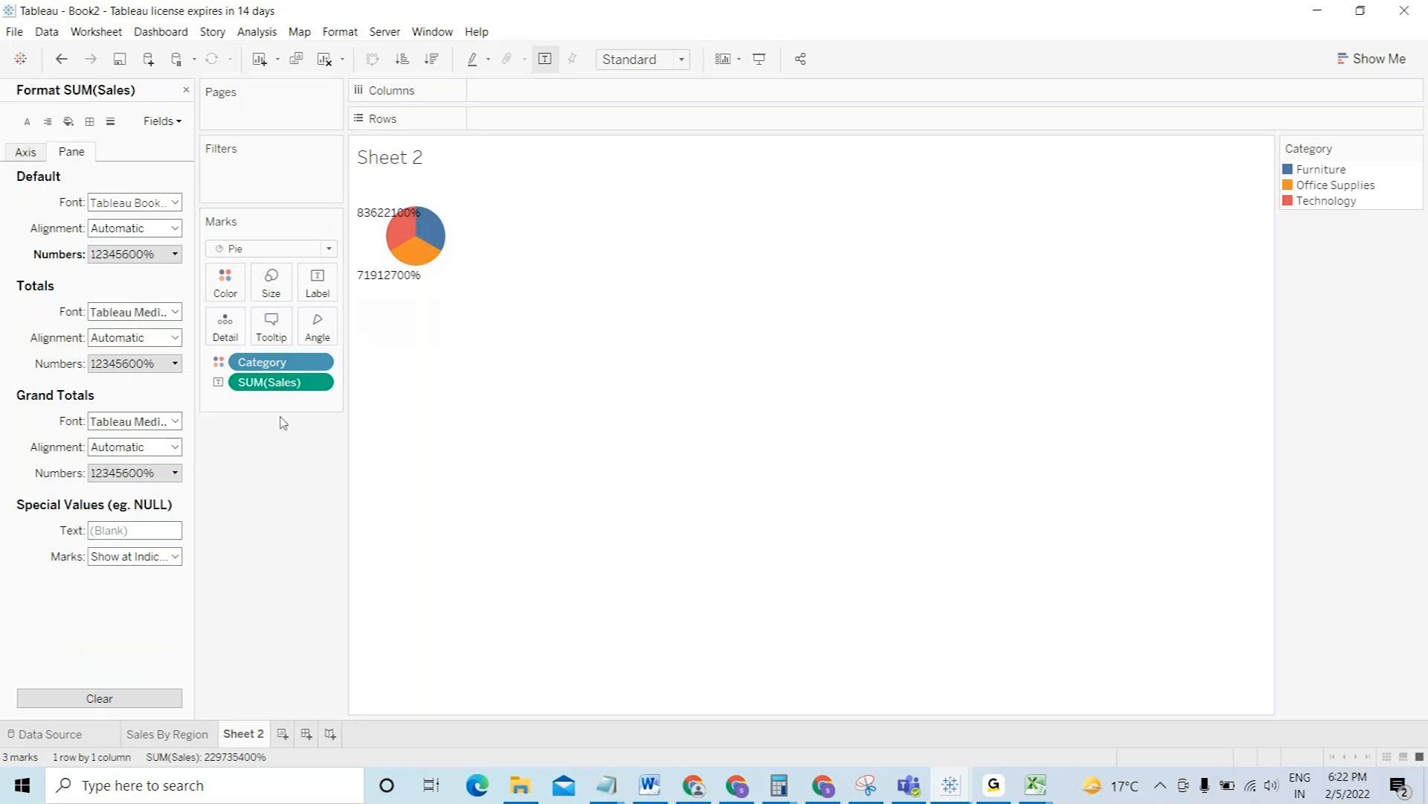
click(54, 67)
click(54, 67)
click(55, 66)
click(324, 382)
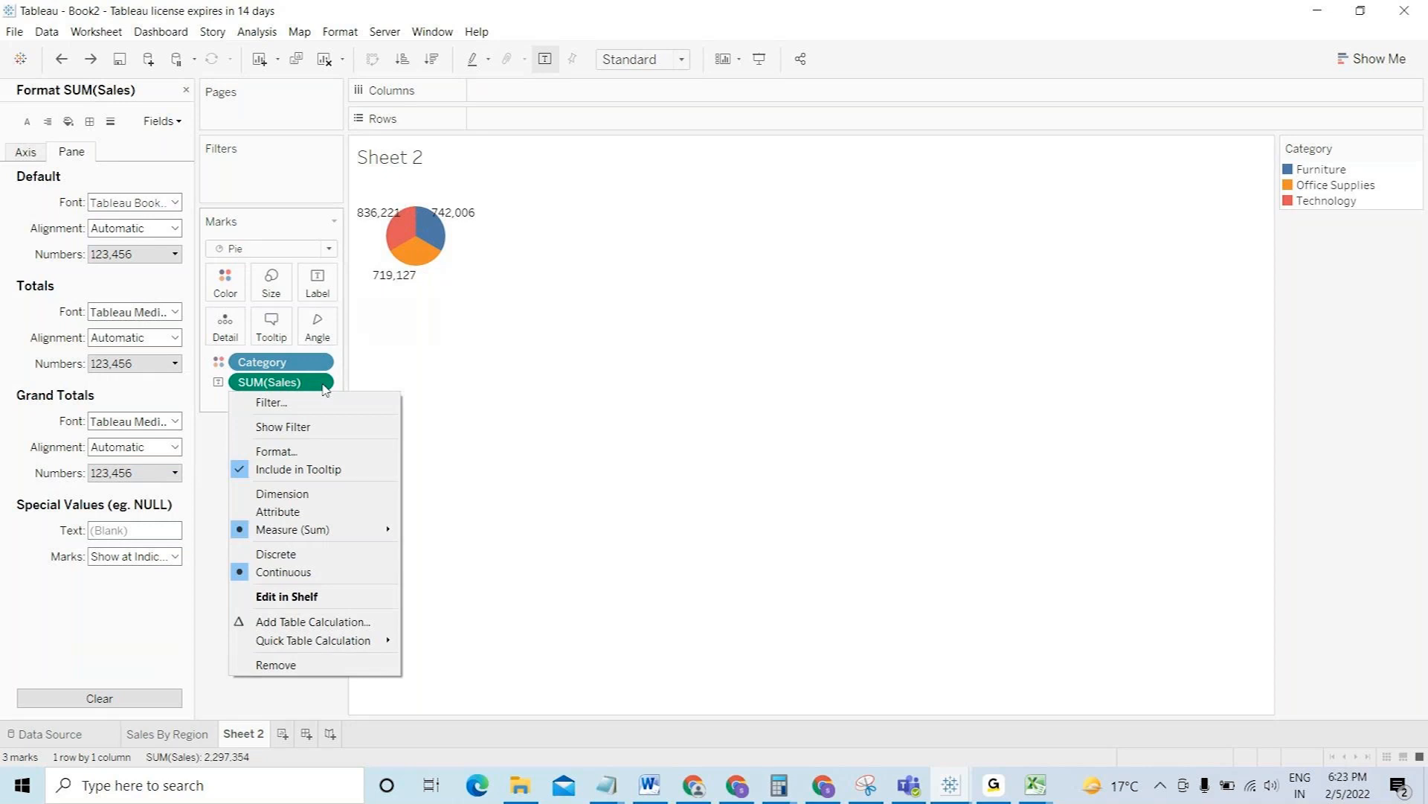
click(709, 255)
- Apply a Percent of Total quick table calculation to SUM(Sales)
mouse_move(413, 264)
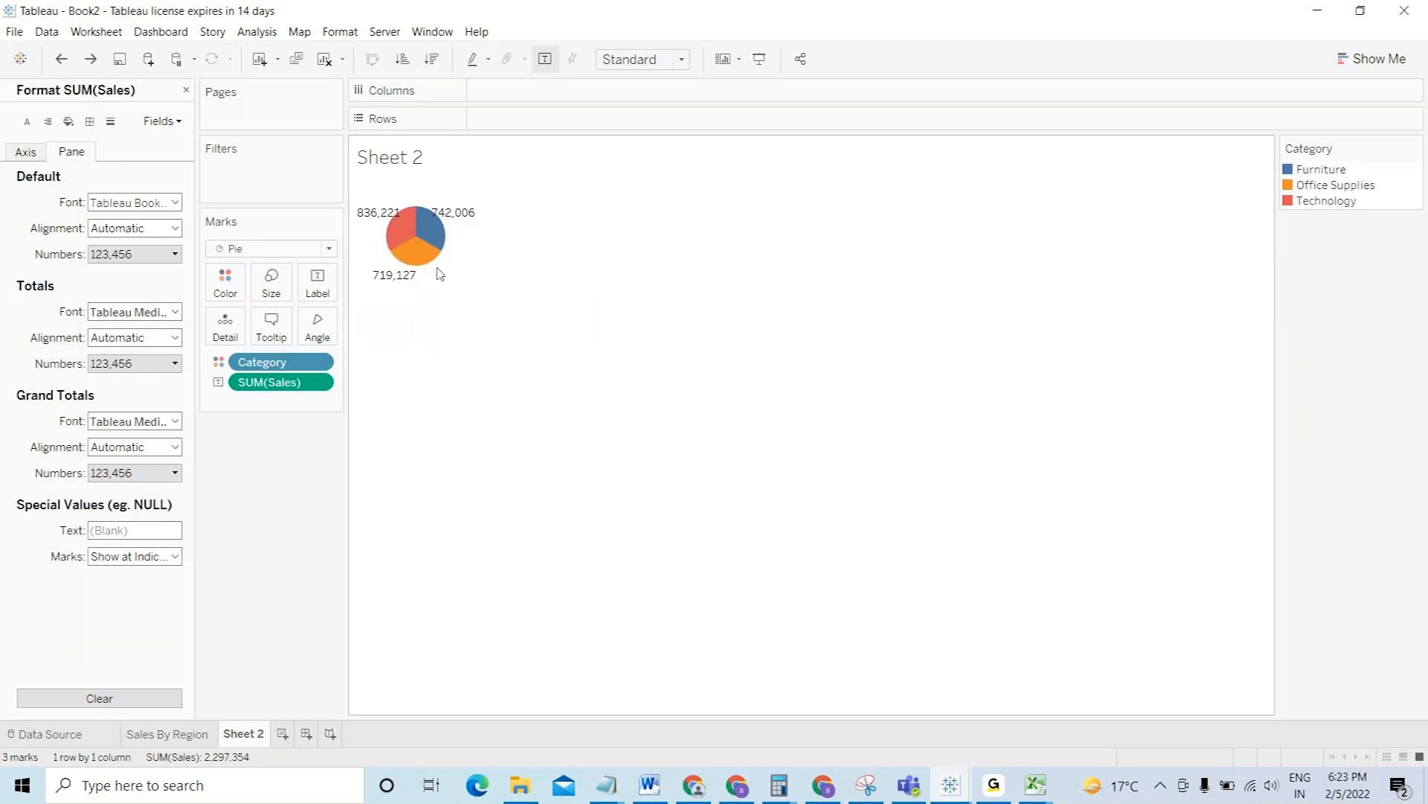
click(320, 384)
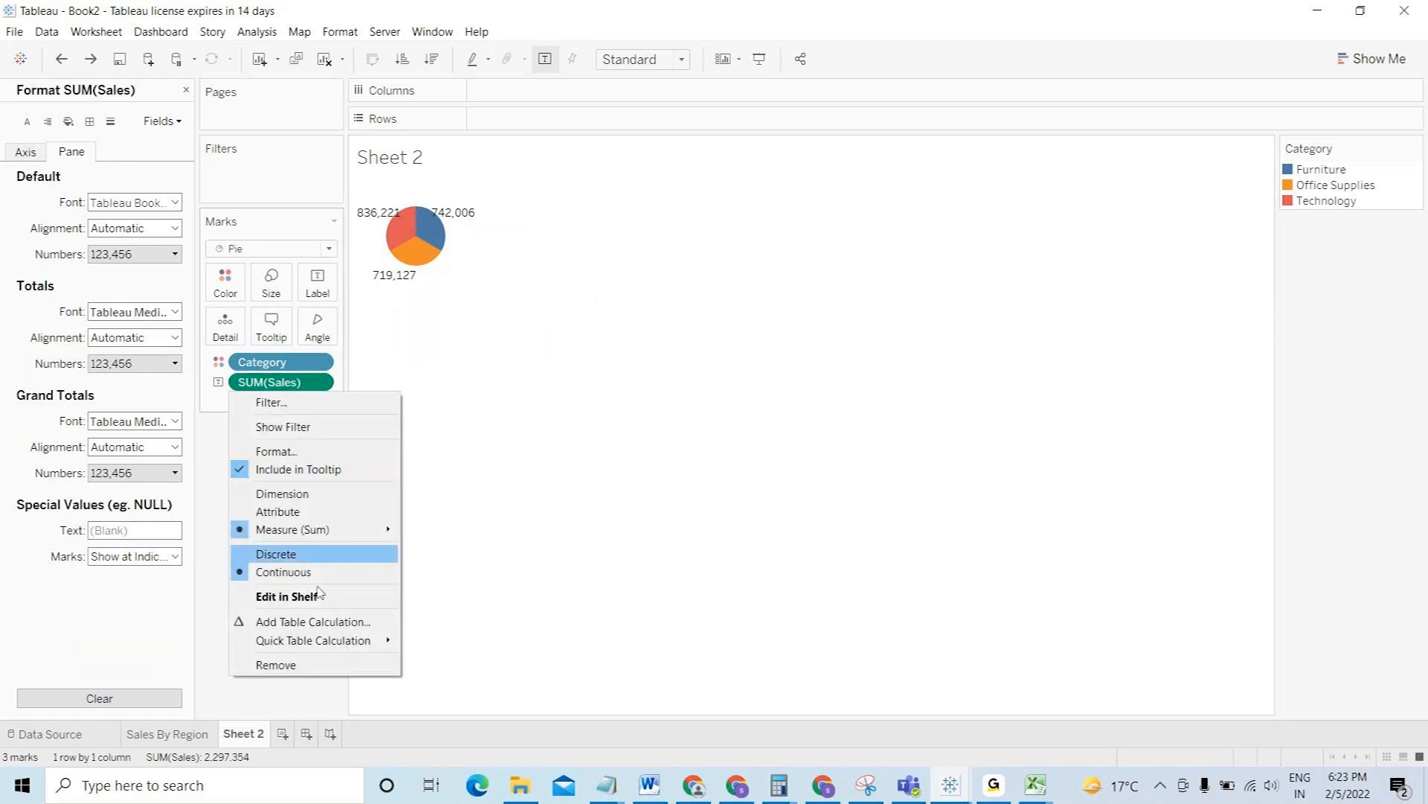
mouse_move(356, 641)
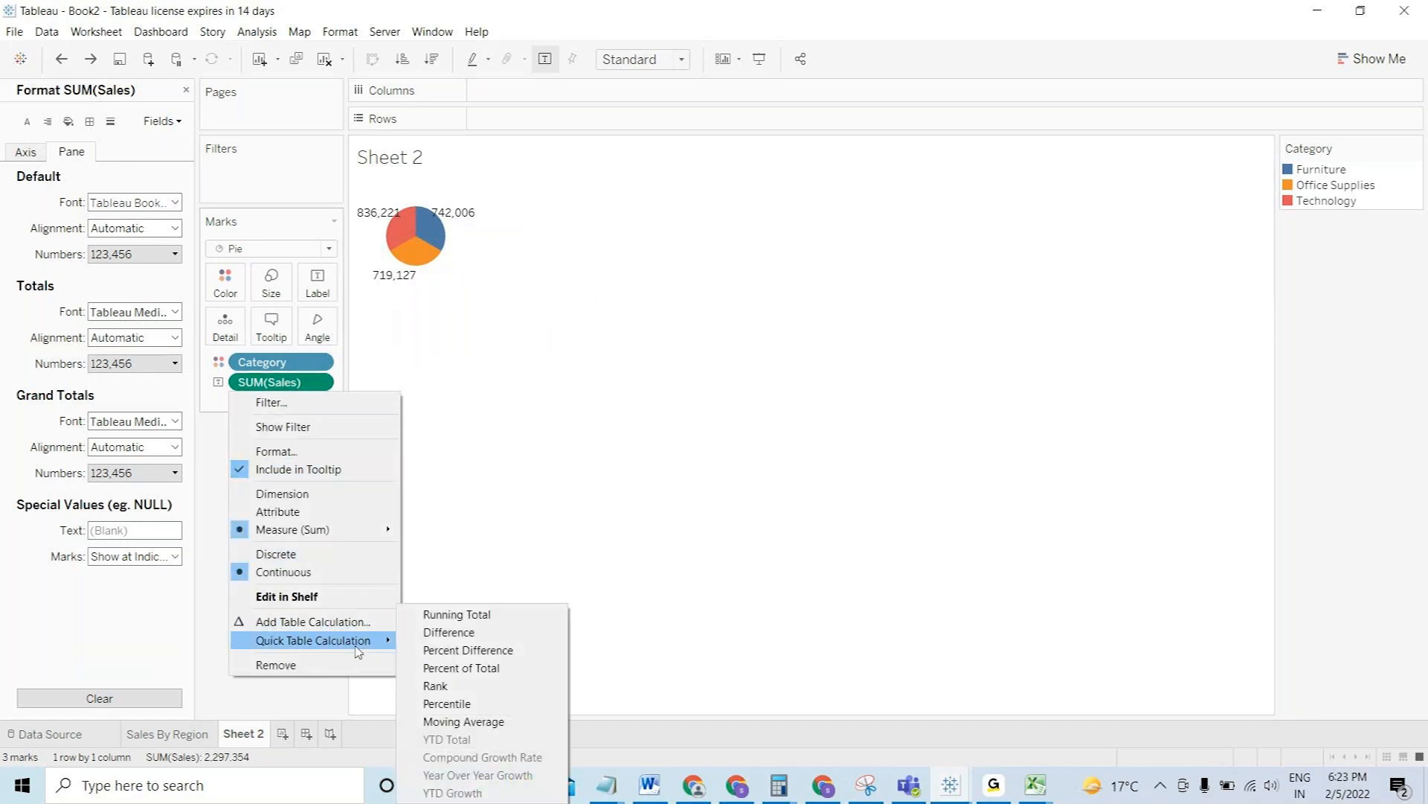
click(476, 669)
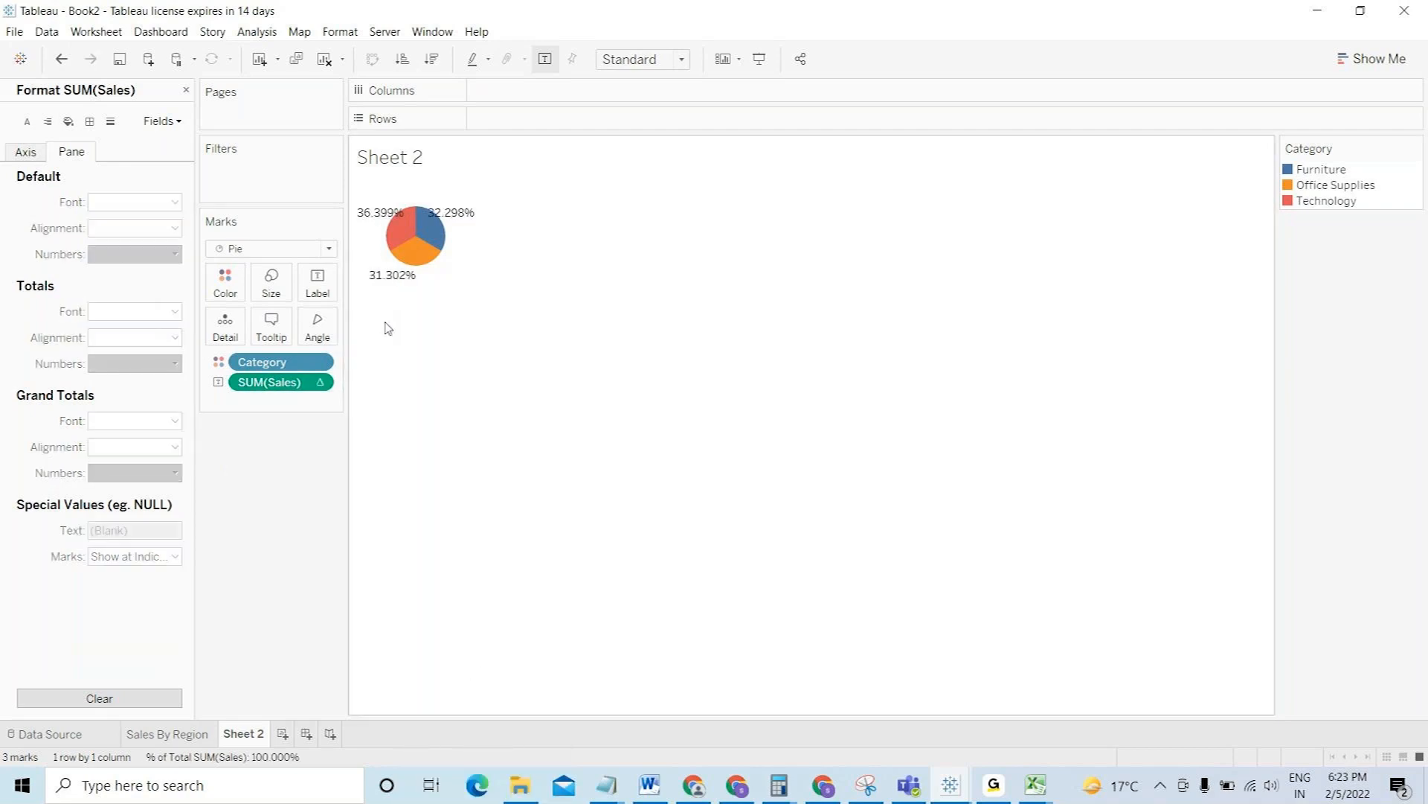
- Format the percent-of-total labels as percentages with 0 decimals (36%, 32%, 31%)
right_click(322, 383)
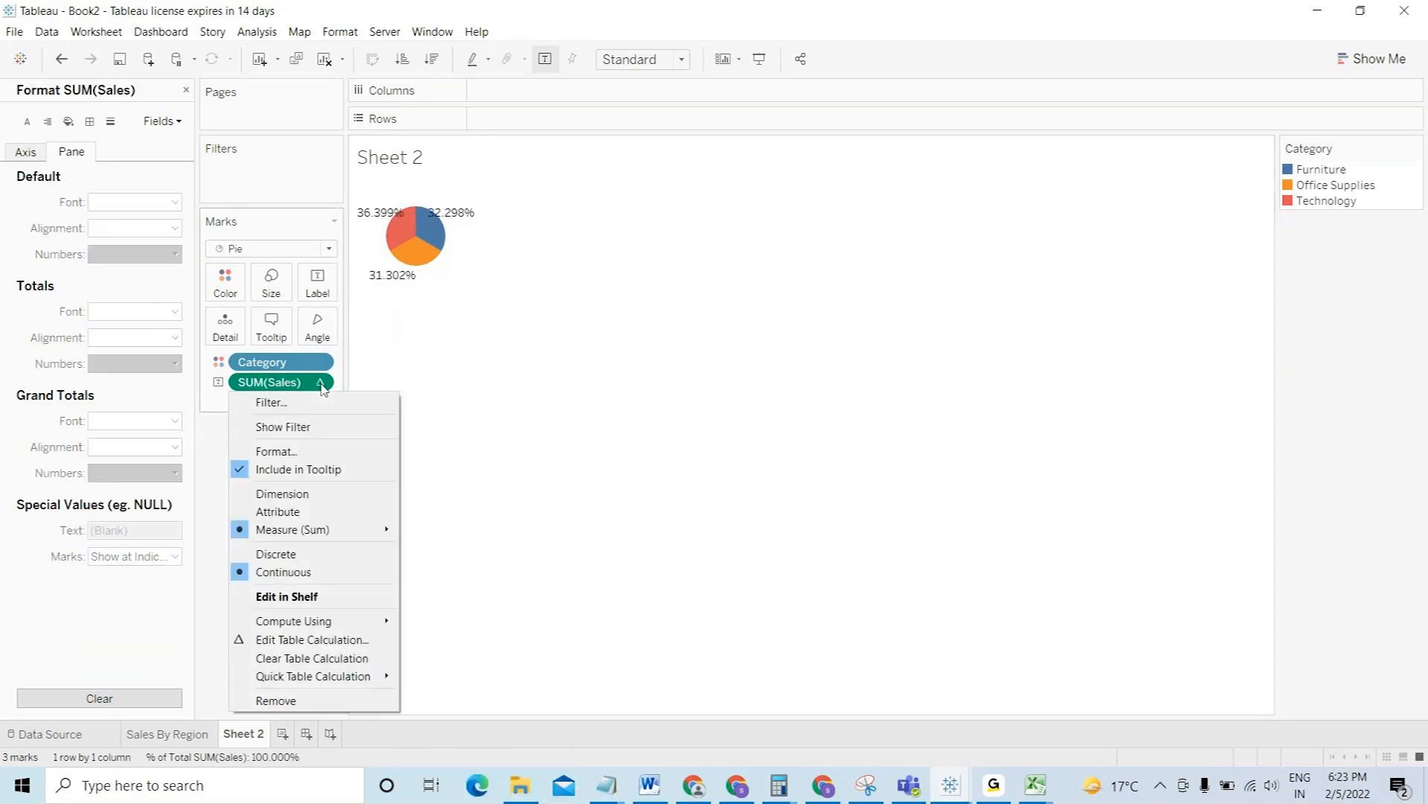
click(274, 451)
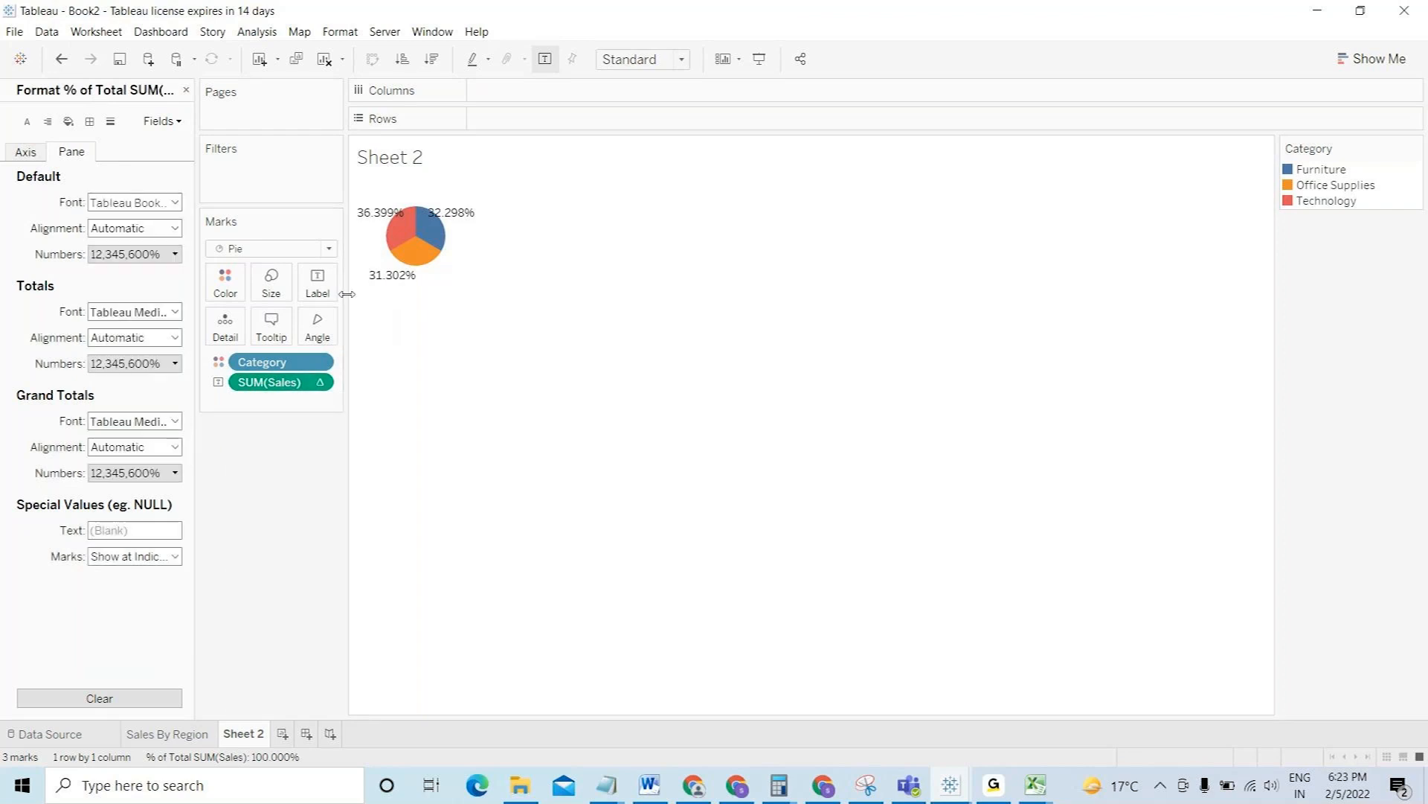
click(172, 253)
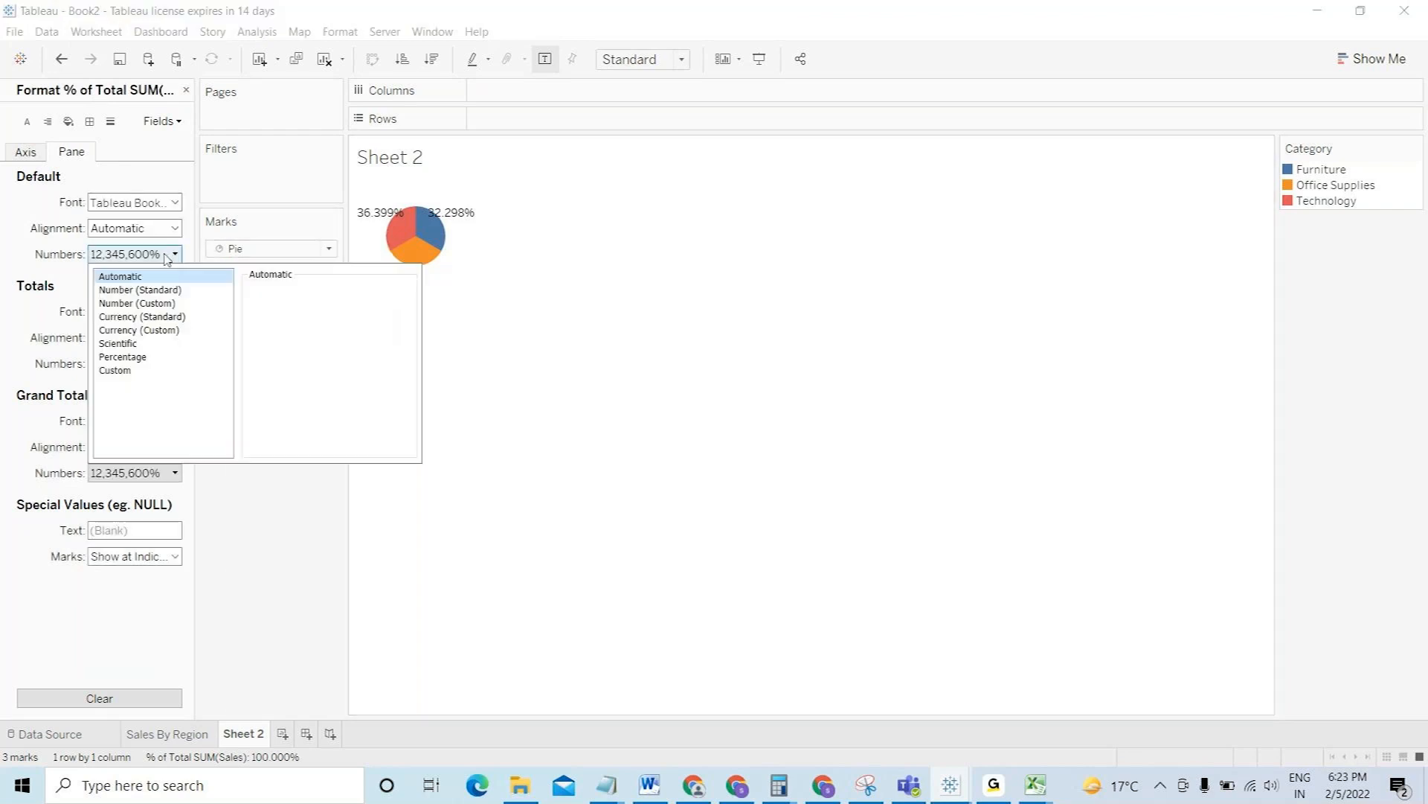
click(152, 360)
click(289, 311)
click(290, 311)
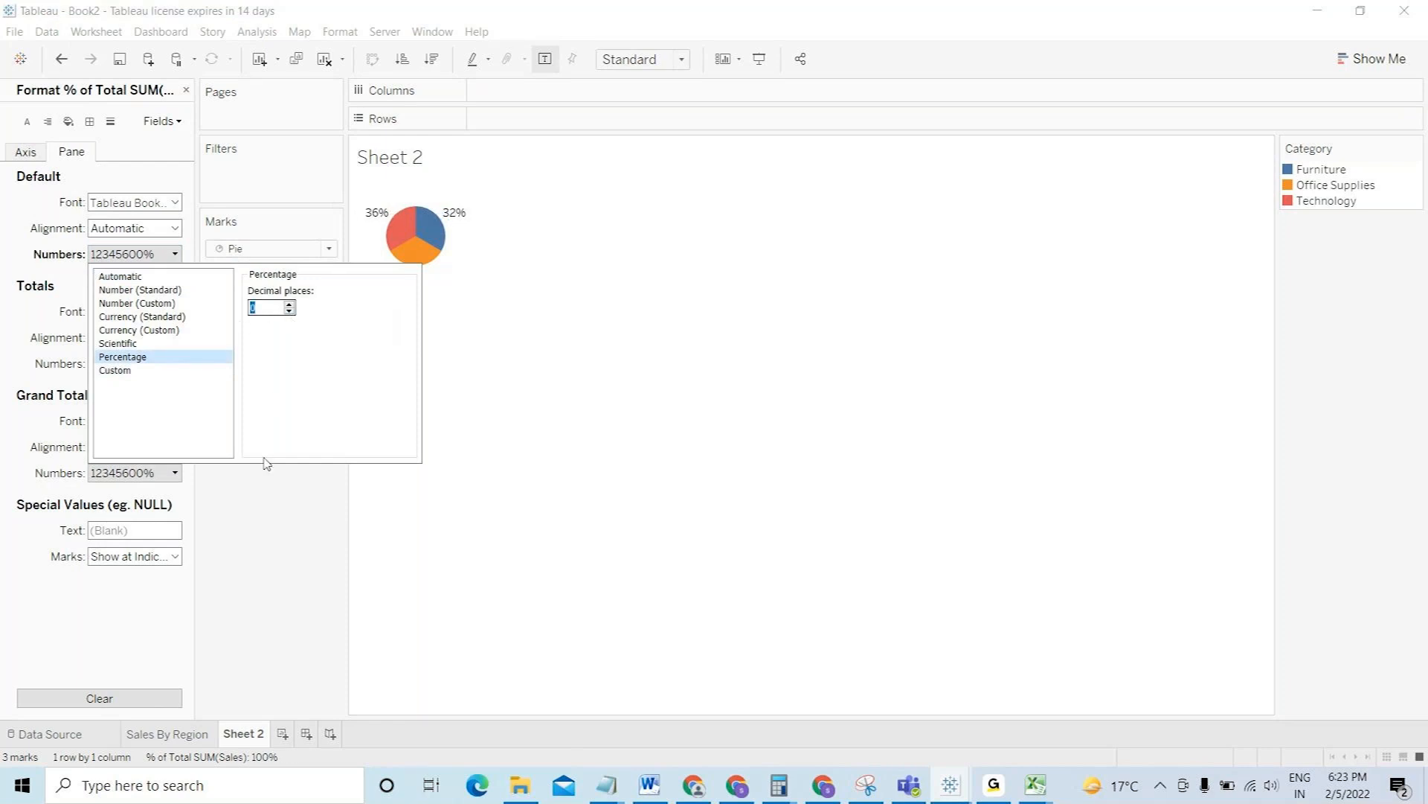
click(260, 504)
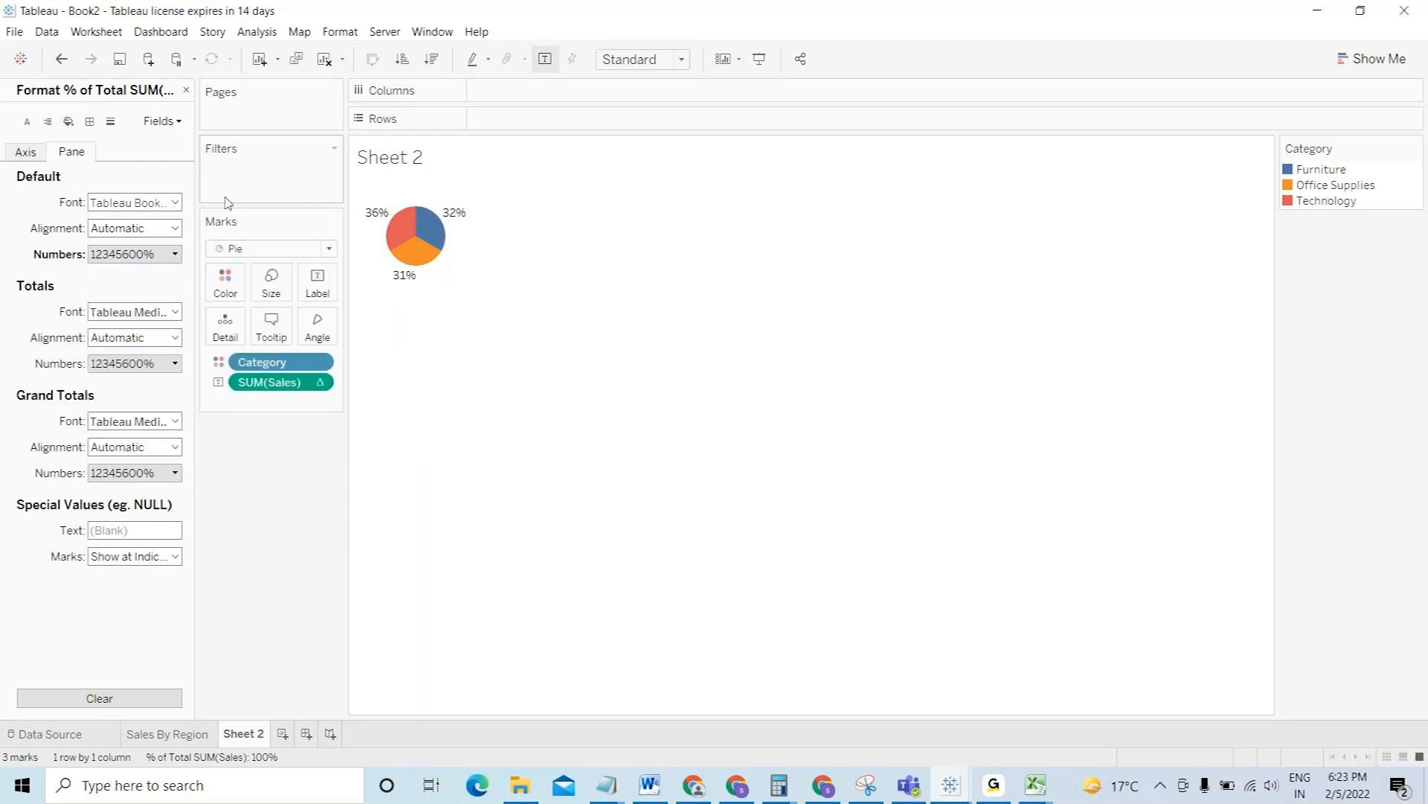
click(186, 91)
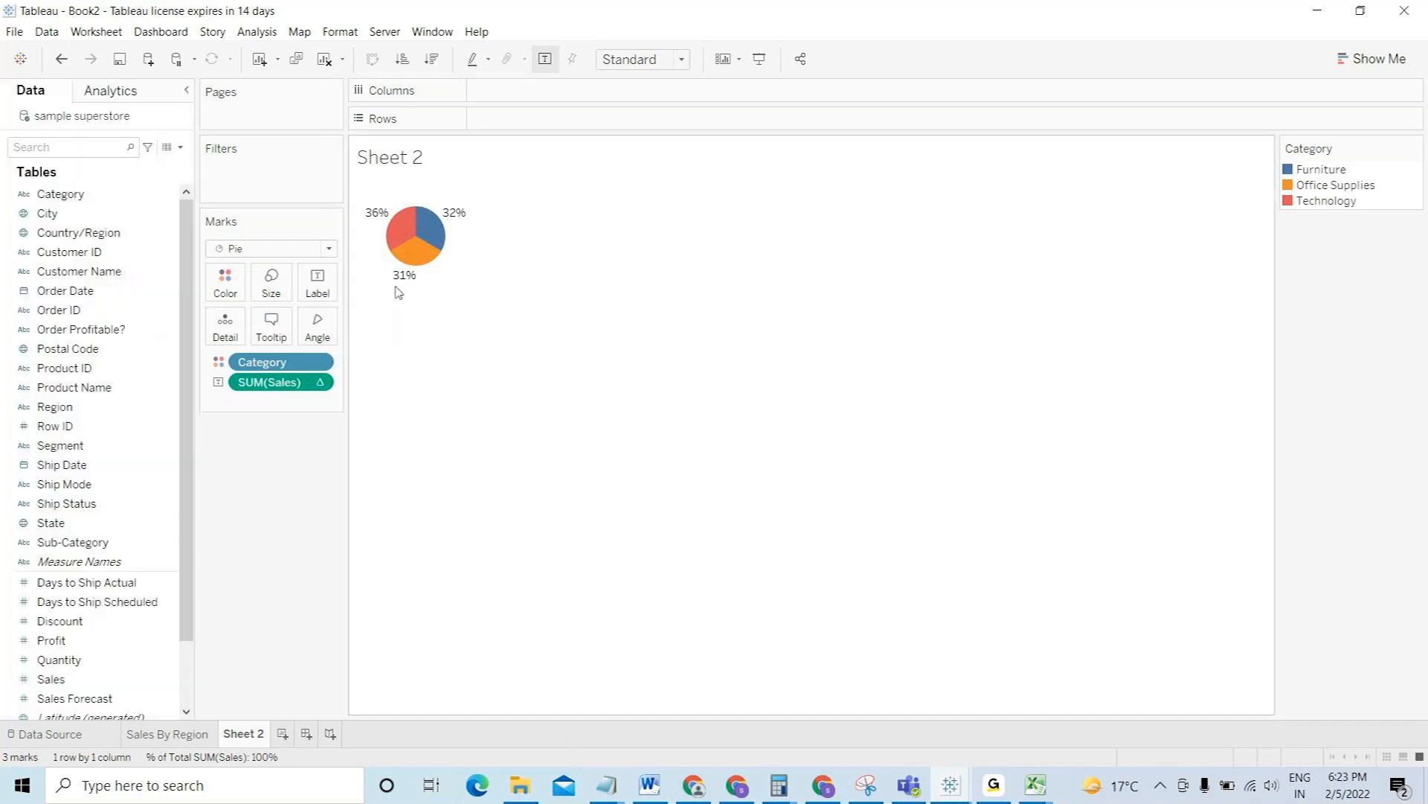
- Put Sales on Angle to size the slices, and fit the pie to Entire View
mouse_move(390, 239)
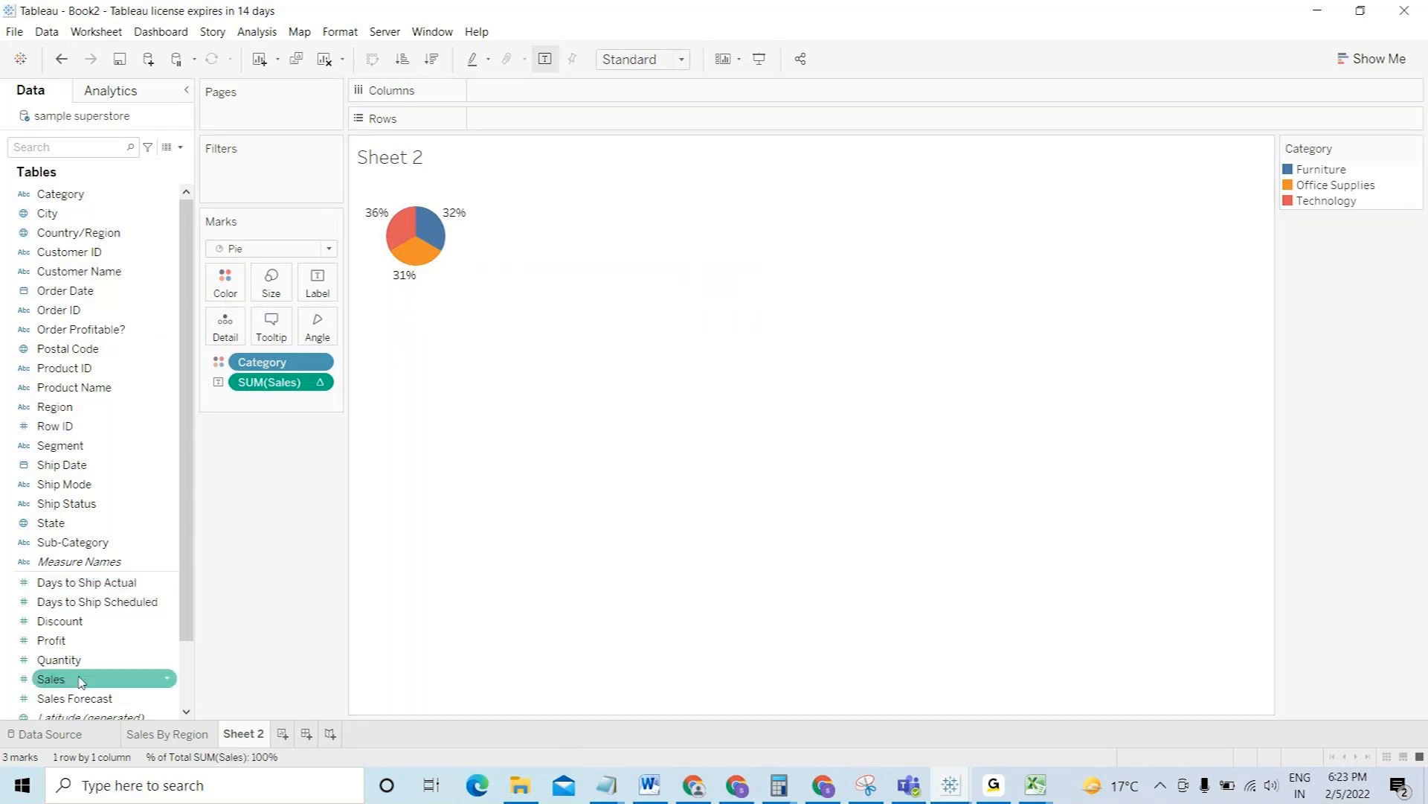
drag(222, 556, 311, 333)
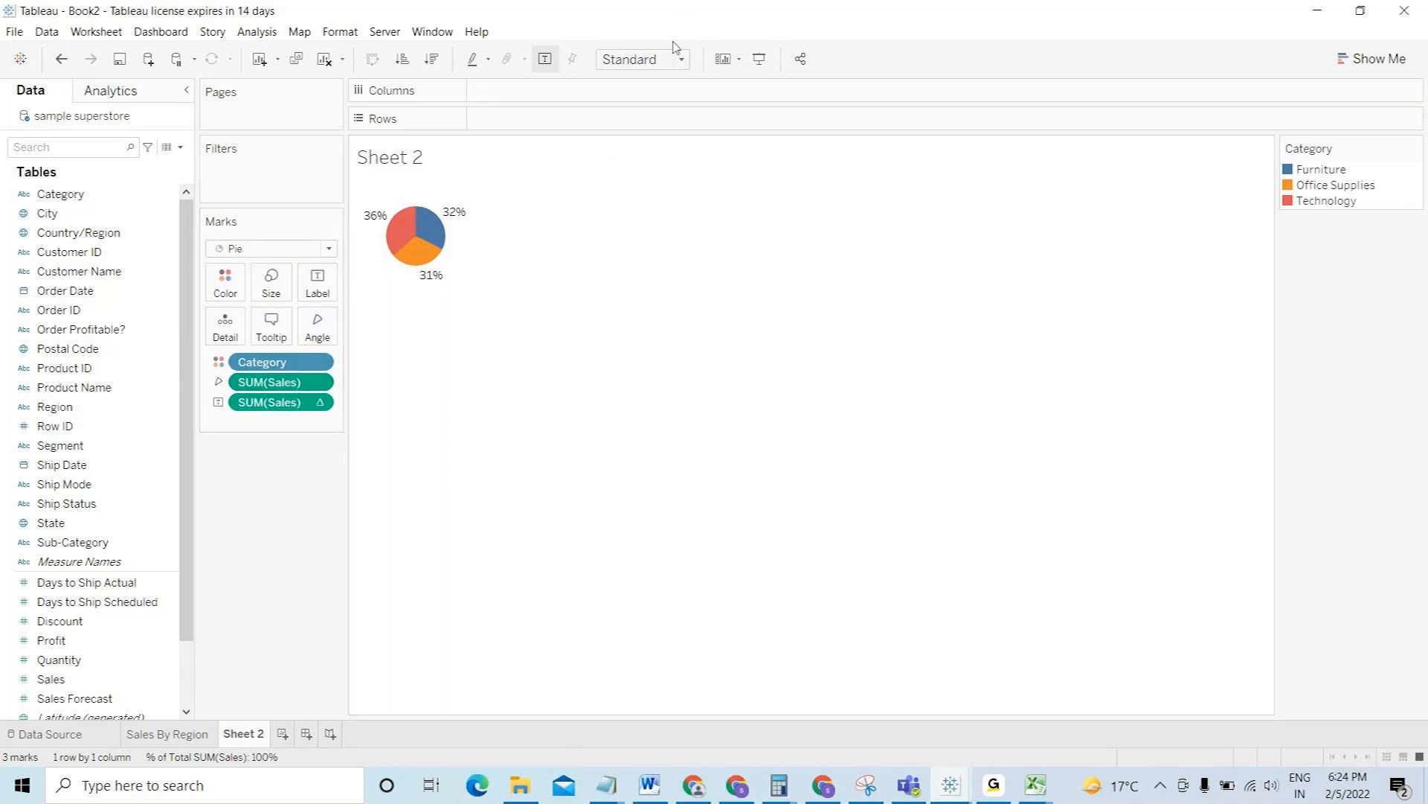
click(631, 66)
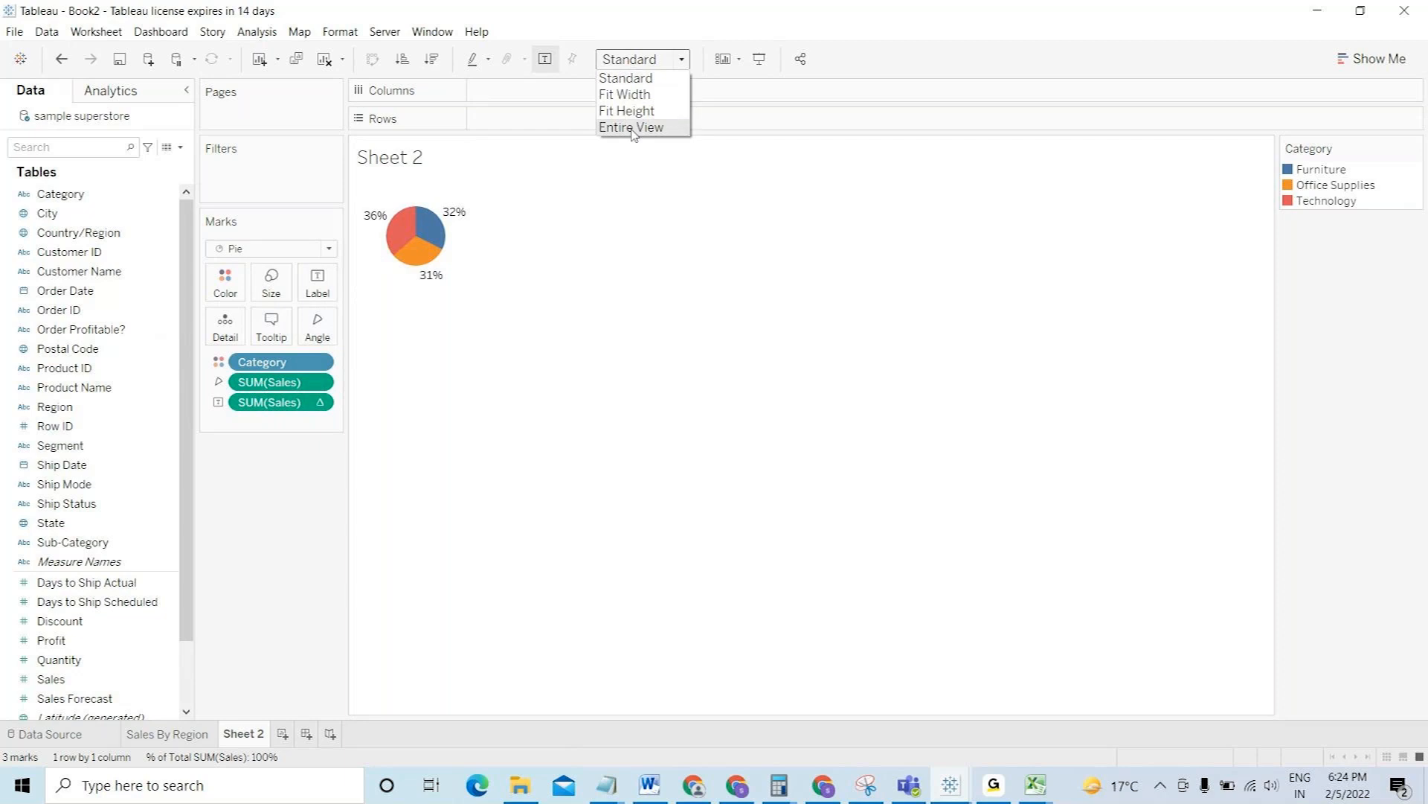
click(630, 127)
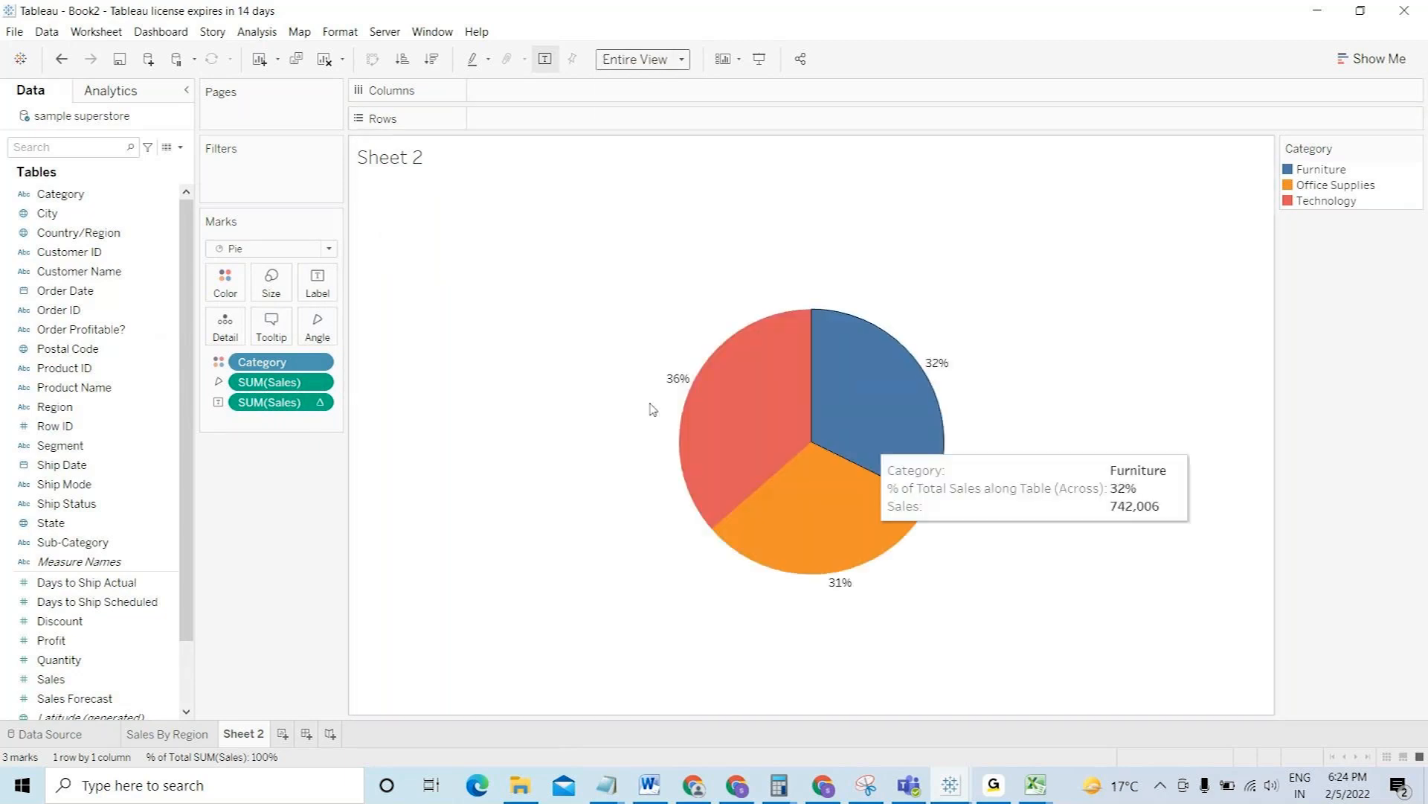
- Rename the Sheet 2 tab to 'Pie chart'
double_click(257, 737)
text(Pi)
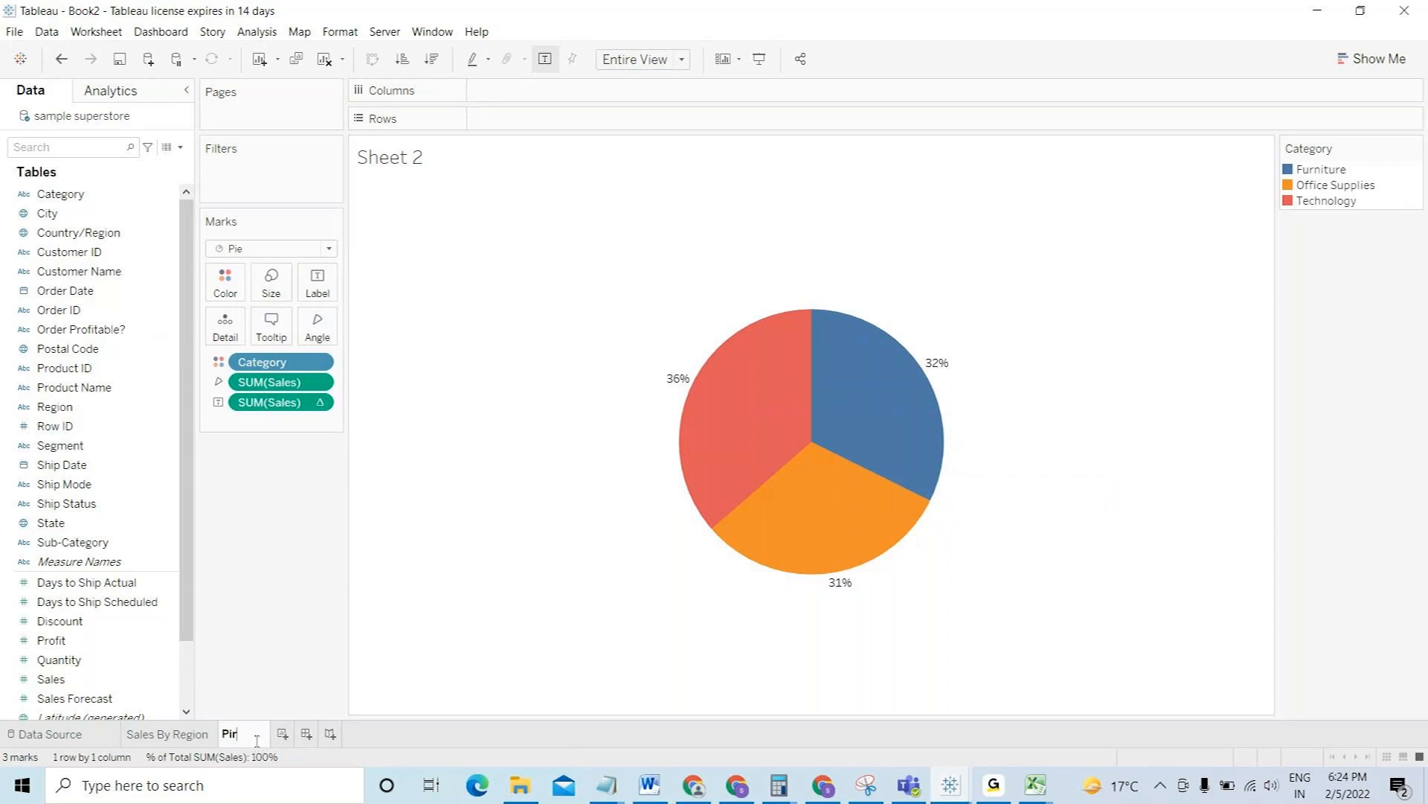
key(BackSpace)
text(e chart)
click(275, 625)
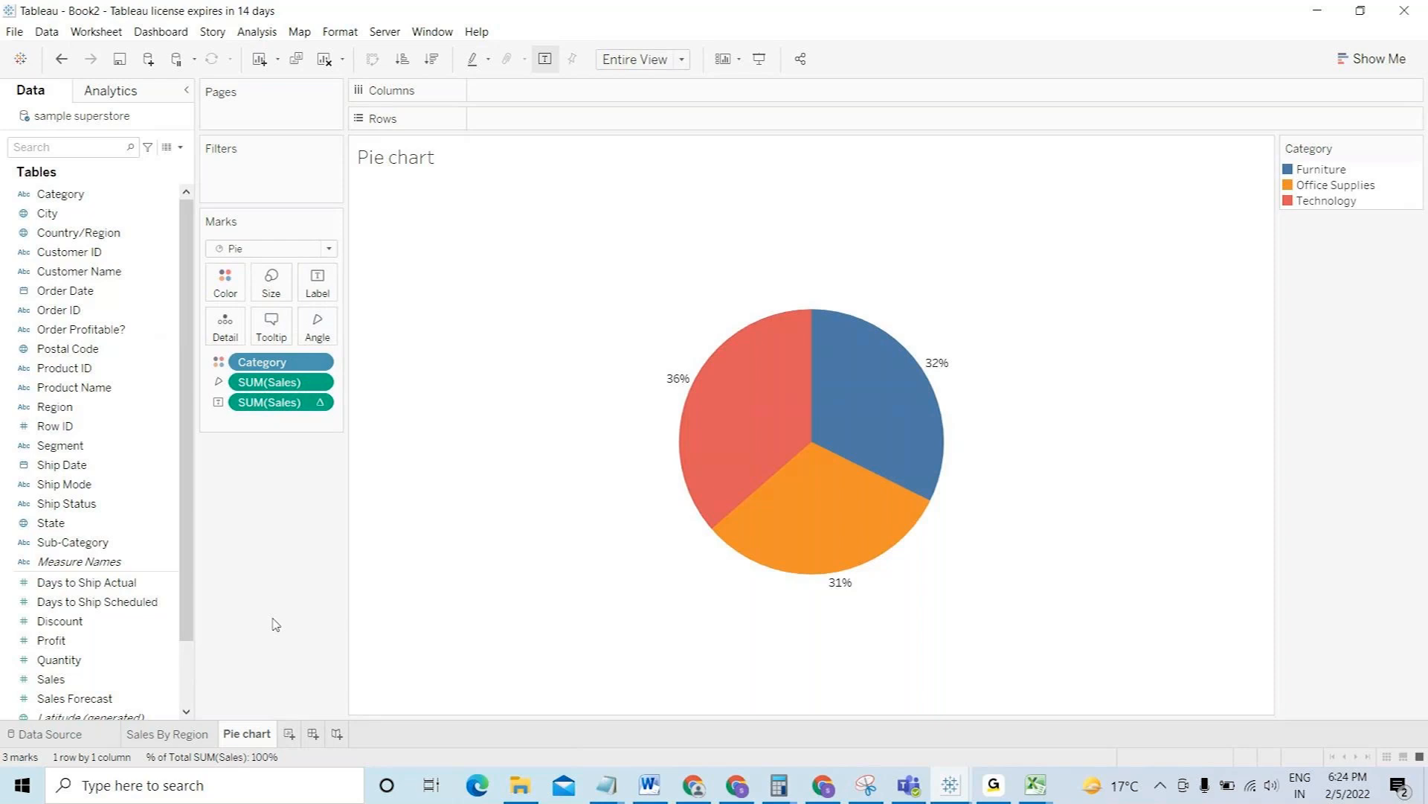
- Add MIN(1) to Rows twice to create two stacked pie layers
double_click(501, 116)
text(min)
key(Return)
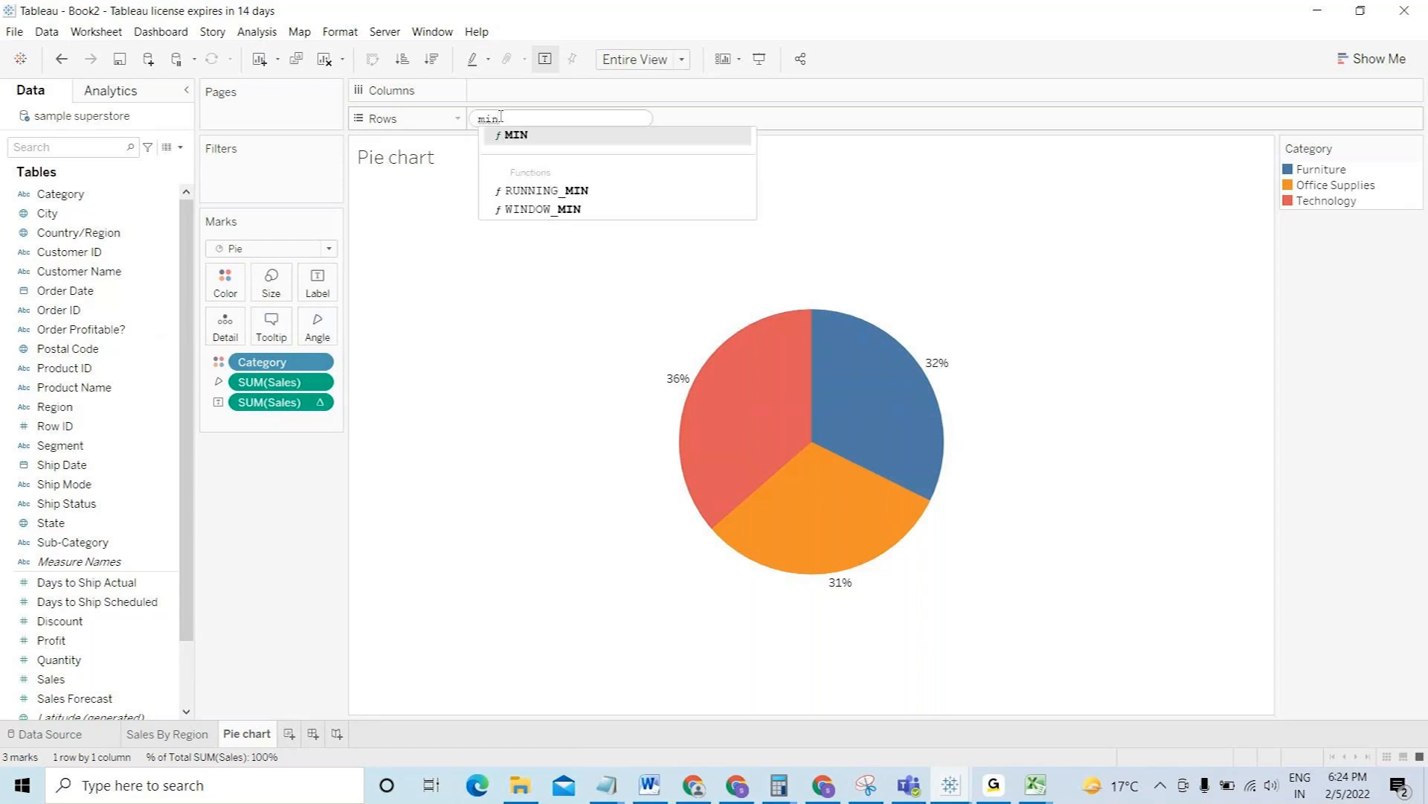
text(1)
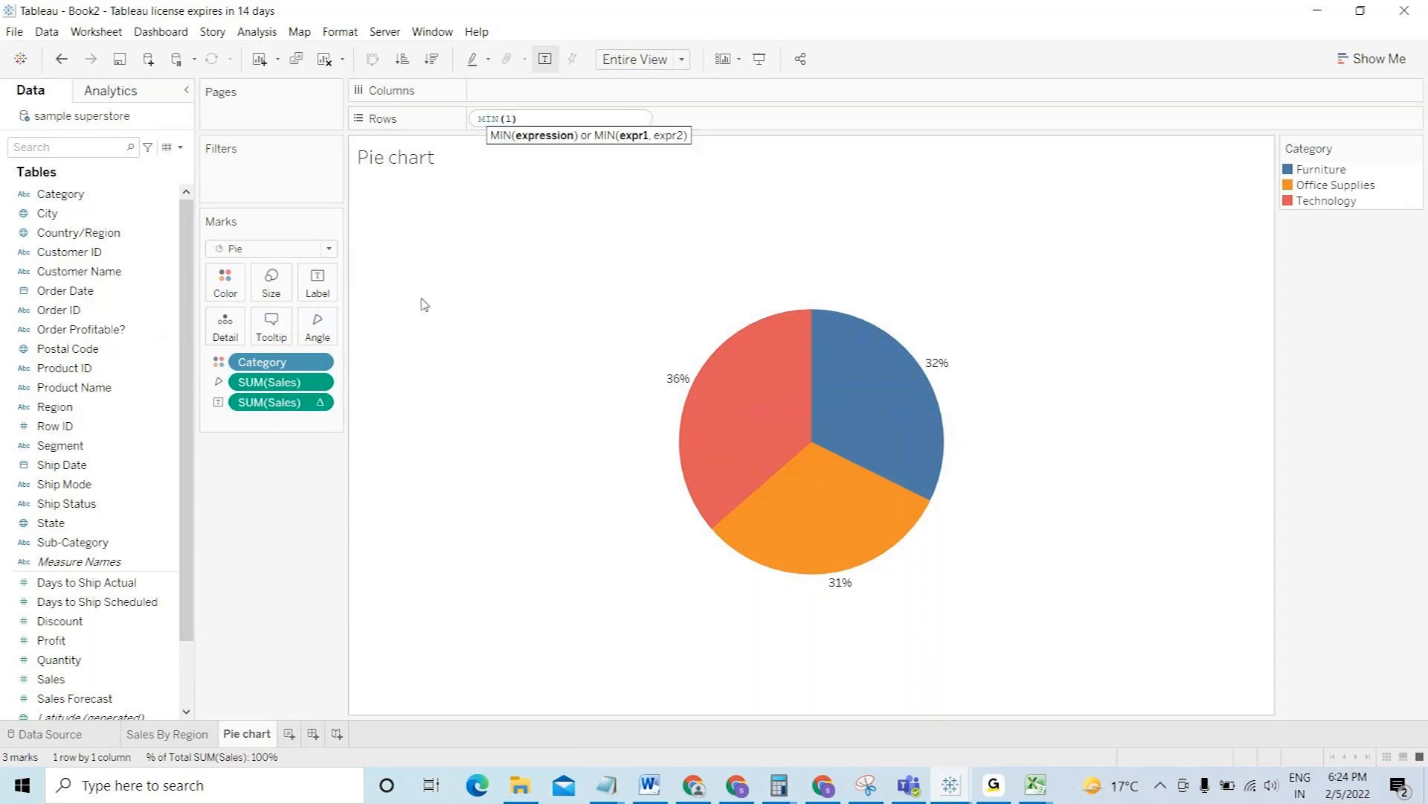
key(Return)
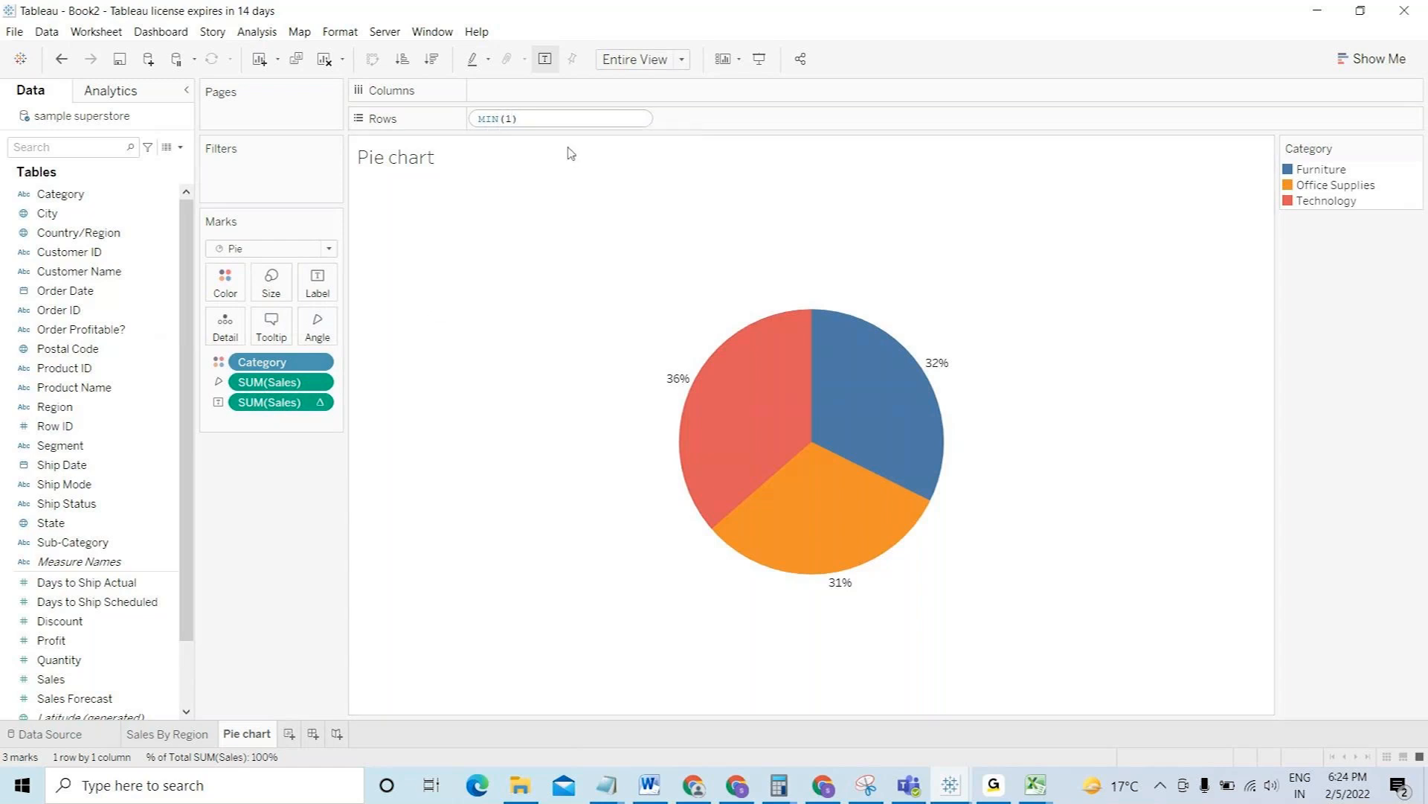
drag(543, 125, 749, 125)
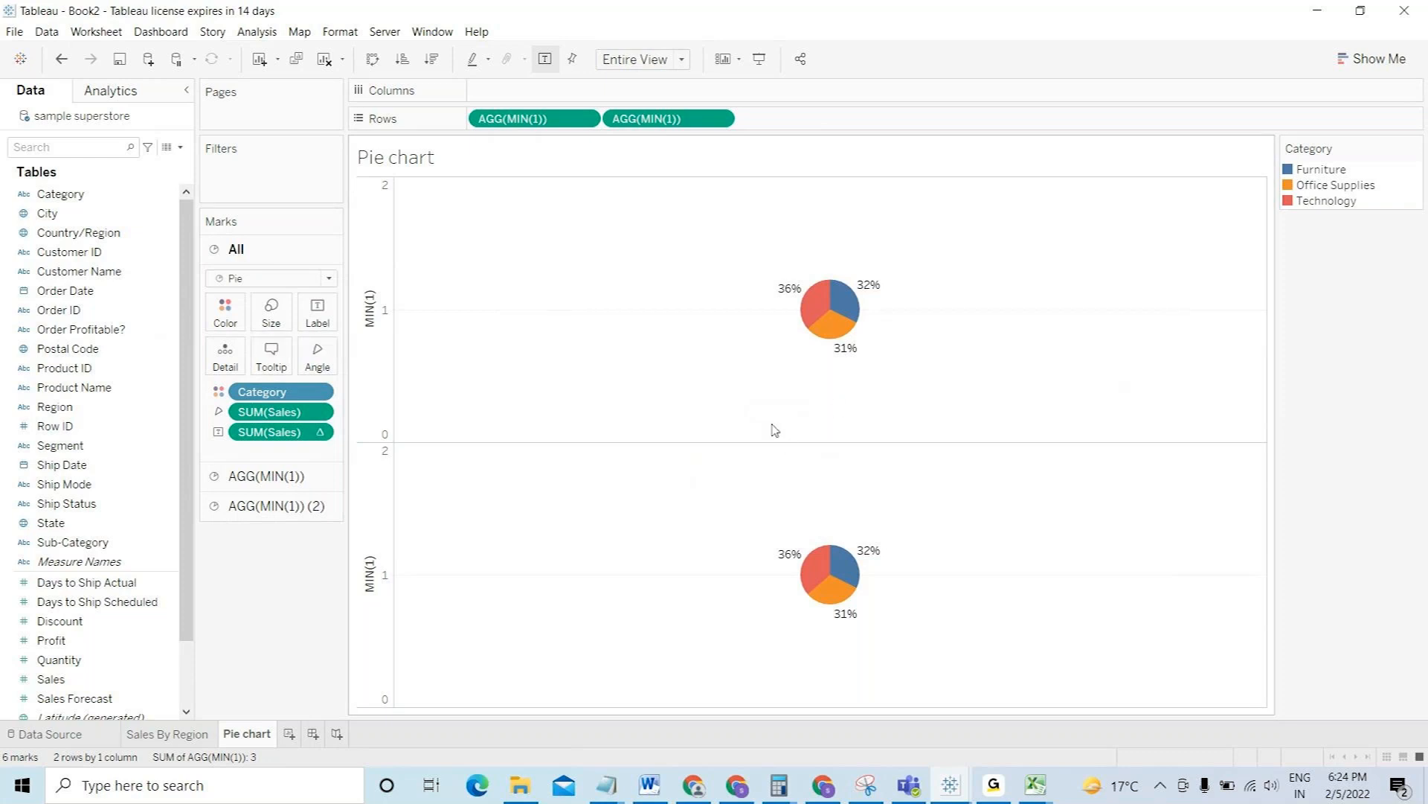
- Remove Category, the sales angle and the label from the second layer, then open SUM(Sales) formatting
click(275, 477)
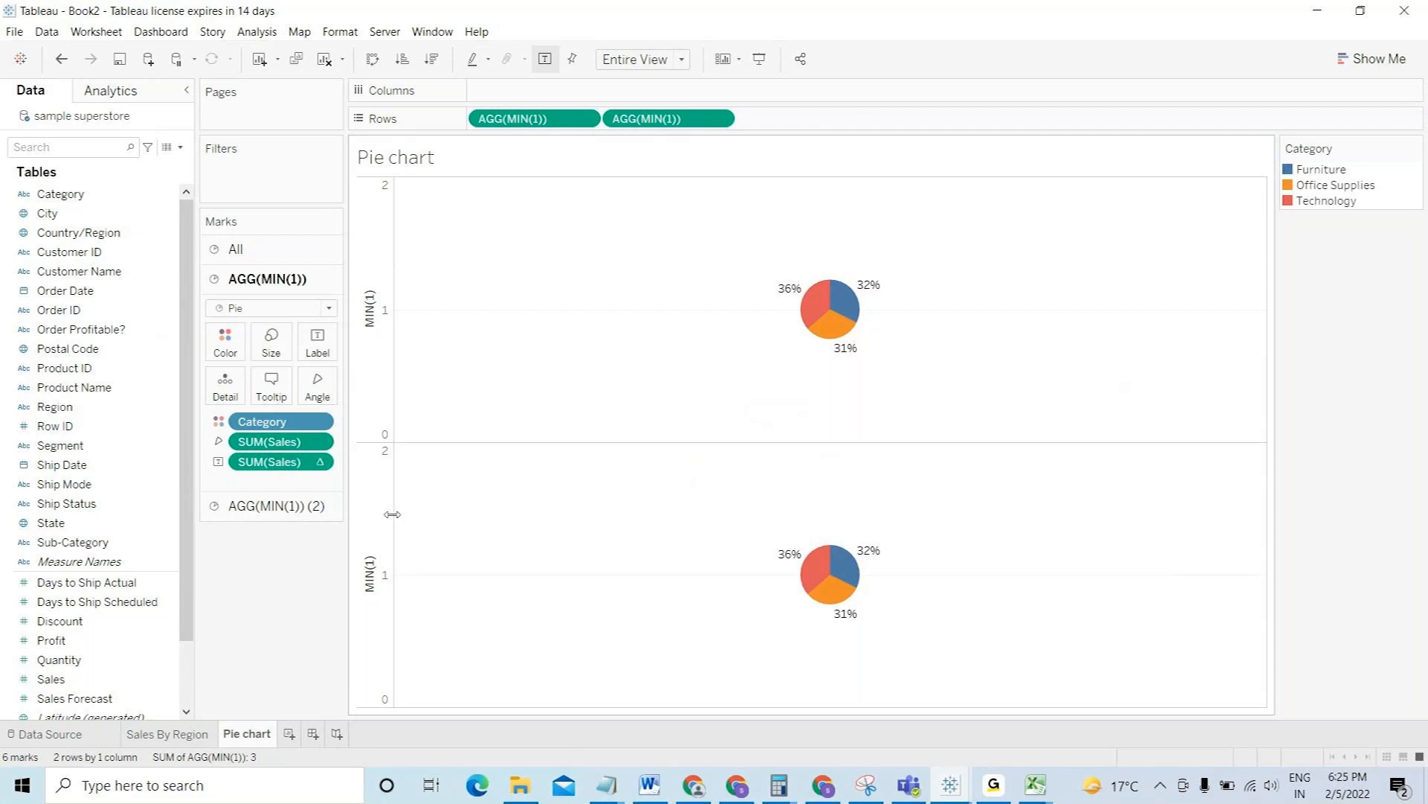
click(276, 505)
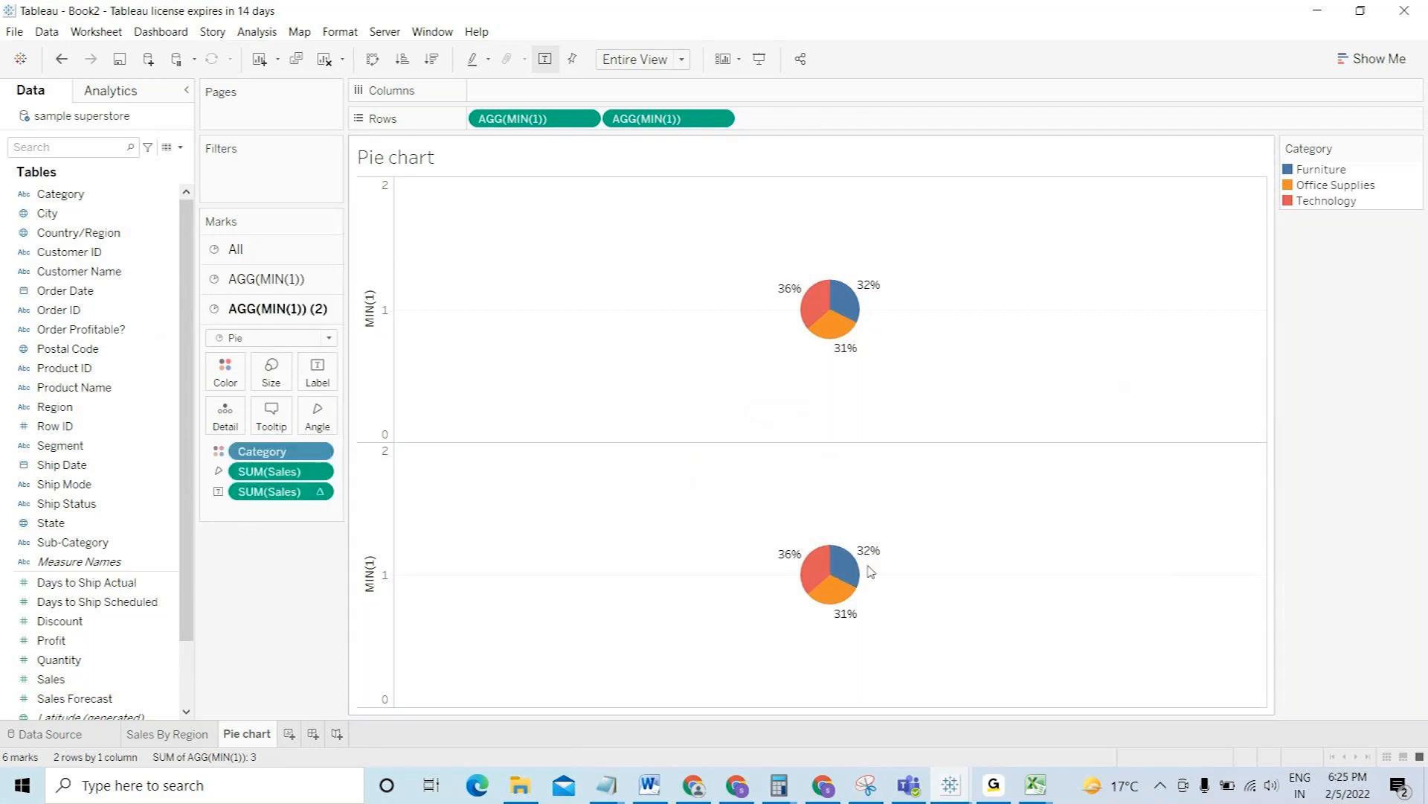
drag(278, 455, 264, 615)
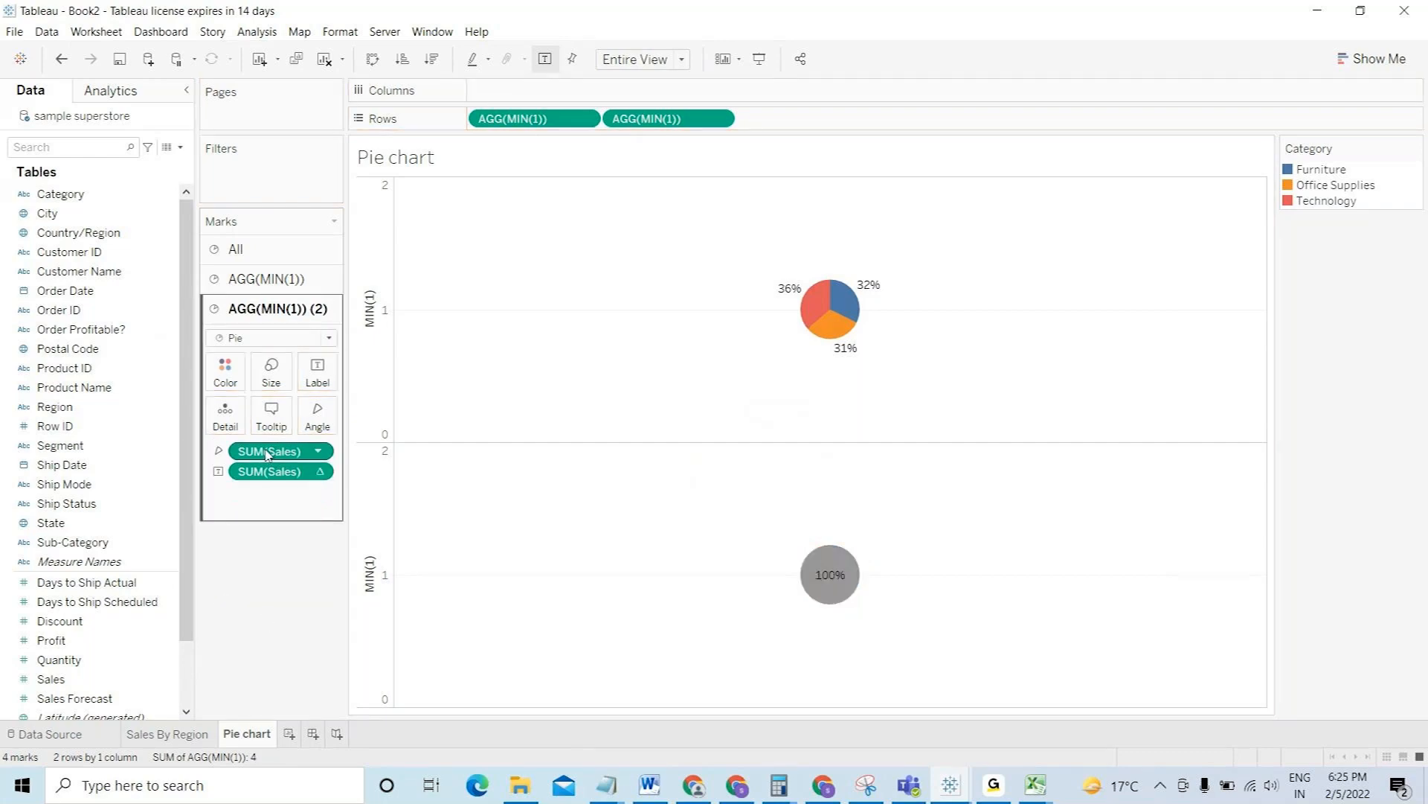
drag(267, 451, 278, 648)
drag(287, 461, 309, 383)
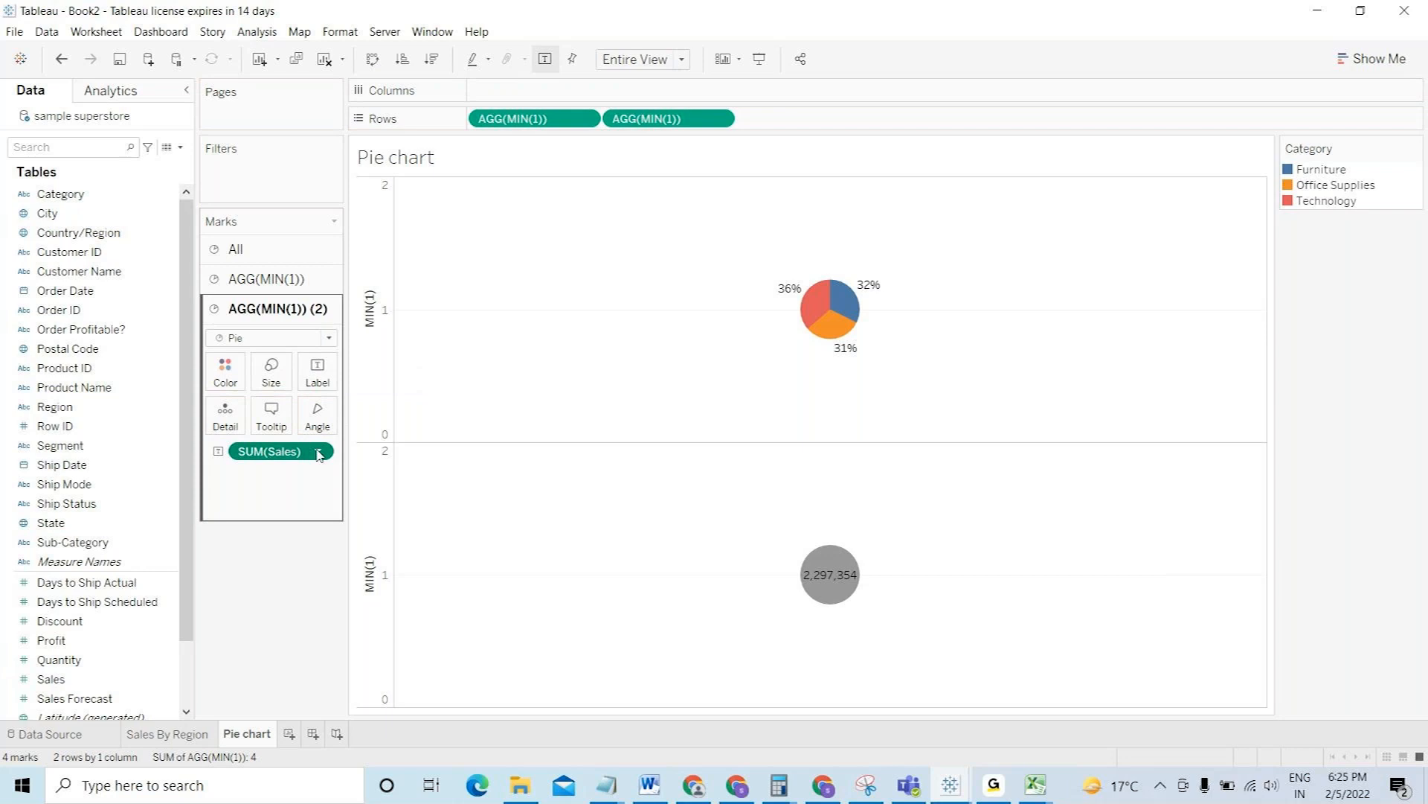
click(319, 453)
click(297, 520)
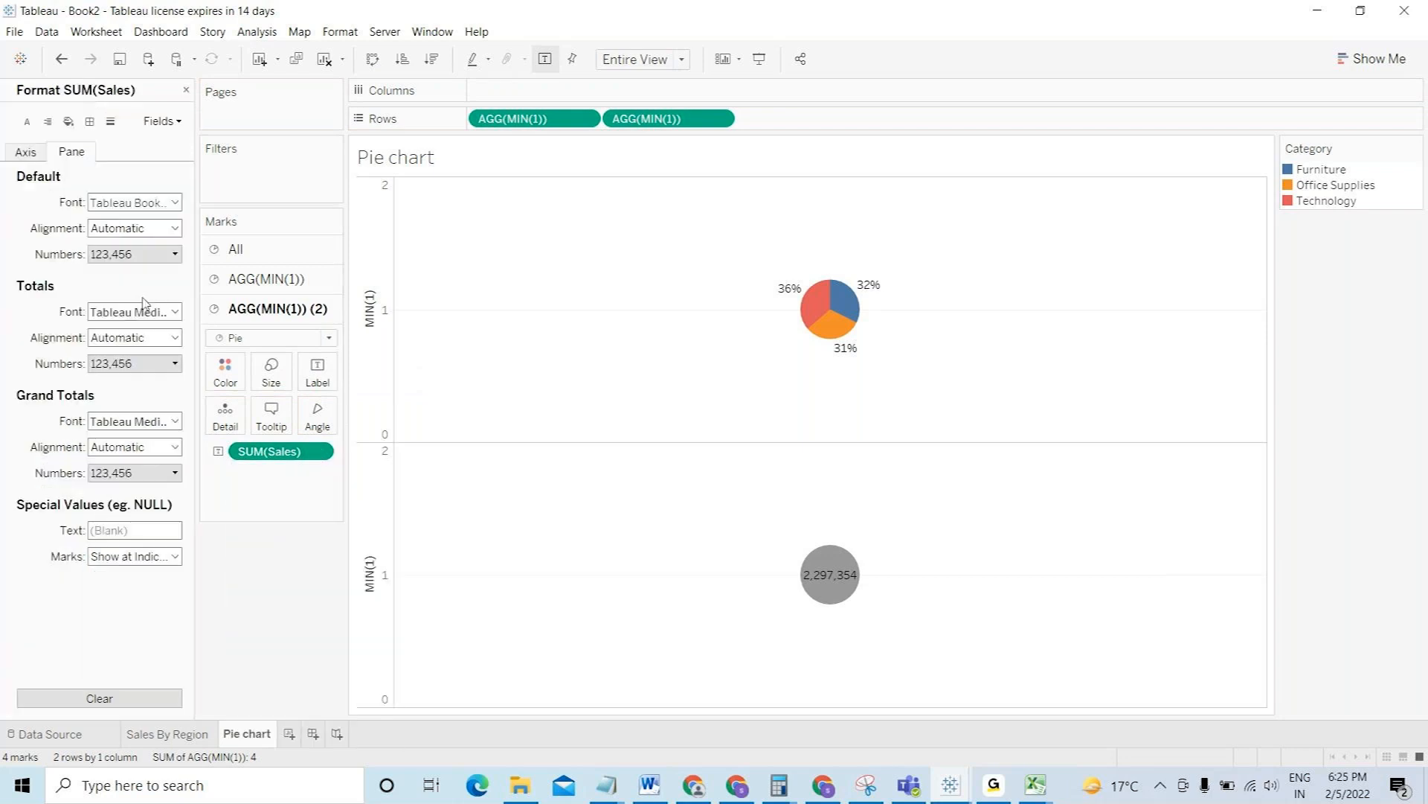
- Format the sales total as custom currency, 0 decimals, in thousands ($2,297K)
click(127, 254)
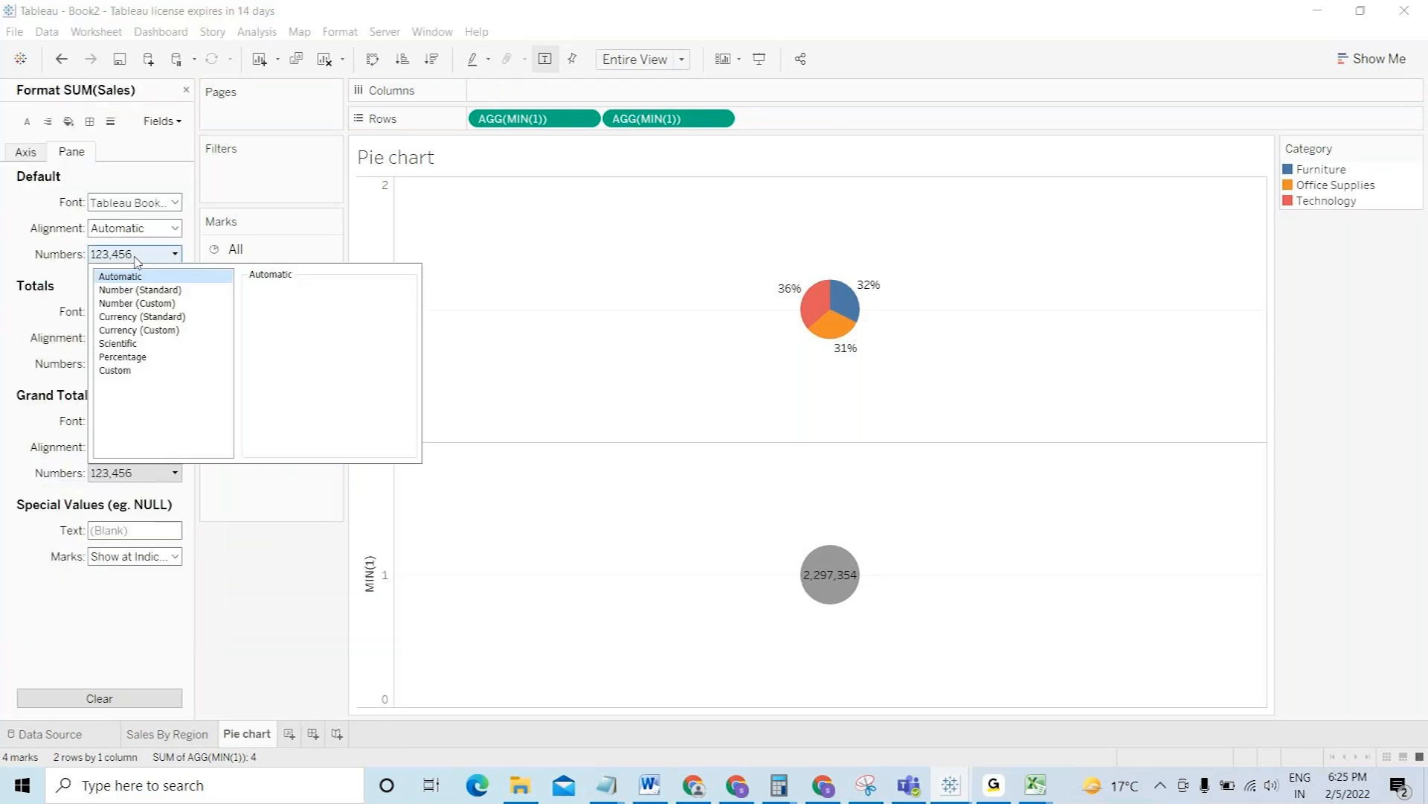
click(138, 330)
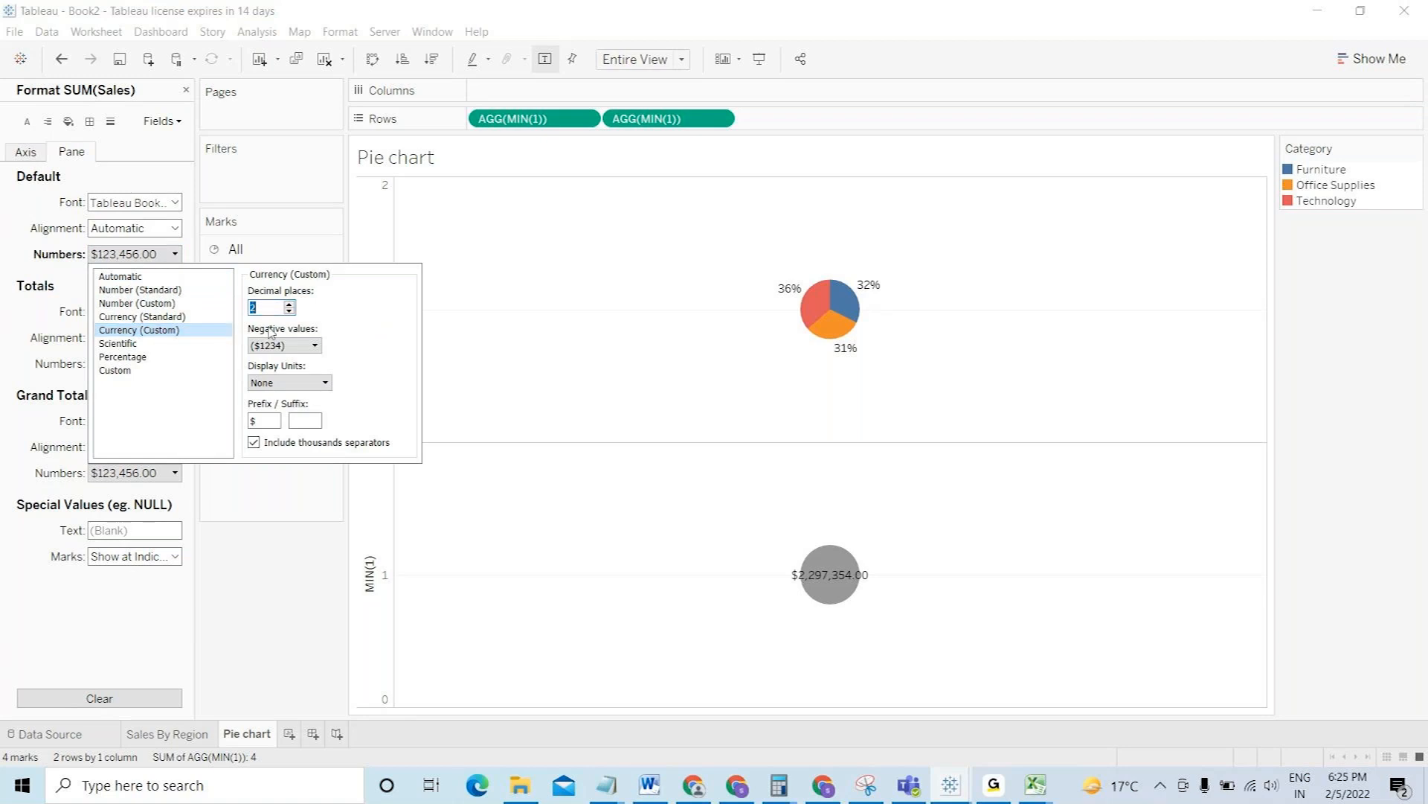
click(291, 311)
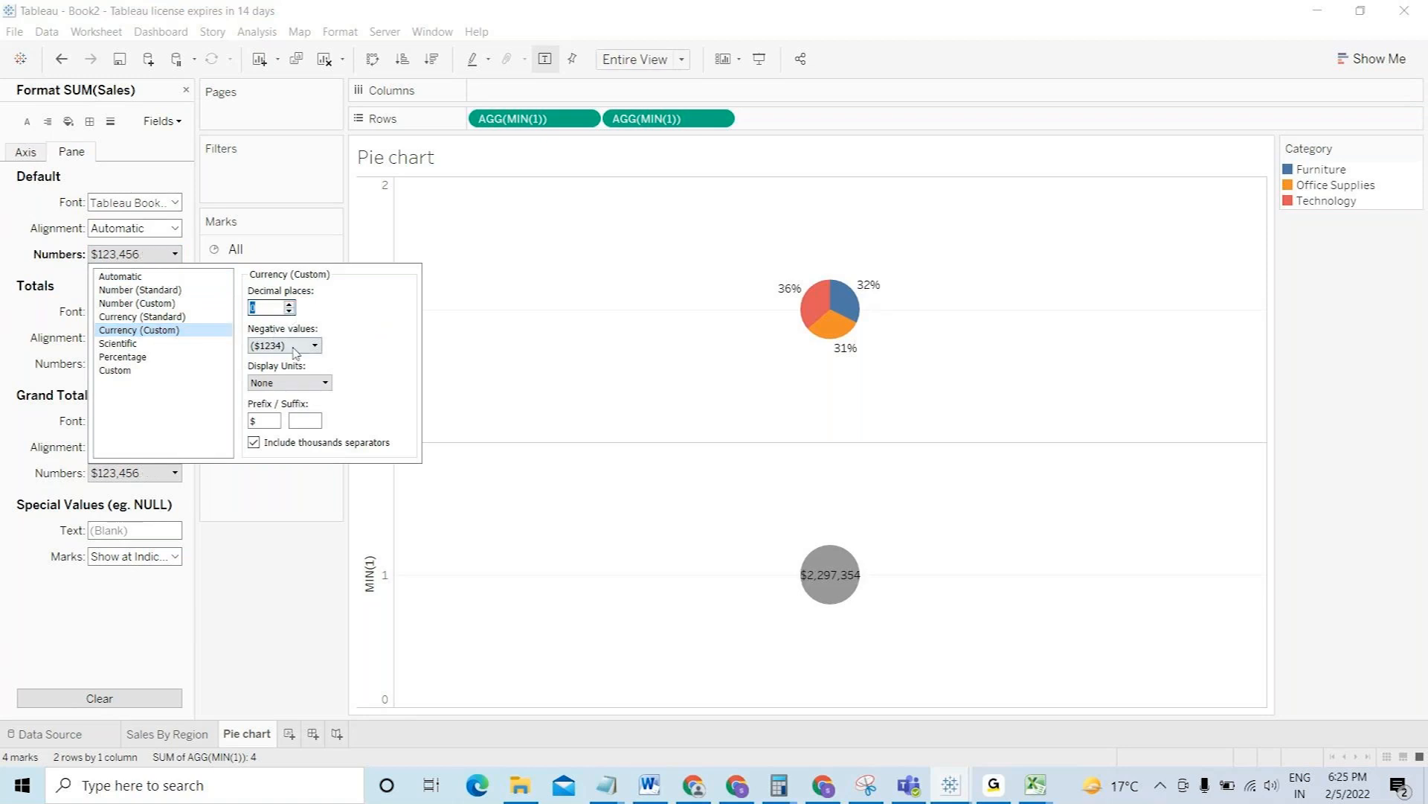
click(295, 383)
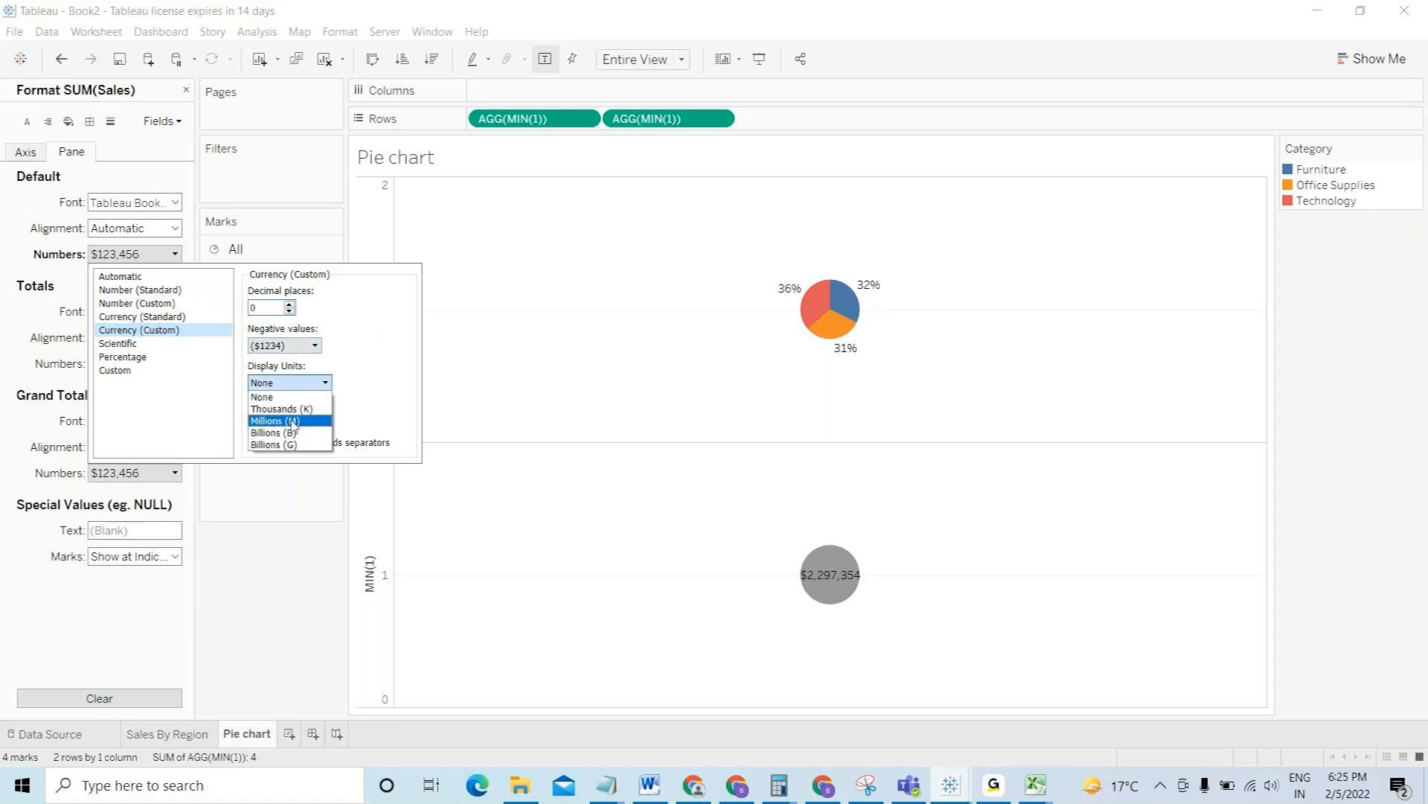
click(291, 404)
click(269, 579)
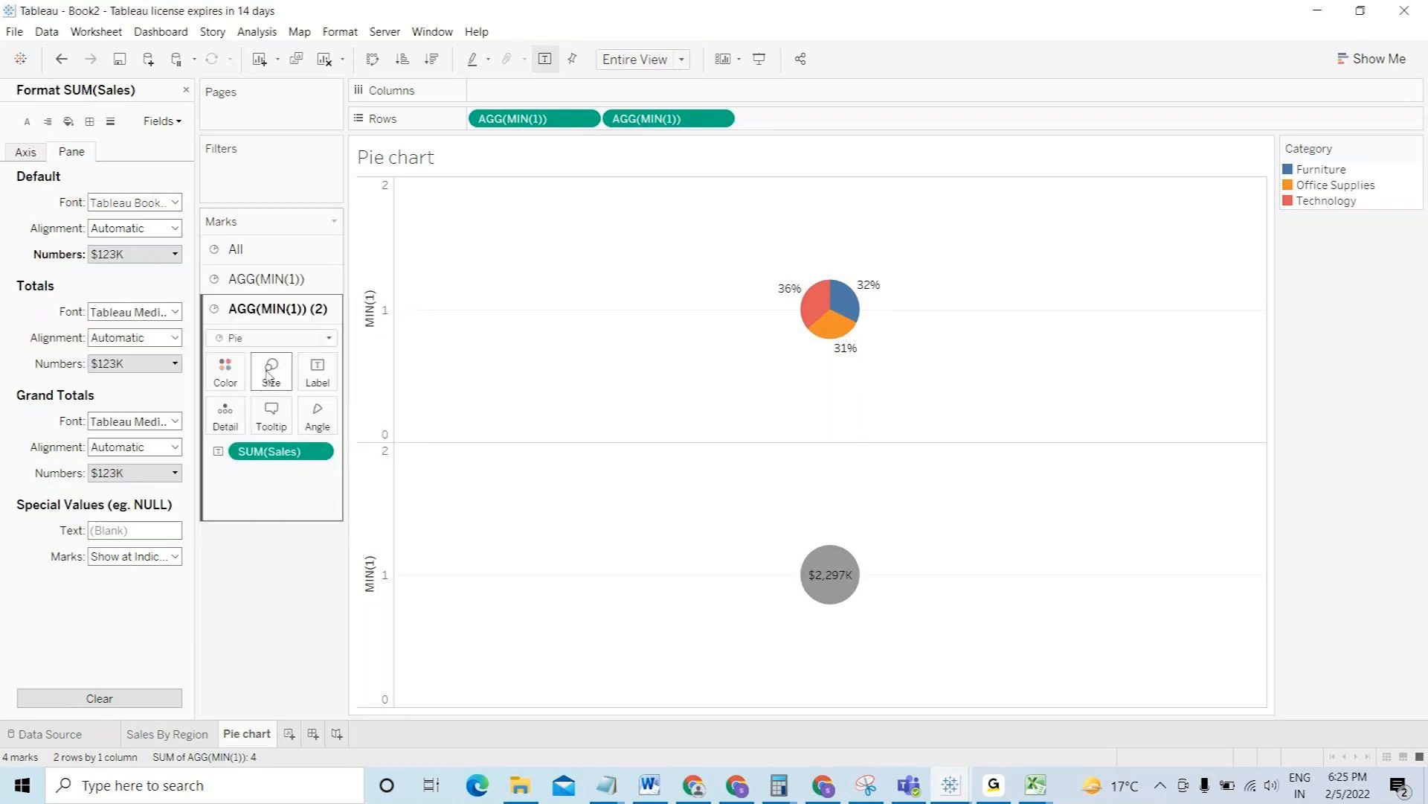
- Make the bottom circle white and slightly smaller
click(232, 375)
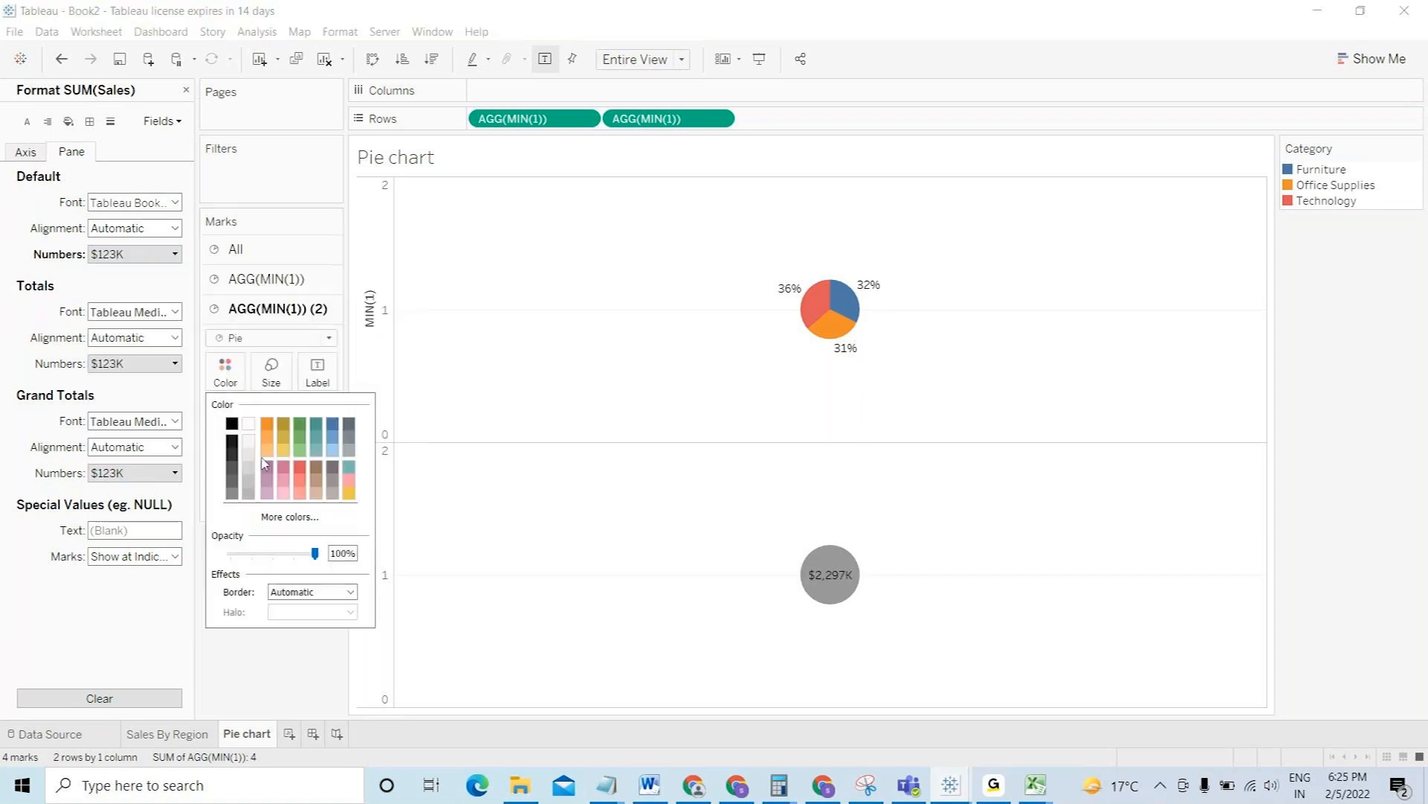
click(249, 425)
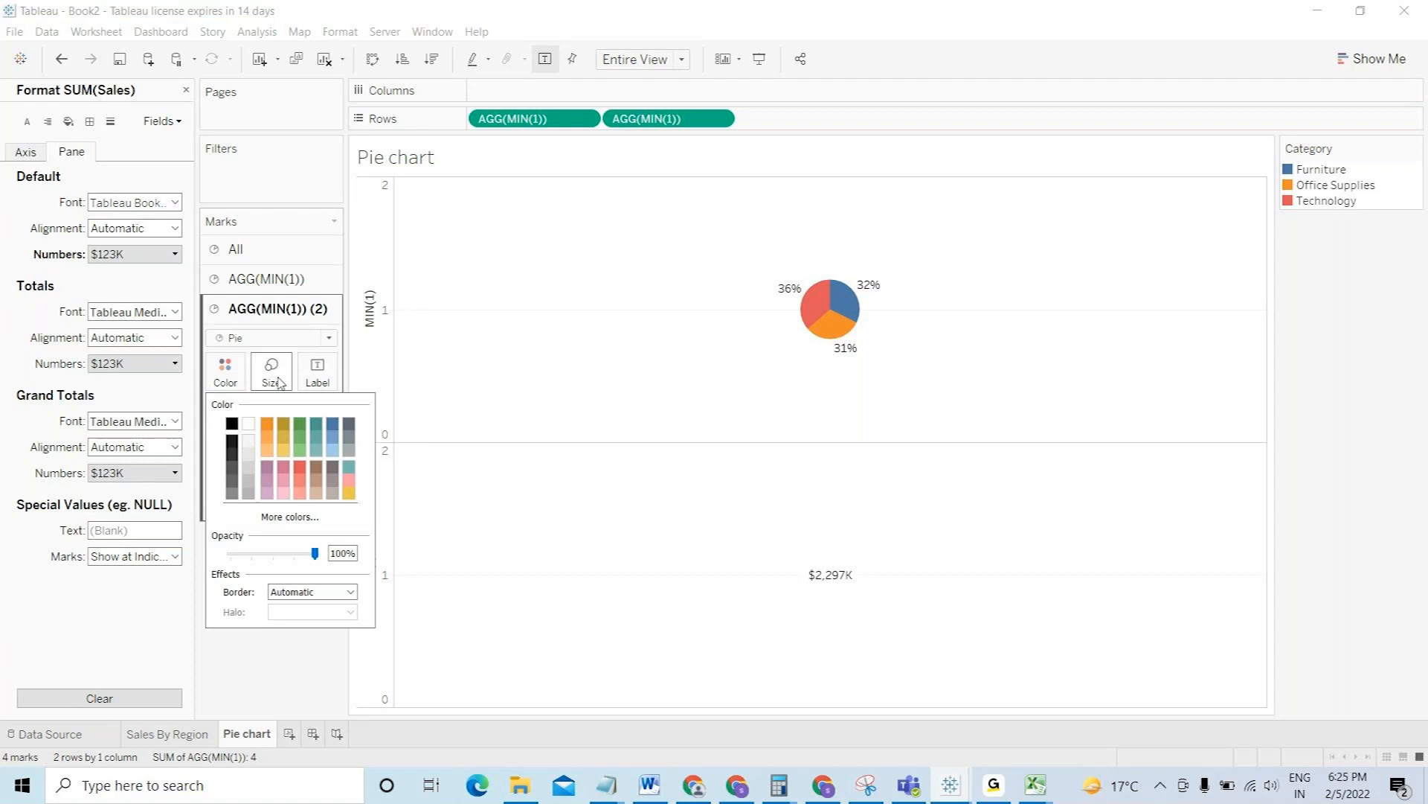
click(271, 370)
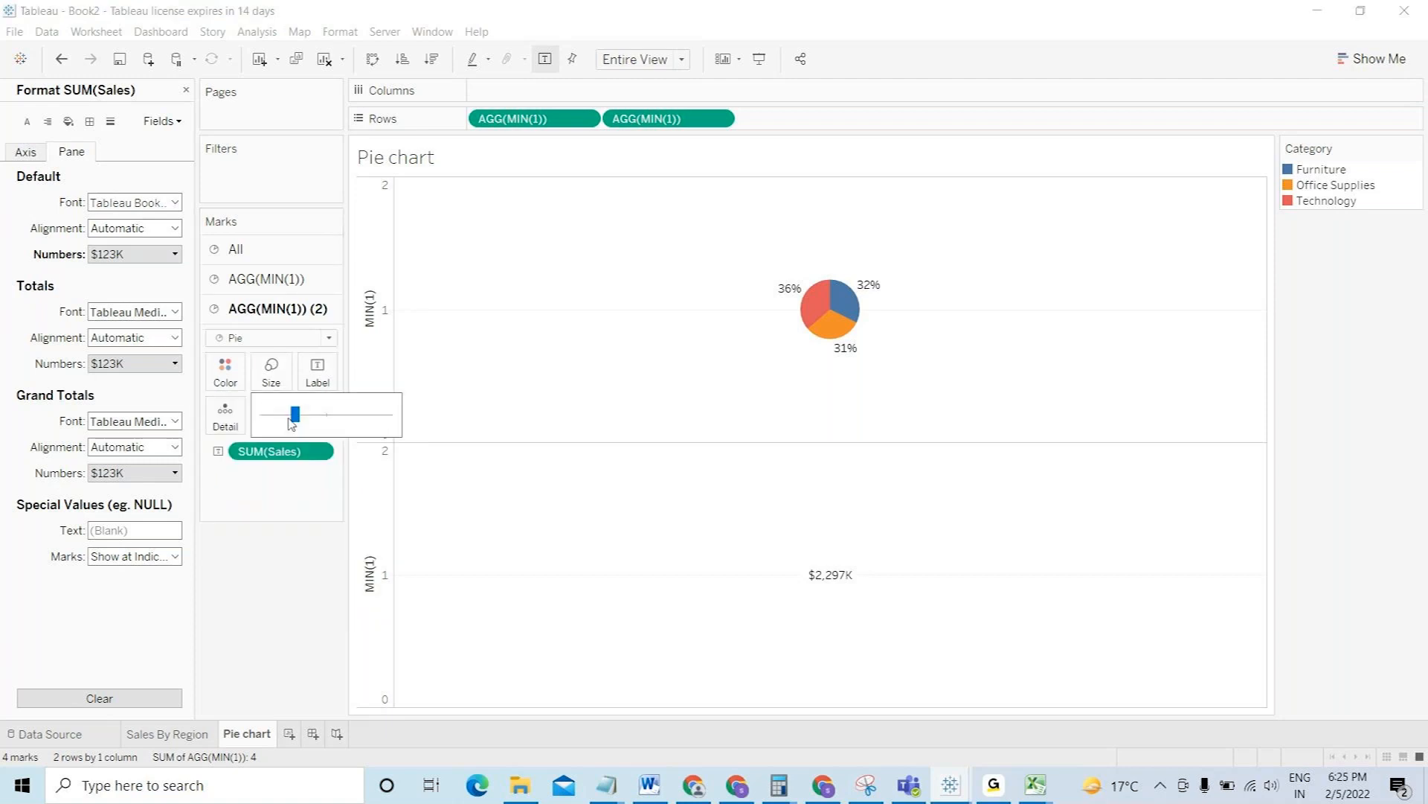
click(290, 418)
drag(288, 416, 286, 416)
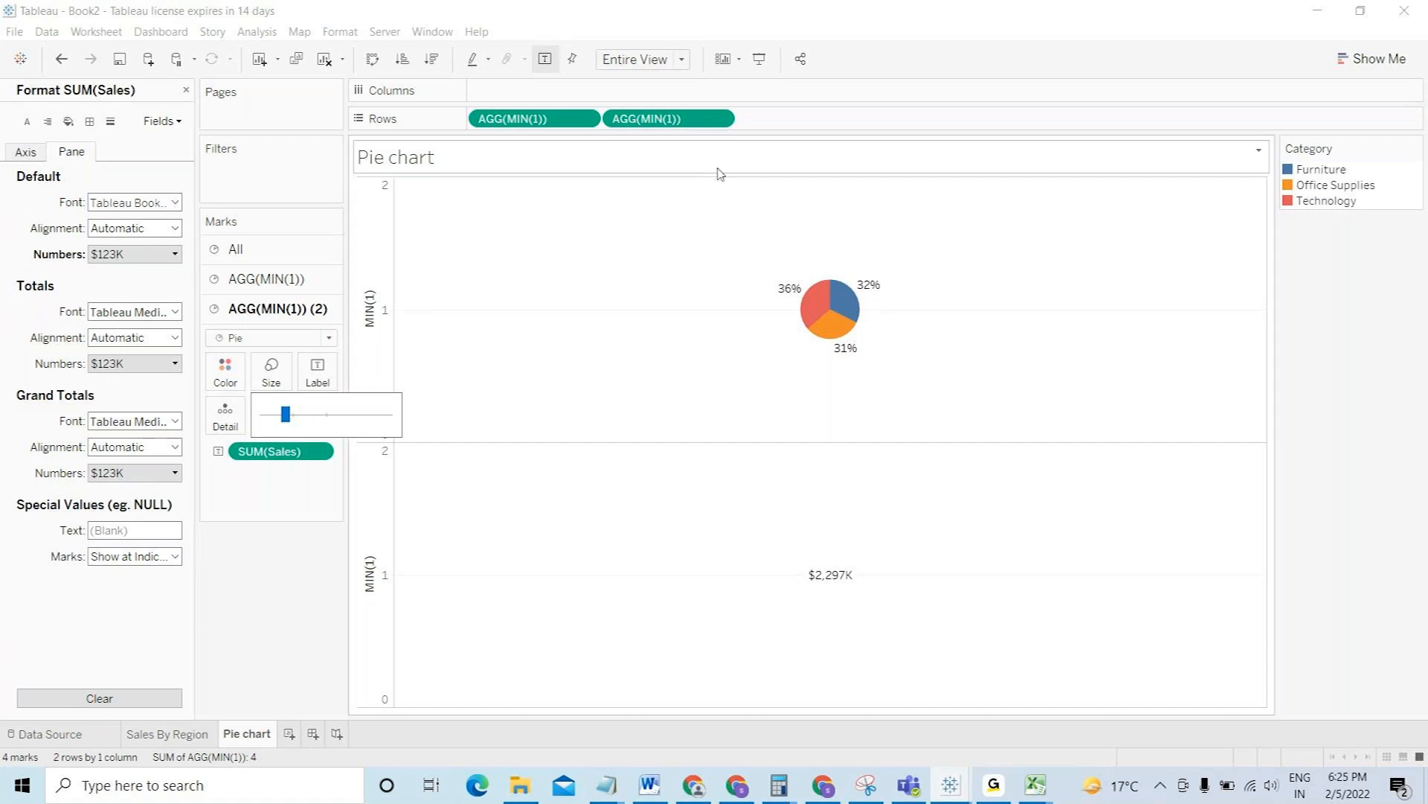
click(719, 119)
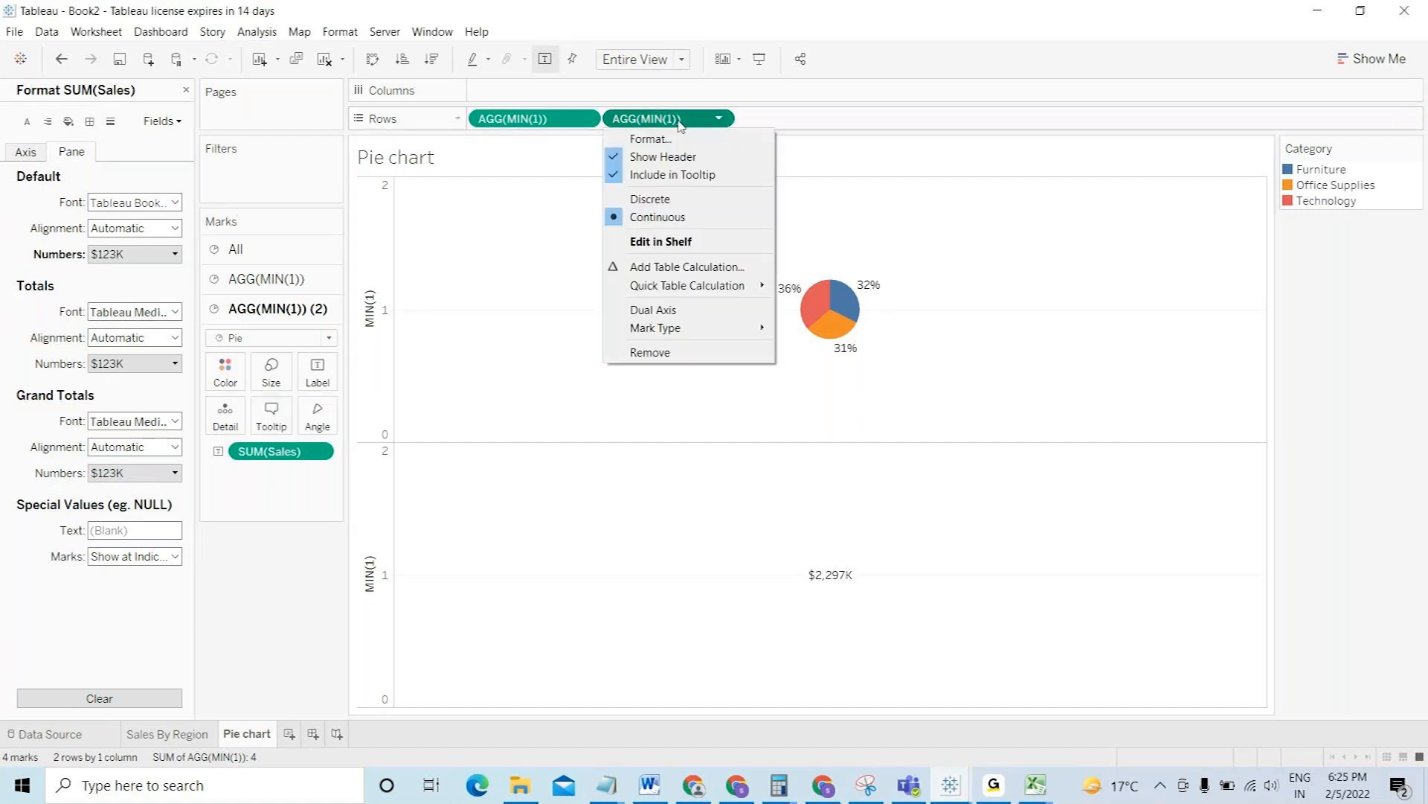
- Combine the two MIN(1) layers on a dual axis and hide the axis headers
click(675, 314)
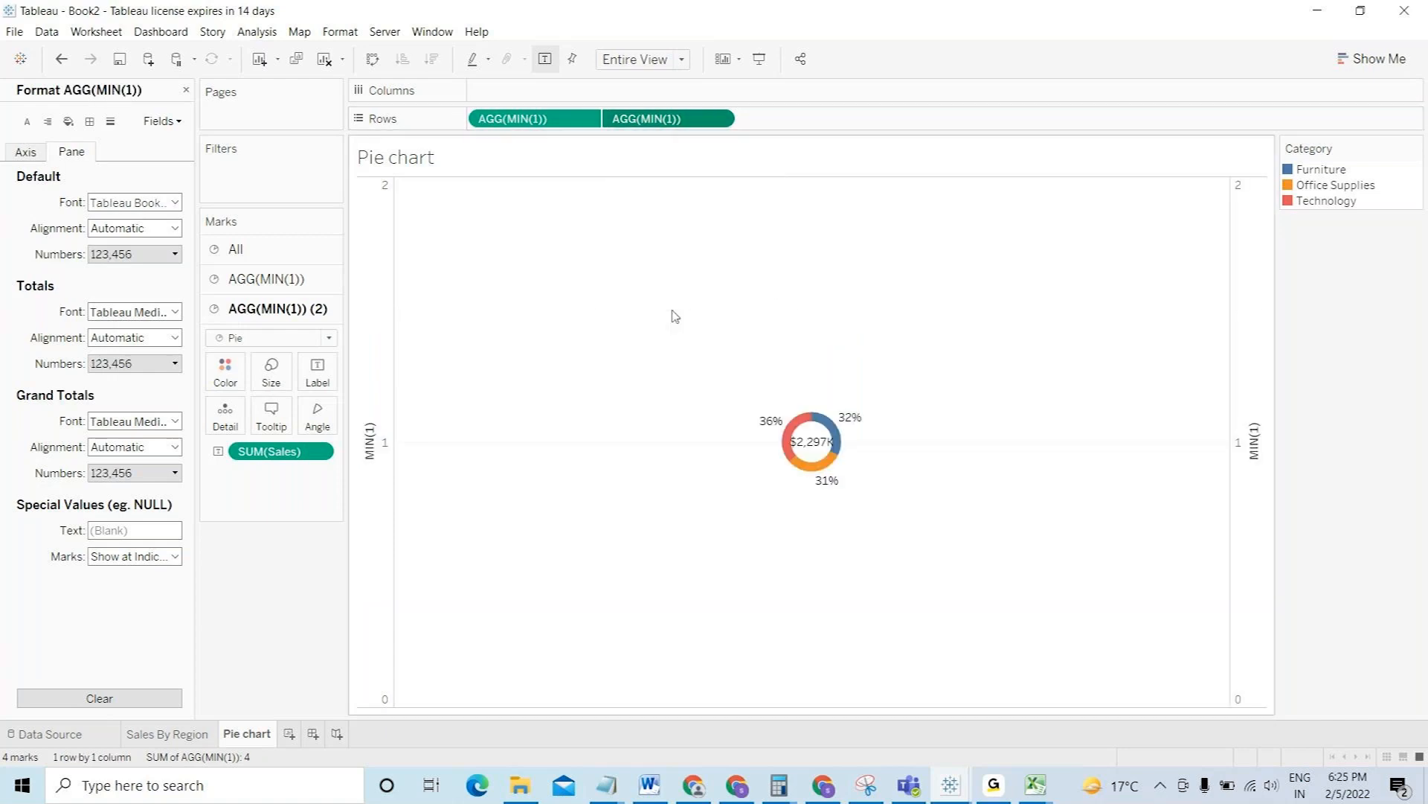
right_click(372, 391)
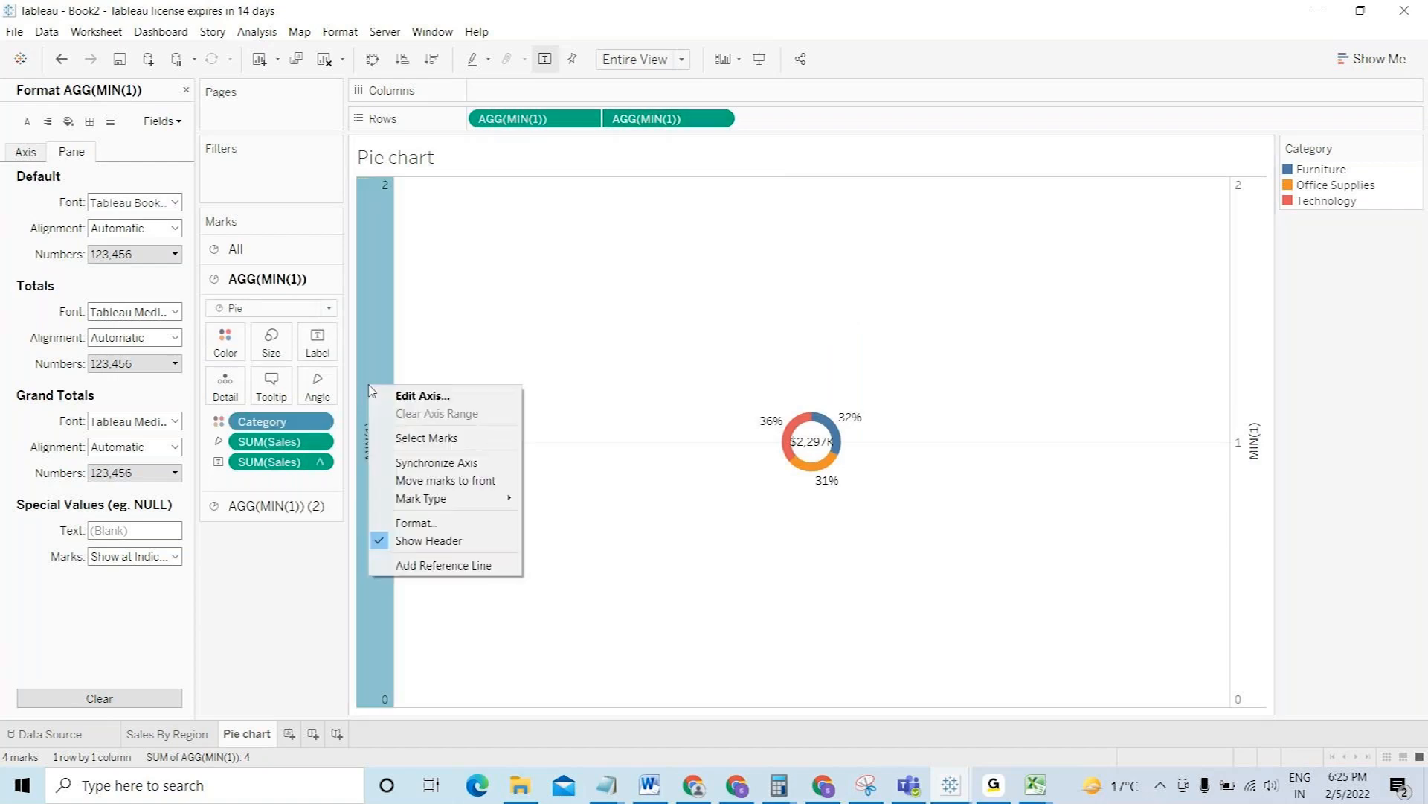
click(413, 541)
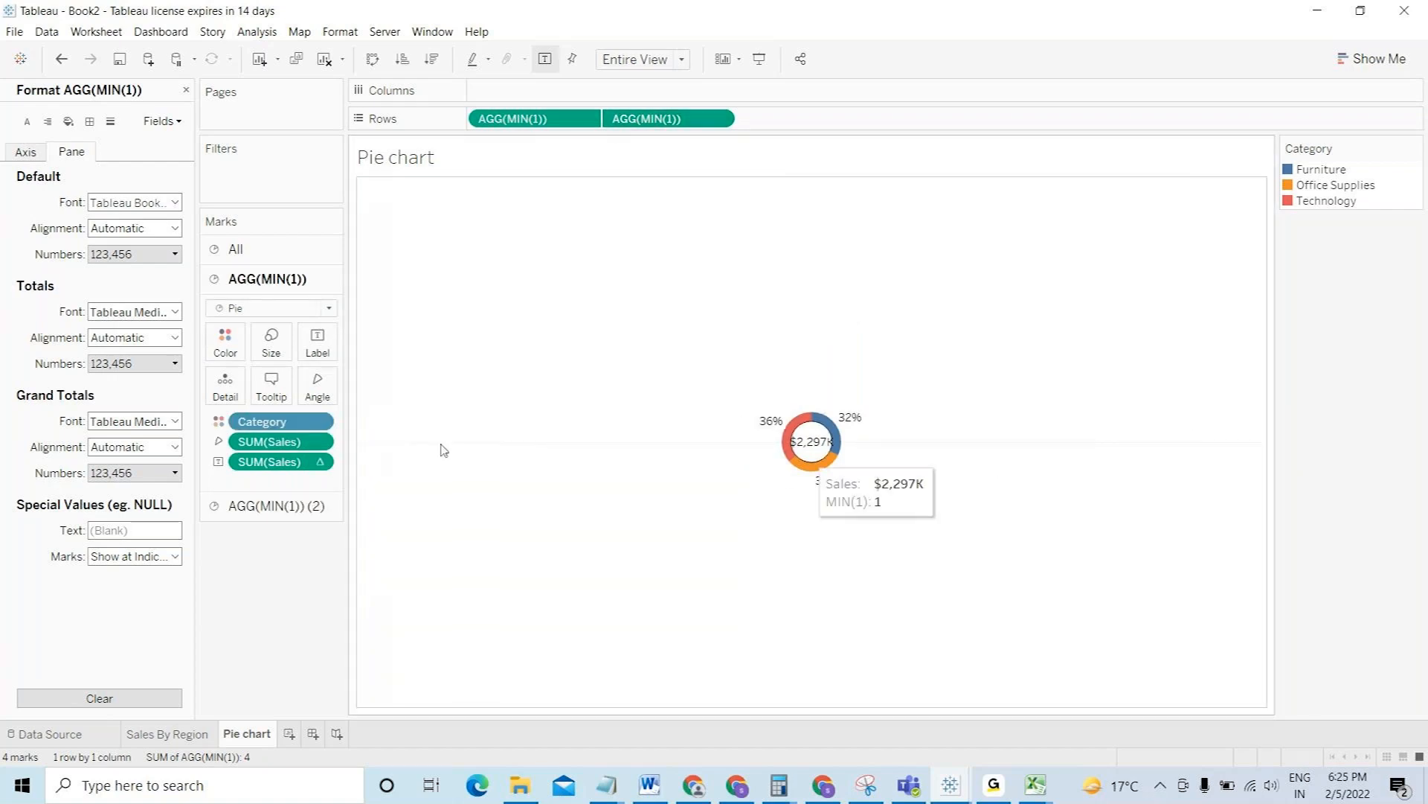
- Enlarge the pie and resize the inner white circle to set a moderately thick ring
click(265, 347)
drag(322, 388, 323, 384)
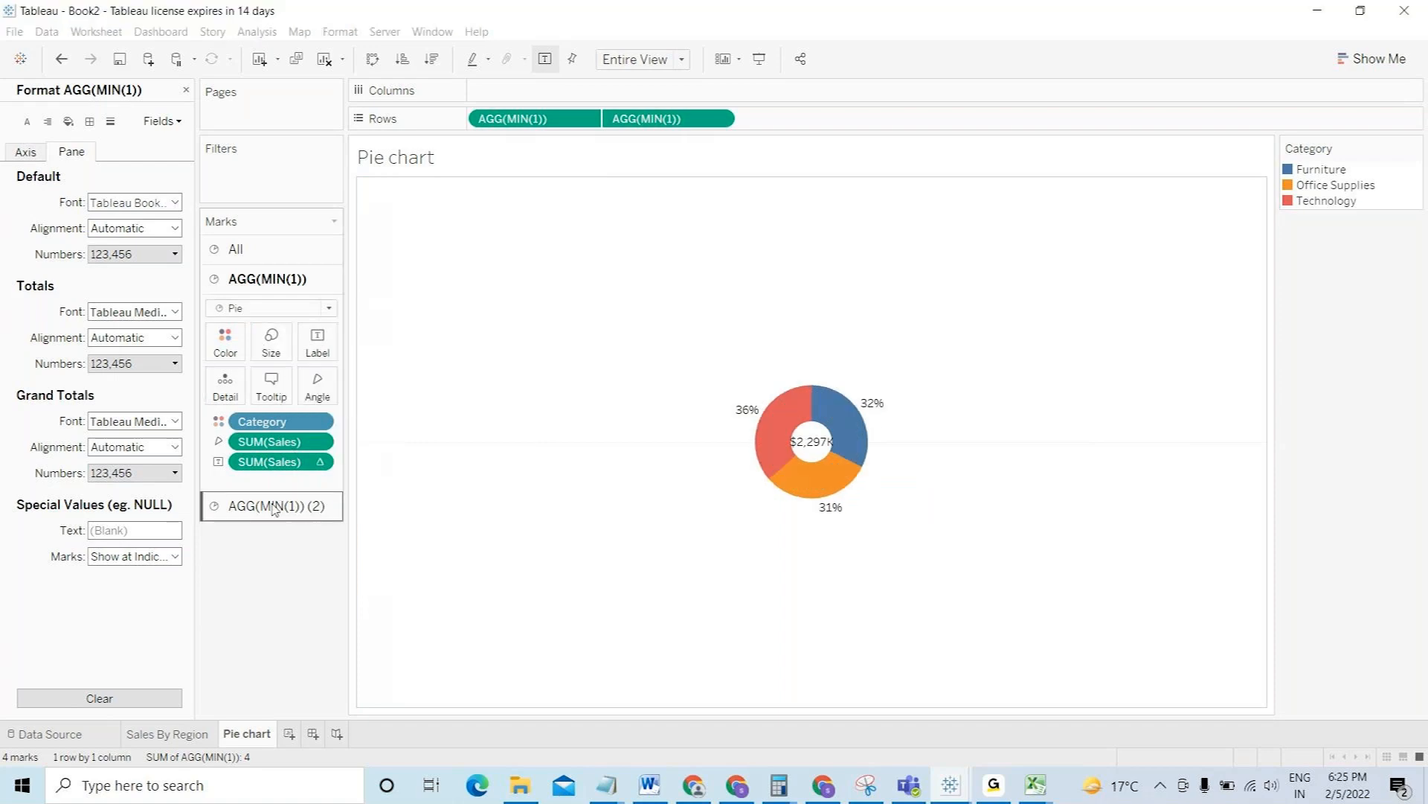
click(275, 505)
click(271, 372)
click(316, 414)
drag(316, 417, 306, 414)
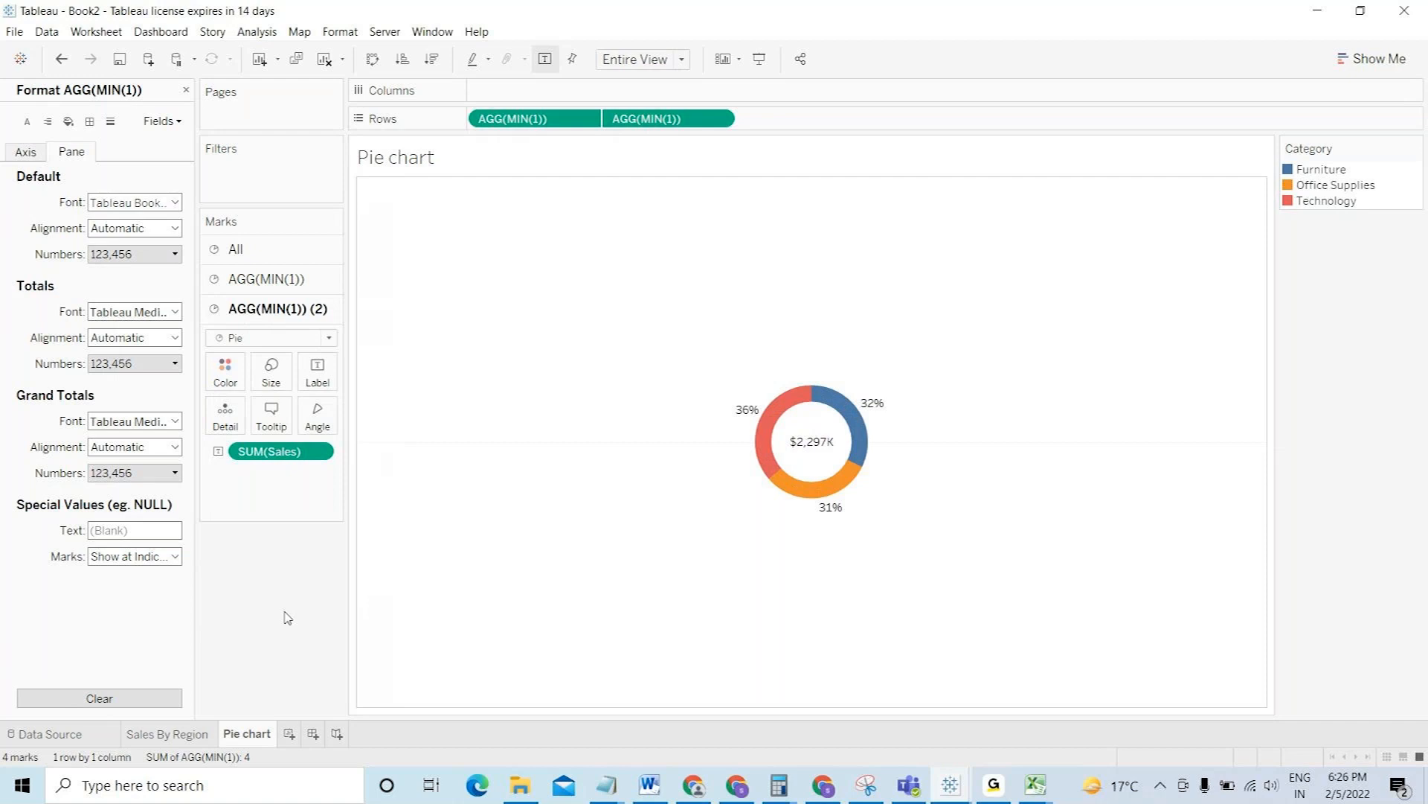
- Rename the Pie chart sheet to 'Donut' and close the Format pane
double_click(262, 737)
text(Donut)
key(Return)
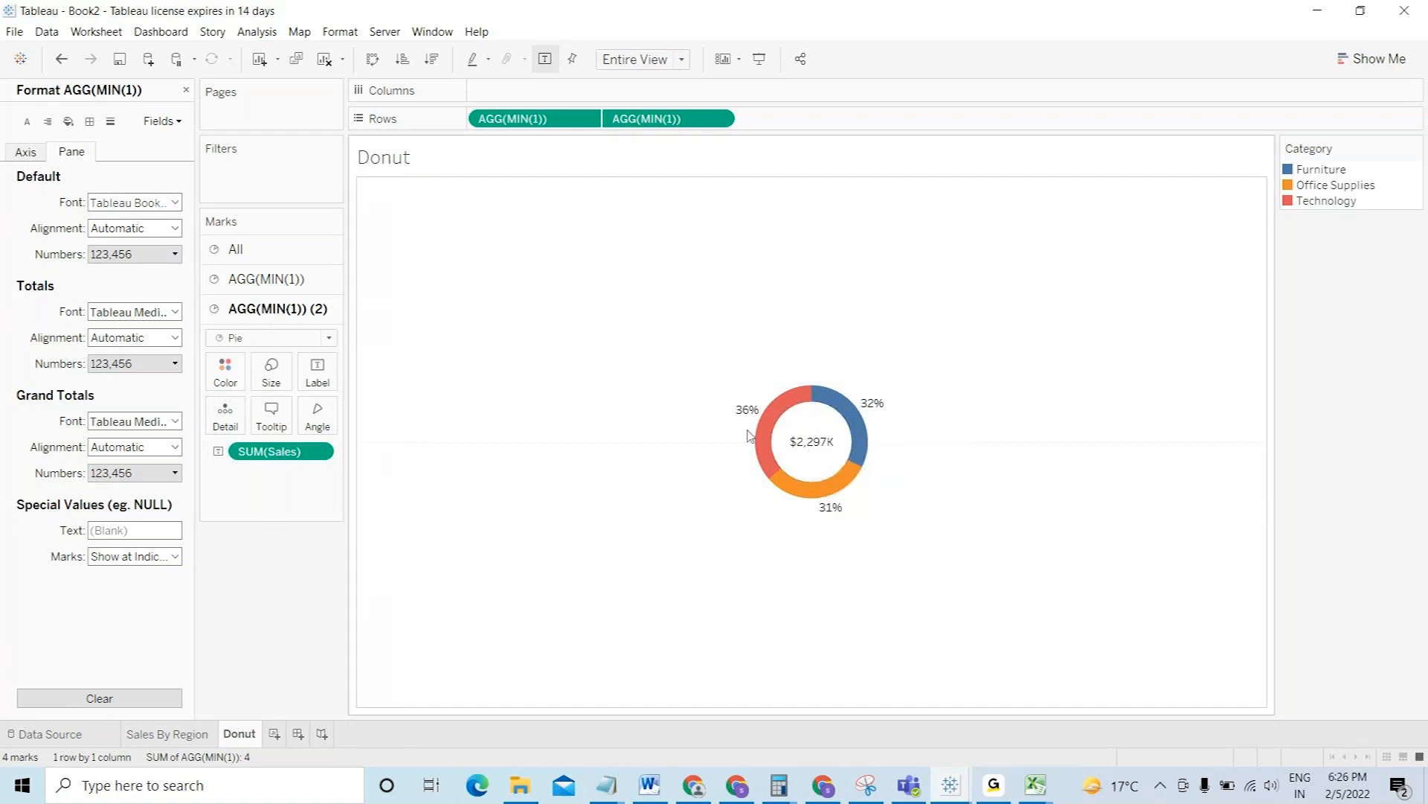
mouse_move(760, 432)
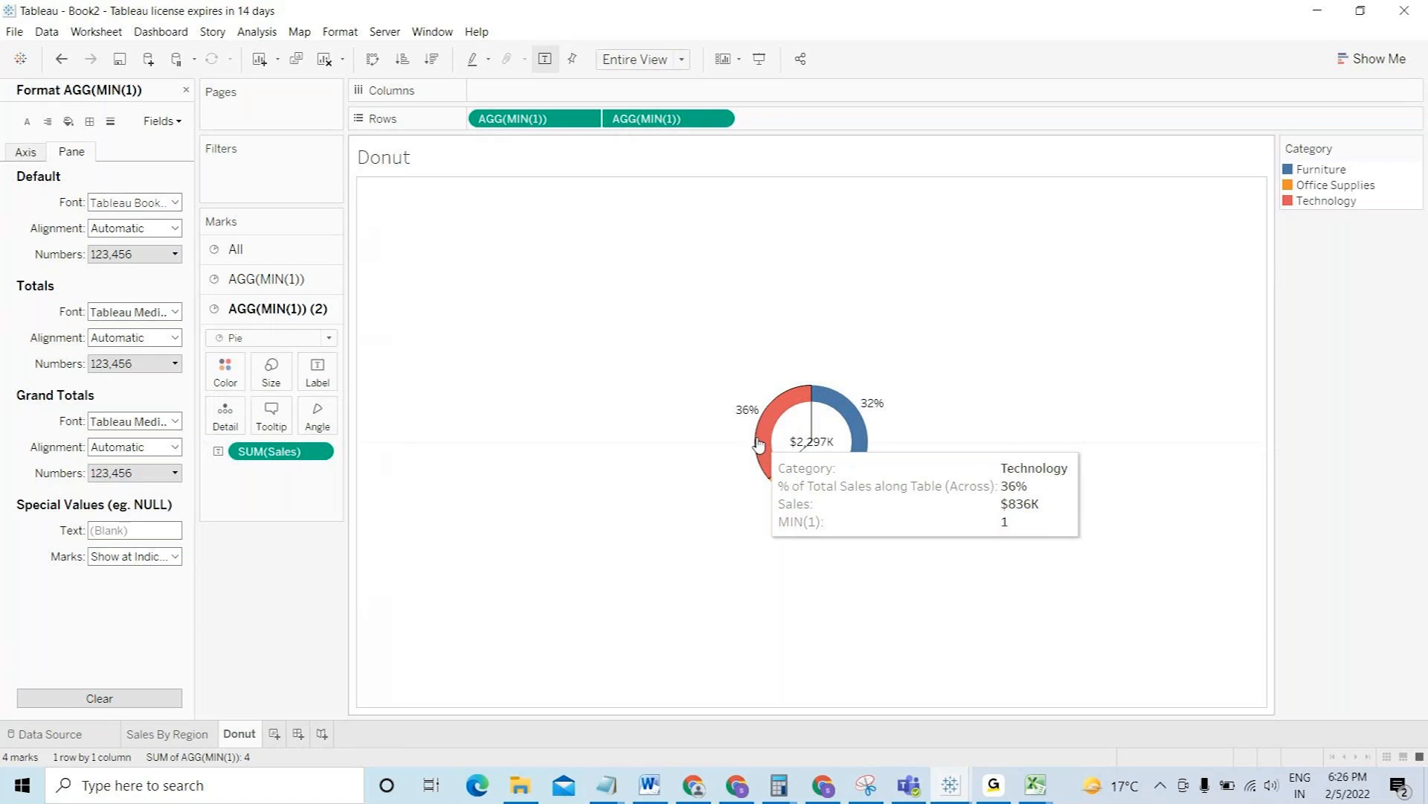
mouse_move(854, 409)
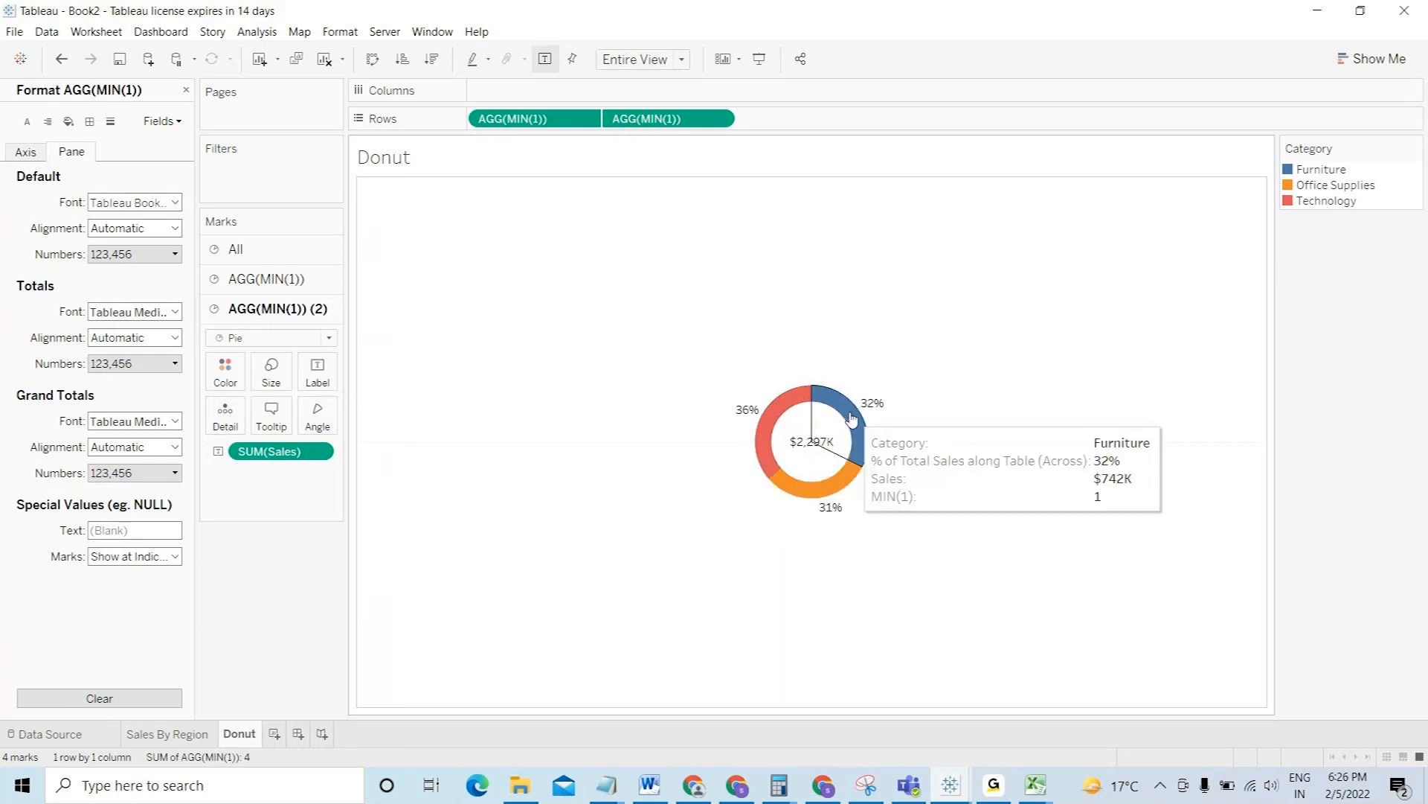
mouse_move(809, 476)
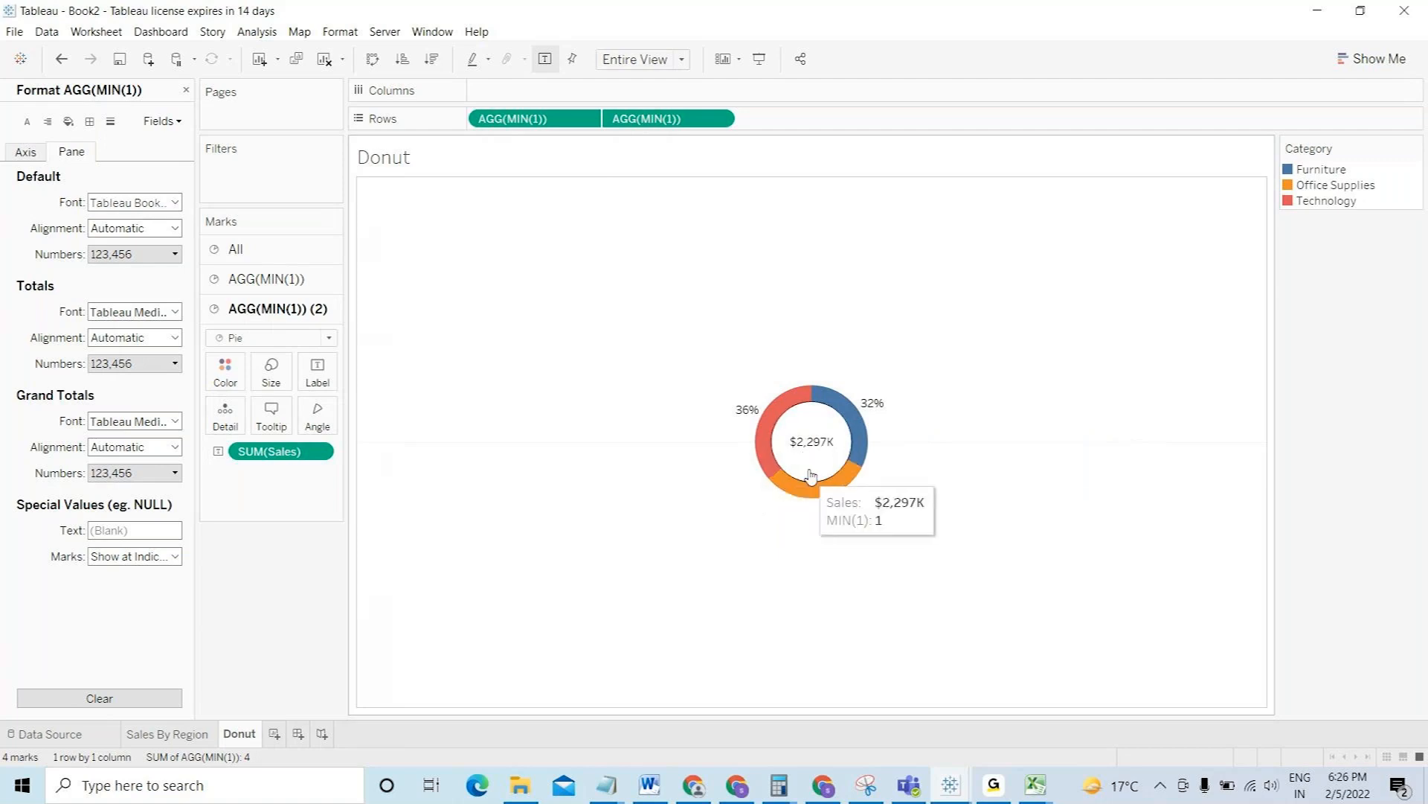
click(187, 90)
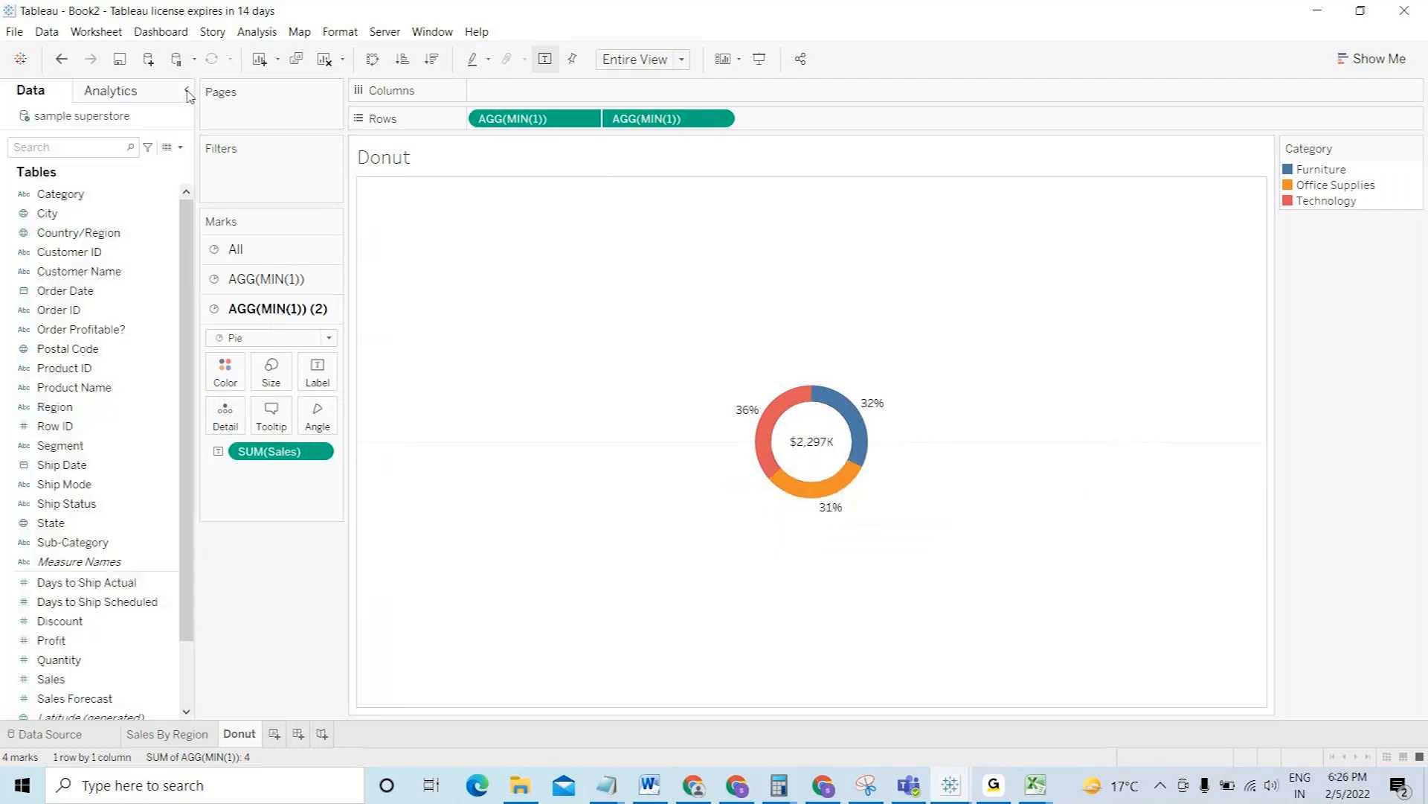
- Add a new worksheet named 'Maps'
click(275, 735)
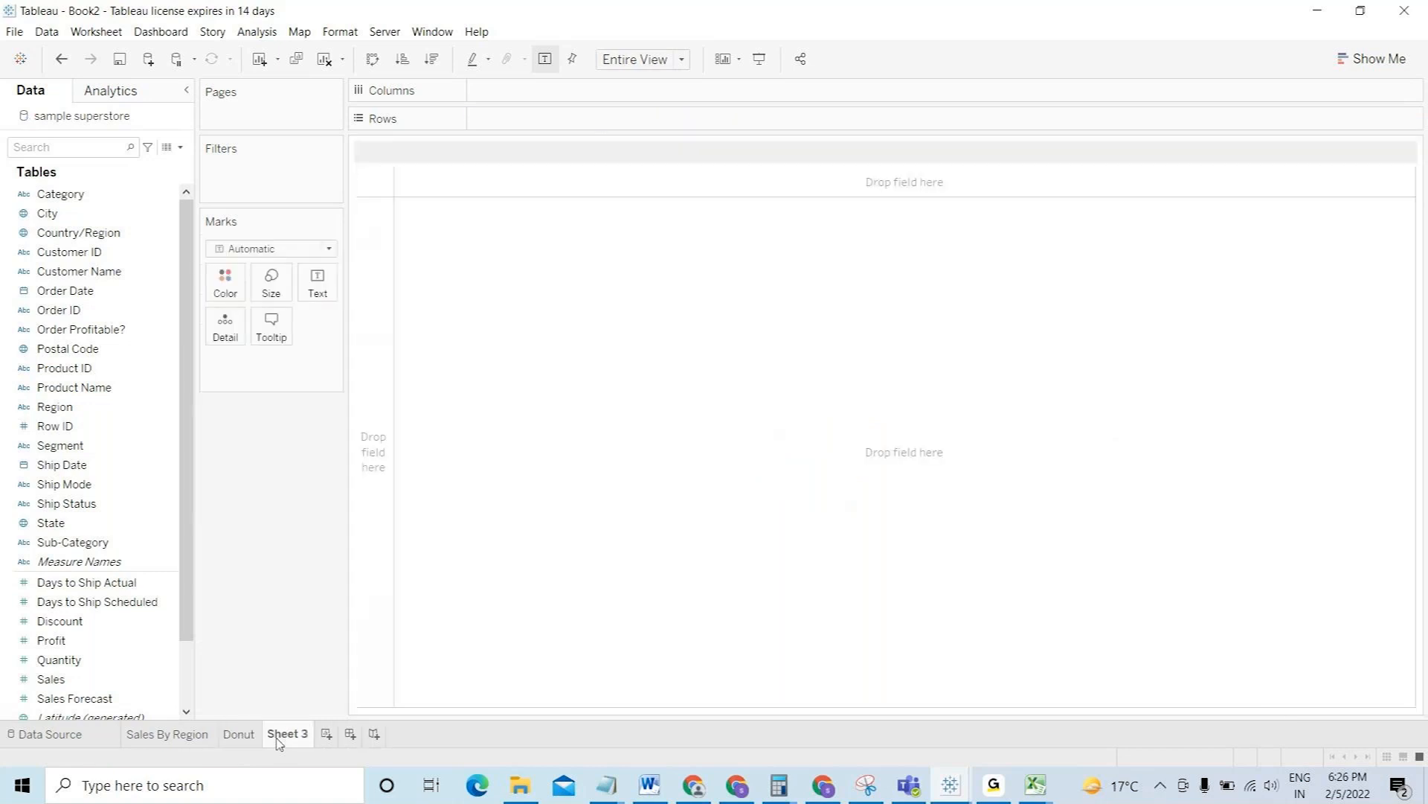
double_click(277, 737)
text(Maps)
key(Return)
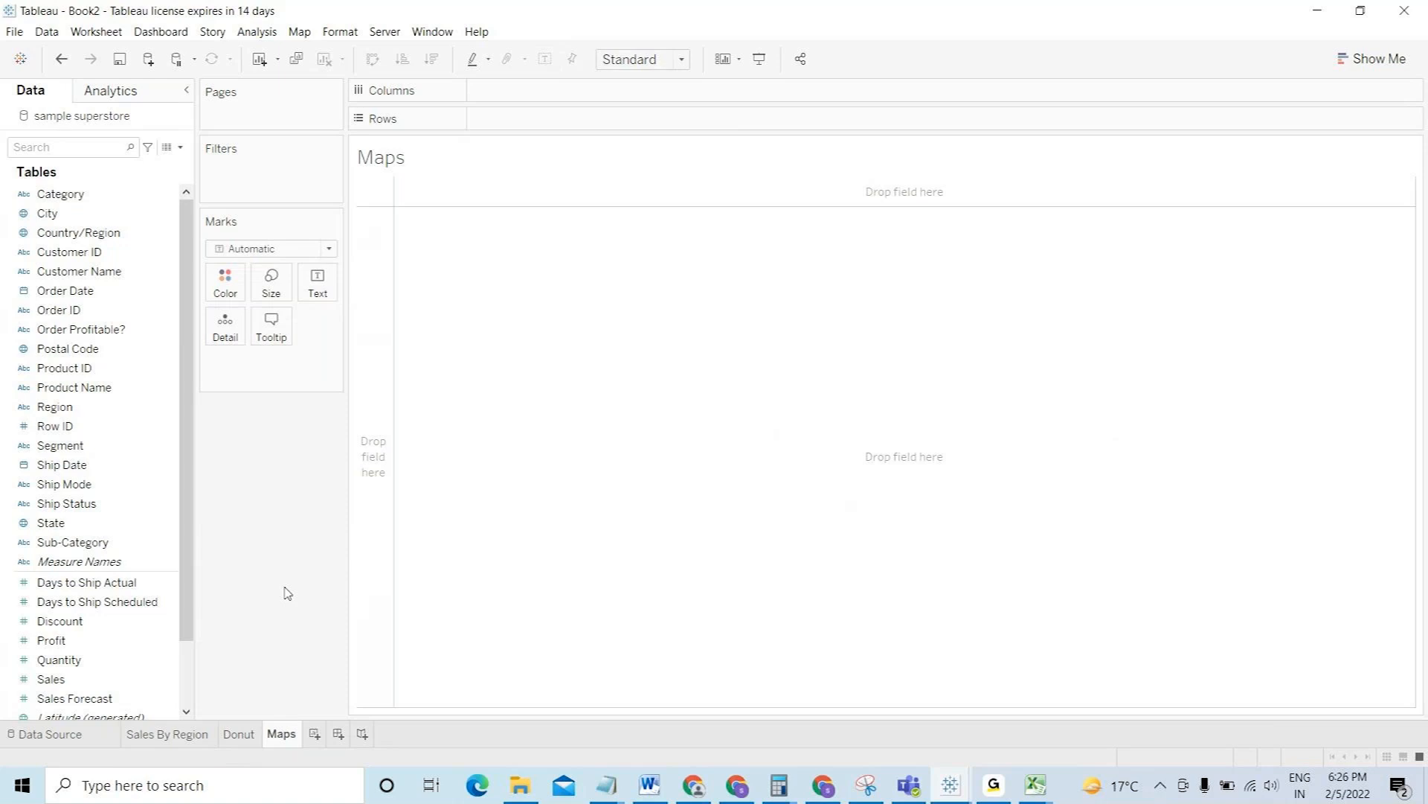
- Search the Data pane for State and add it to plot every US state on a map
drag(192, 555, 192, 526)
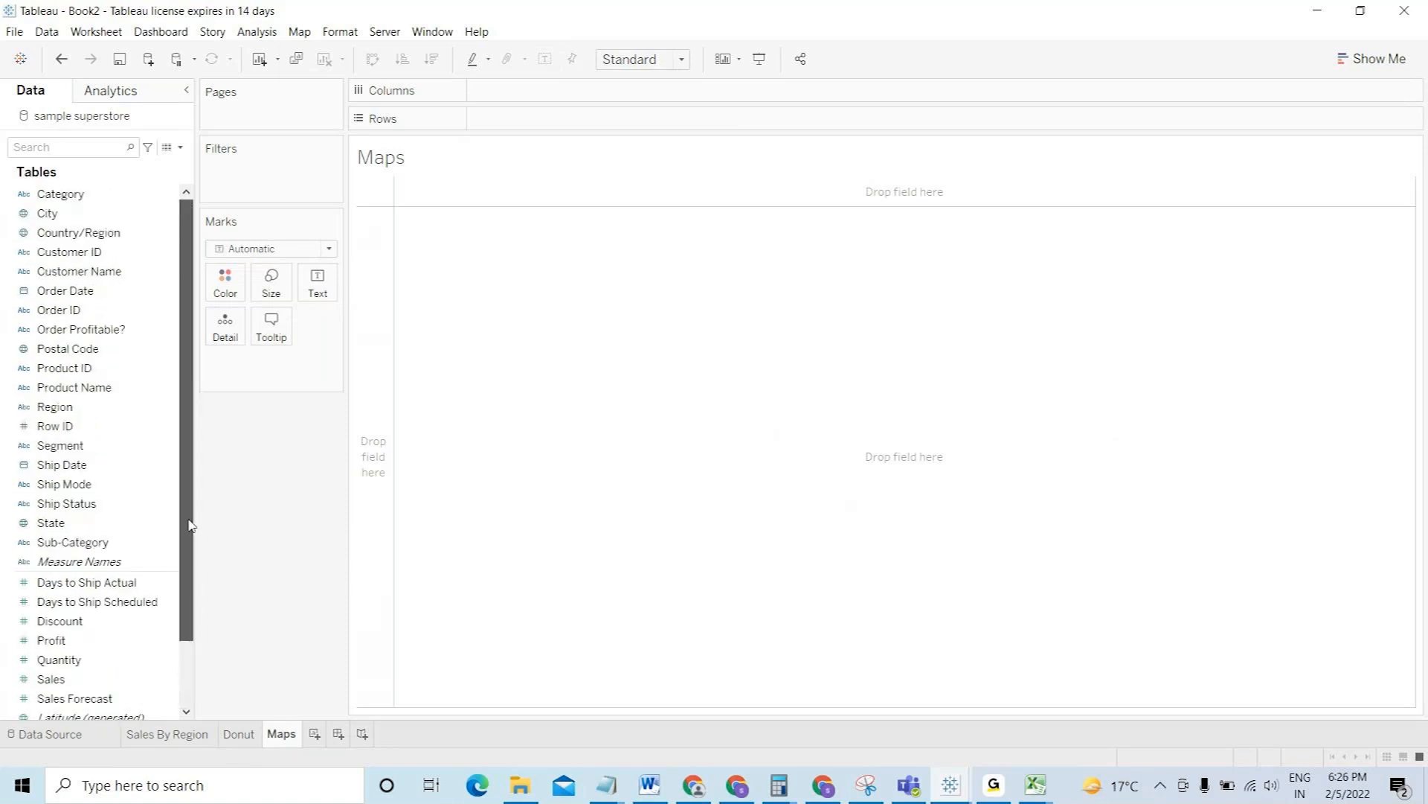
click(80, 156)
text(ta)
click(65, 252)
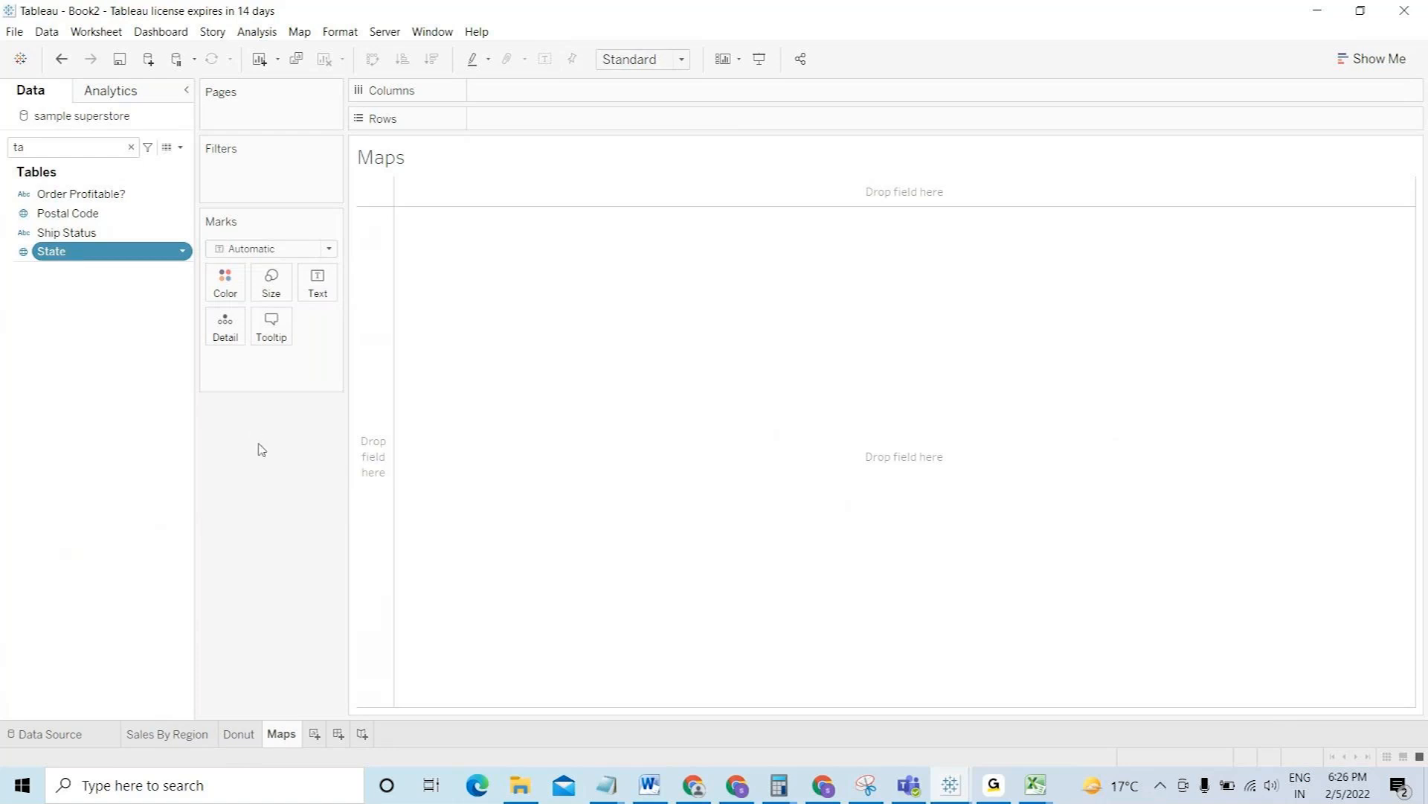
key(Return)
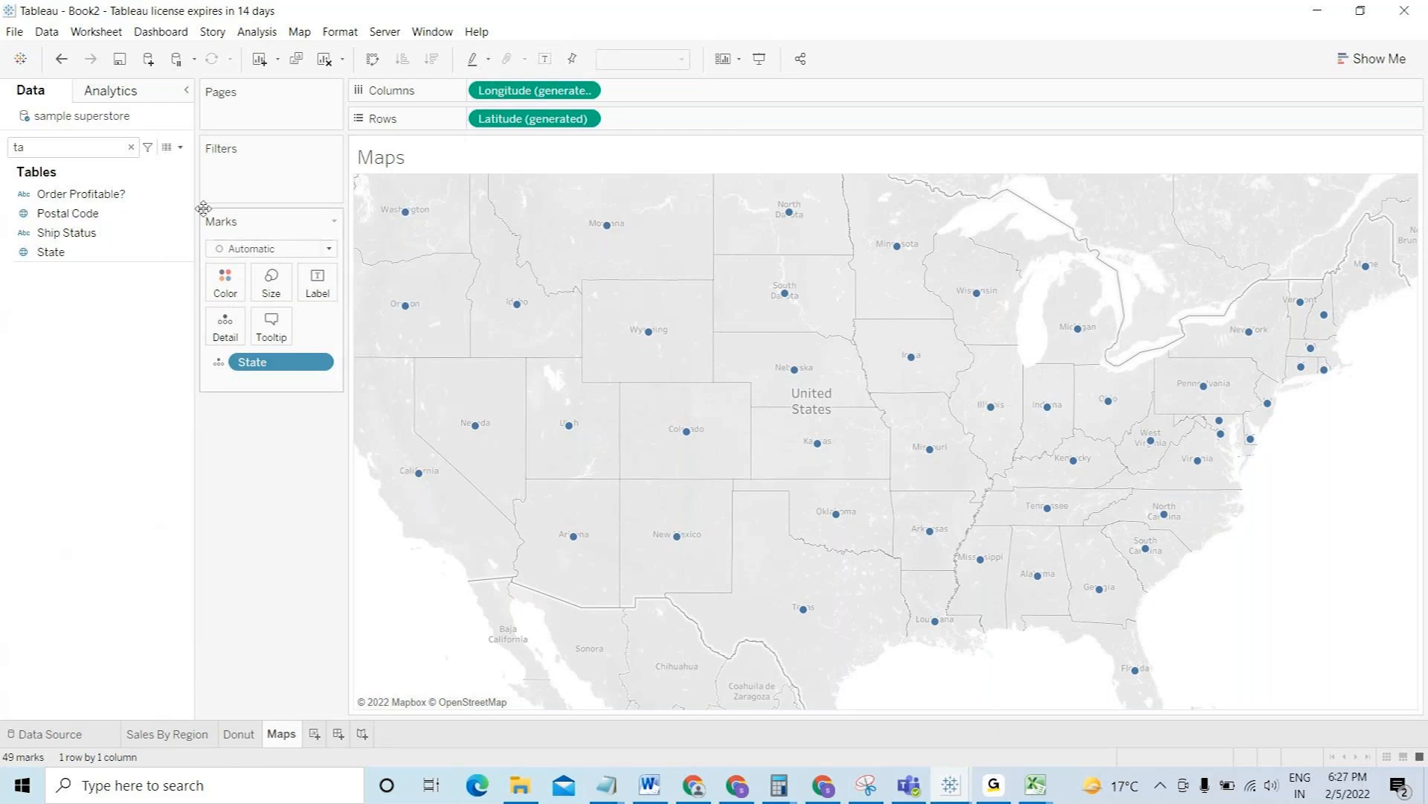
click(260, 250)
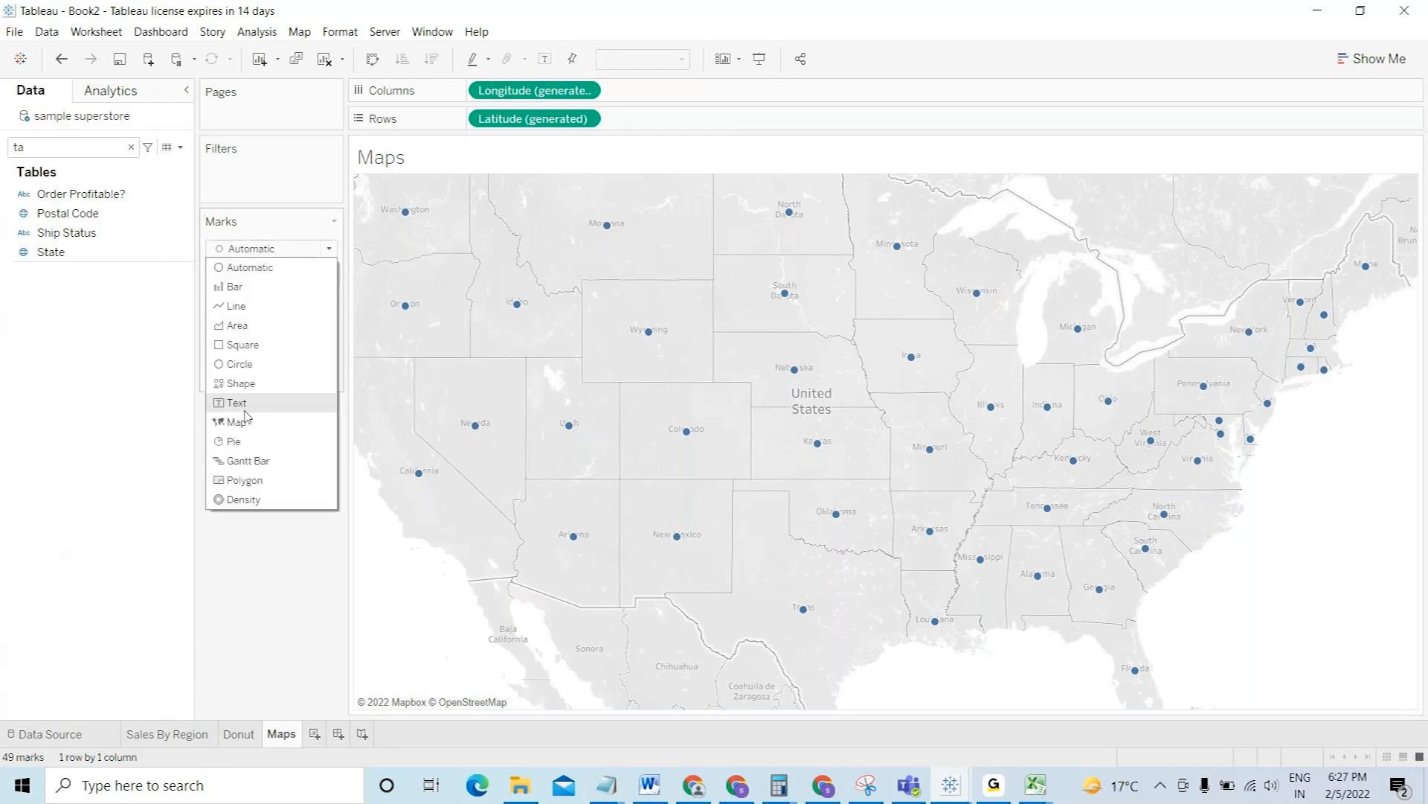
- Switch to filled map marks, label states with Sales and Profit, and colour them by Profit
click(246, 426)
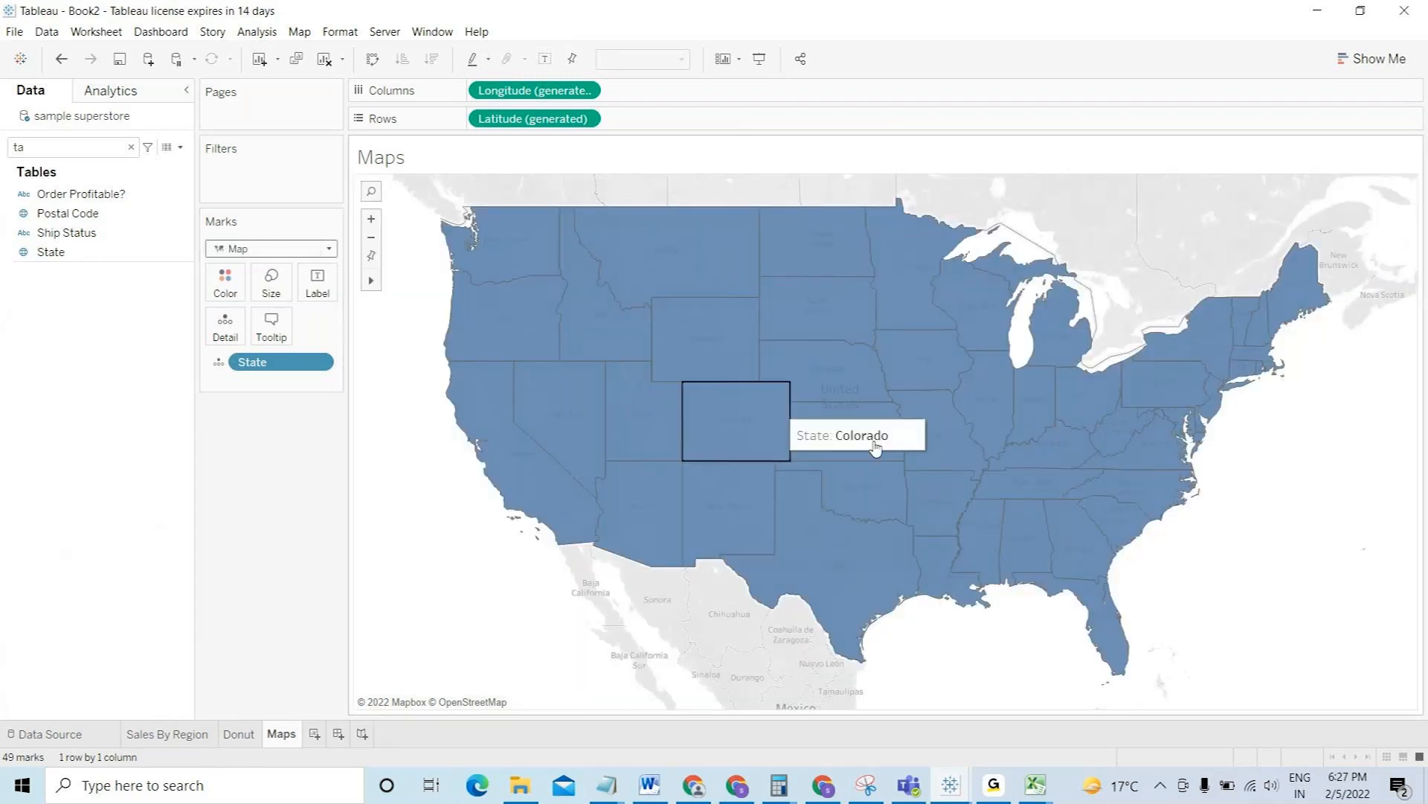
click(131, 147)
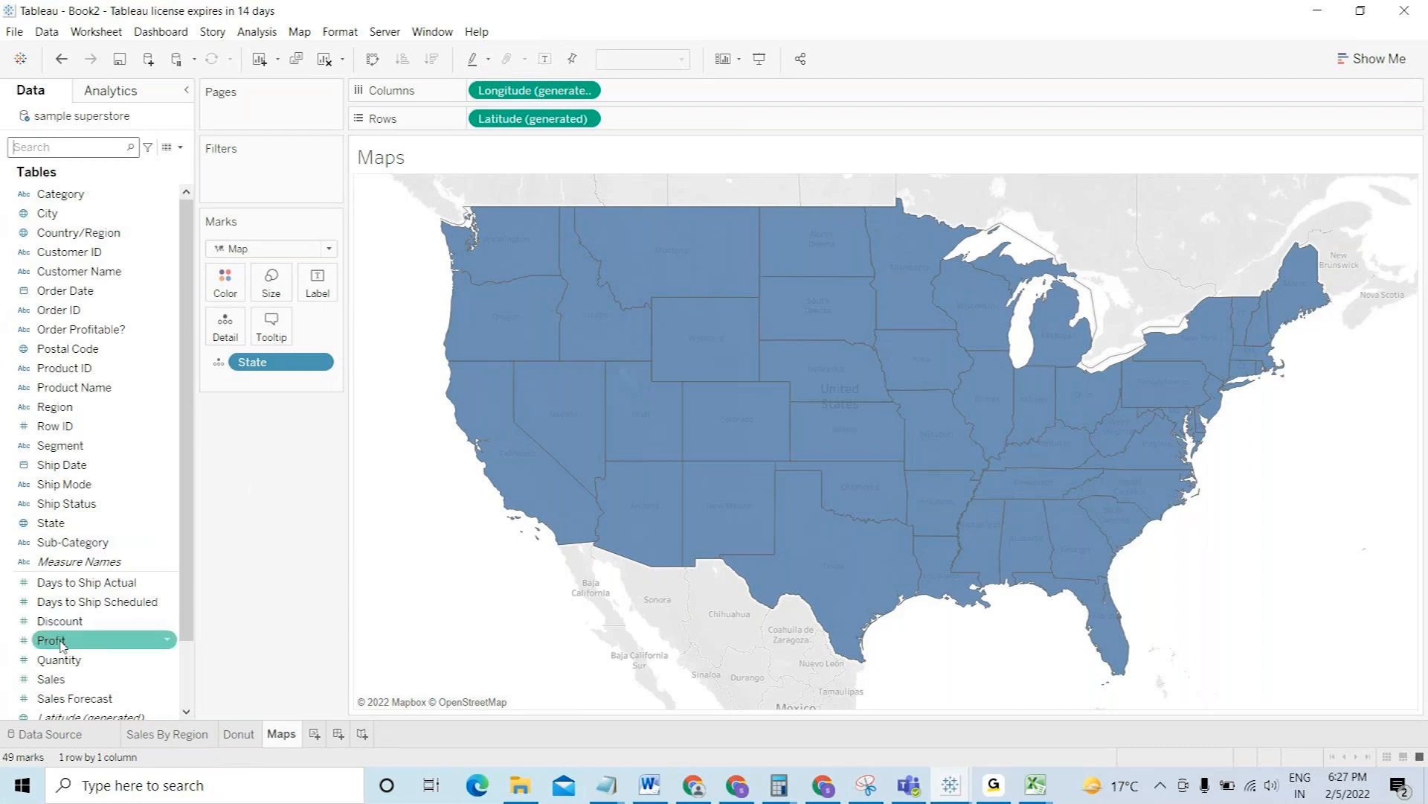
drag(54, 678, 314, 283)
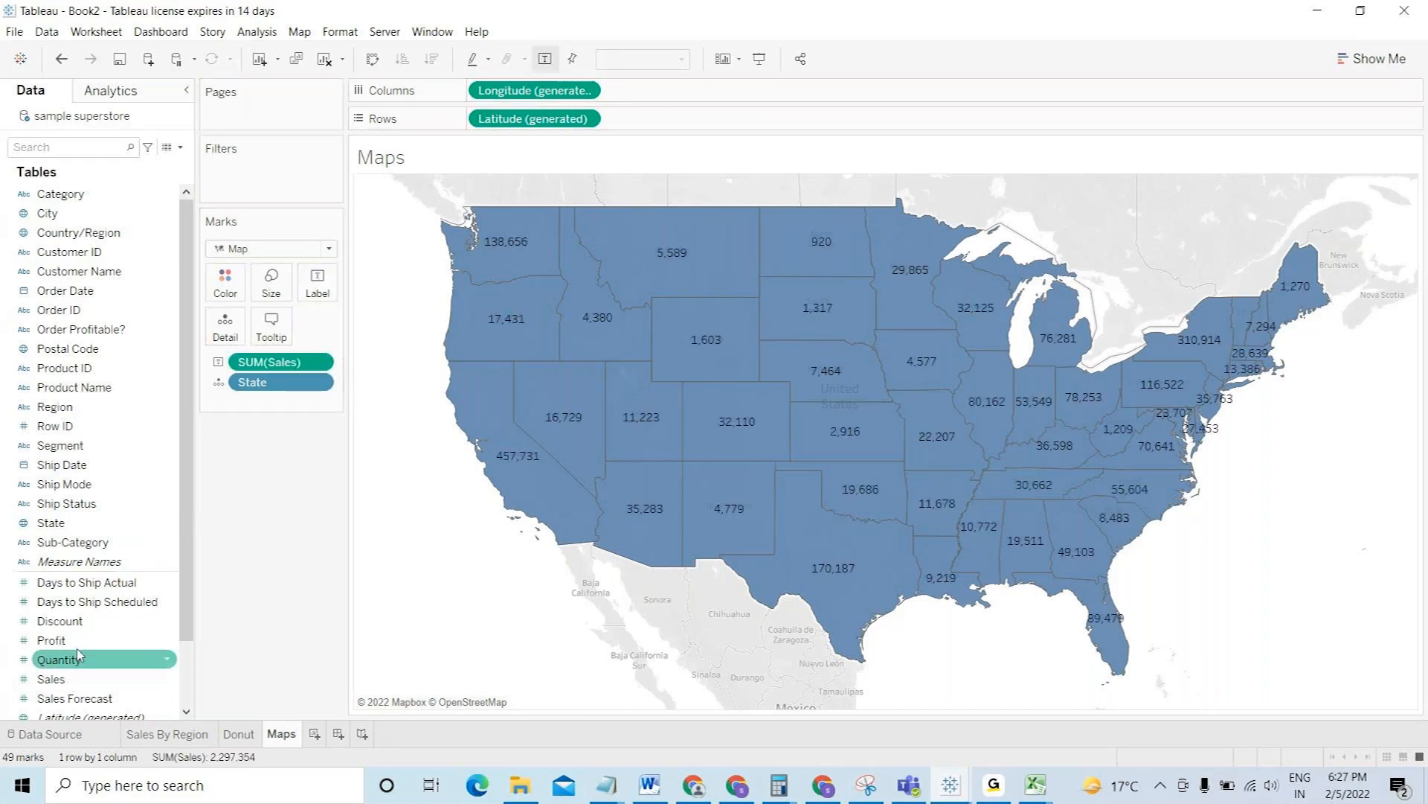
drag(78, 651, 332, 296)
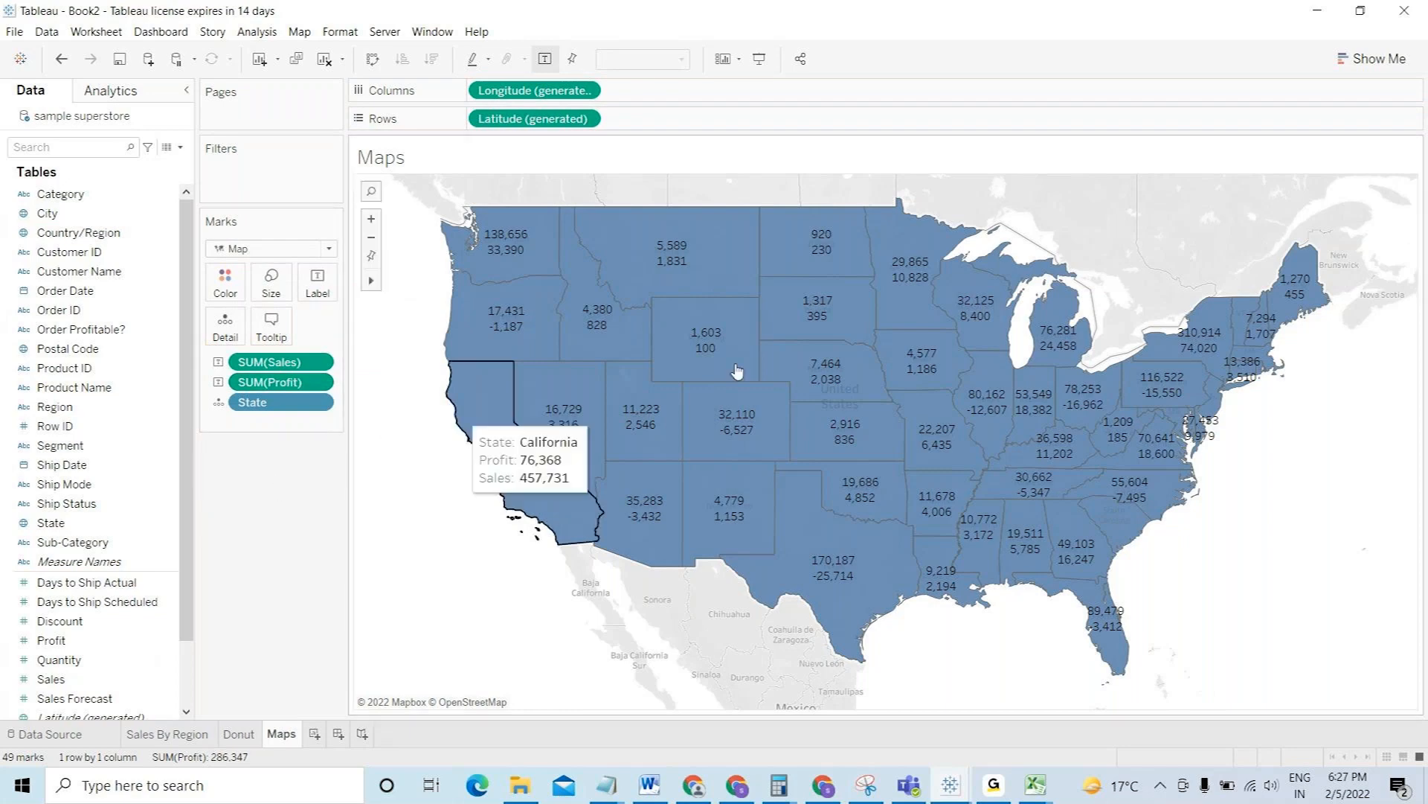
drag(50, 640, 225, 295)
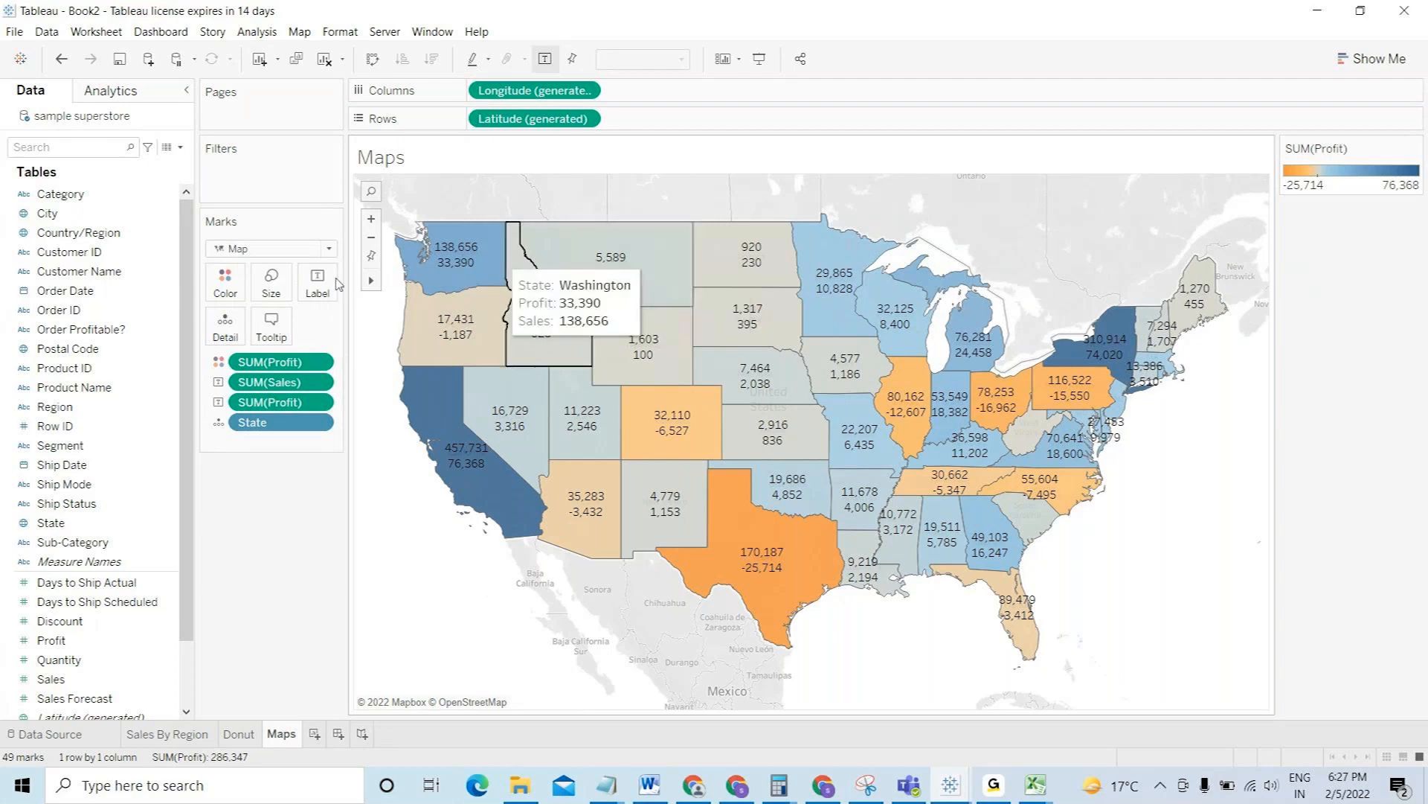
click(225, 283)
- Apply the Red-Green Diverging palette to Profit and add State names to the labels
click(275, 338)
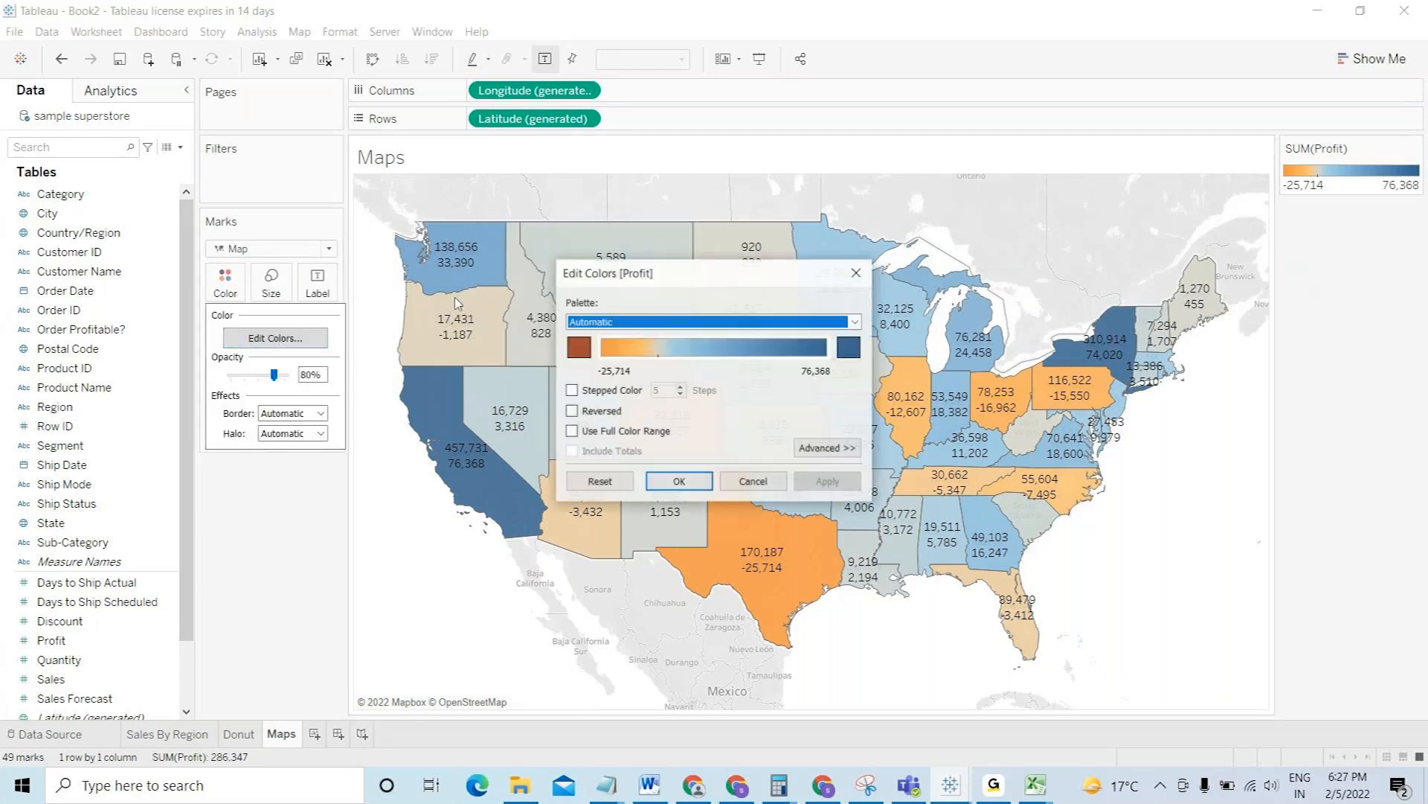
click(639, 321)
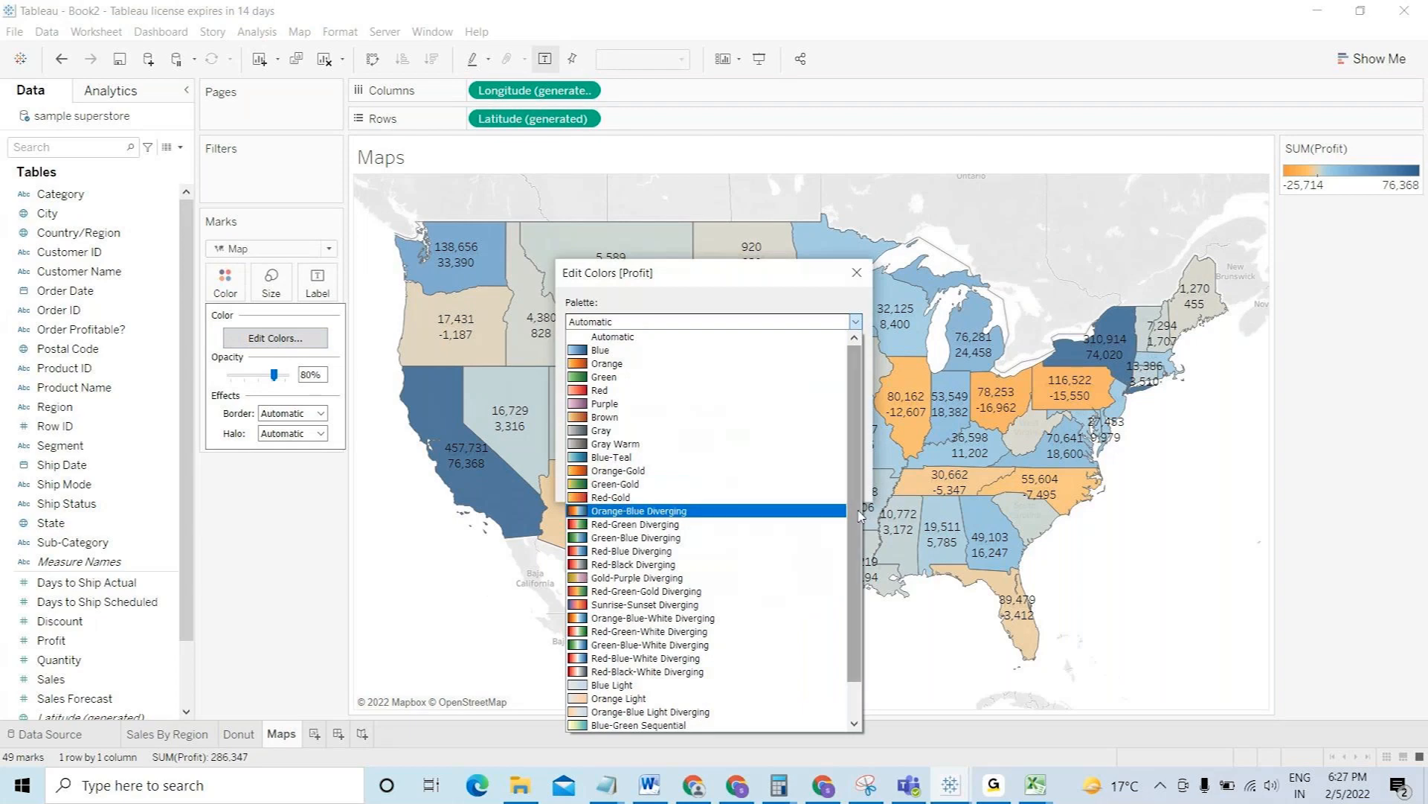
drag(859, 514, 860, 558)
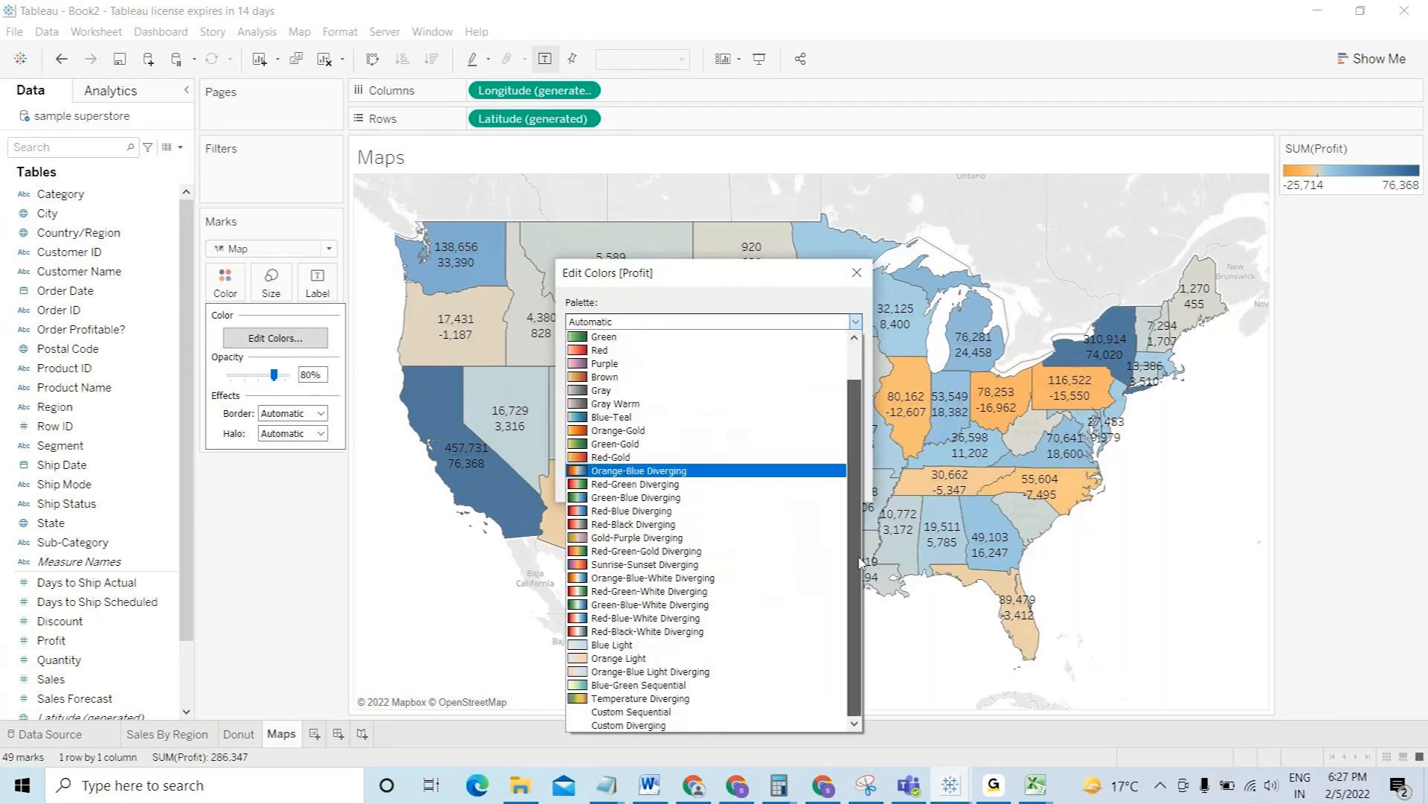
click(665, 486)
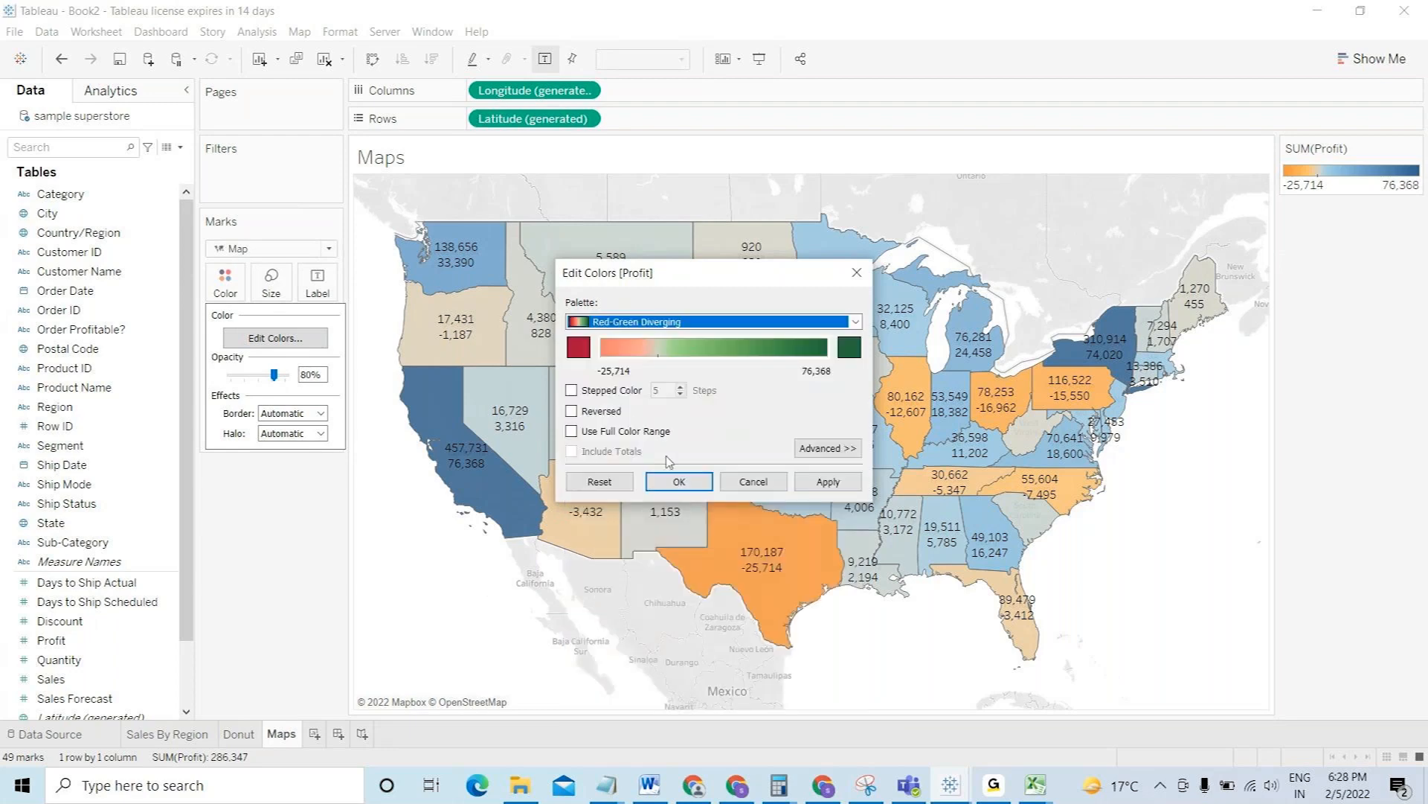
click(679, 481)
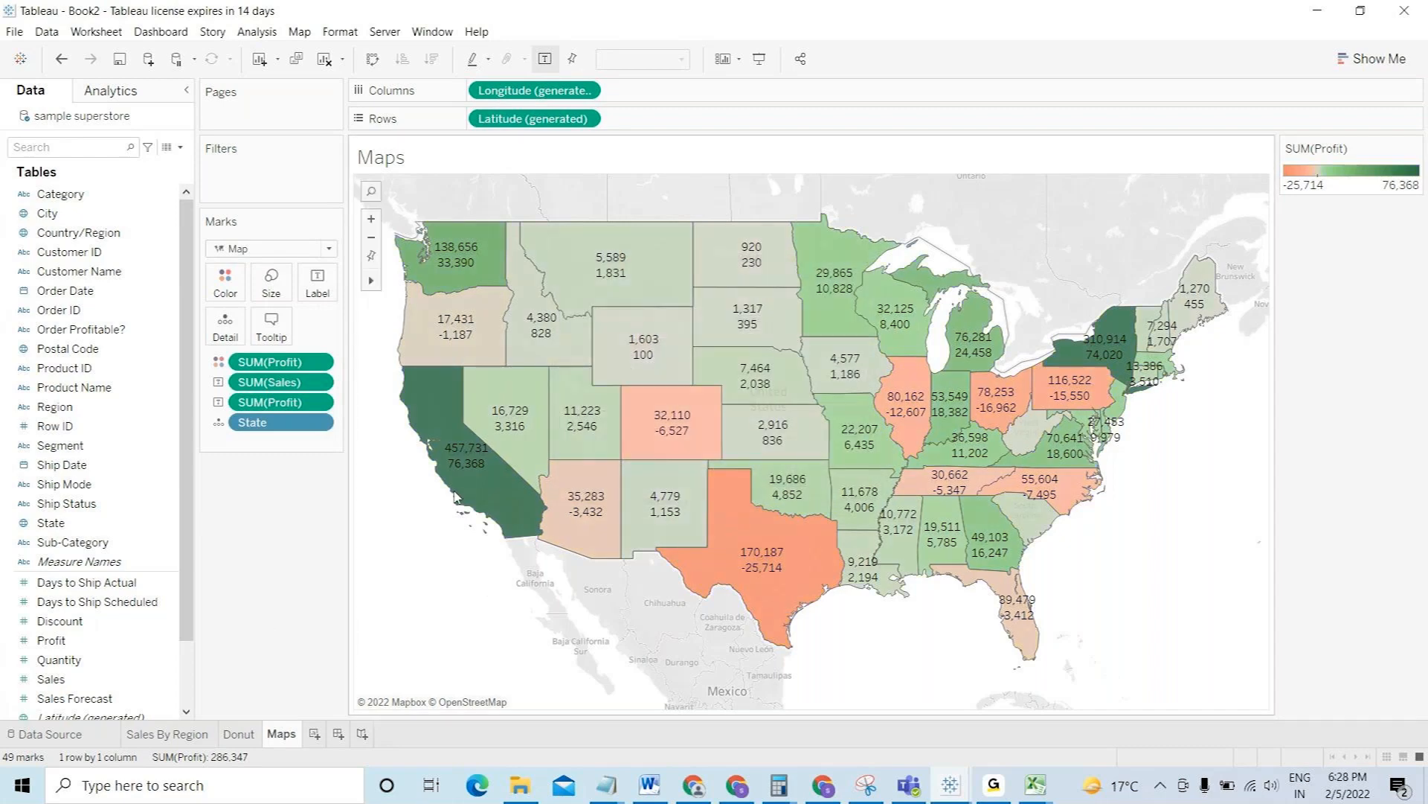
mouse_move(470, 495)
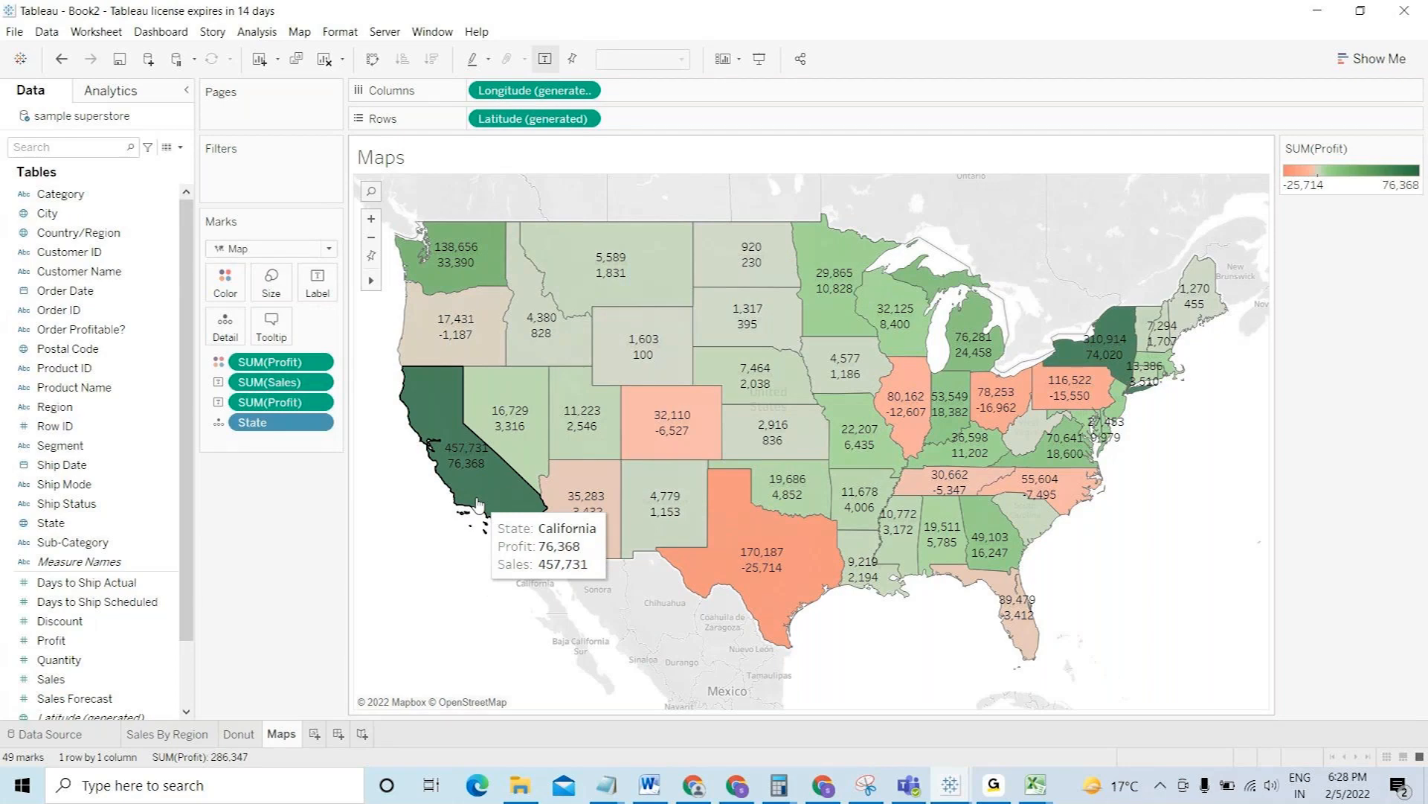
mouse_move(748, 498)
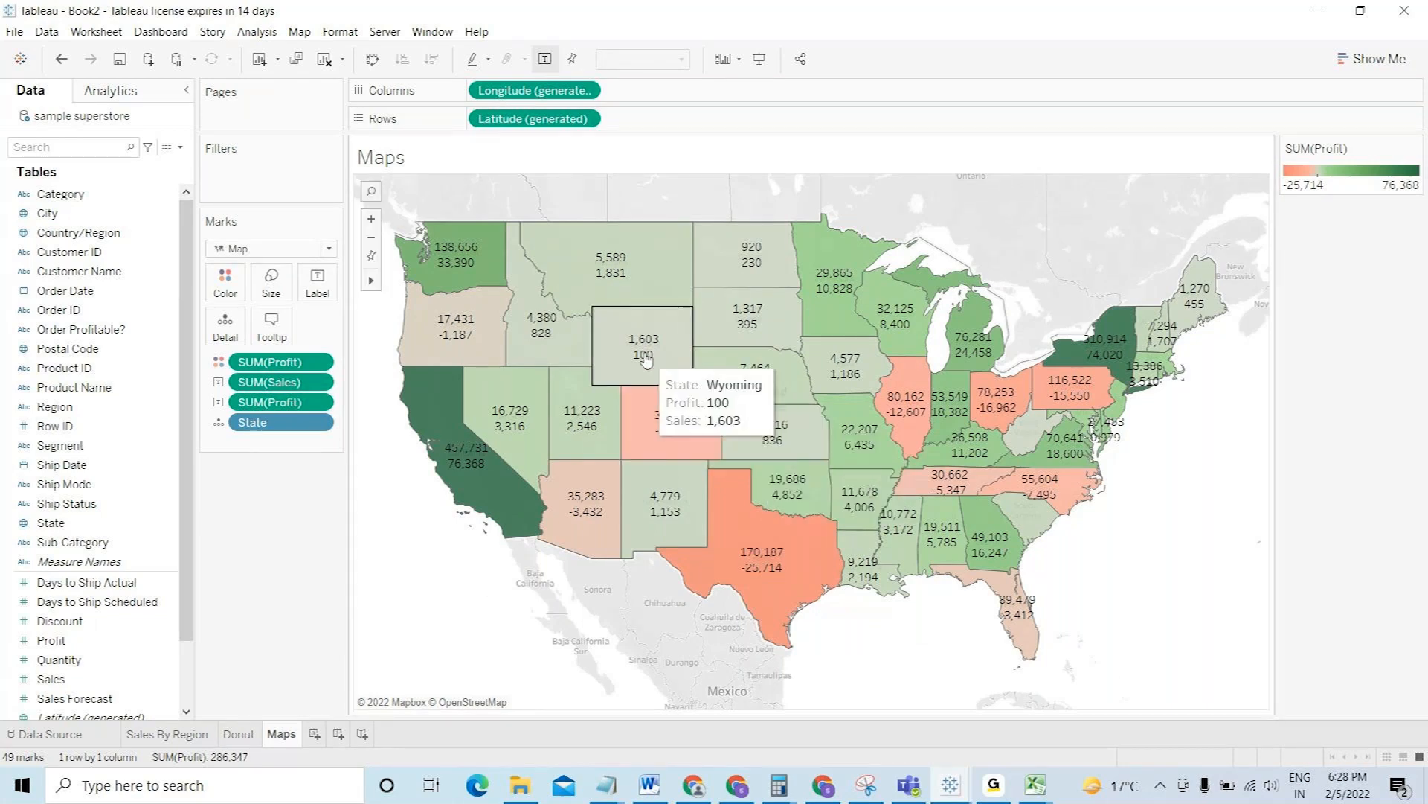
drag(50, 522, 316, 284)
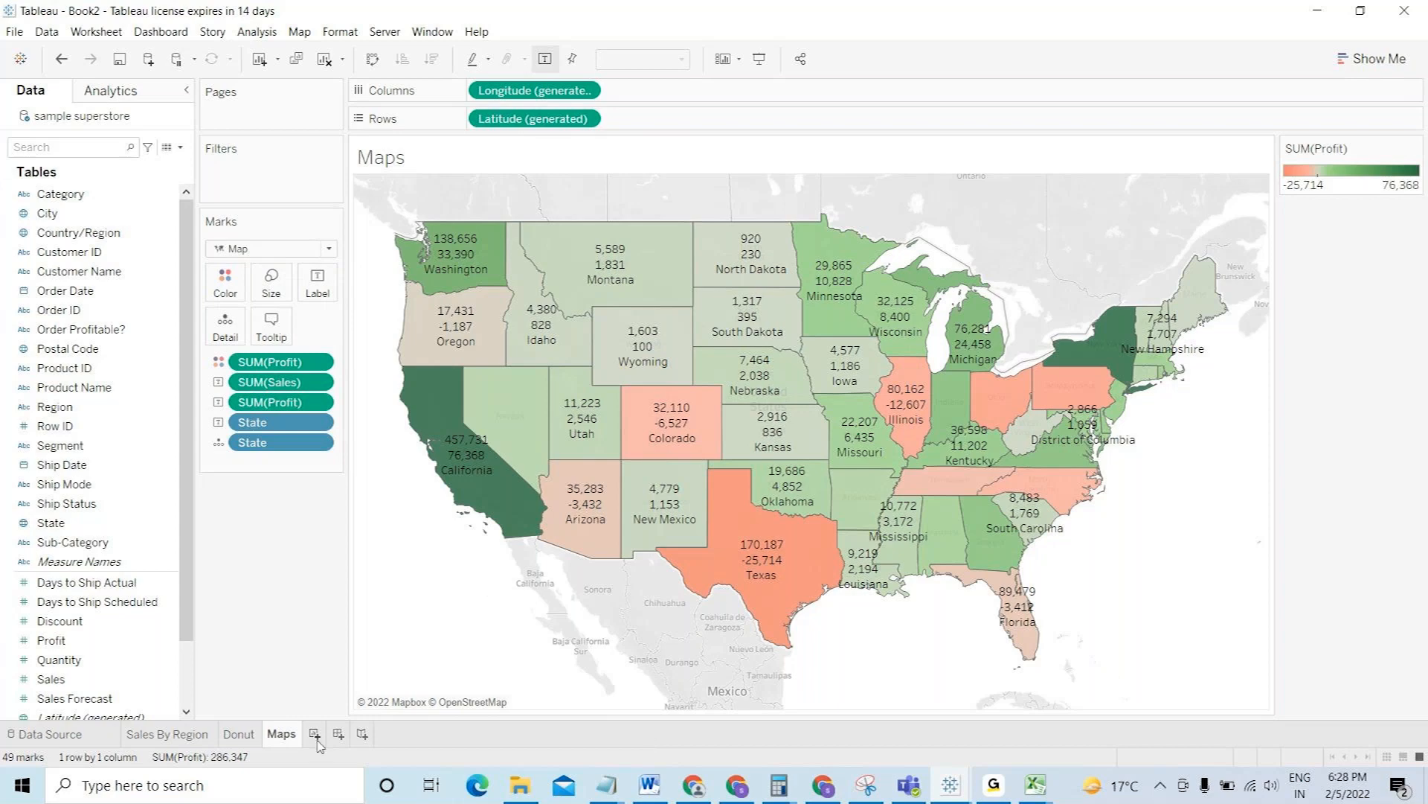
- Add a worksheet named 'Treemap' and list the 17 sub-categories on Rows
click(315, 734)
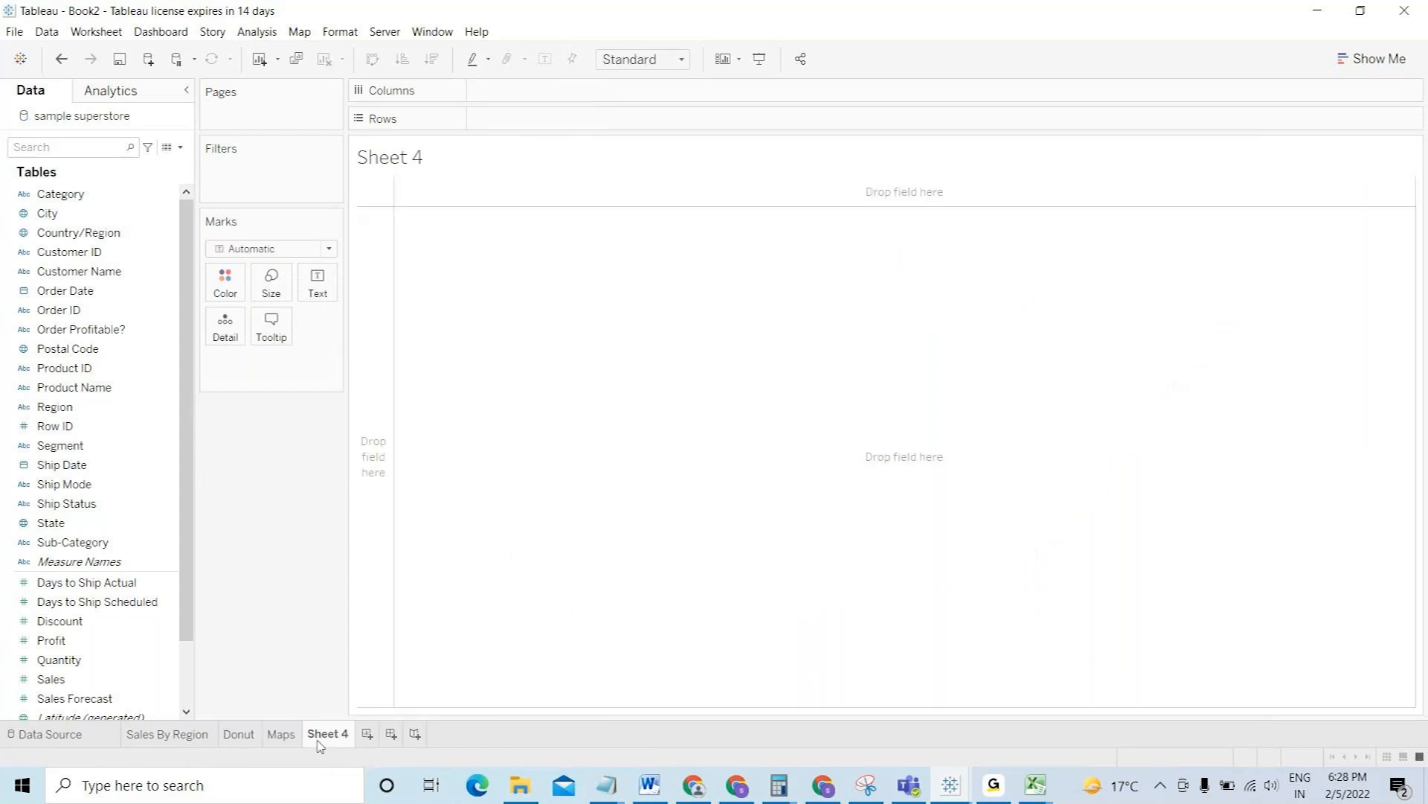
double_click(333, 737)
text(Treemap)
key(Return)
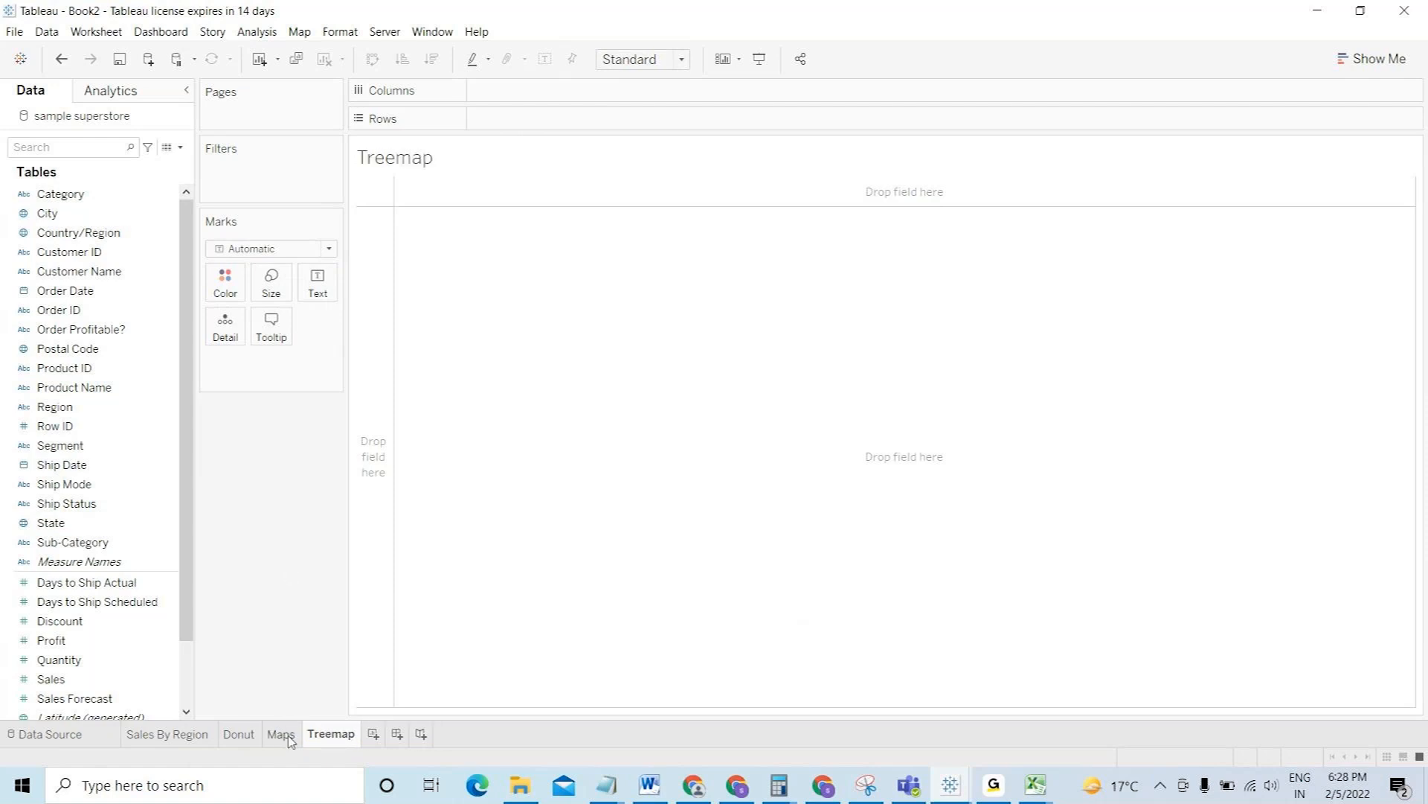
mouse_move(288, 739)
drag(189, 357, 181, 320)
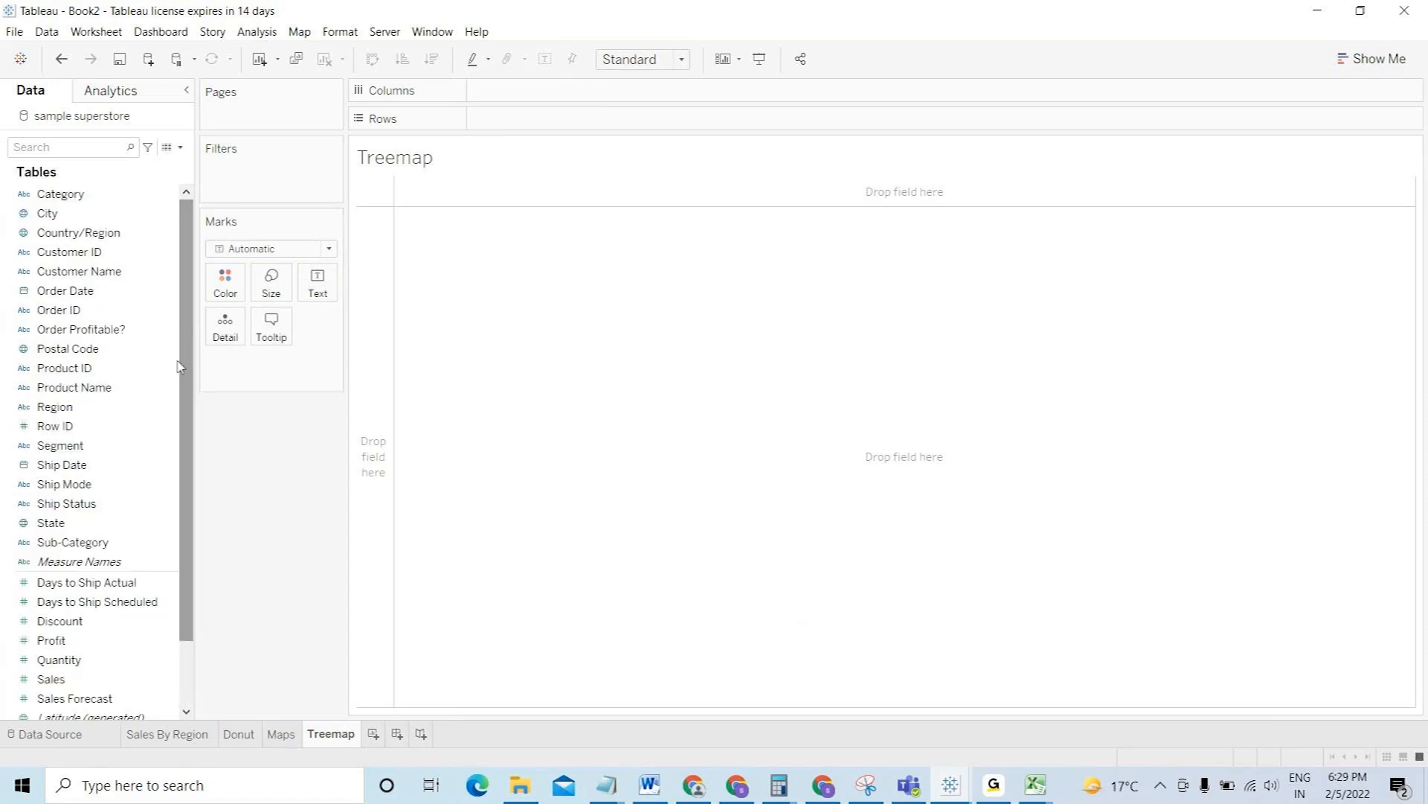
drag(89, 542, 520, 119)
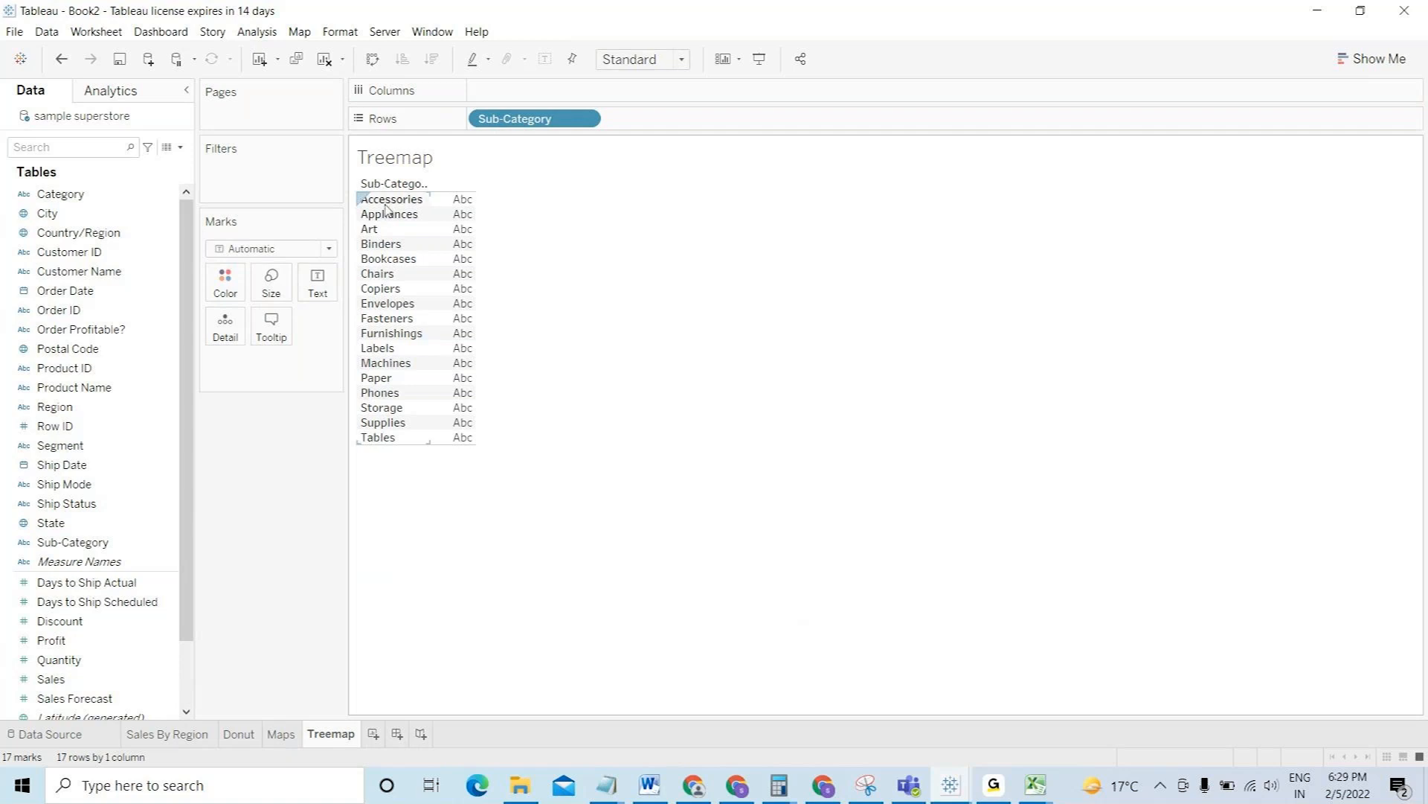
click(384, 203)
click(383, 216)
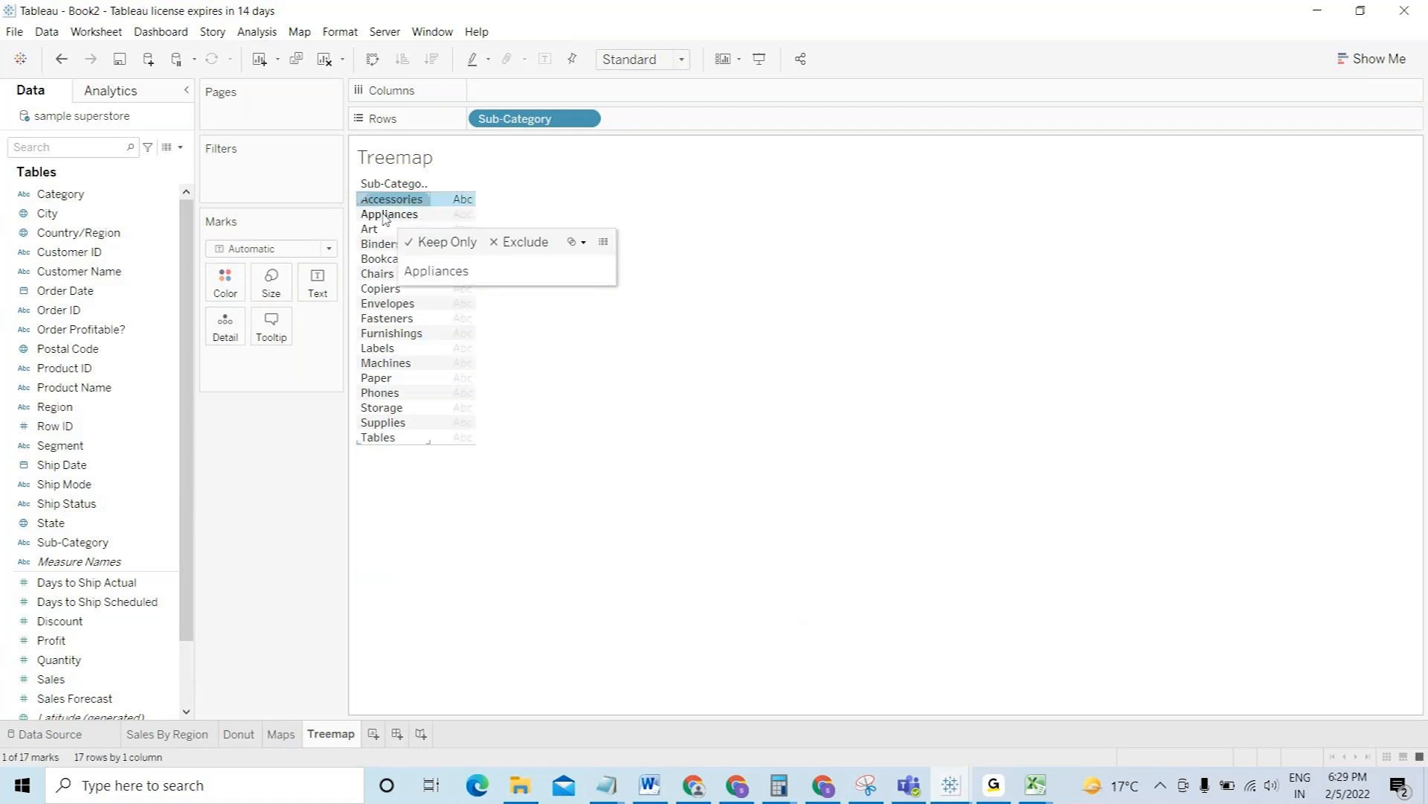
click(380, 230)
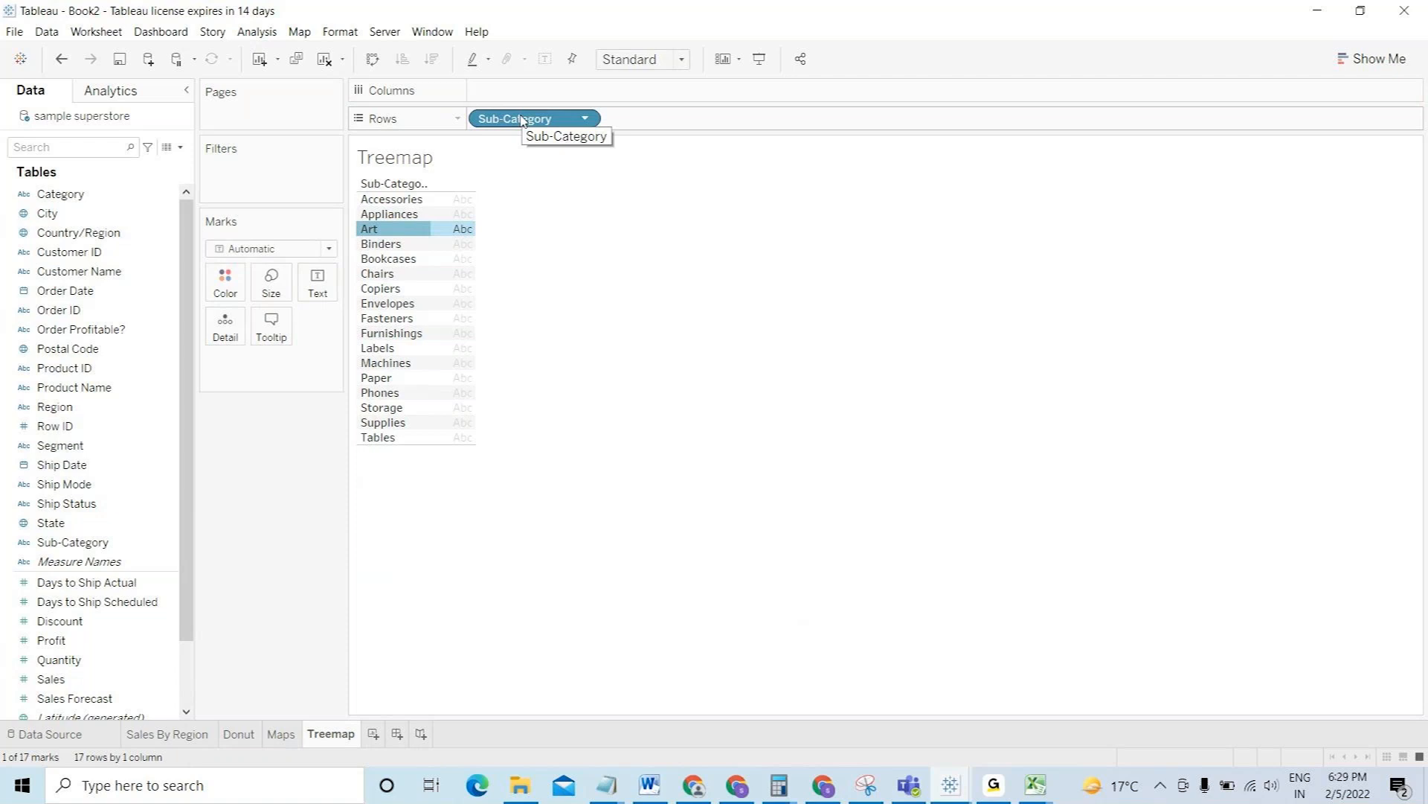
drag(520, 119, 376, 10)
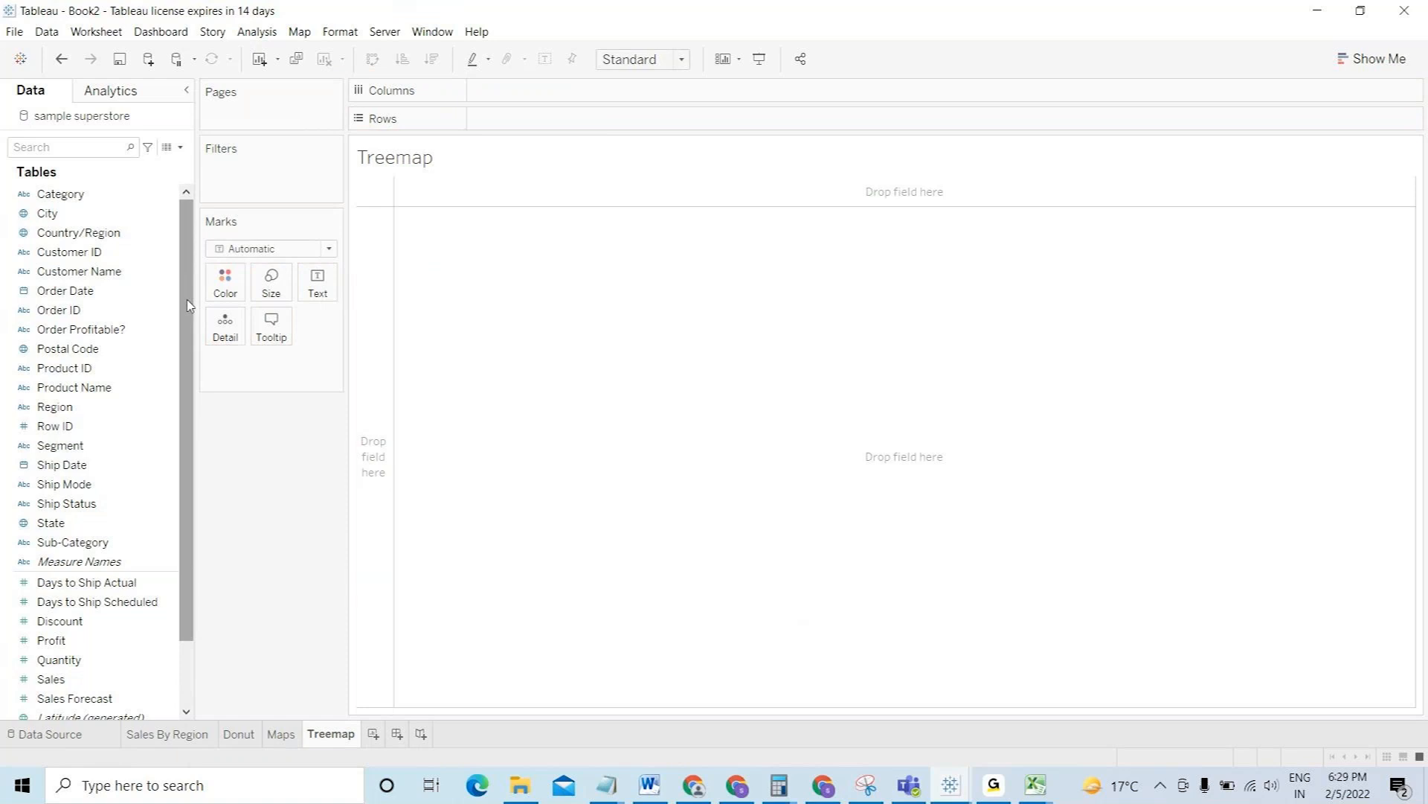
- Select Sub-Category, Sales and Profit and build a treemap from Show Me
scroll(188, 305, down, 2)
click(111, 465)
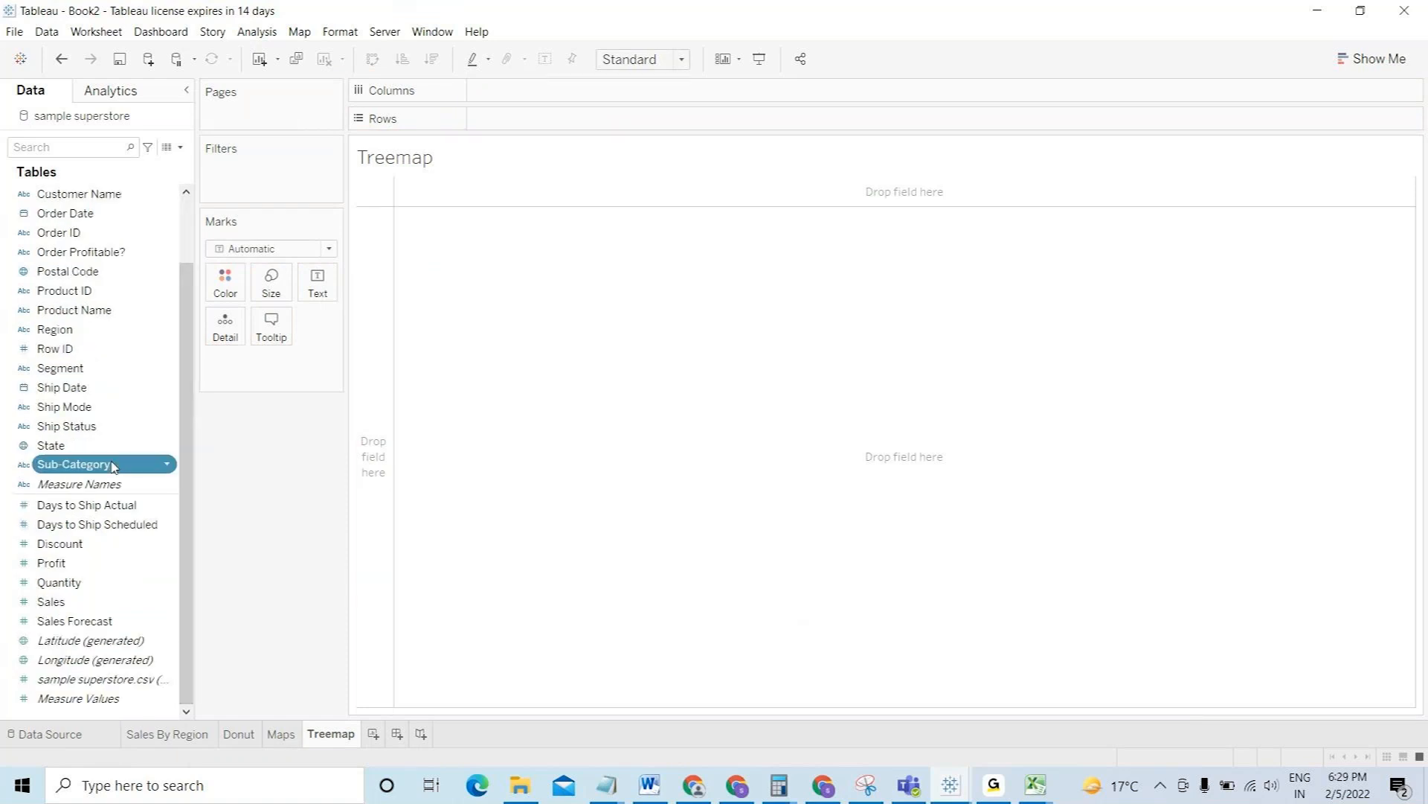
ctrl+click(83, 602)
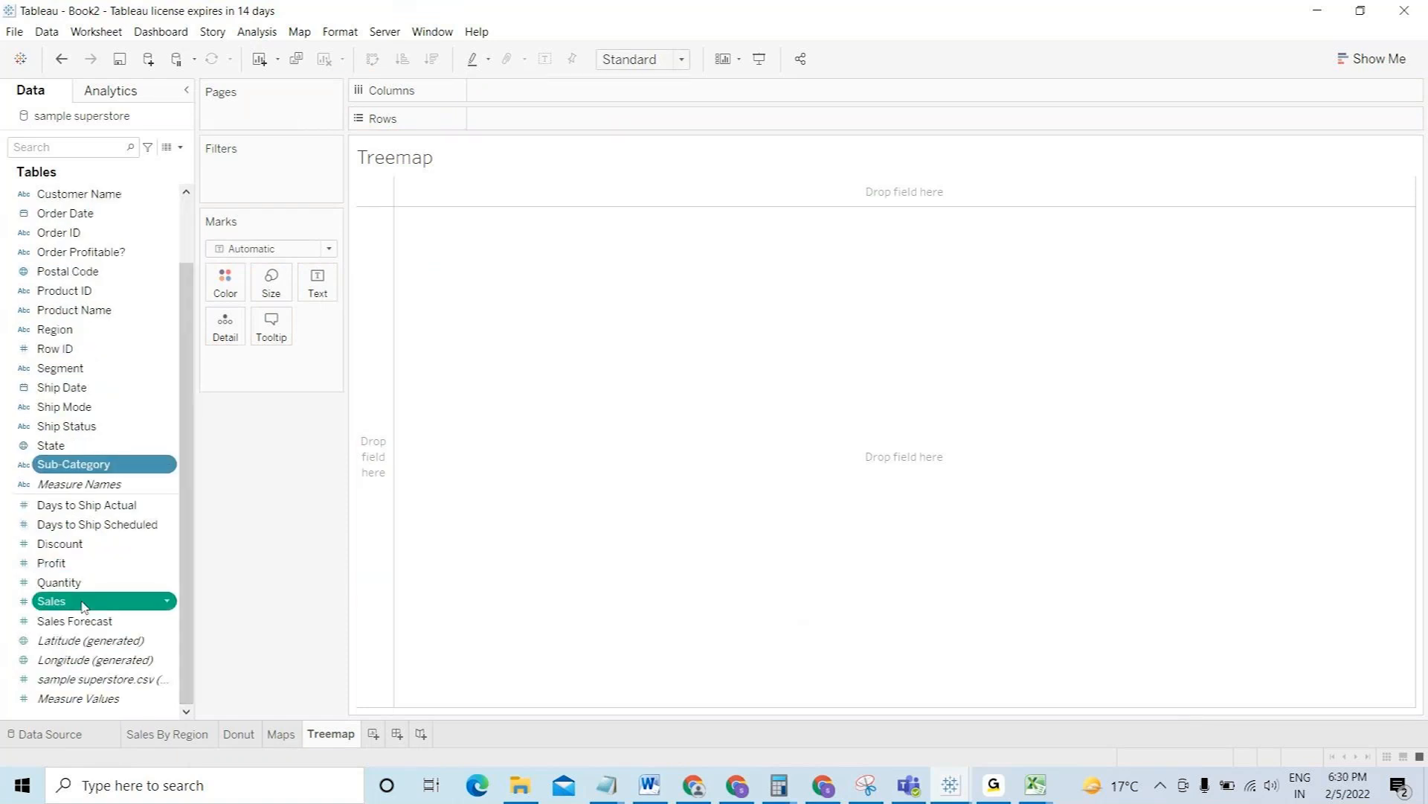
ctrl+click(72, 563)
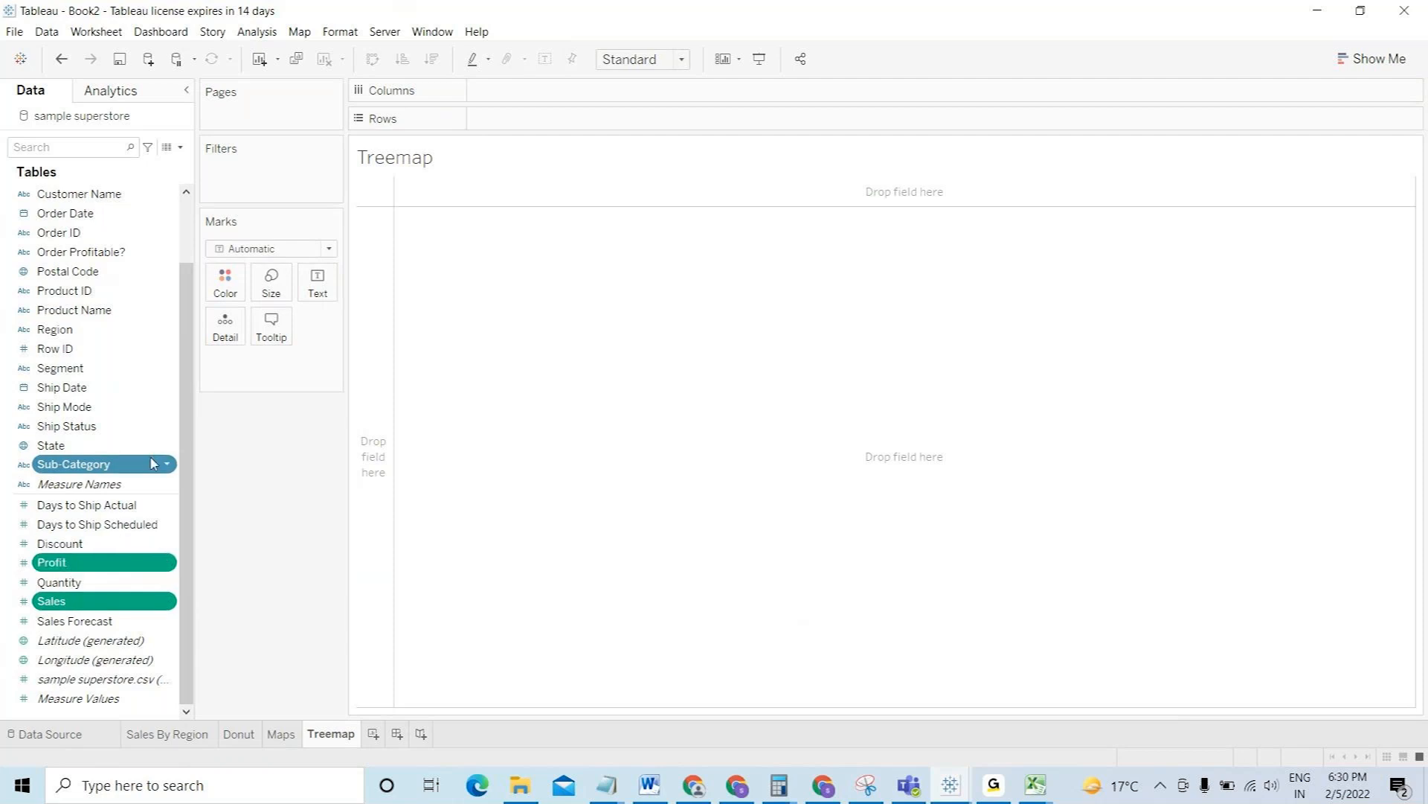
click(1364, 58)
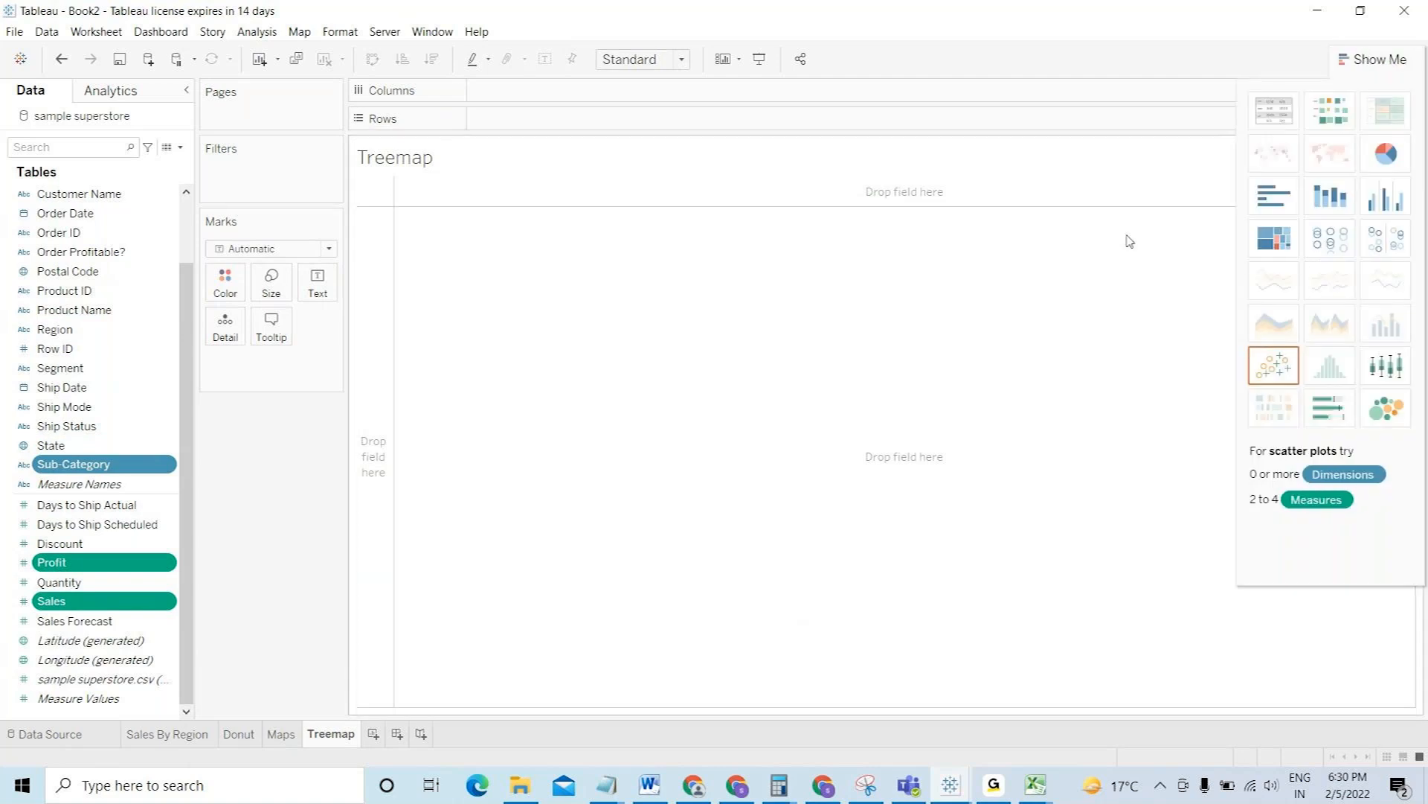
ctrl+click(66, 367)
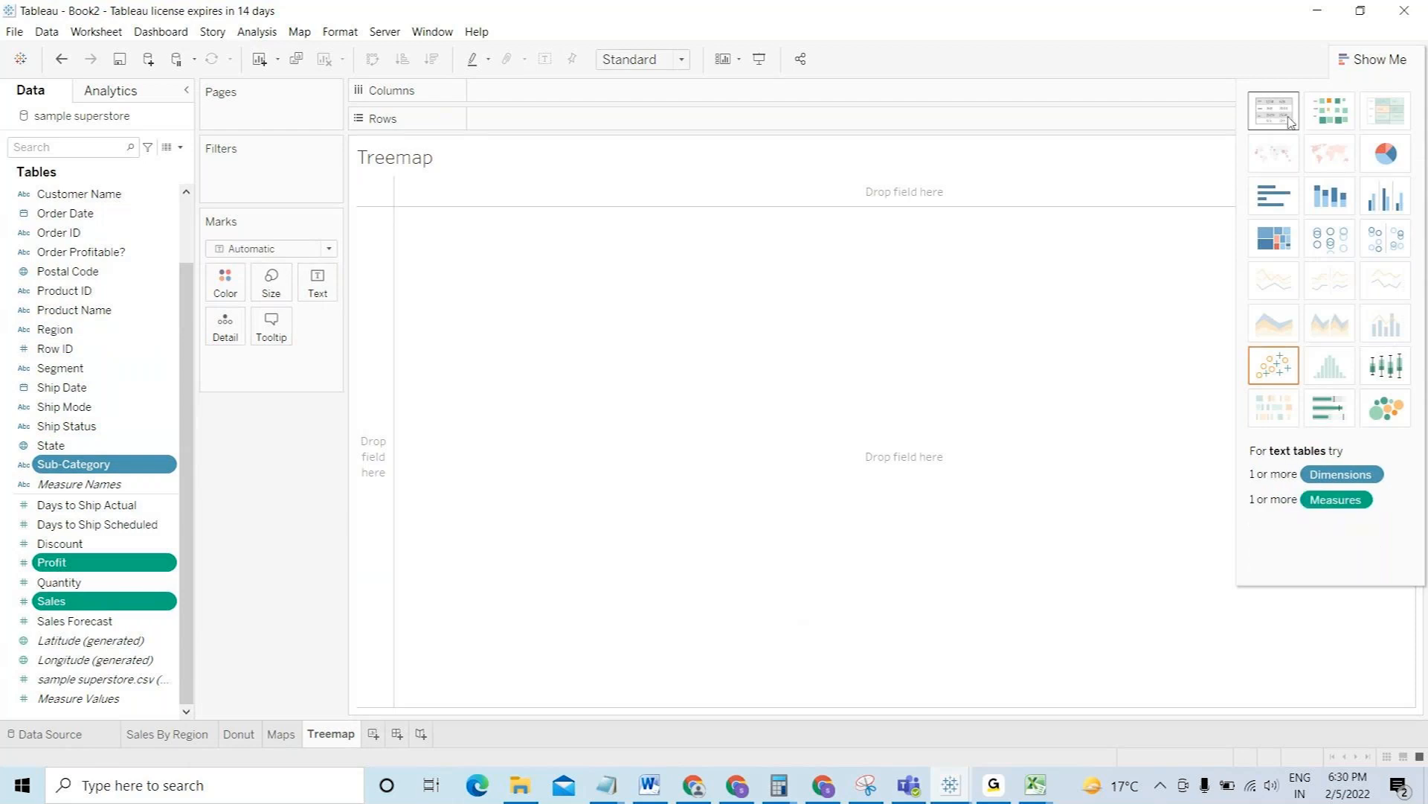
click(1275, 242)
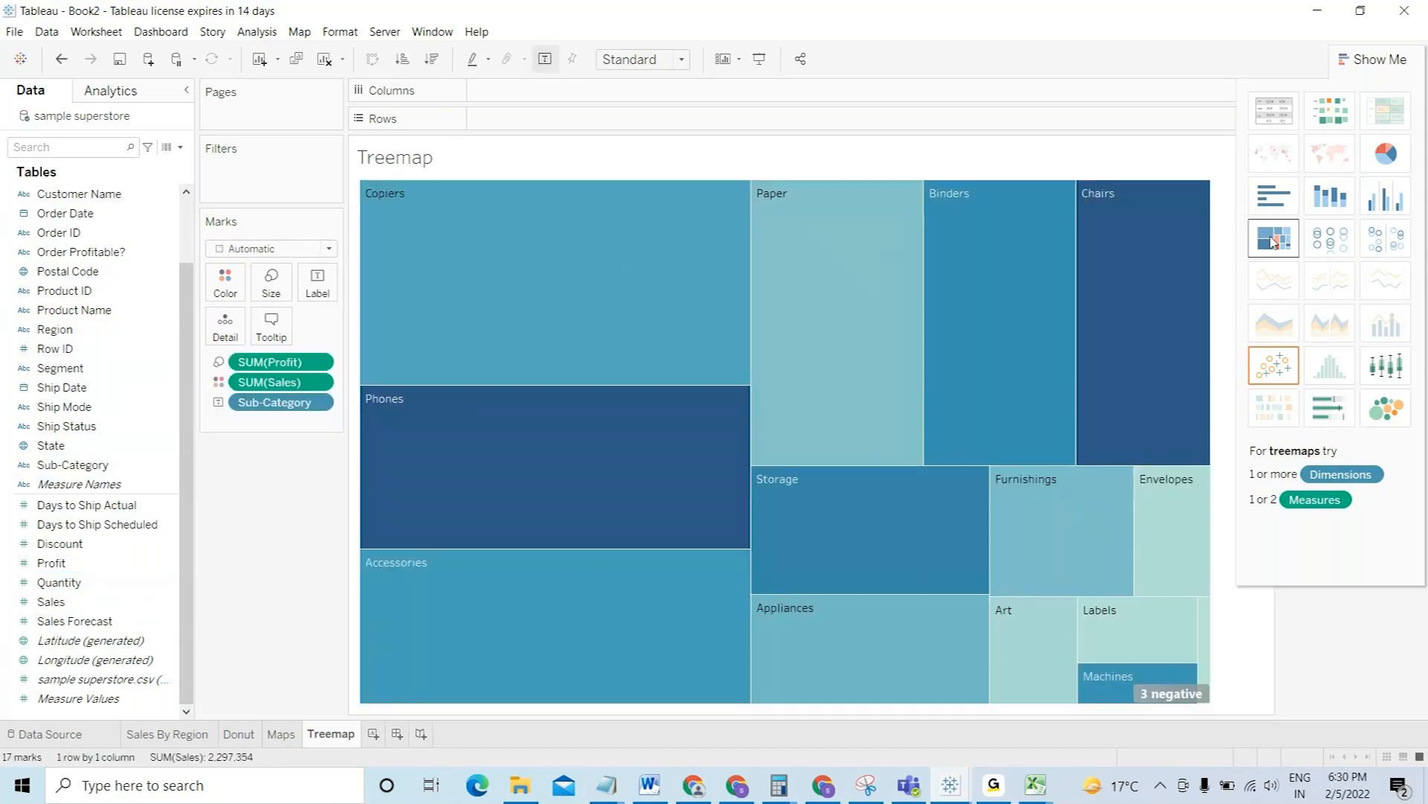
click(1373, 60)
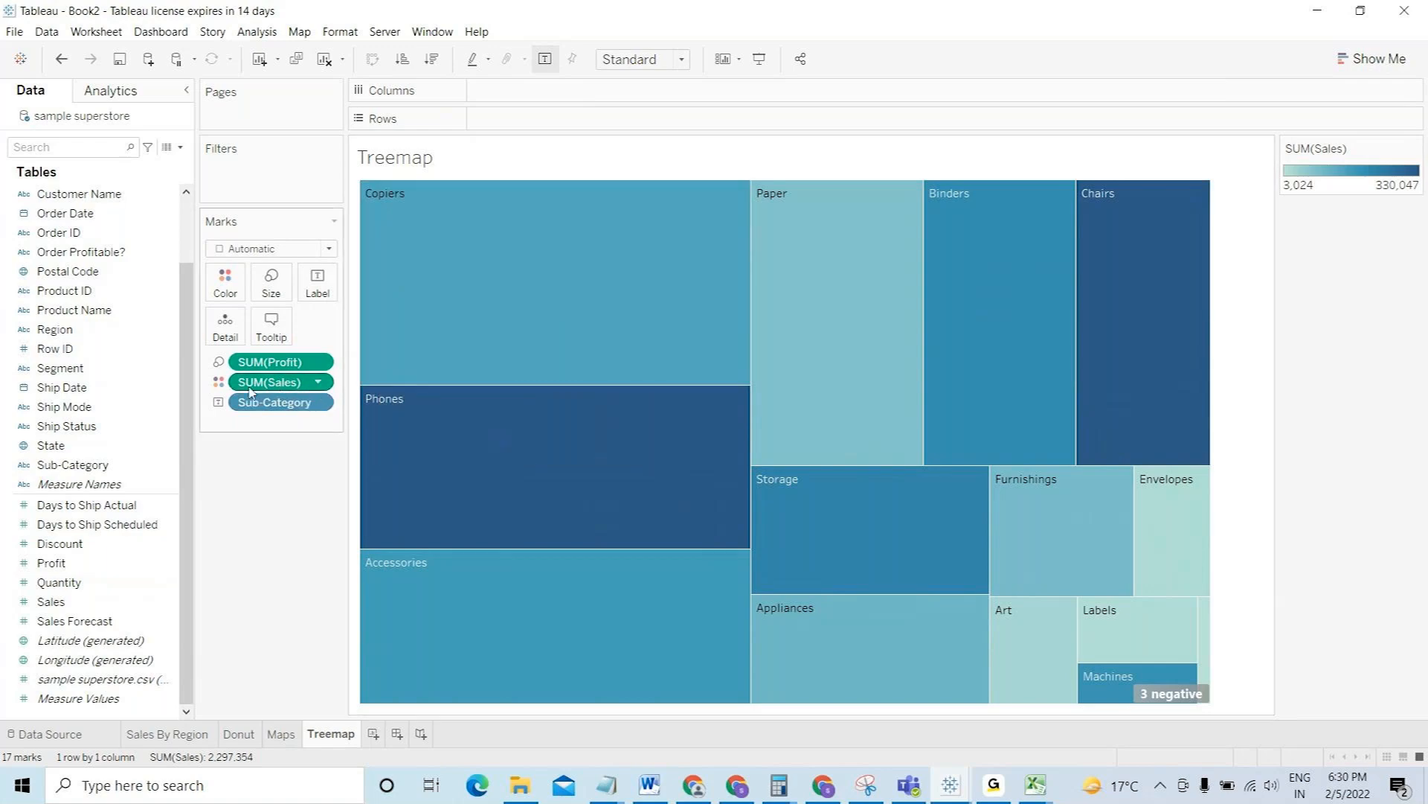
mouse_move(478, 360)
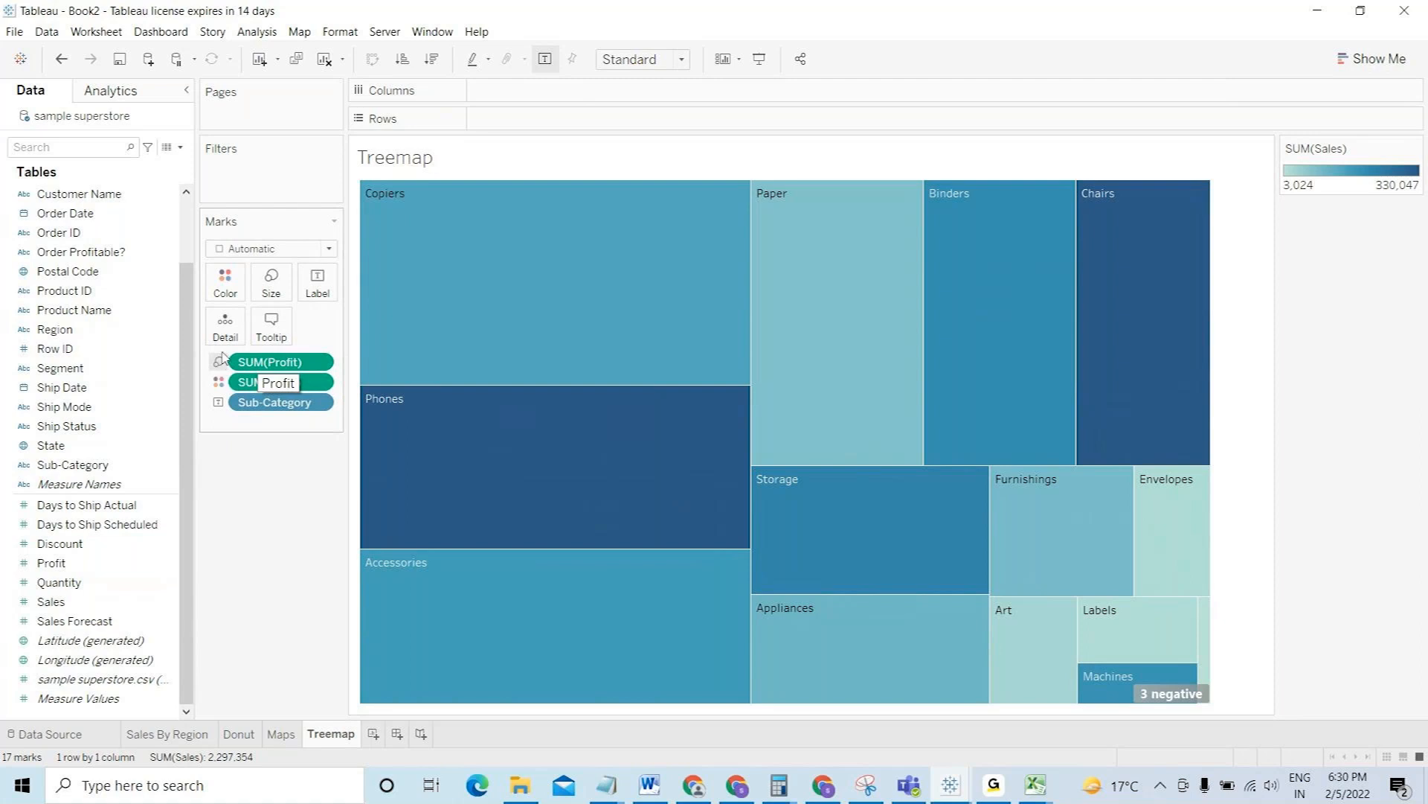
mouse_move(574, 264)
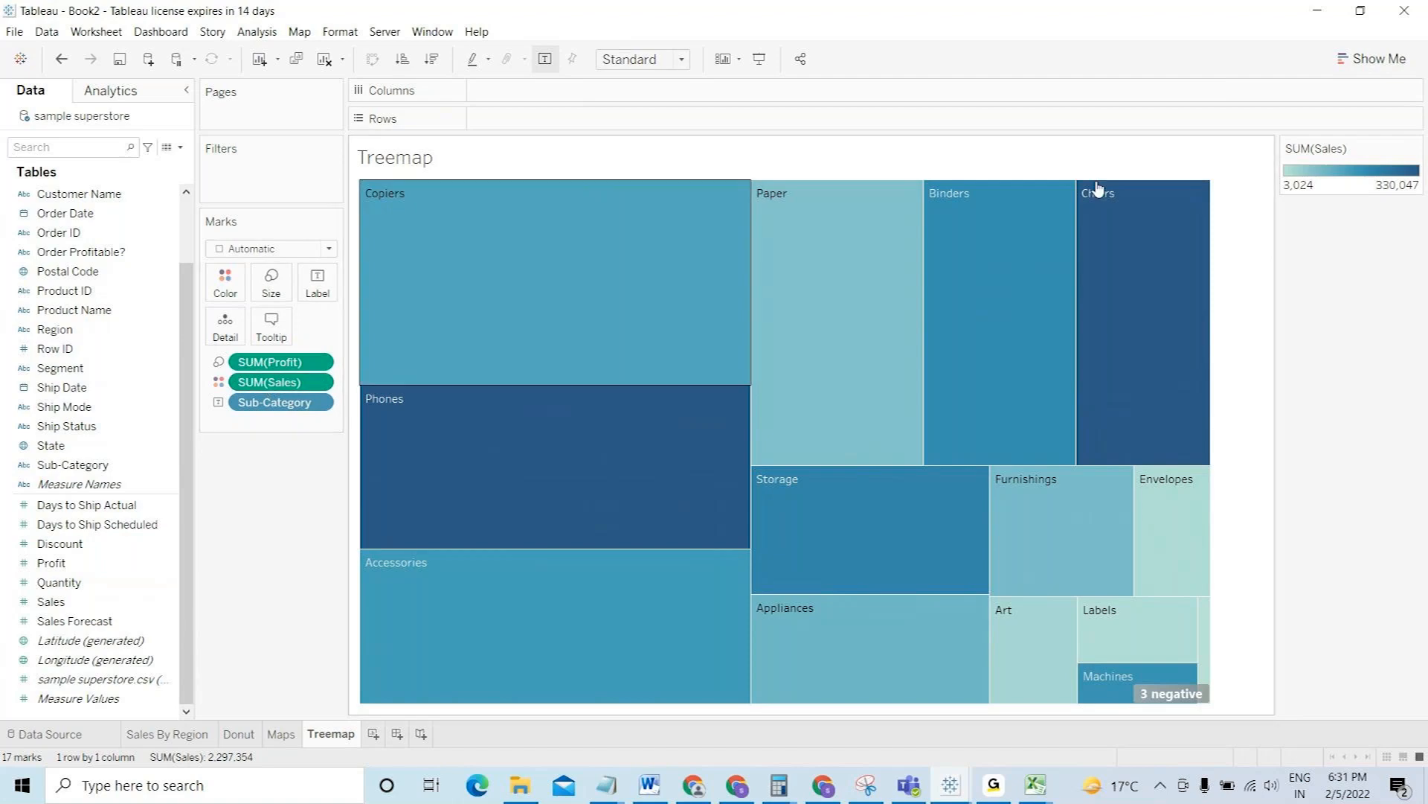
- Make SUM(Profit) drive block colour and size the treemap blocks by Sales
double_click(1325, 178)
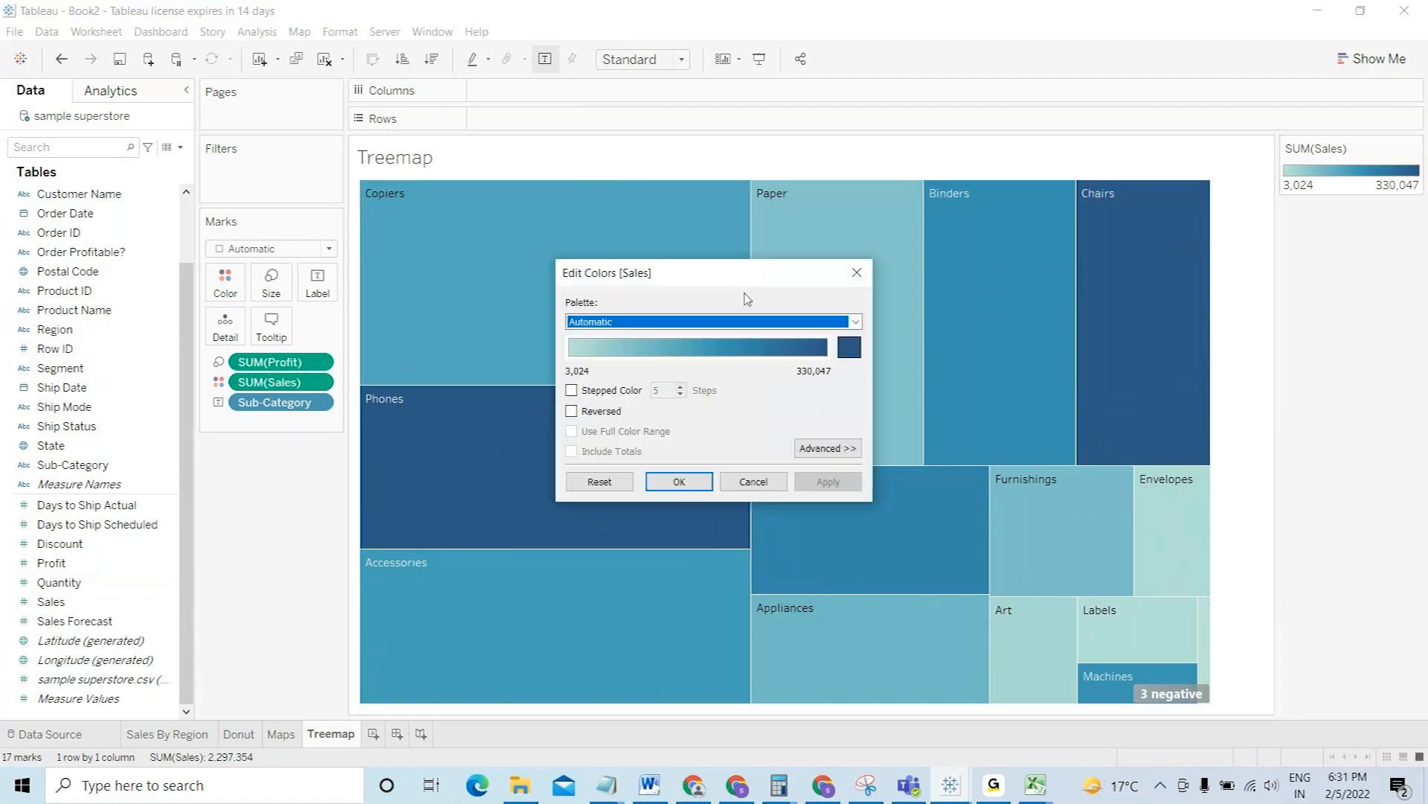
click(866, 278)
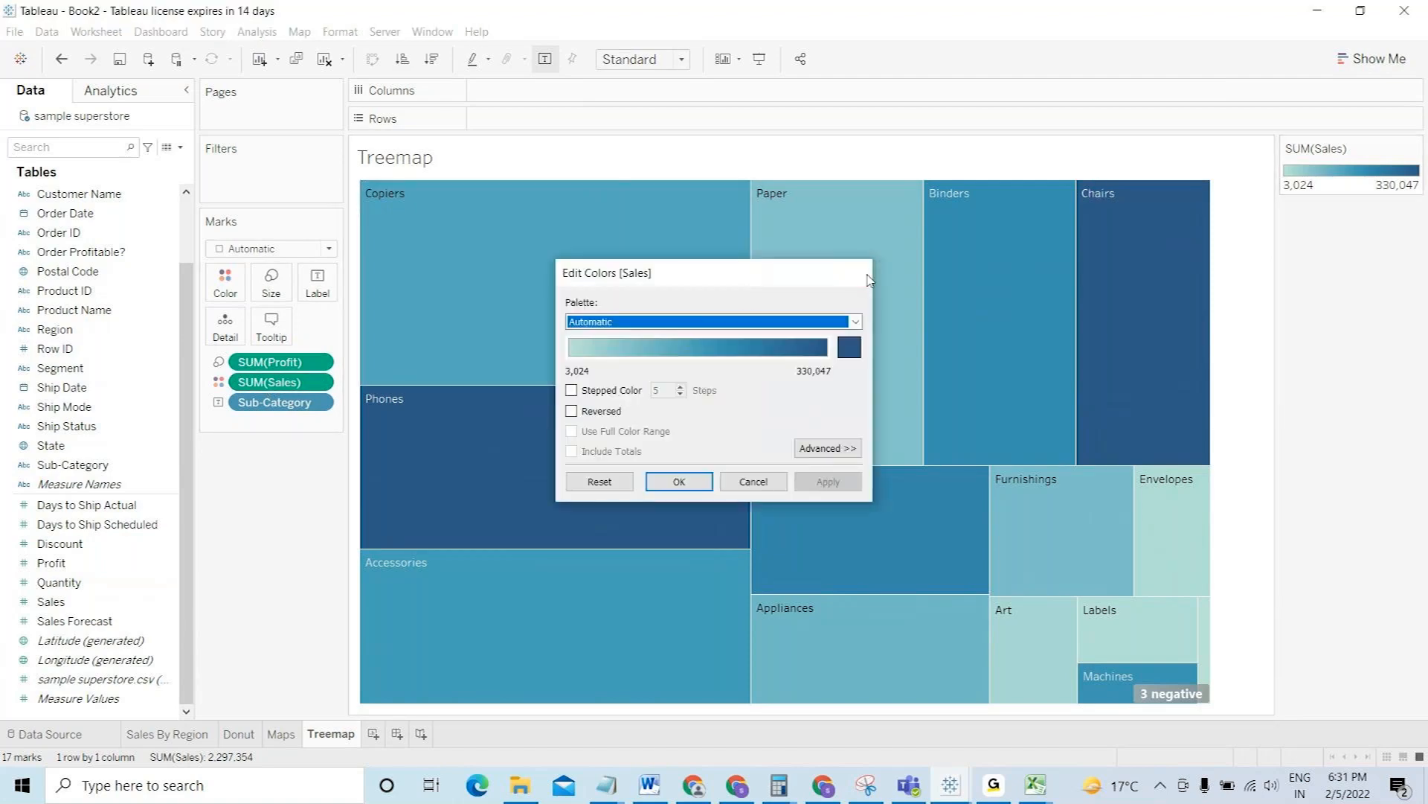
click(220, 367)
click(252, 379)
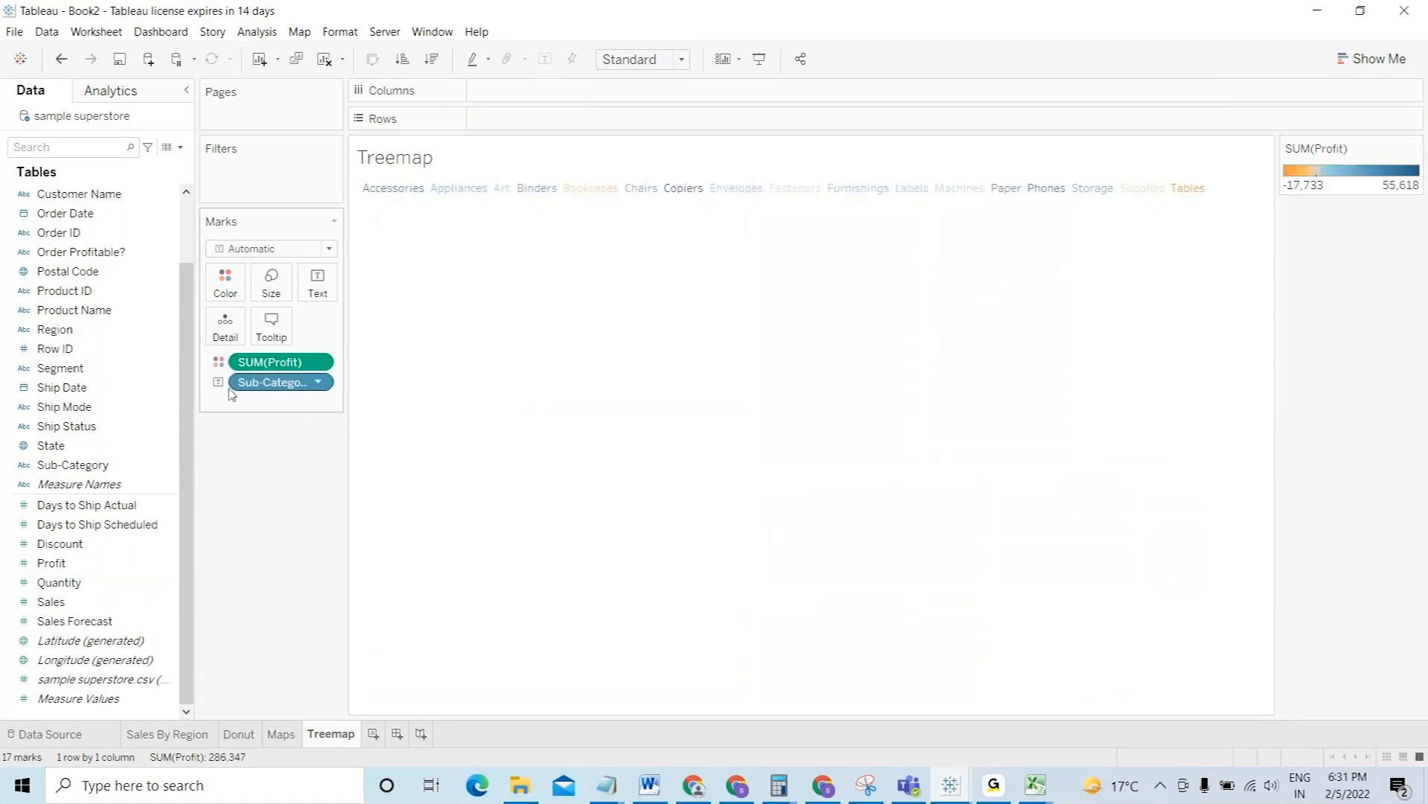
click(75, 602)
mouse_move(172, 451)
mouse_down()
mouse_move(245, 253)
mouse_move(275, 279)
mouse_up()
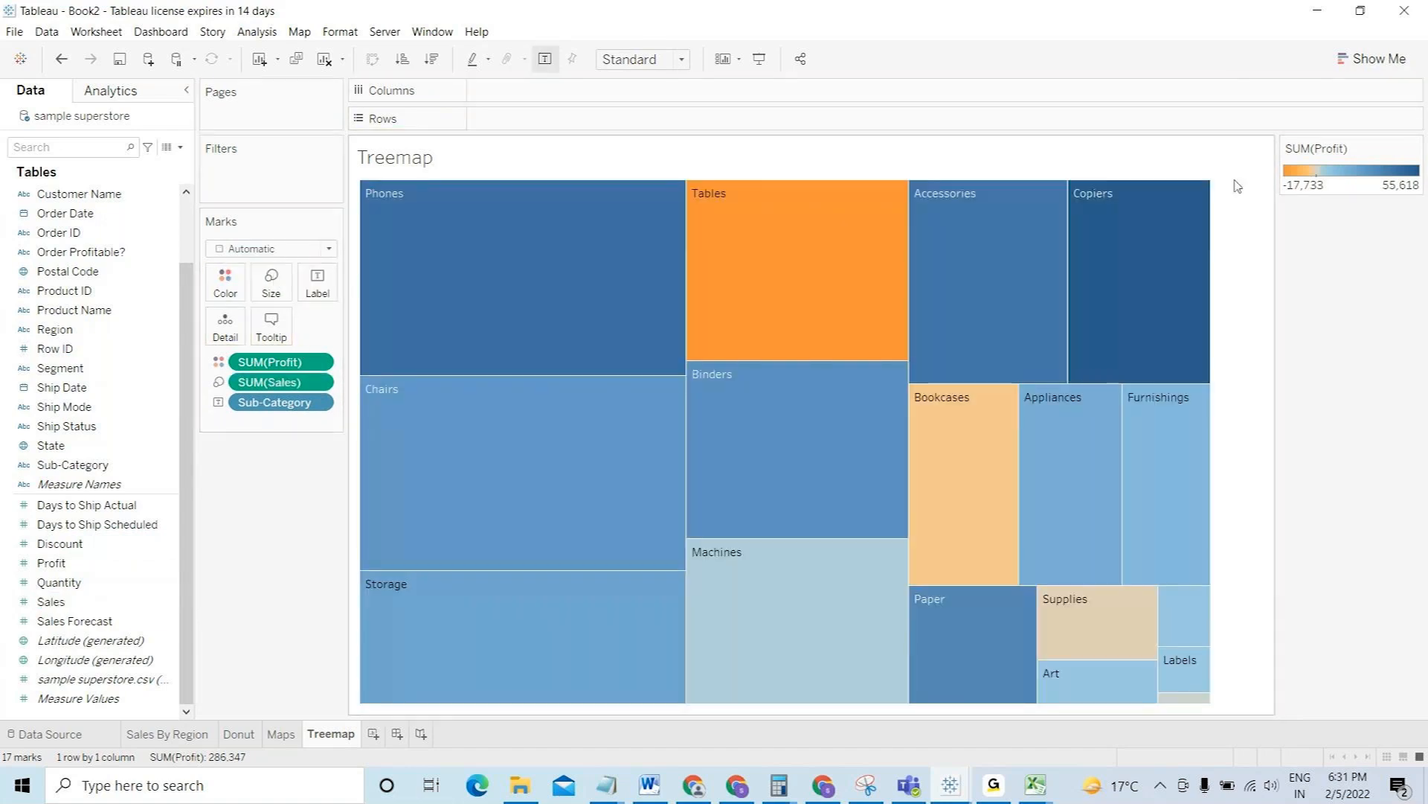
- Switch the treemap's SUM(Profit) colour legend to the Red-Green Diverging palette
double_click(1311, 179)
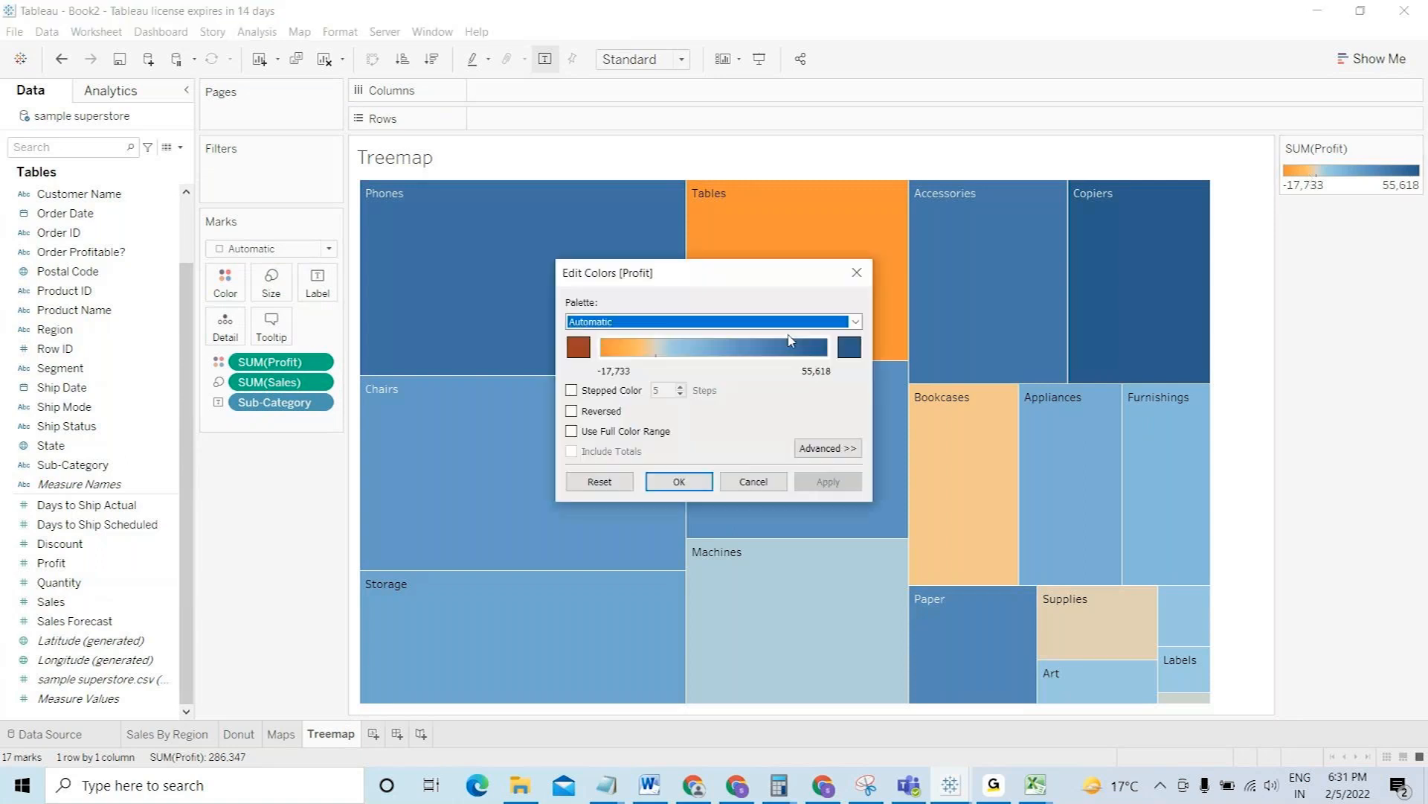
click(788, 321)
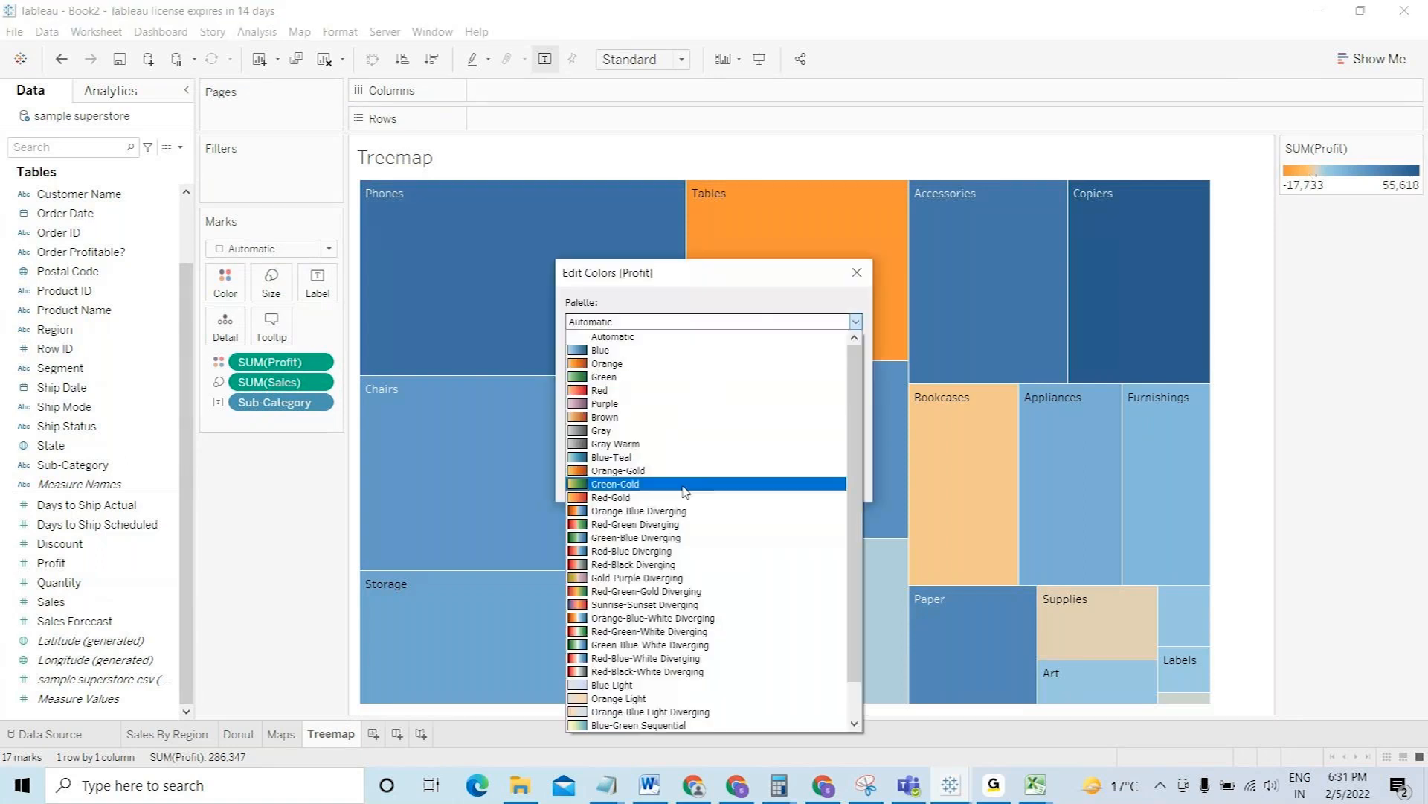
click(688, 525)
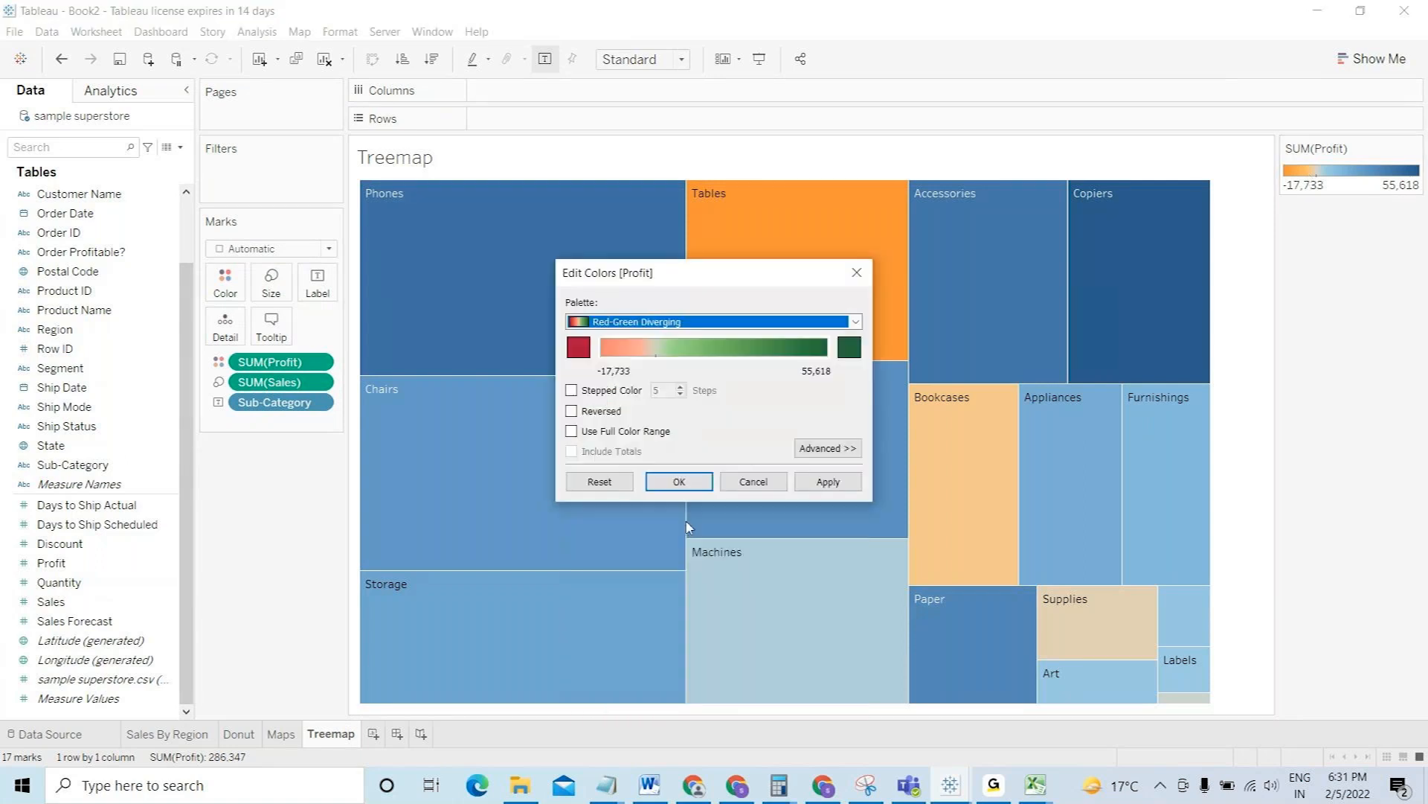
click(679, 482)
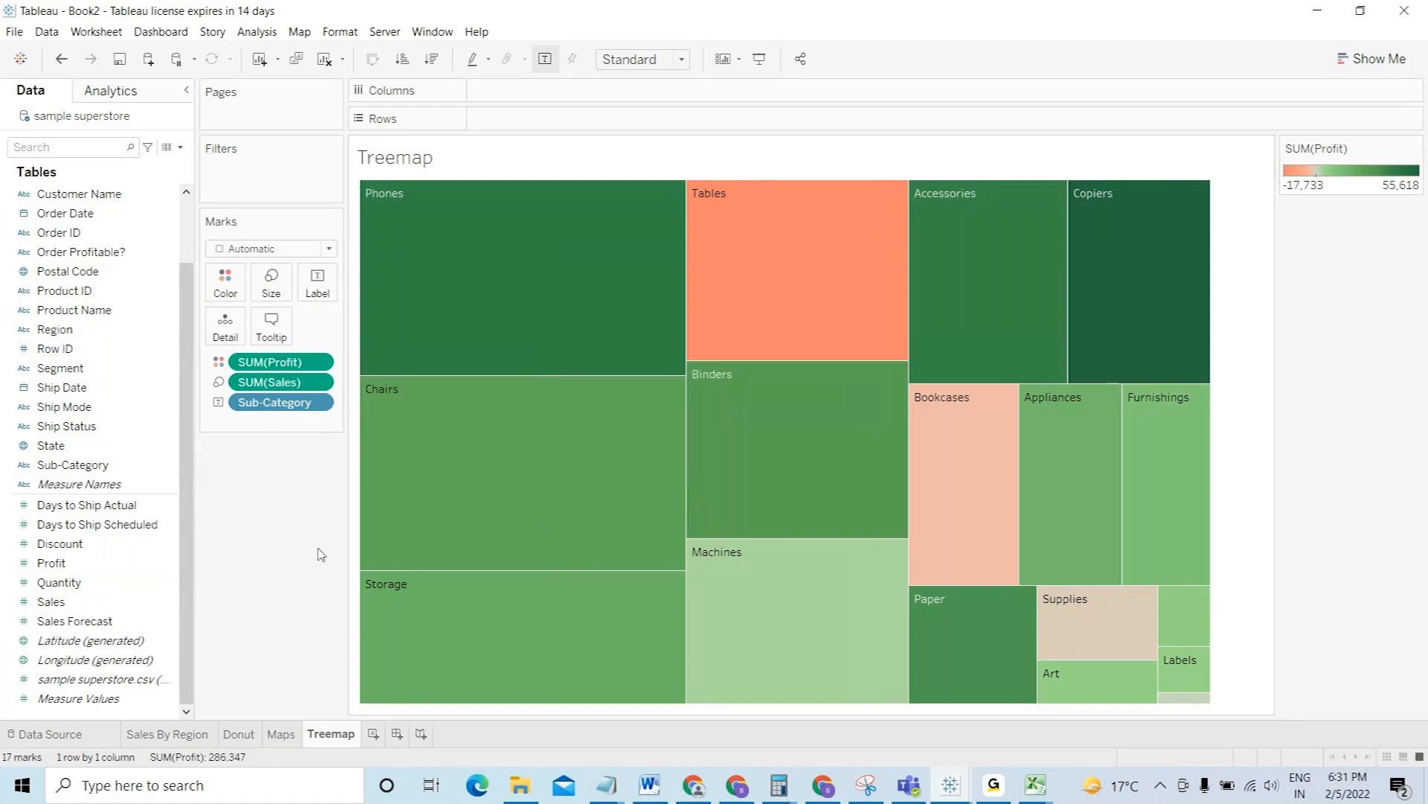
mouse_move(443, 268)
- Add Dashboard 1 and change its size from Fixed to Automatic
click(398, 734)
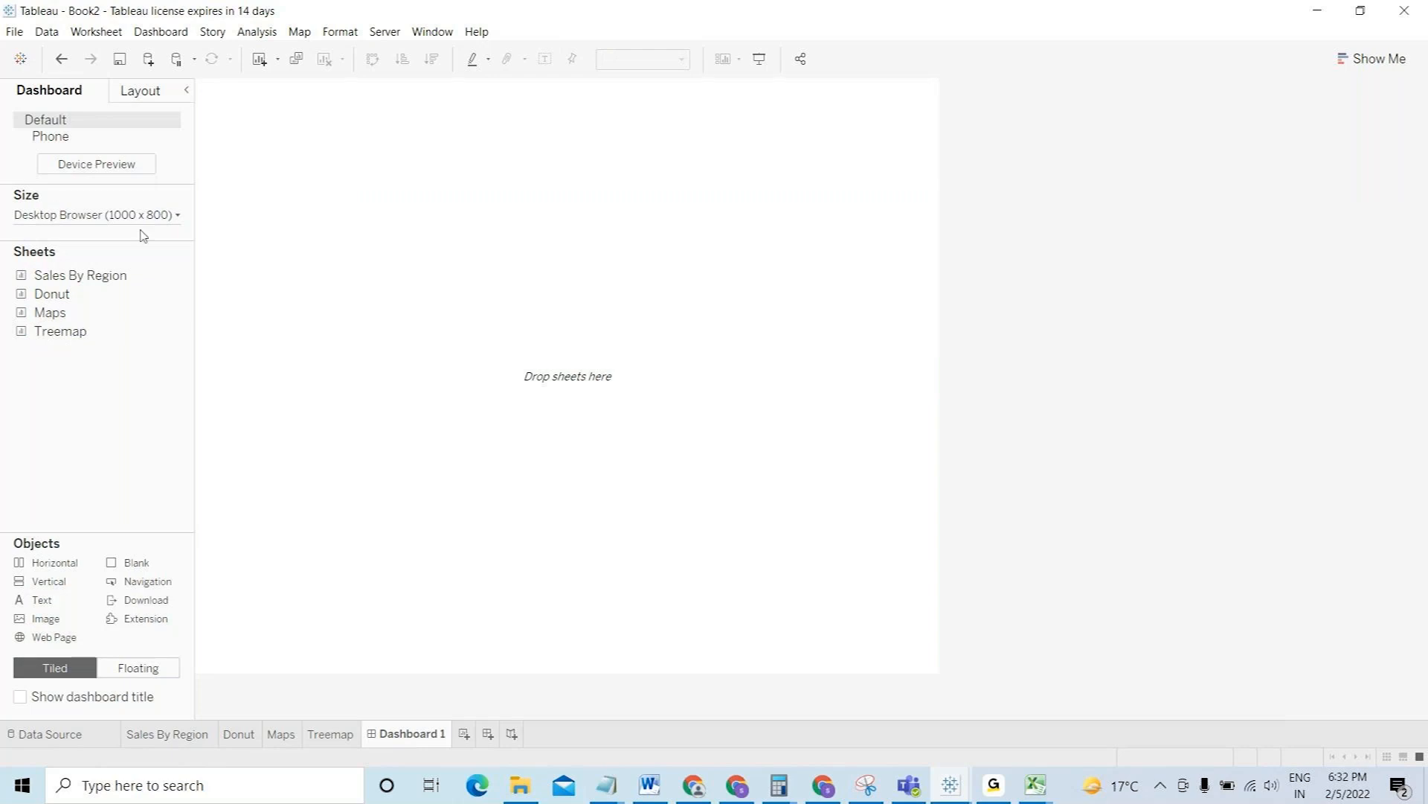
click(141, 218)
click(105, 245)
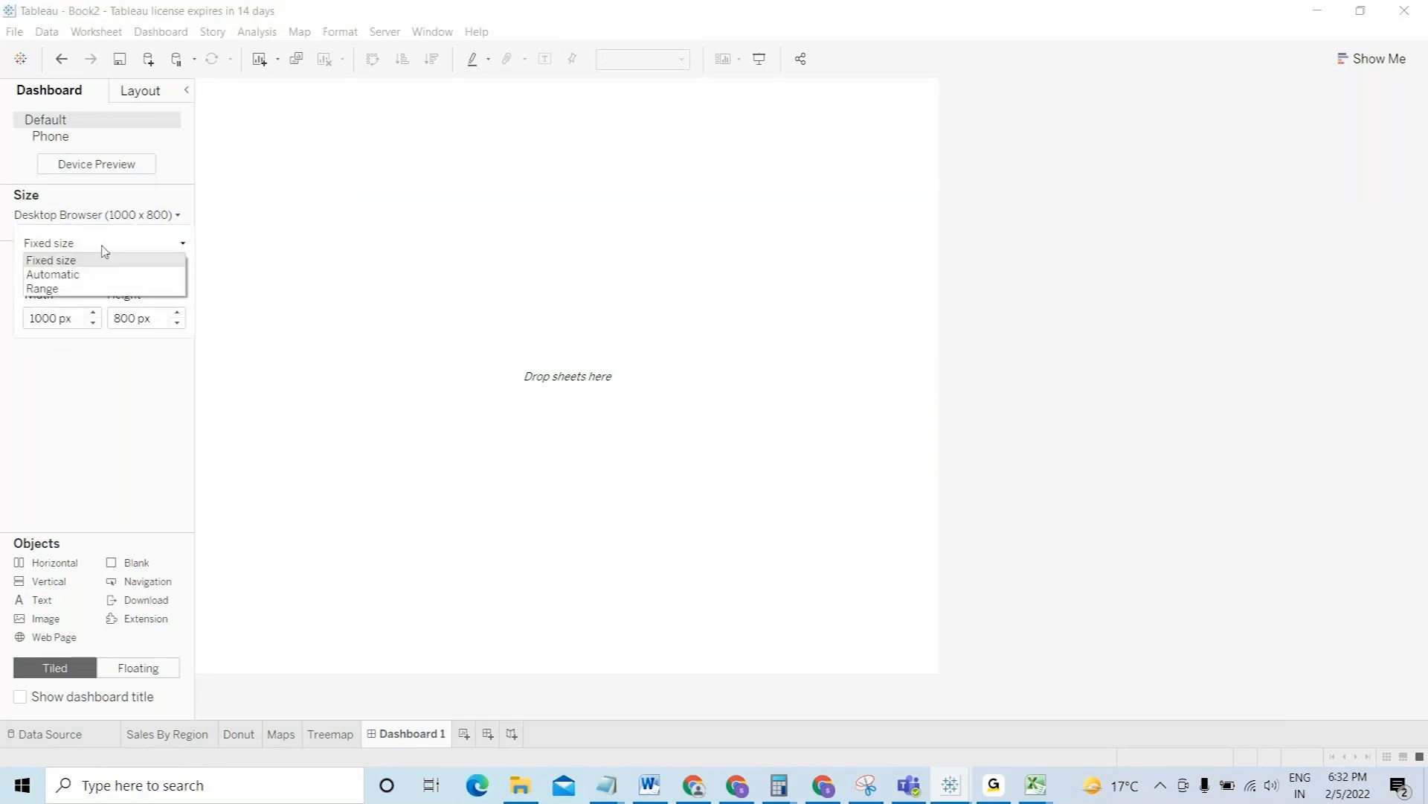
click(99, 279)
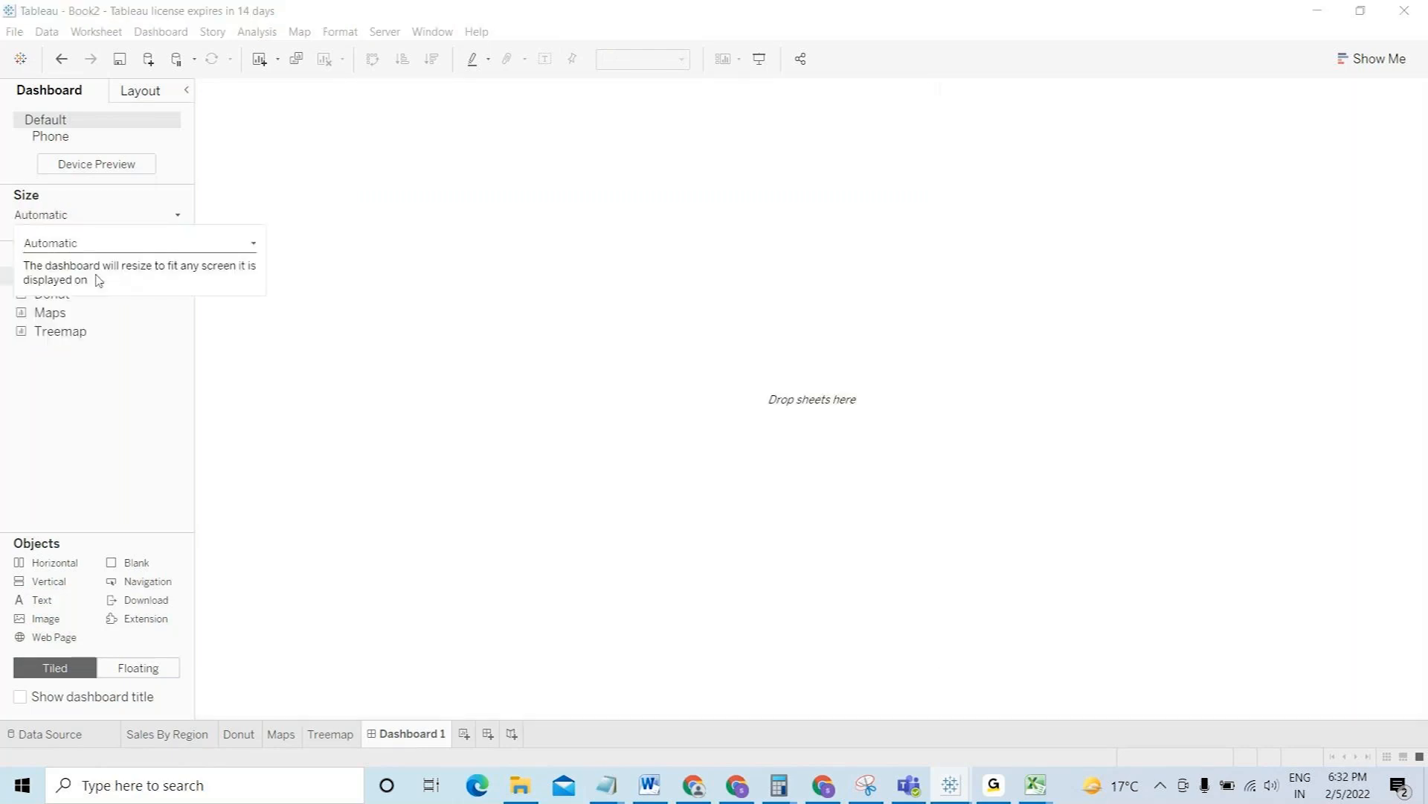
mouse_move(70, 308)
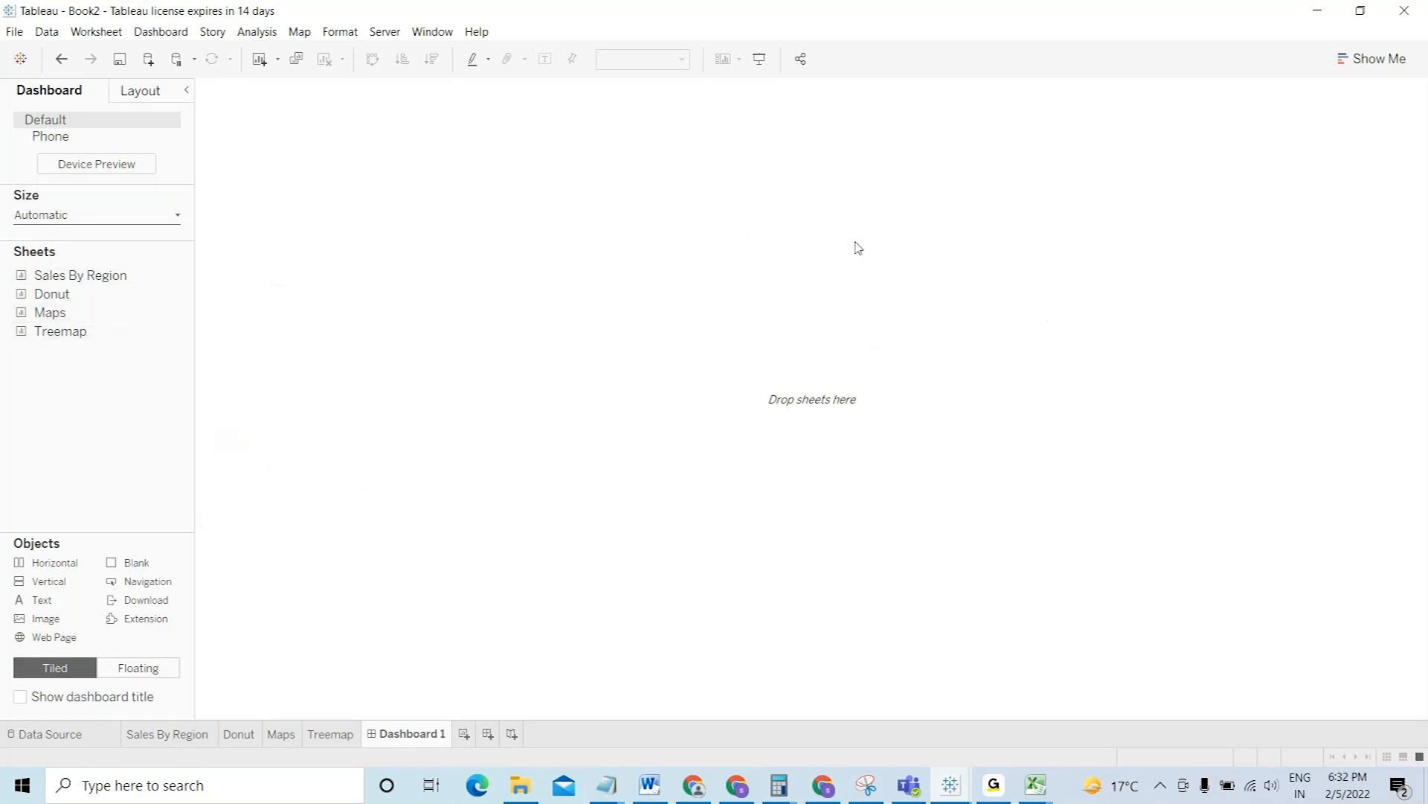
- Place the Maps sheet on the dashboard and Sales By Region in the right half
mouse_move(77, 331)
drag(52, 313, 430, 287)
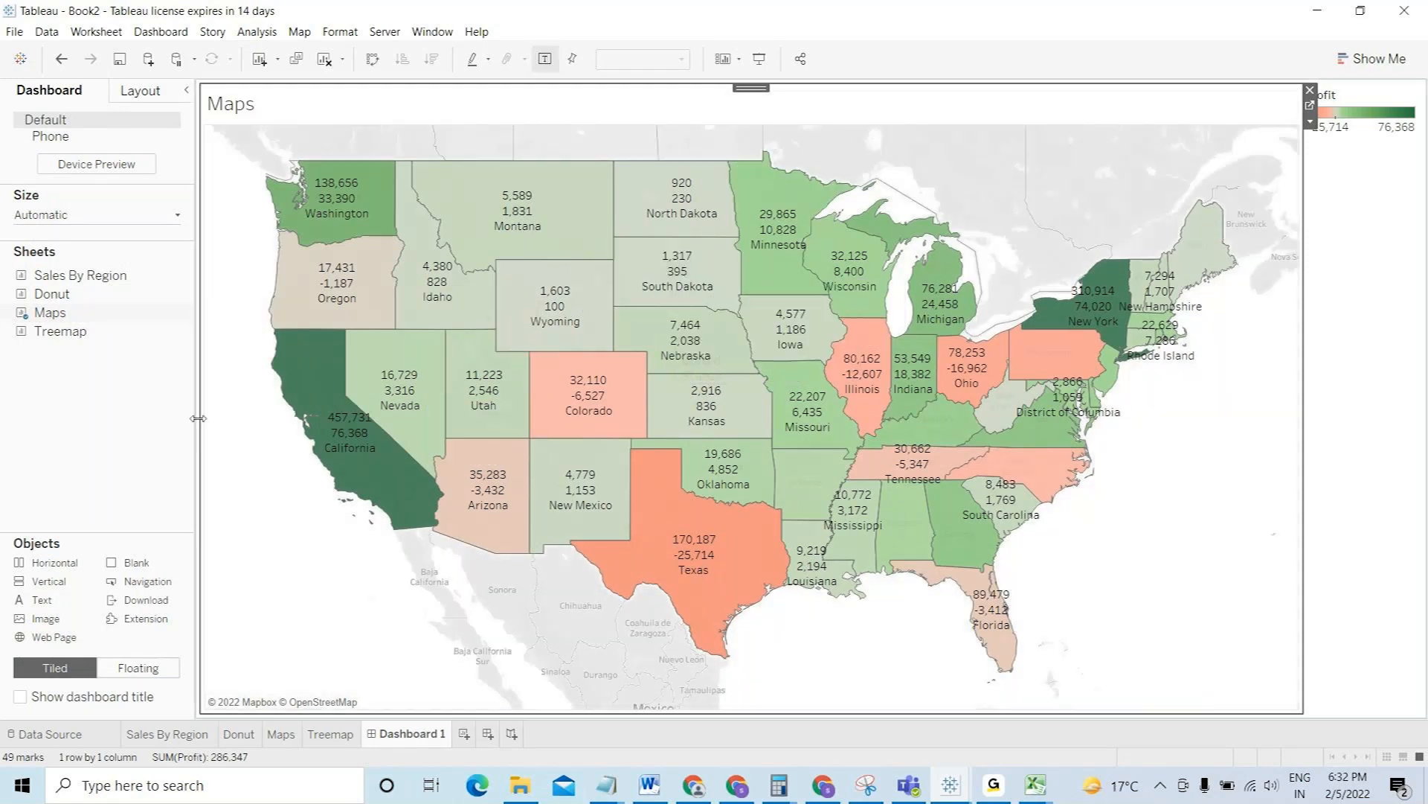
mouse_move(73, 286)
drag(72, 287, 744, 572)
drag(797, 494, 999, 416)
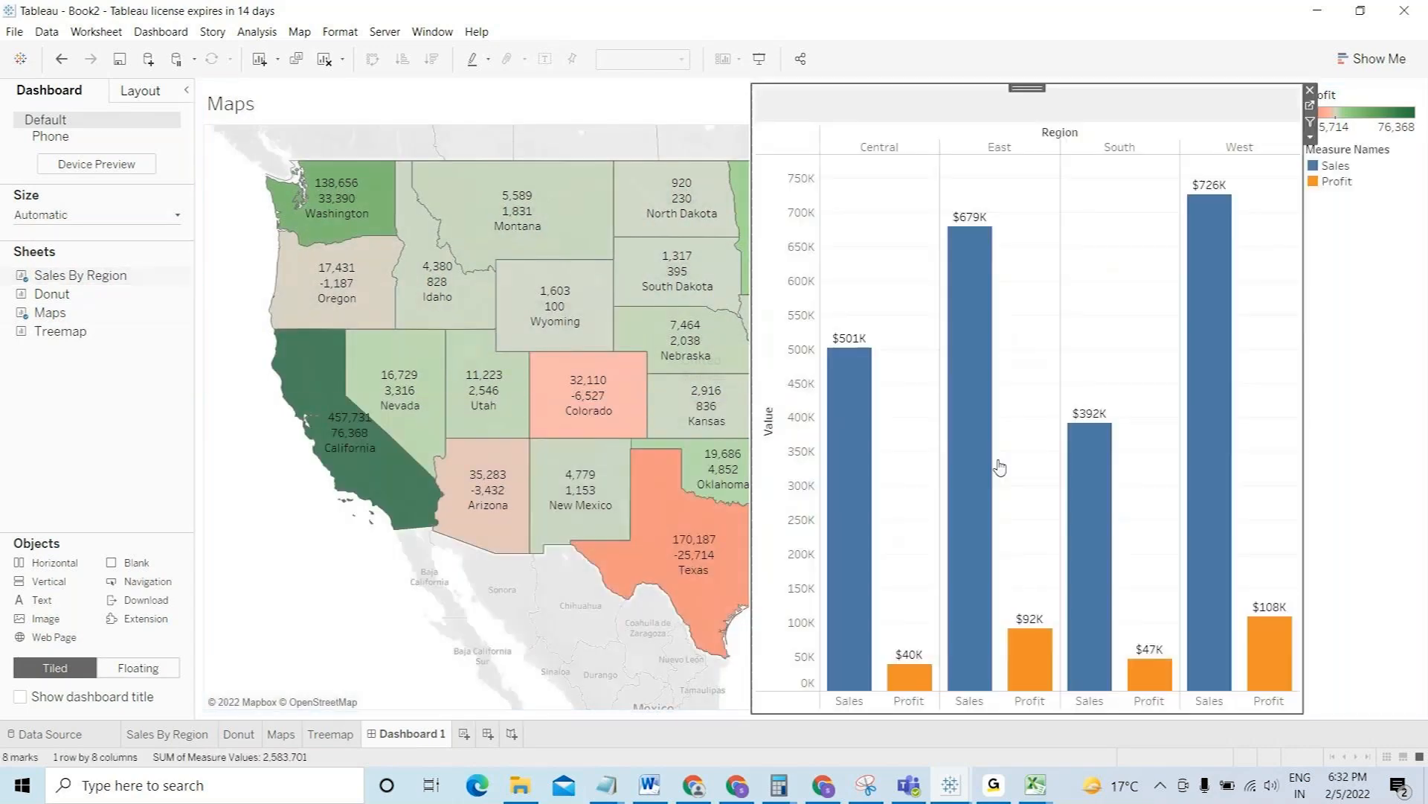
- Put the Donut chart above the map and the Treemap below Sales By Region
mouse_move(67, 297)
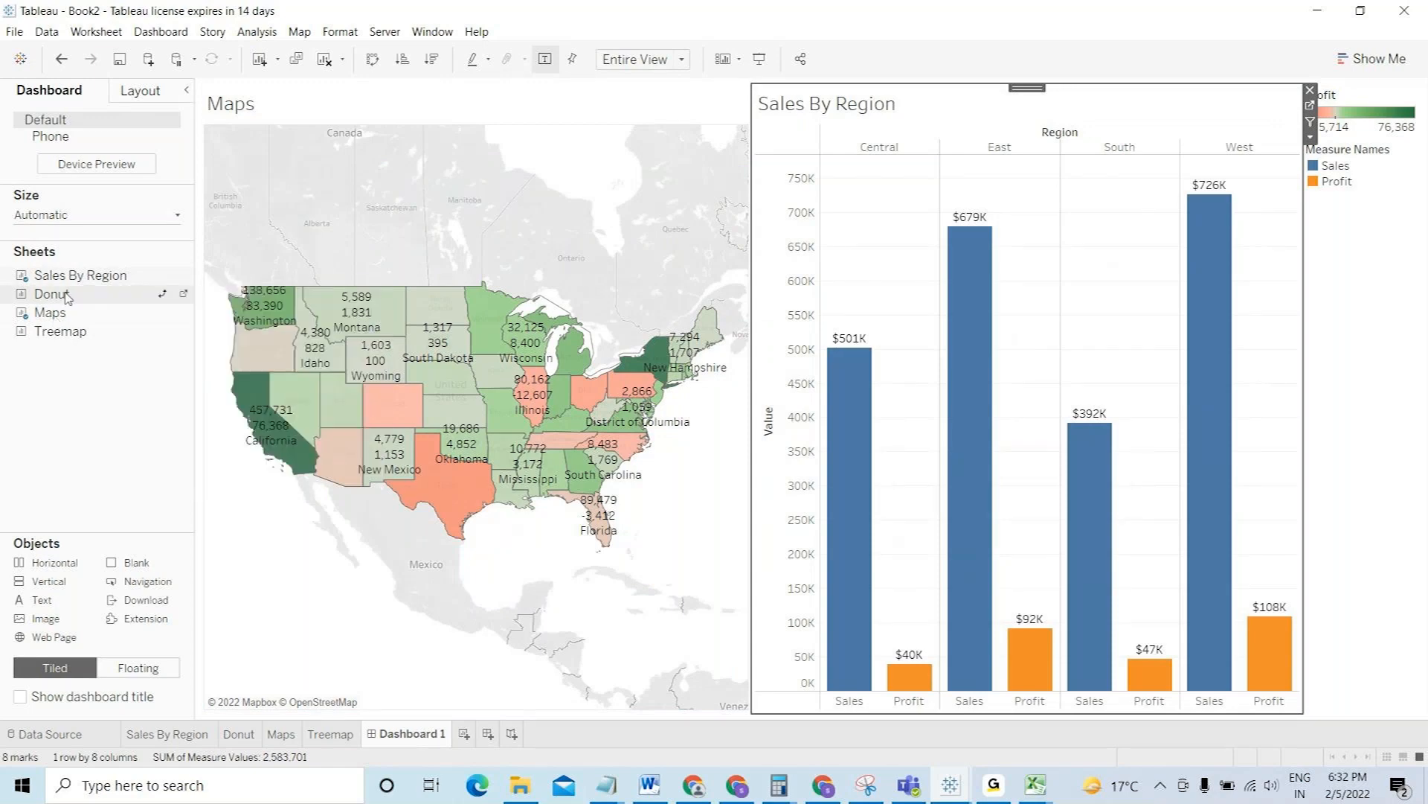
drag(149, 316, 293, 338)
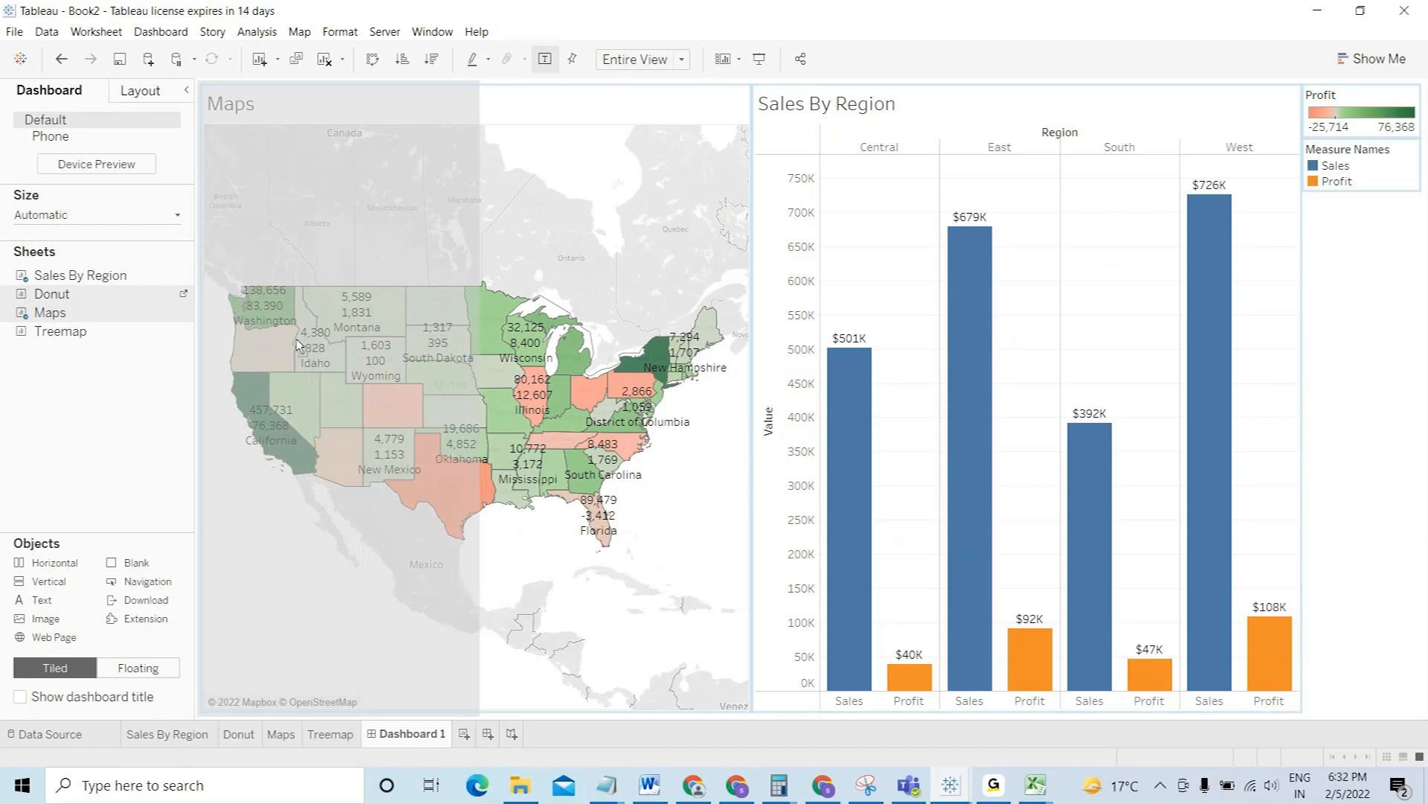
drag(297, 344, 485, 270)
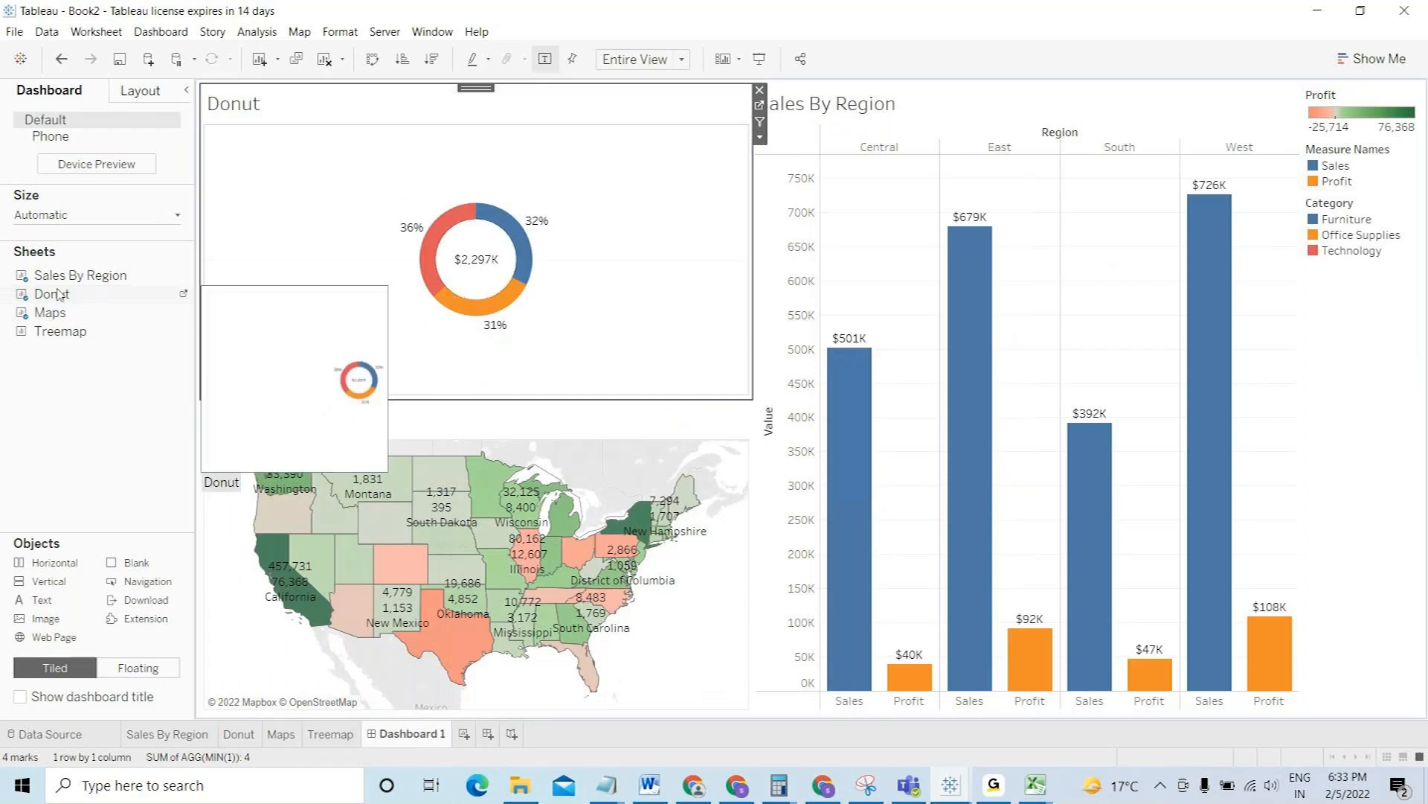
mouse_move(55, 332)
drag(54, 333, 1043, 550)
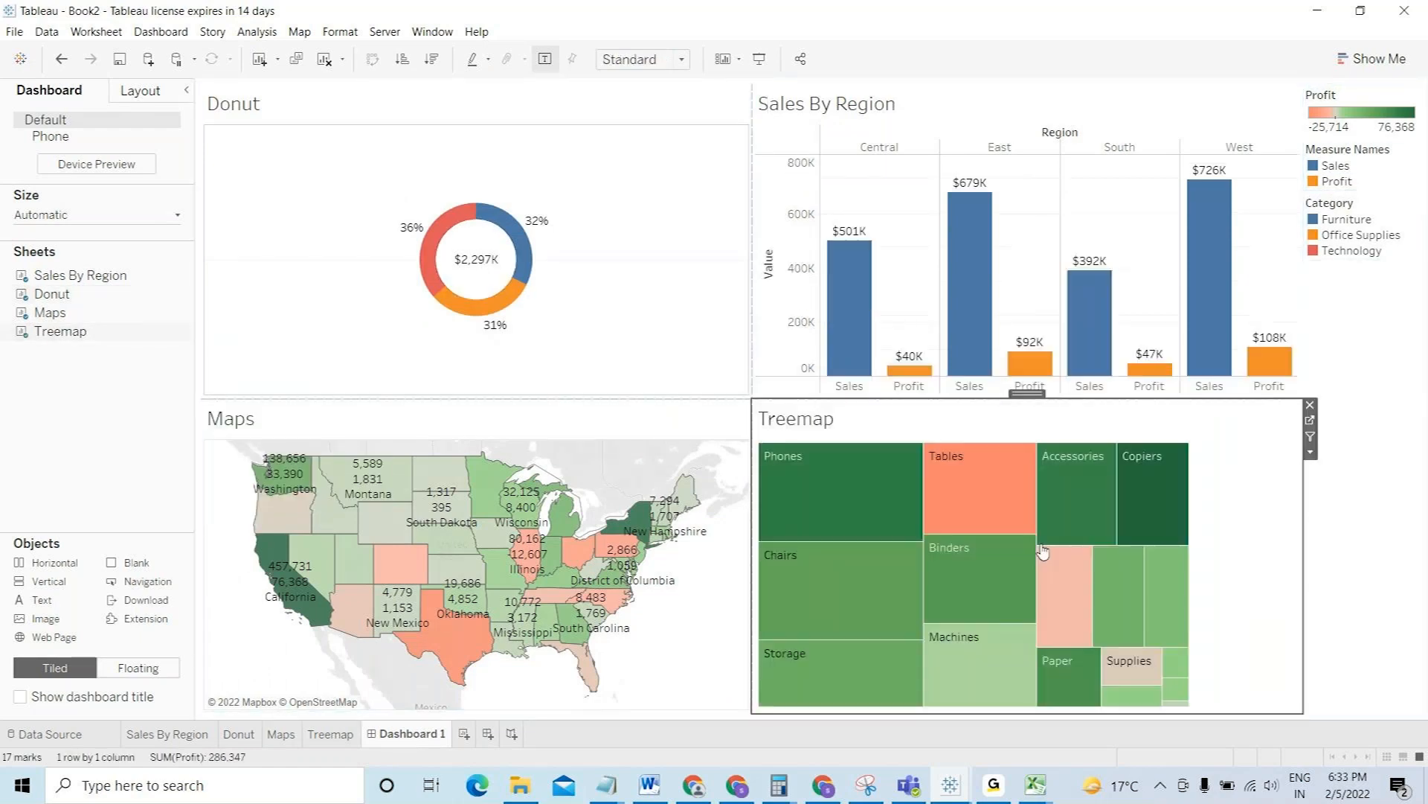
click(1384, 534)
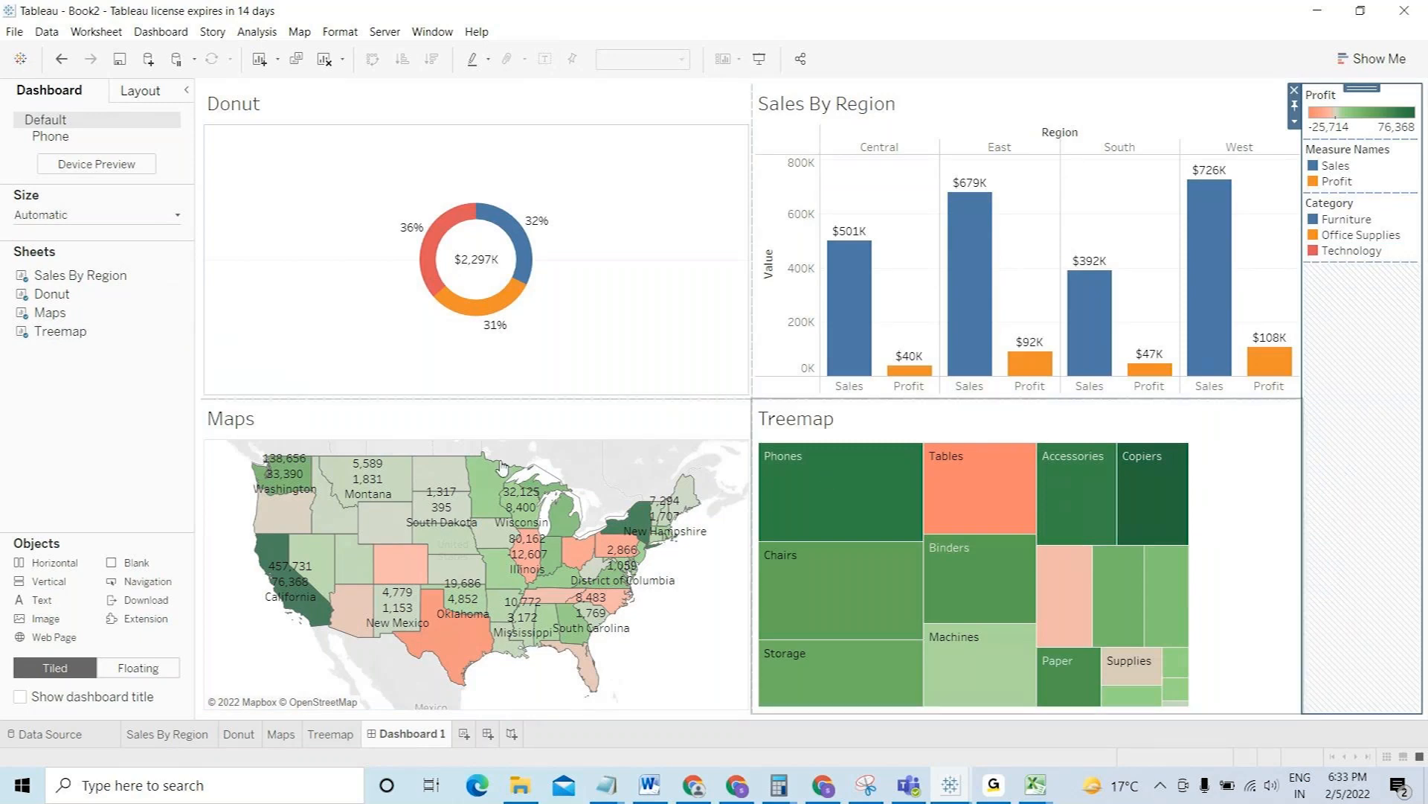
- Show the dashboard title and change it to 'Sample Superstore Analysis'
click(21, 698)
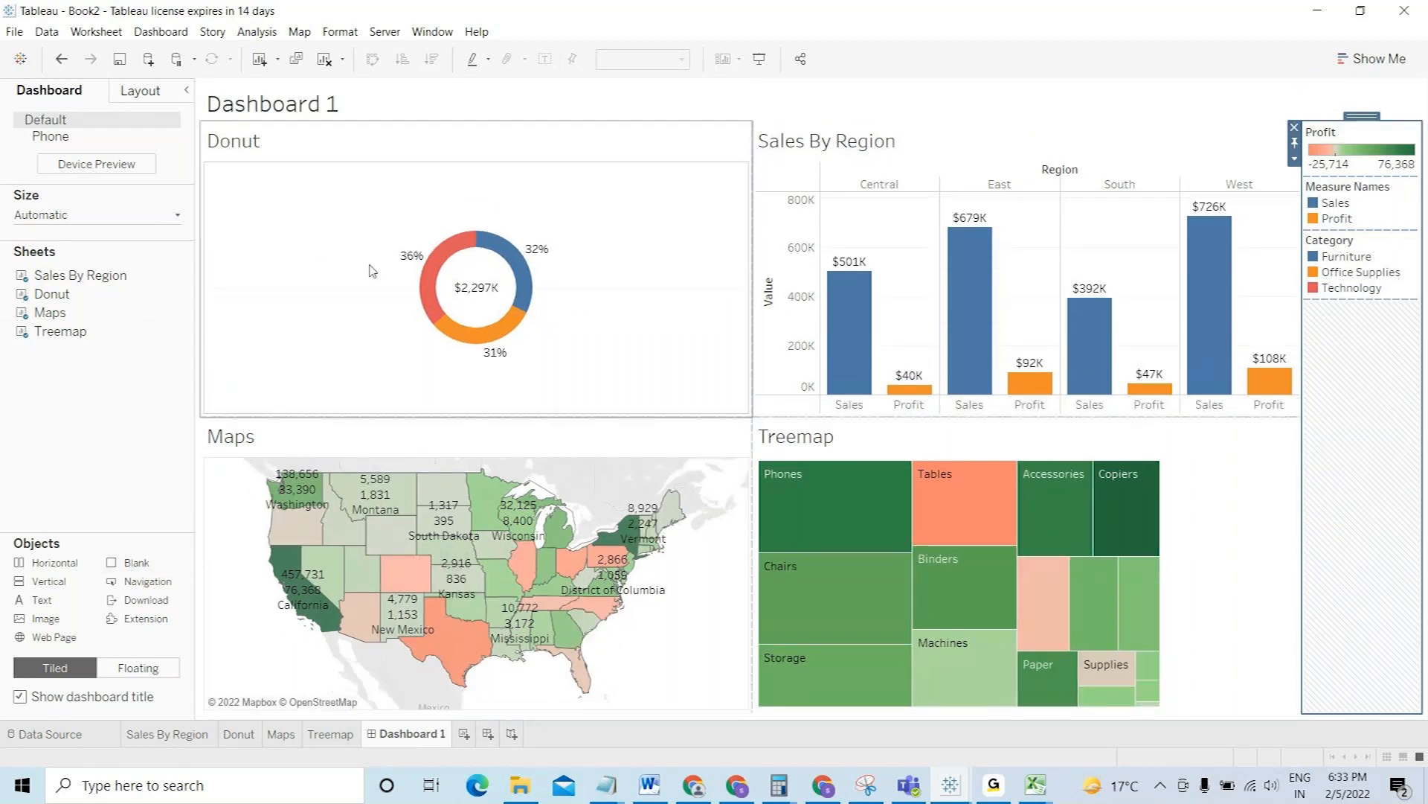
double_click(269, 104)
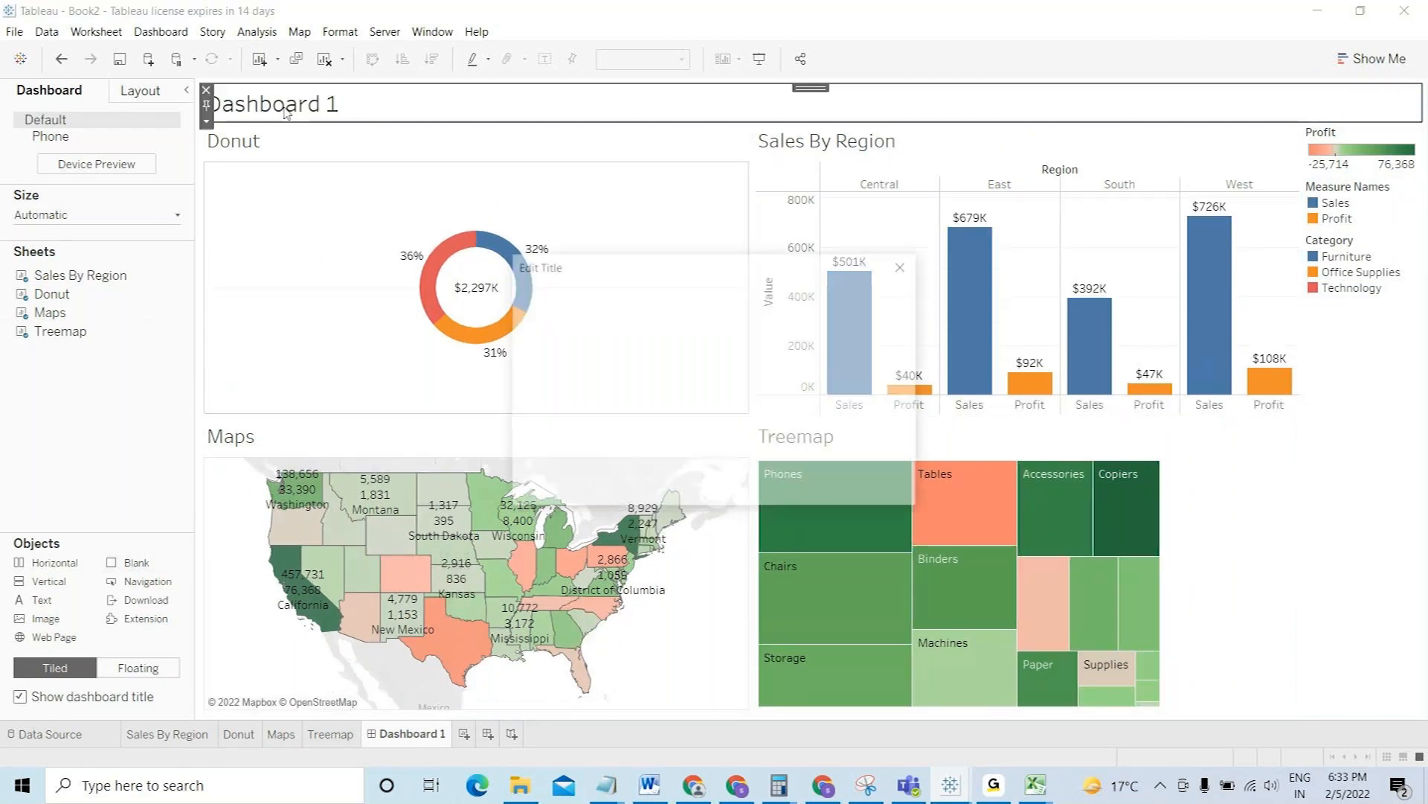
text(Sampl)
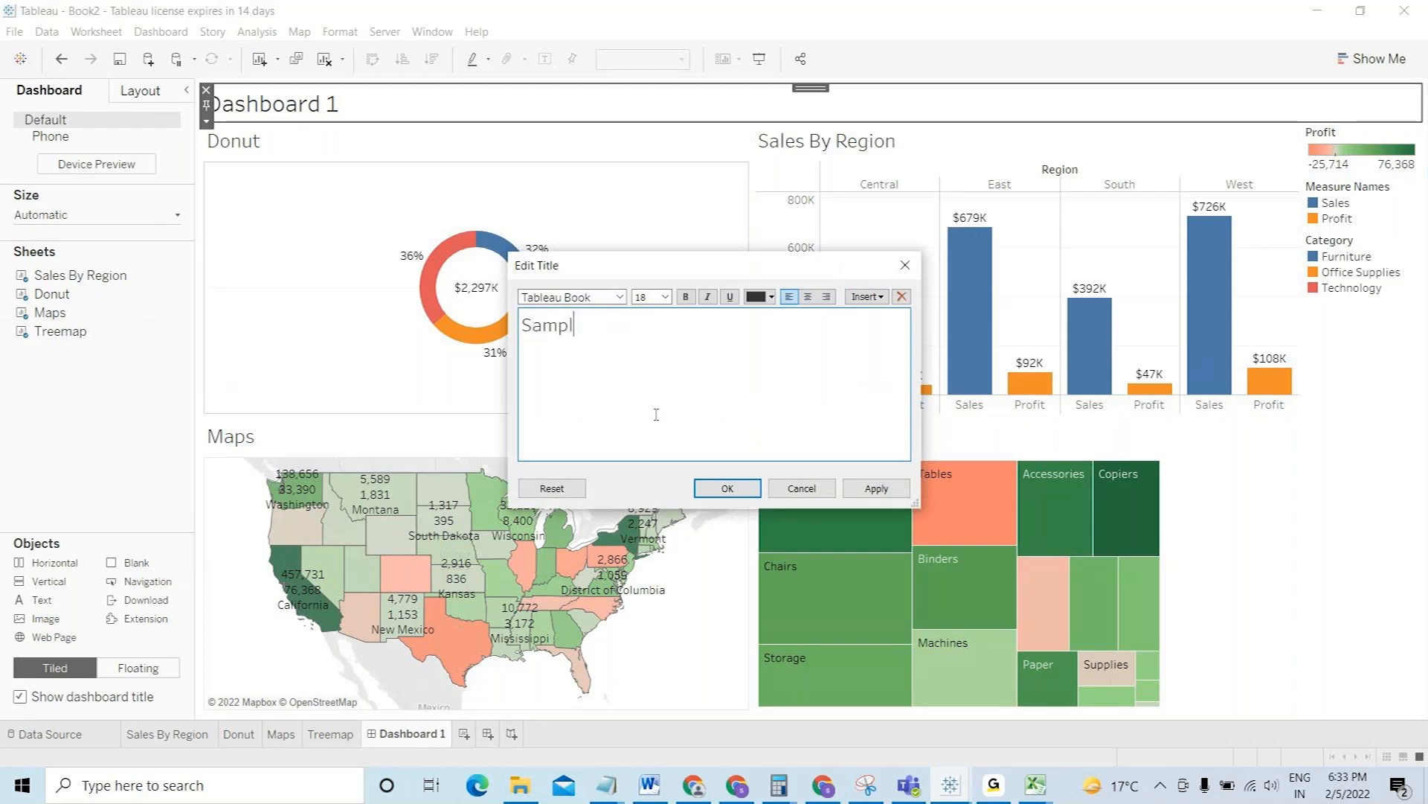
text(e Superstore Analysis)
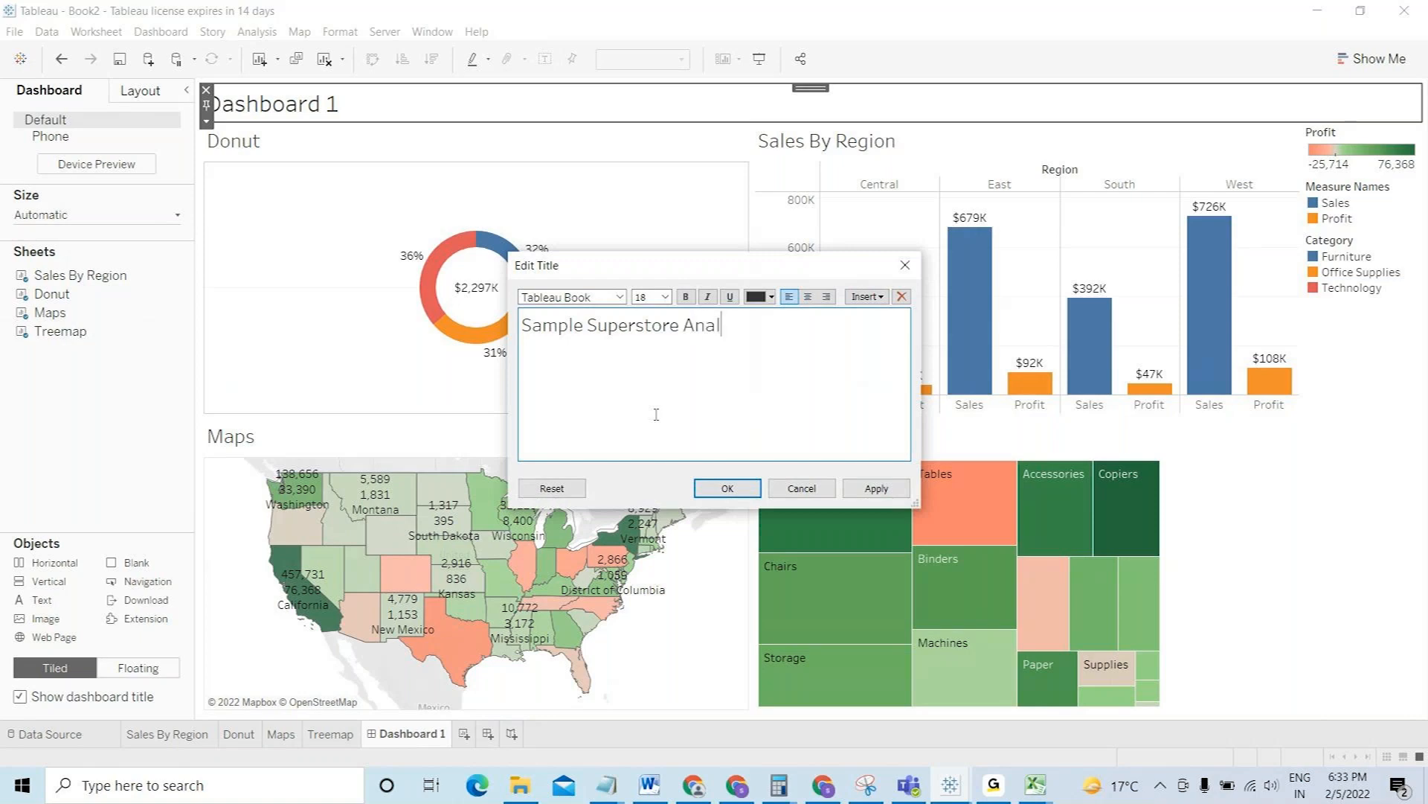
click(735, 490)
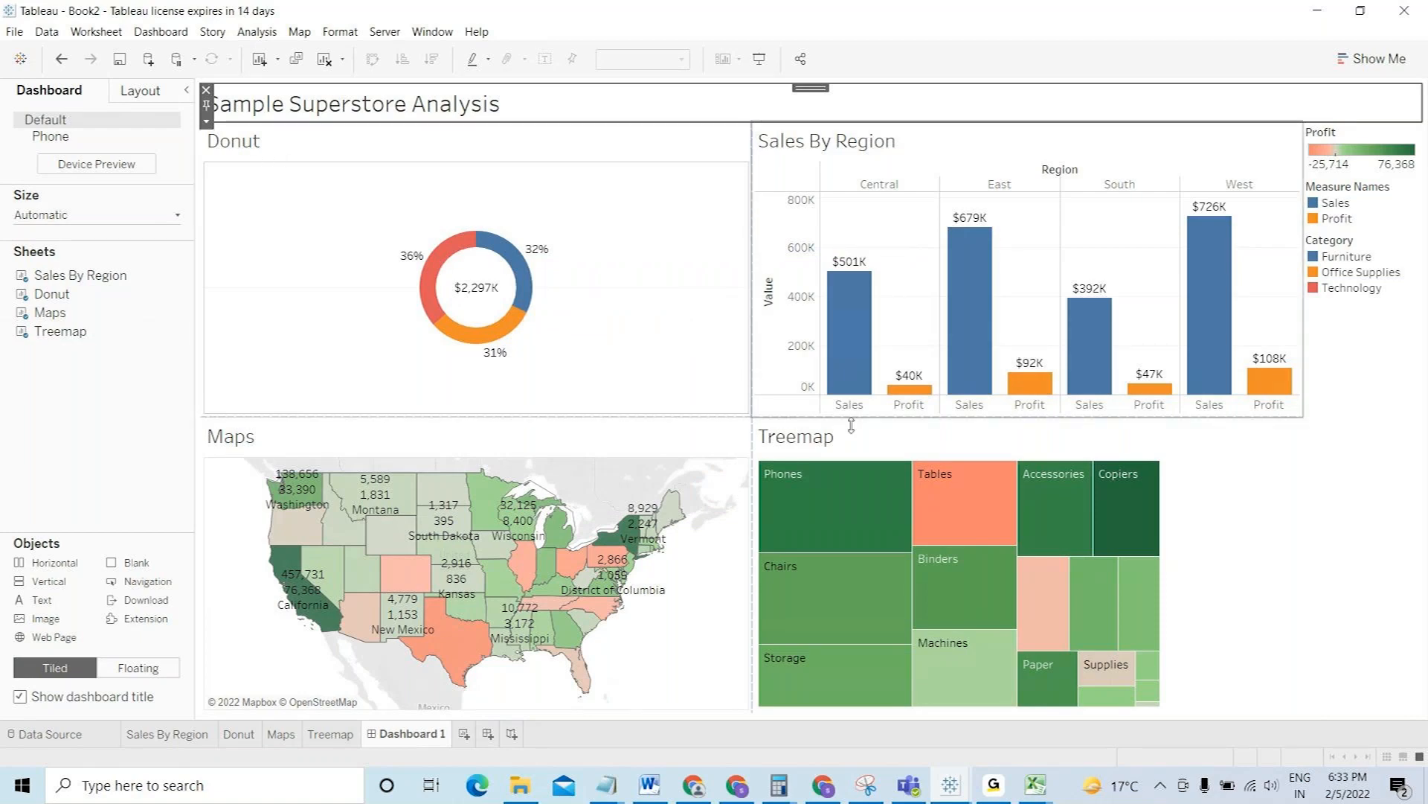
- Set the Treemap zone to Fit Entire View
click(1249, 474)
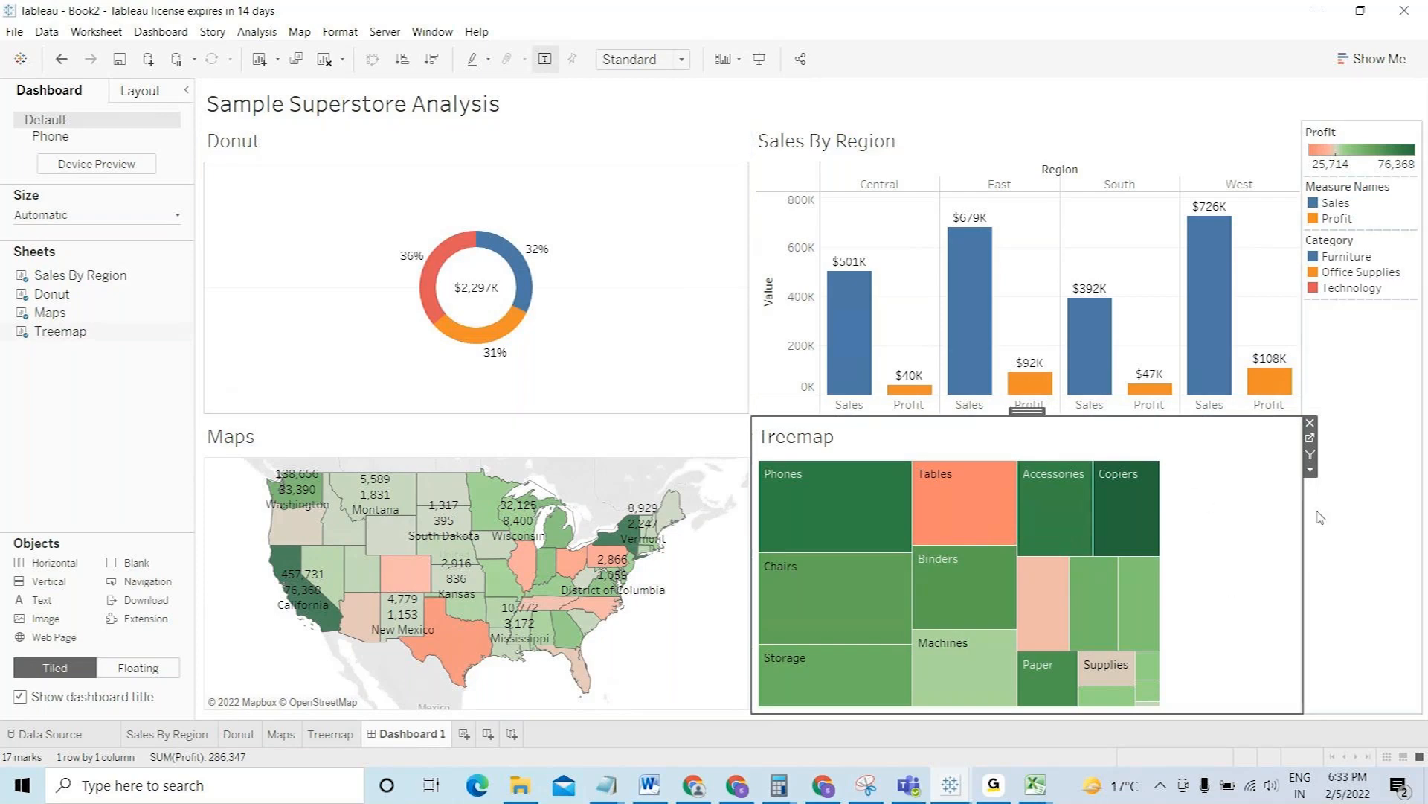
click(1310, 470)
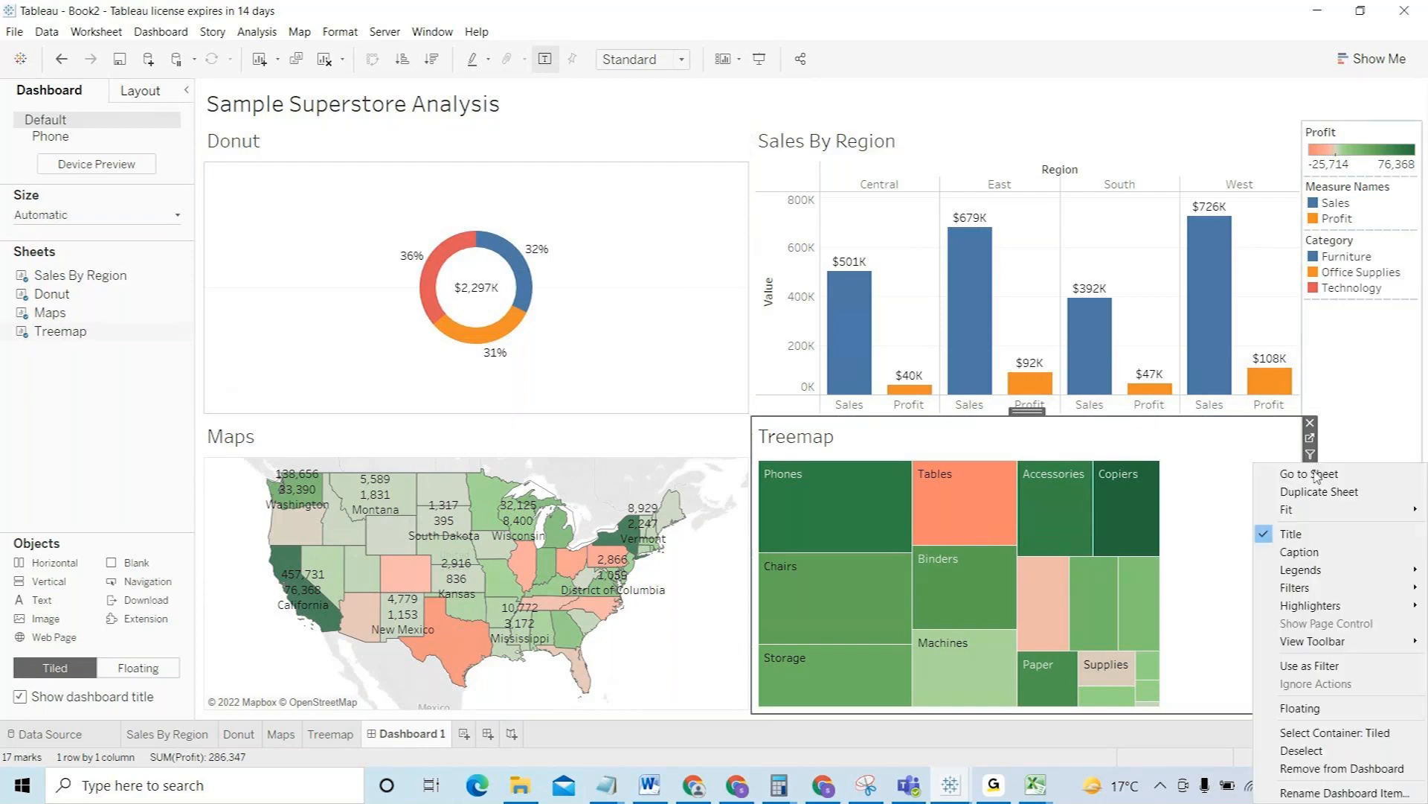
mouse_move(1317, 515)
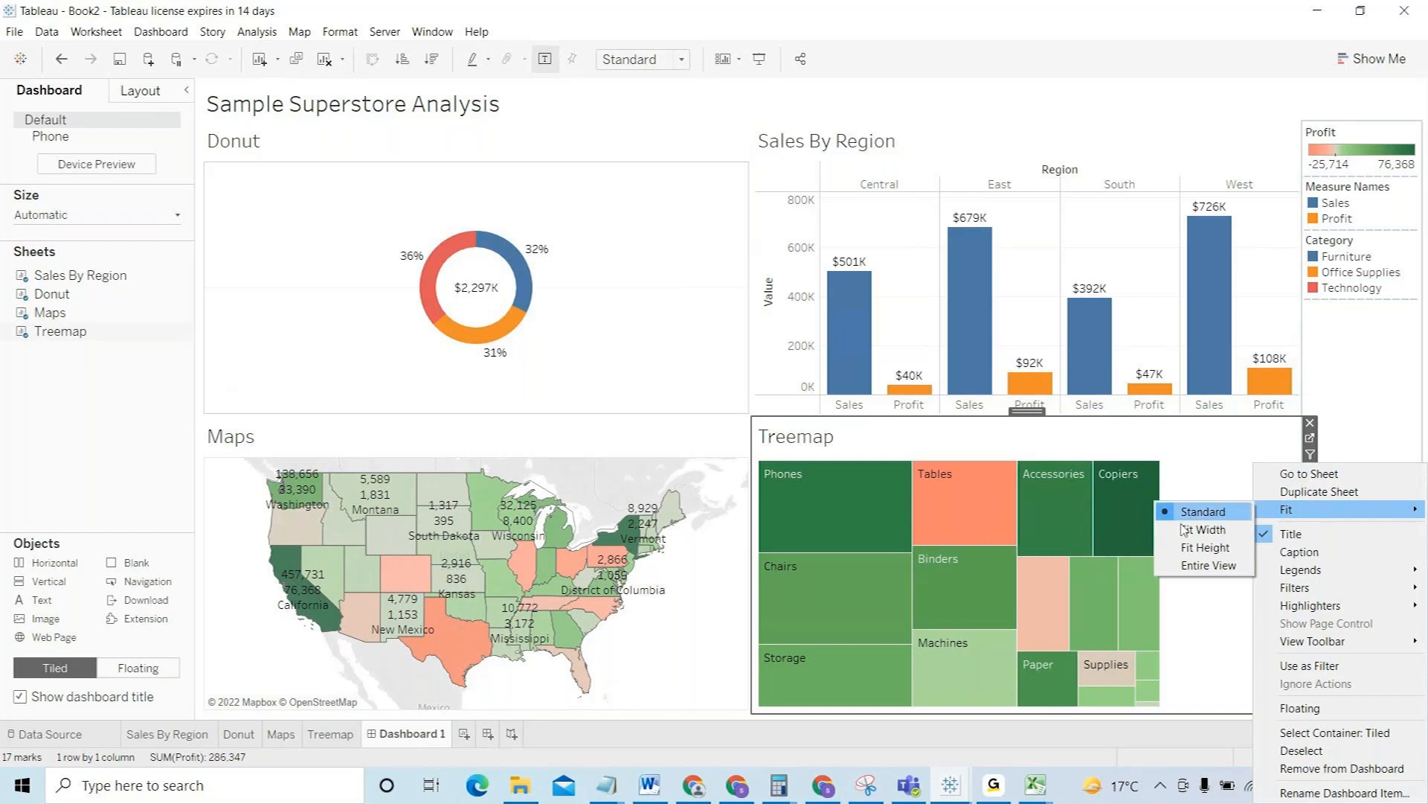
click(1205, 565)
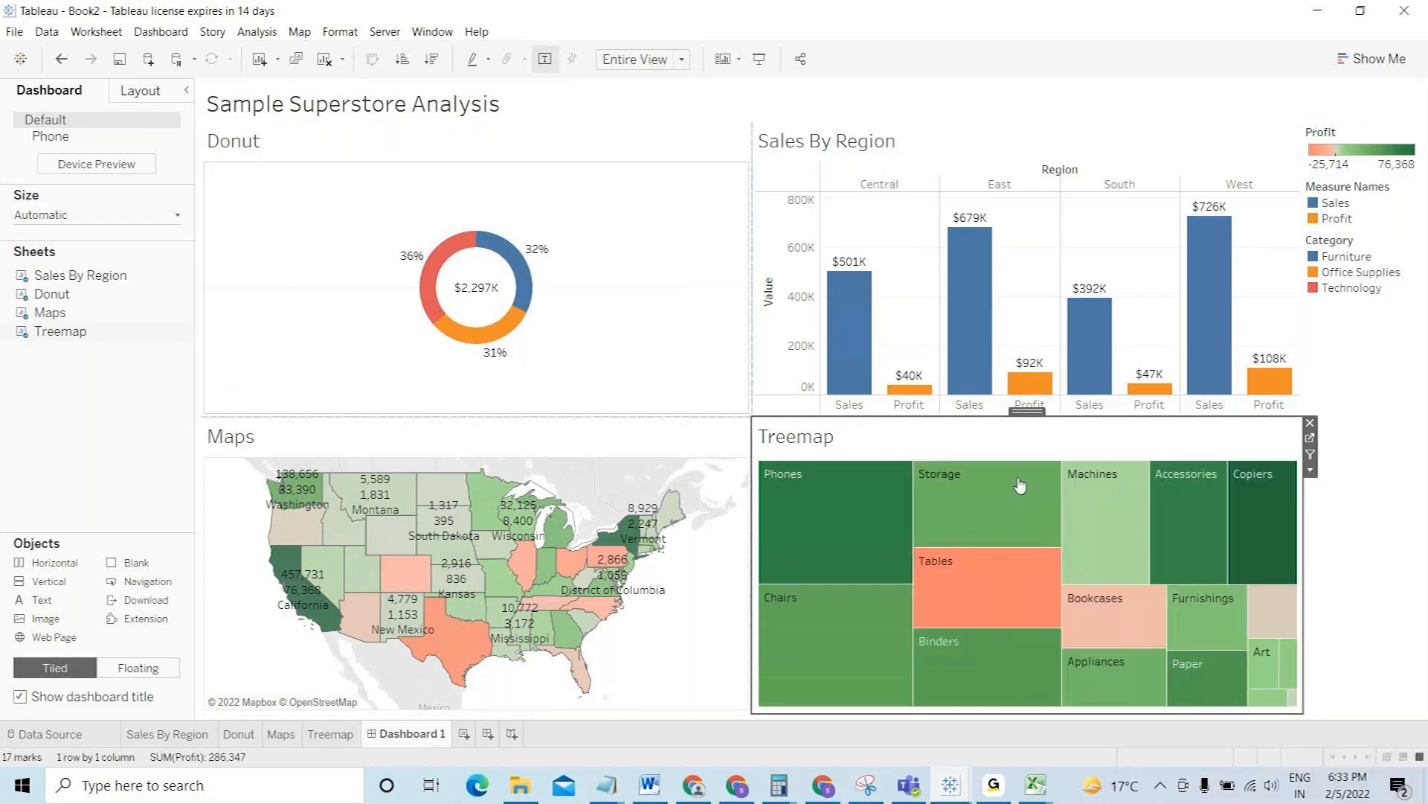
- Hide the Value axis header on the Sales By Region chart
click(793, 354)
right_click(793, 354)
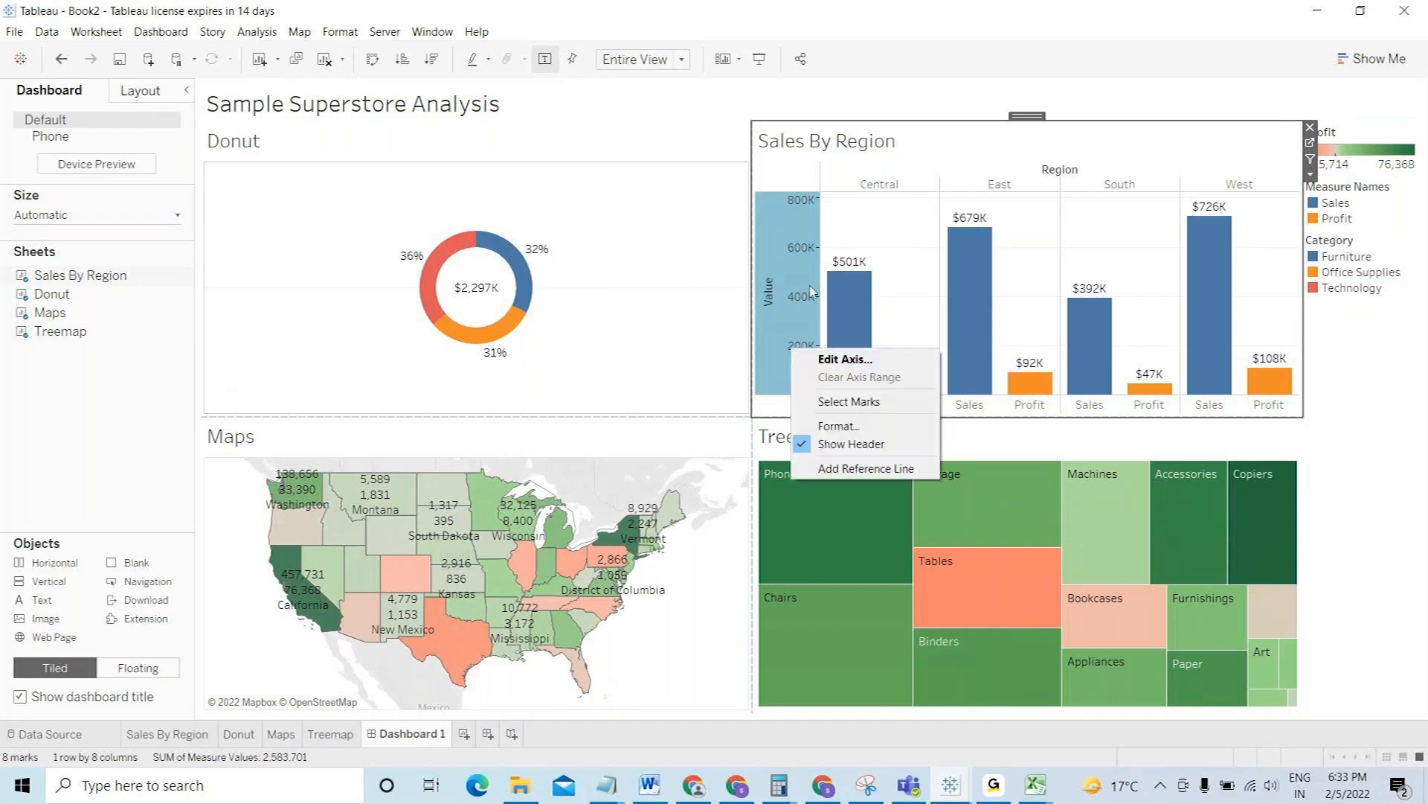
click(867, 237)
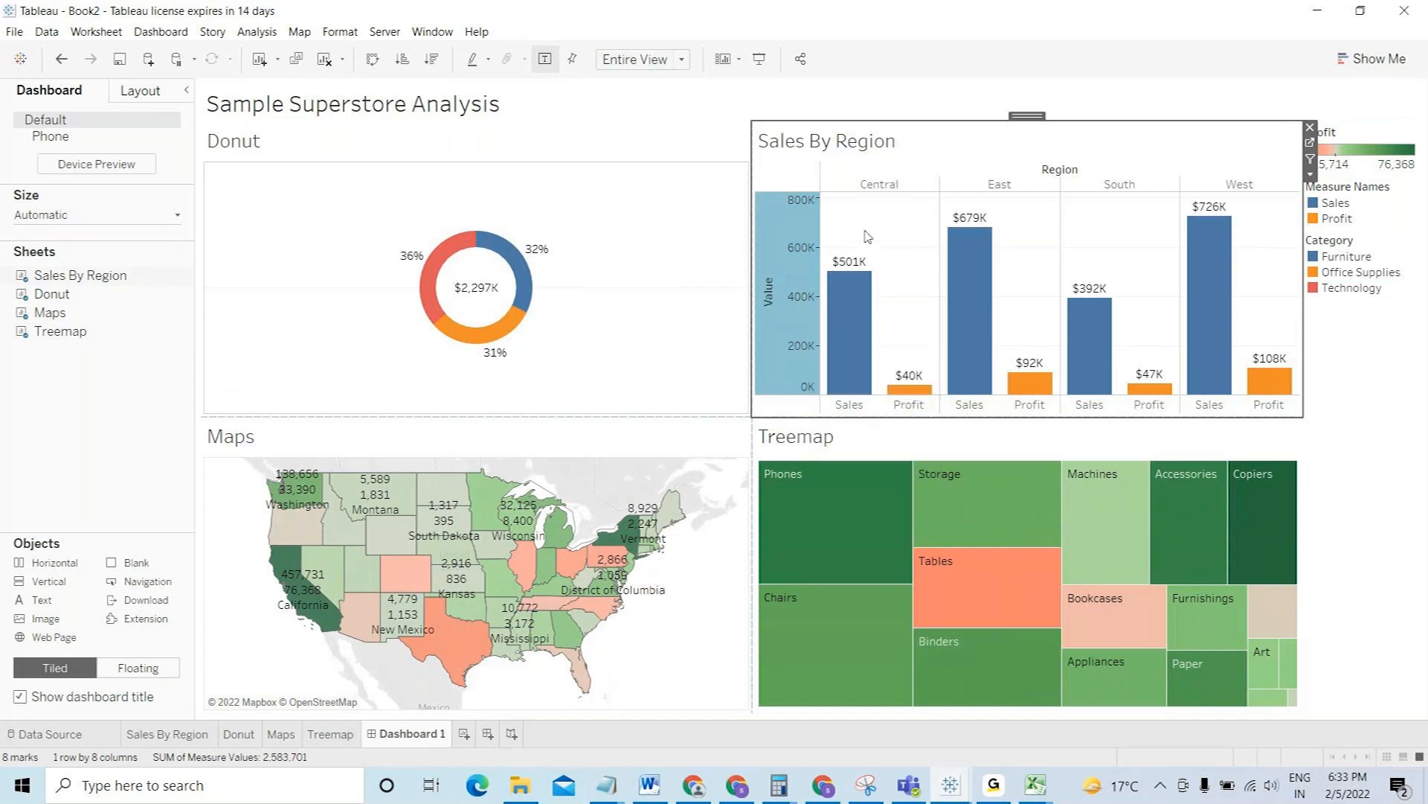
click(867, 237)
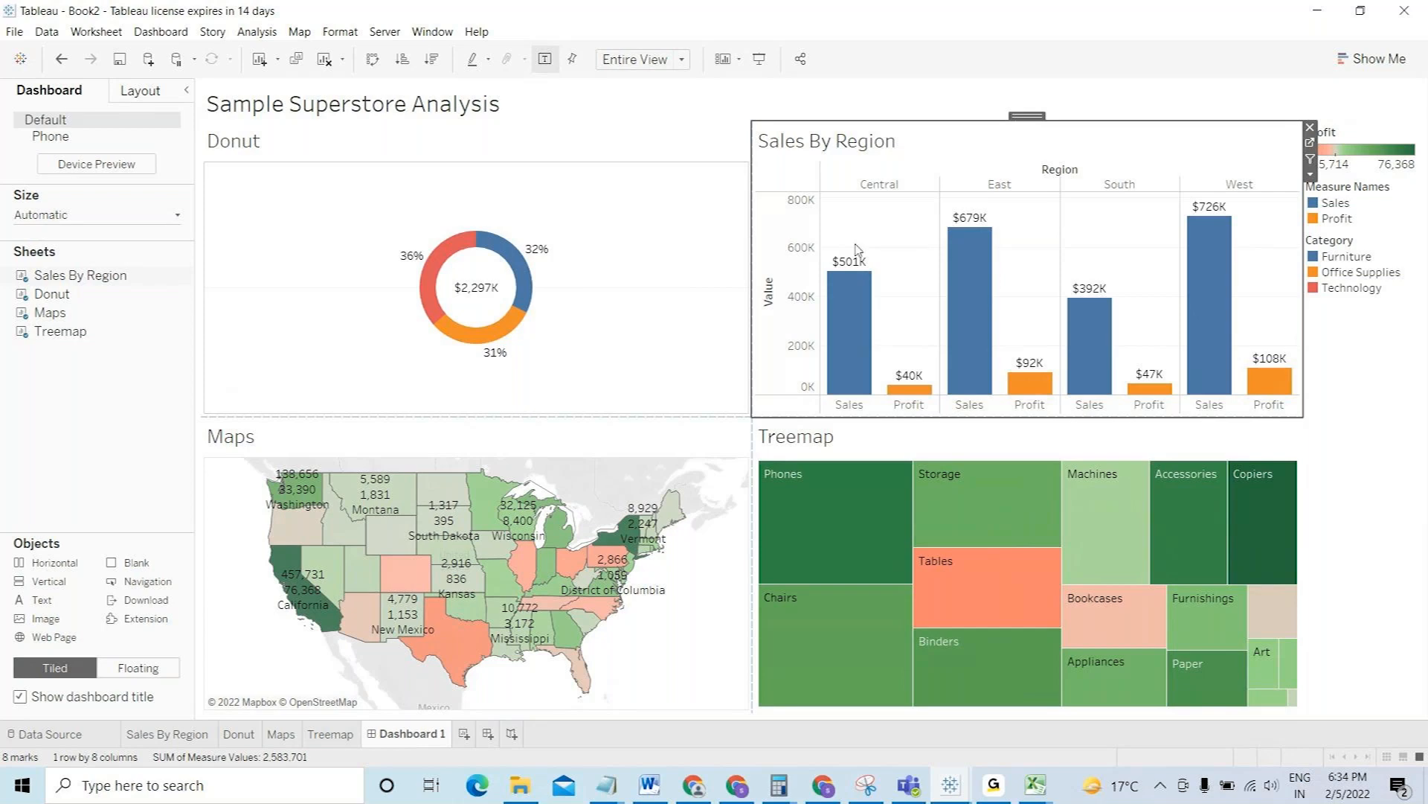
mouse_move(855, 268)
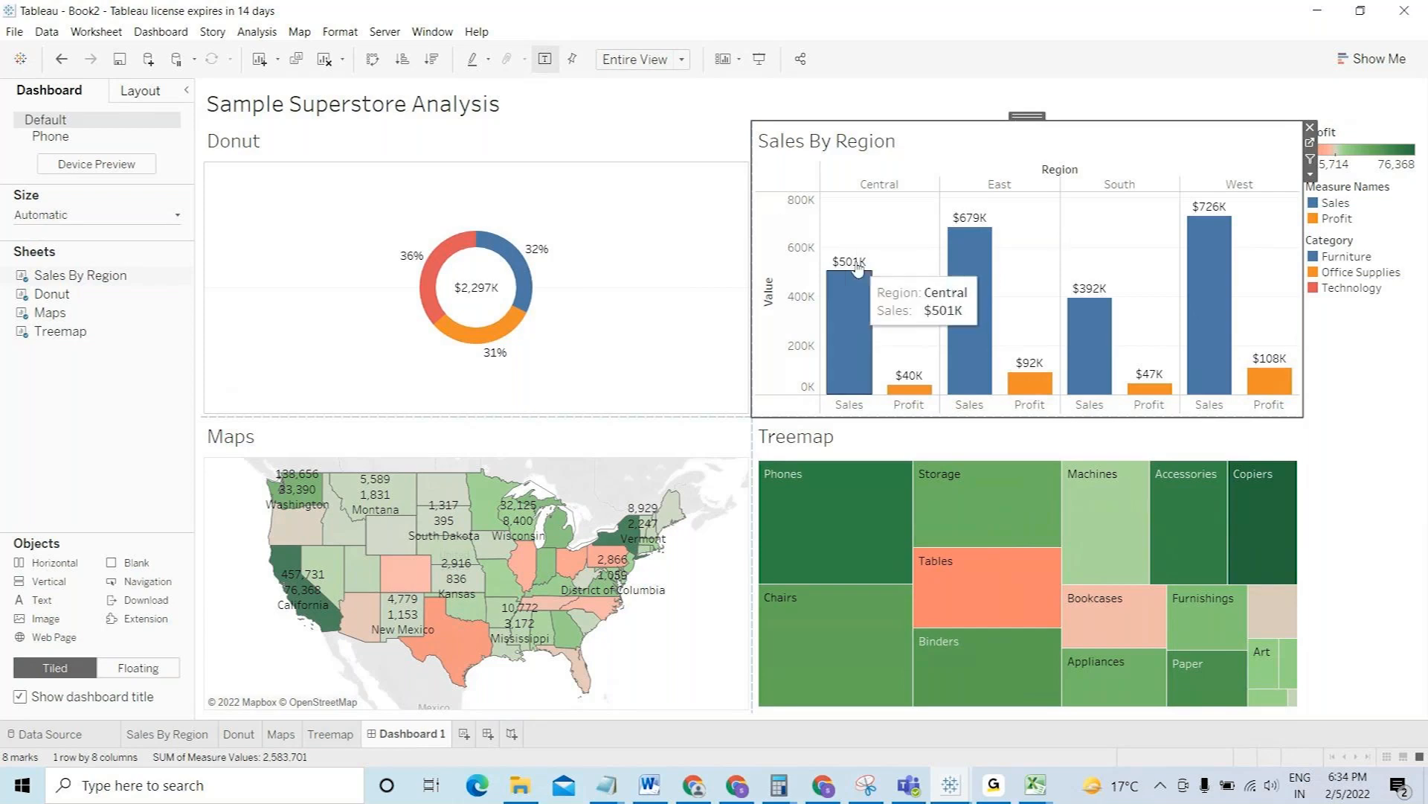
right_click(789, 261)
click(837, 353)
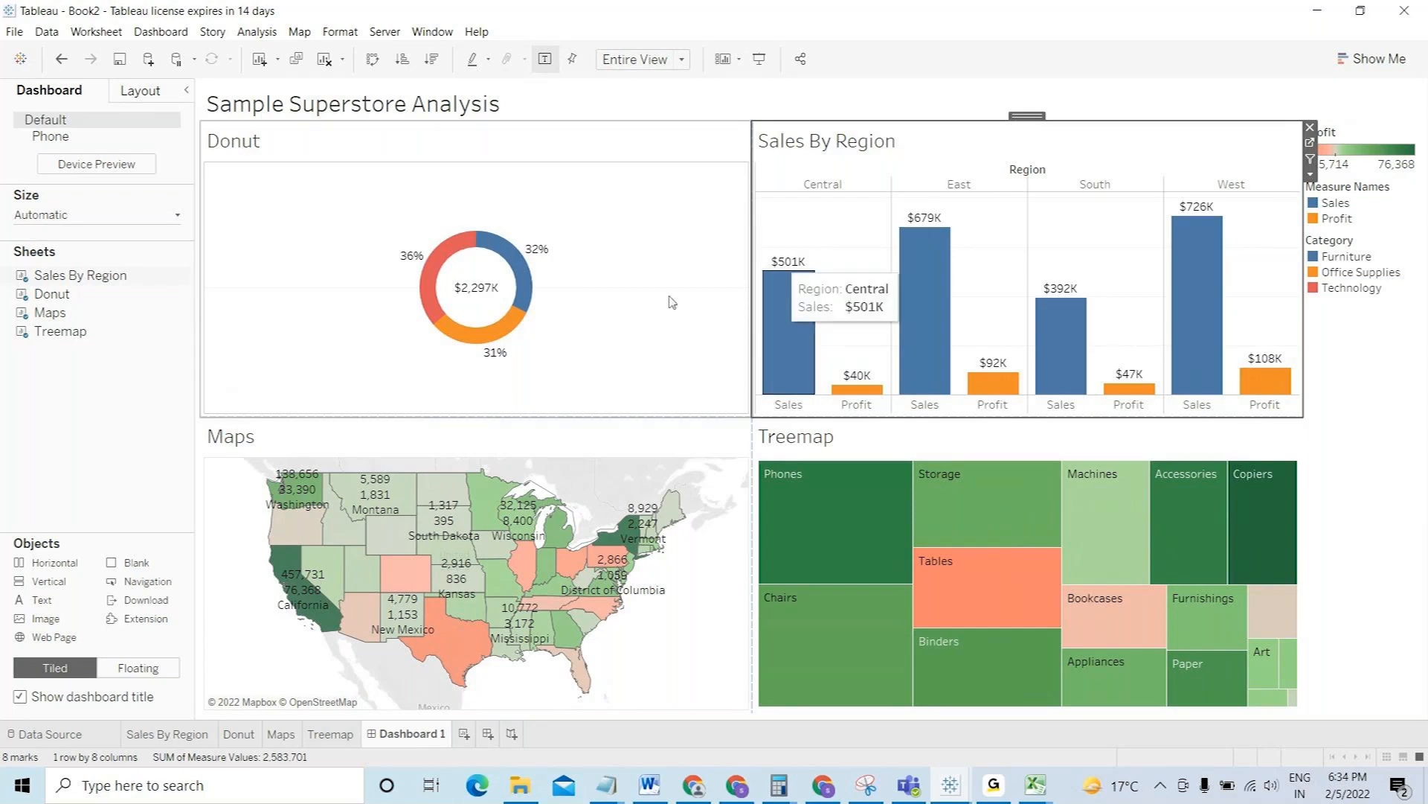
click(688, 381)
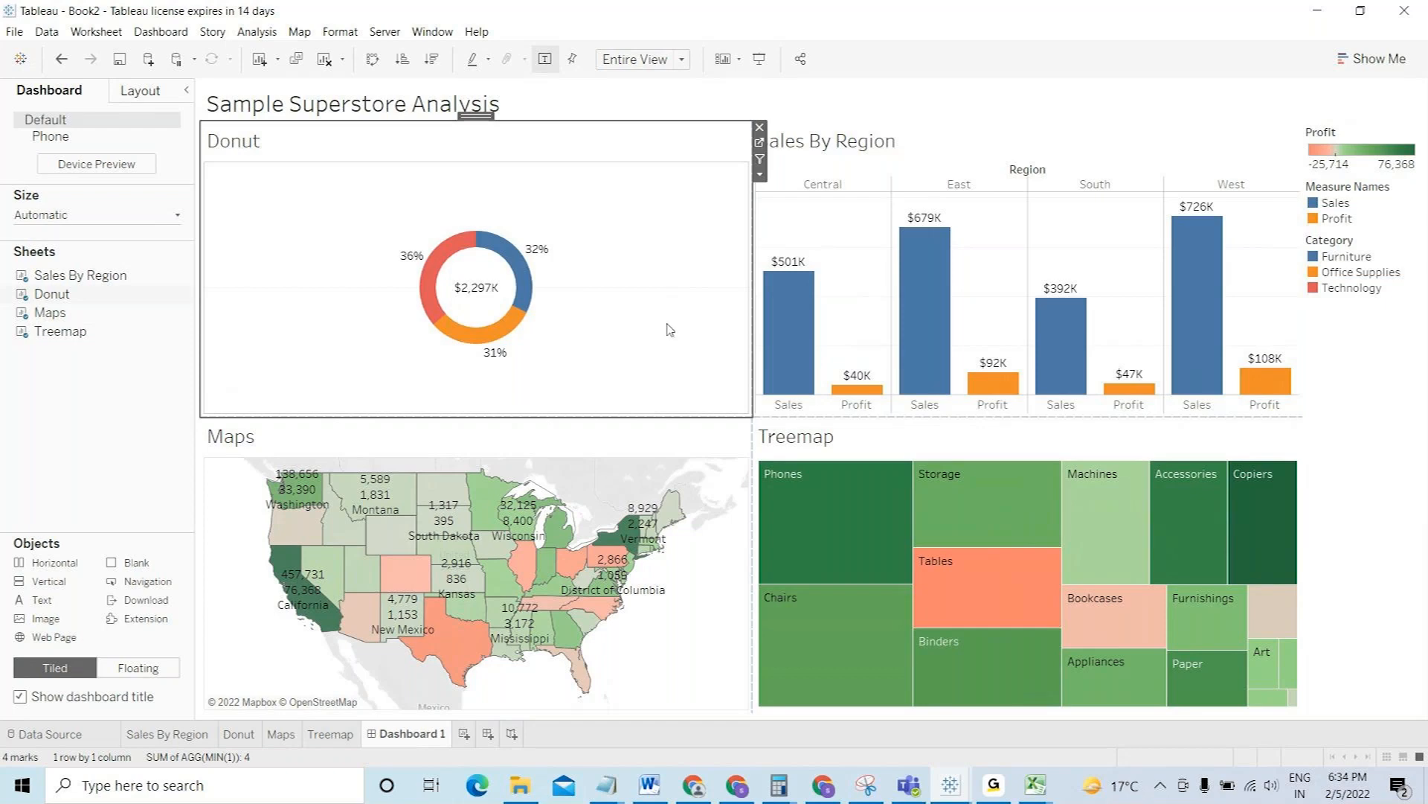
- Filter the dashboard to Office Supplies via the donut, then deselect that slice to restore all totals
click(760, 161)
mouse_move(459, 335)
click(497, 340)
click(497, 341)
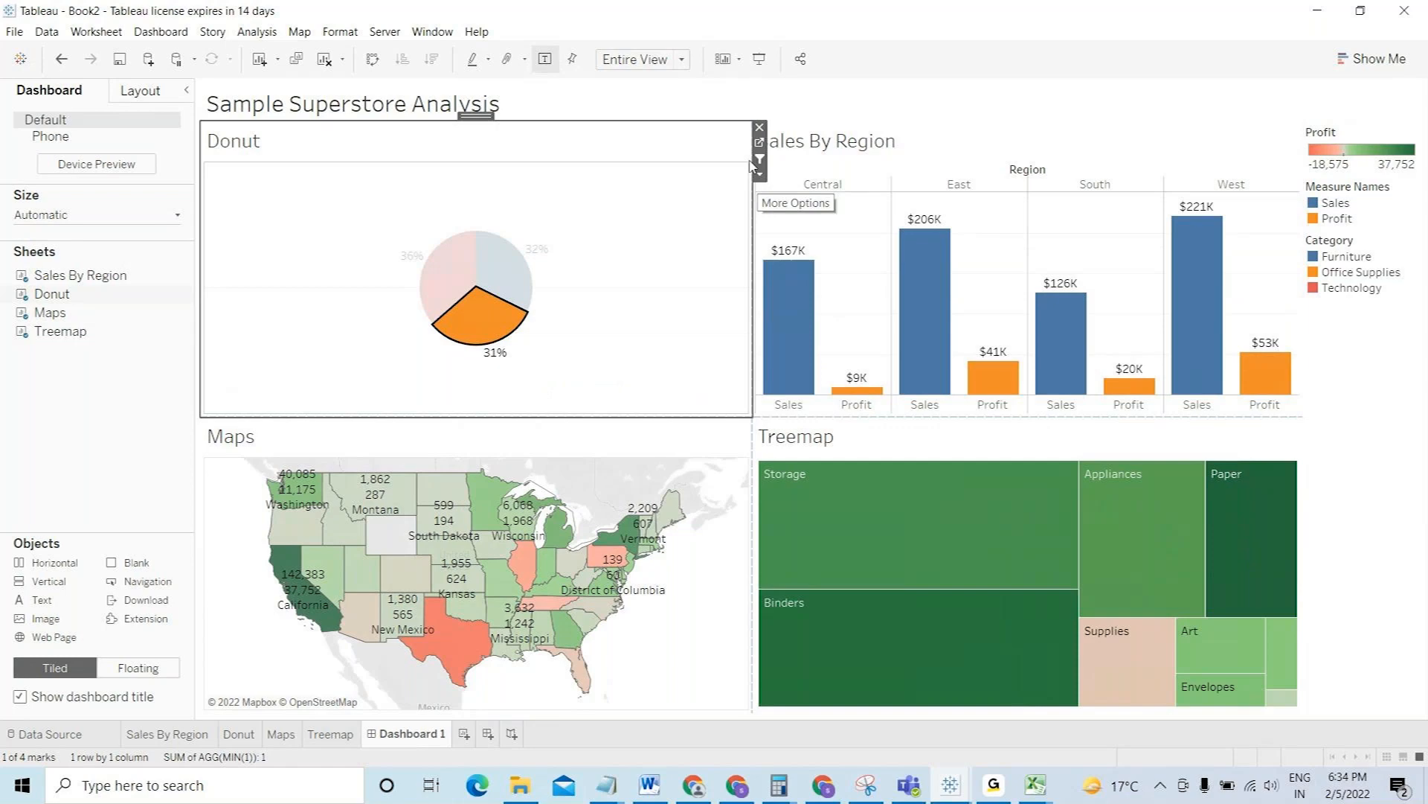
mouse_move(466, 335)
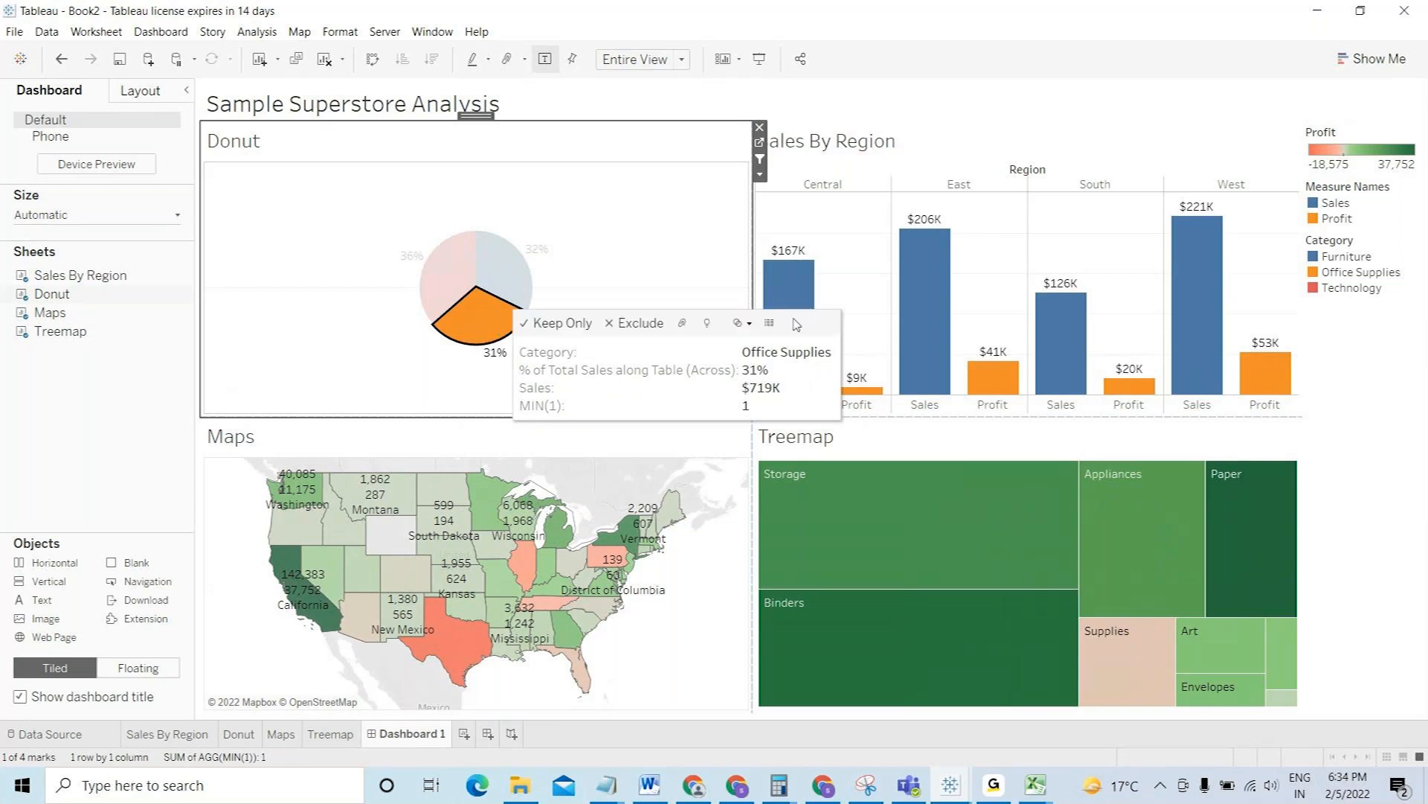
mouse_move(813, 291)
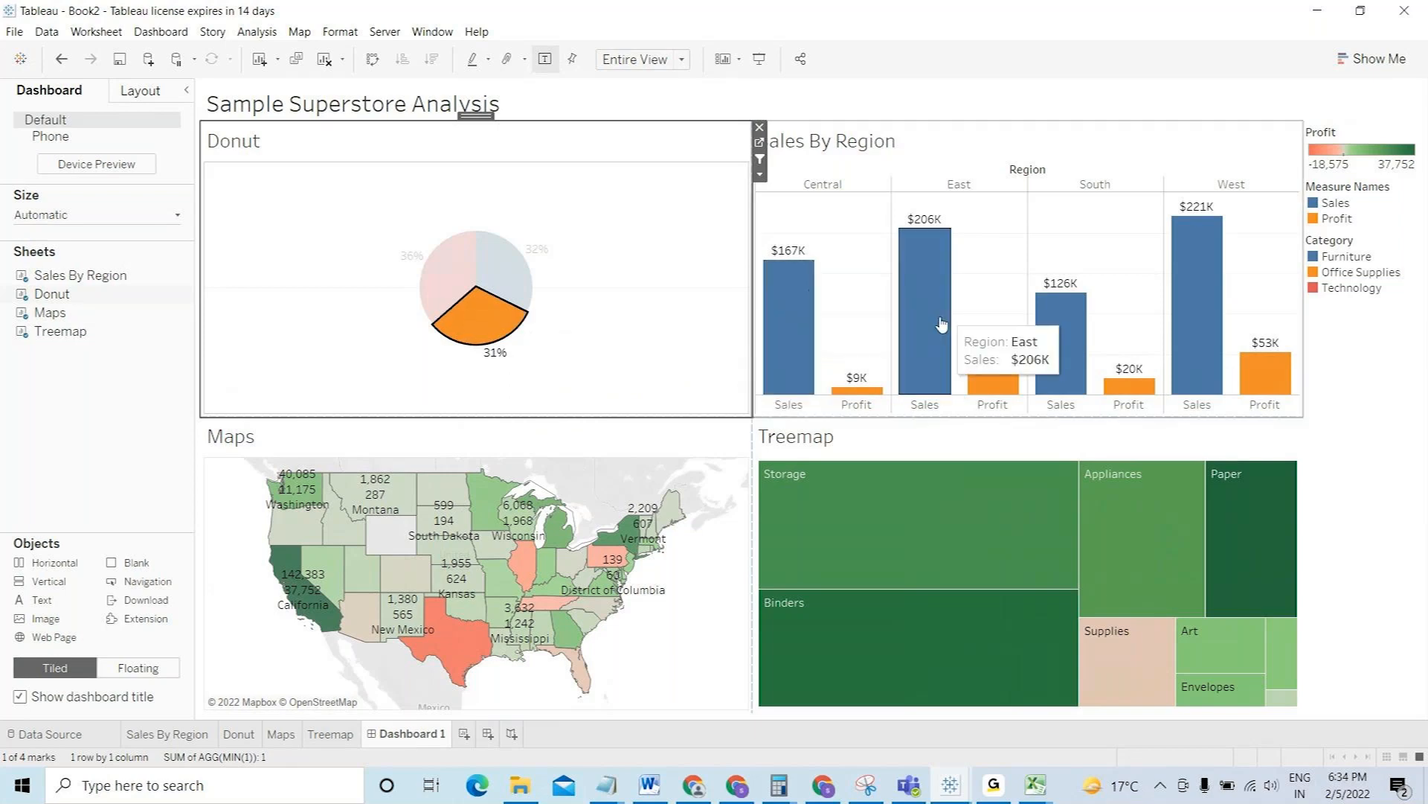
click(500, 337)
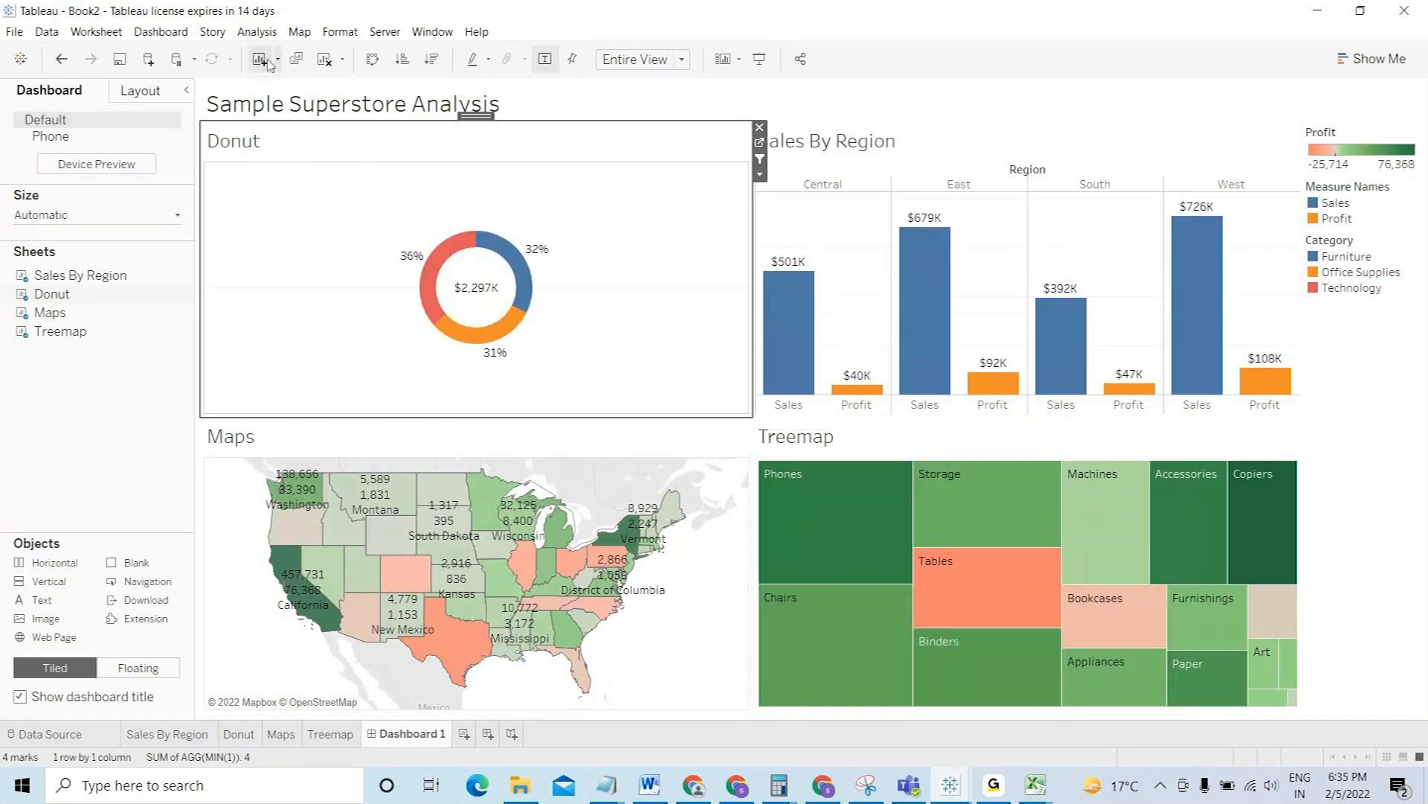
click(258, 32)
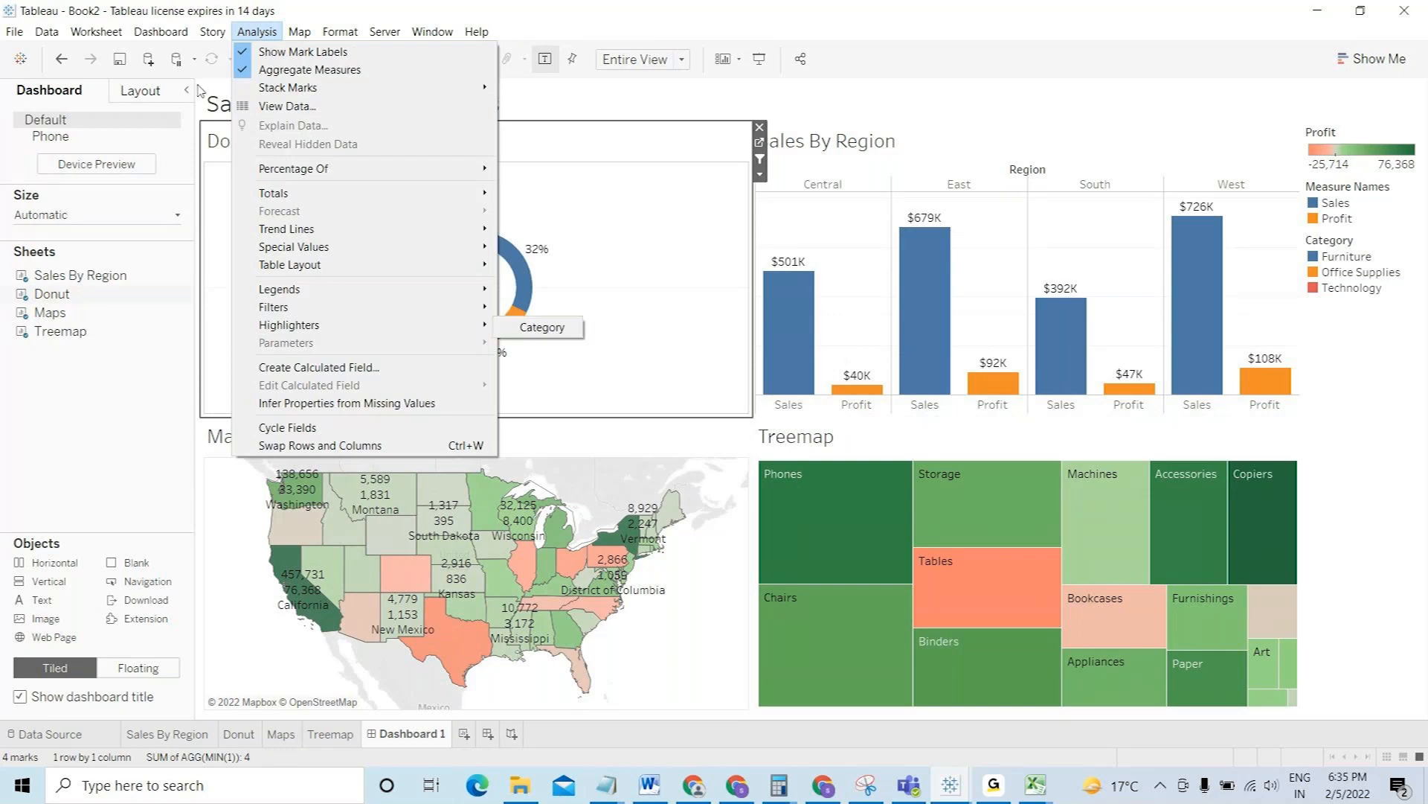
click(157, 34)
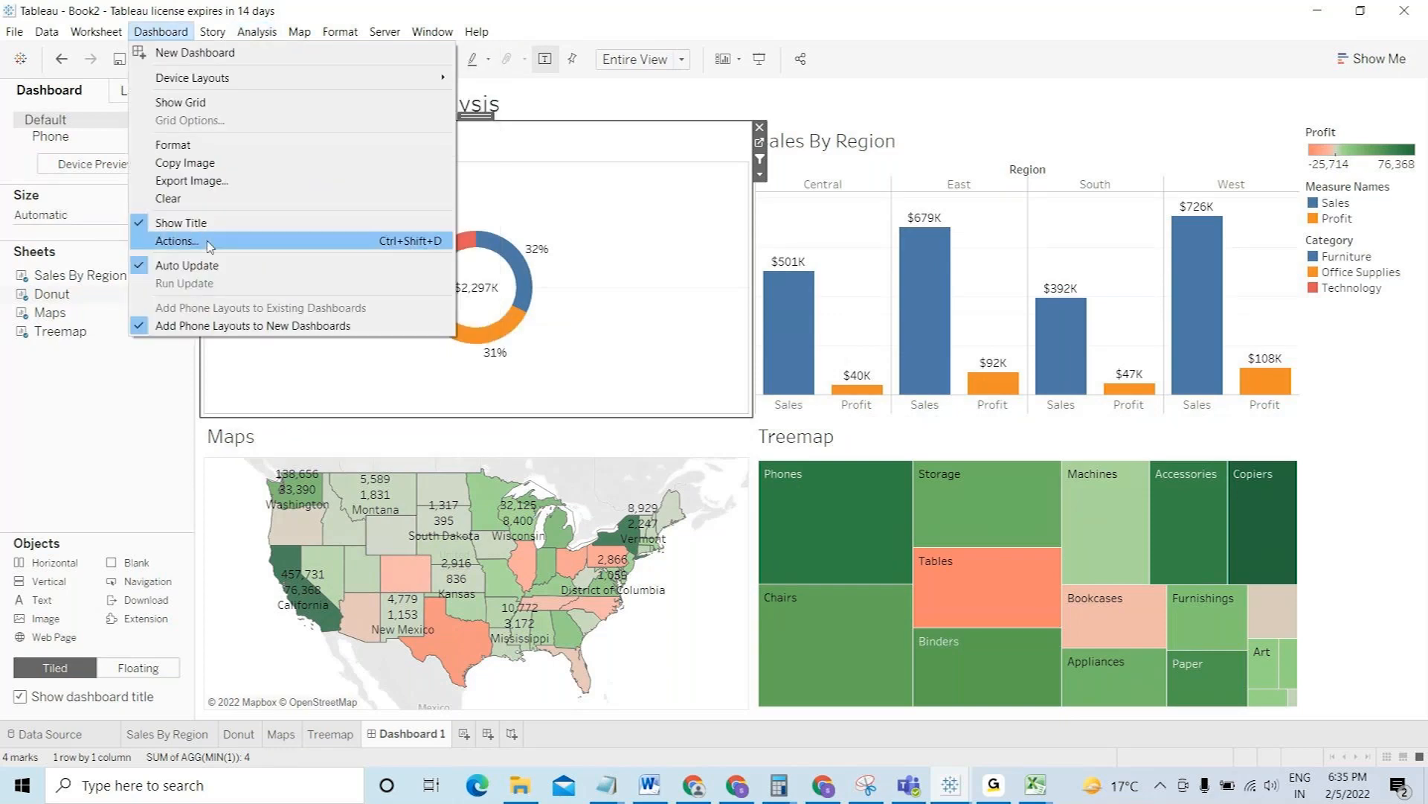
click(209, 241)
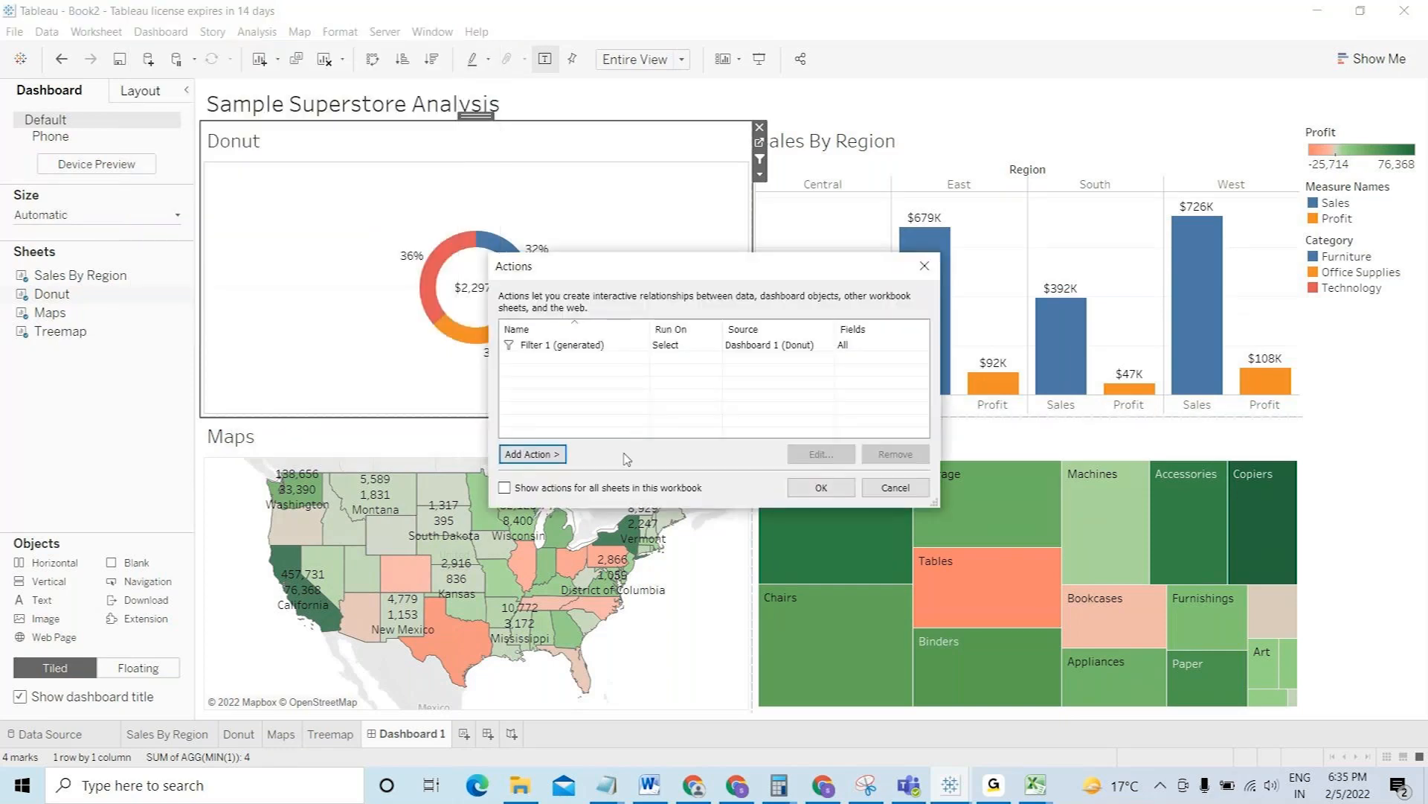
click(532, 454)
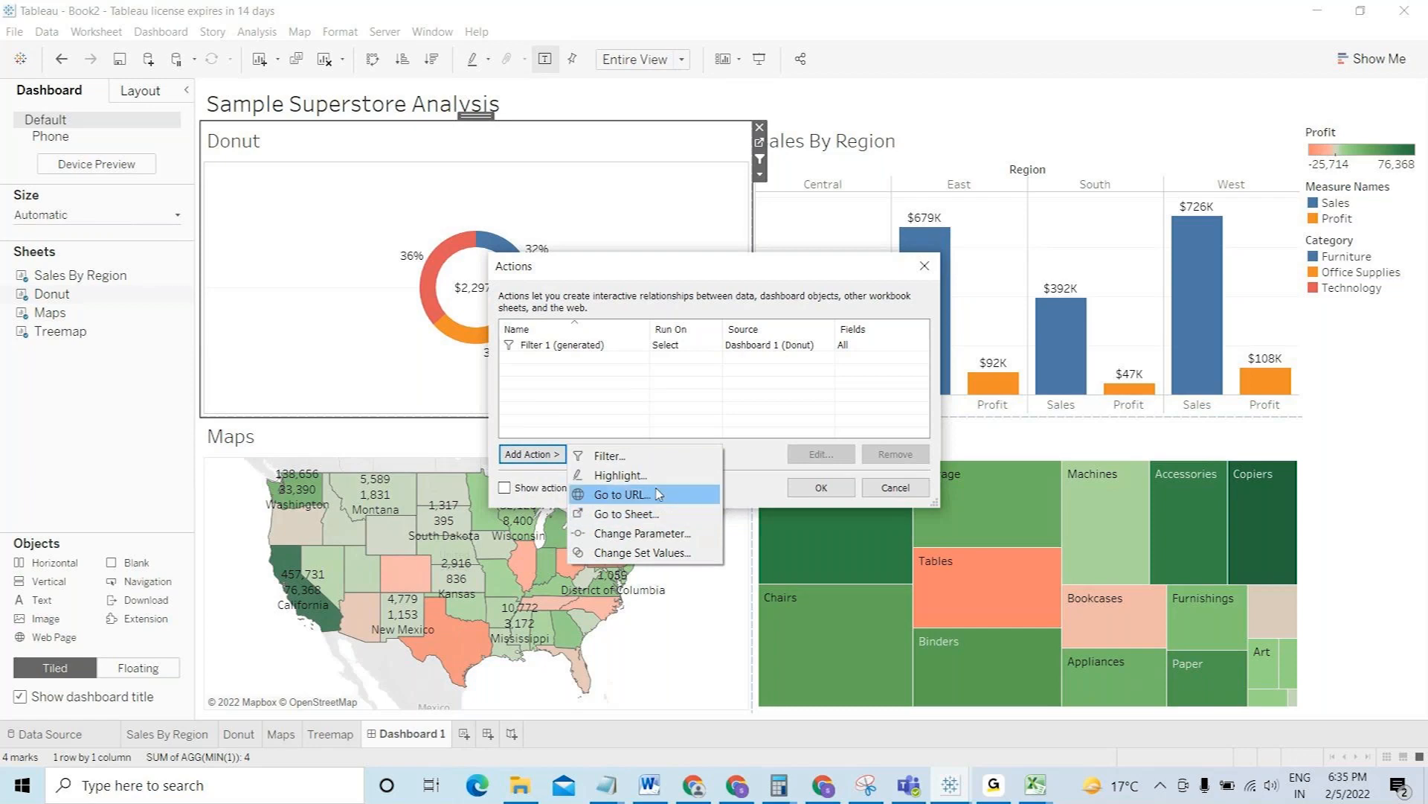
click(881, 494)
click(881, 489)
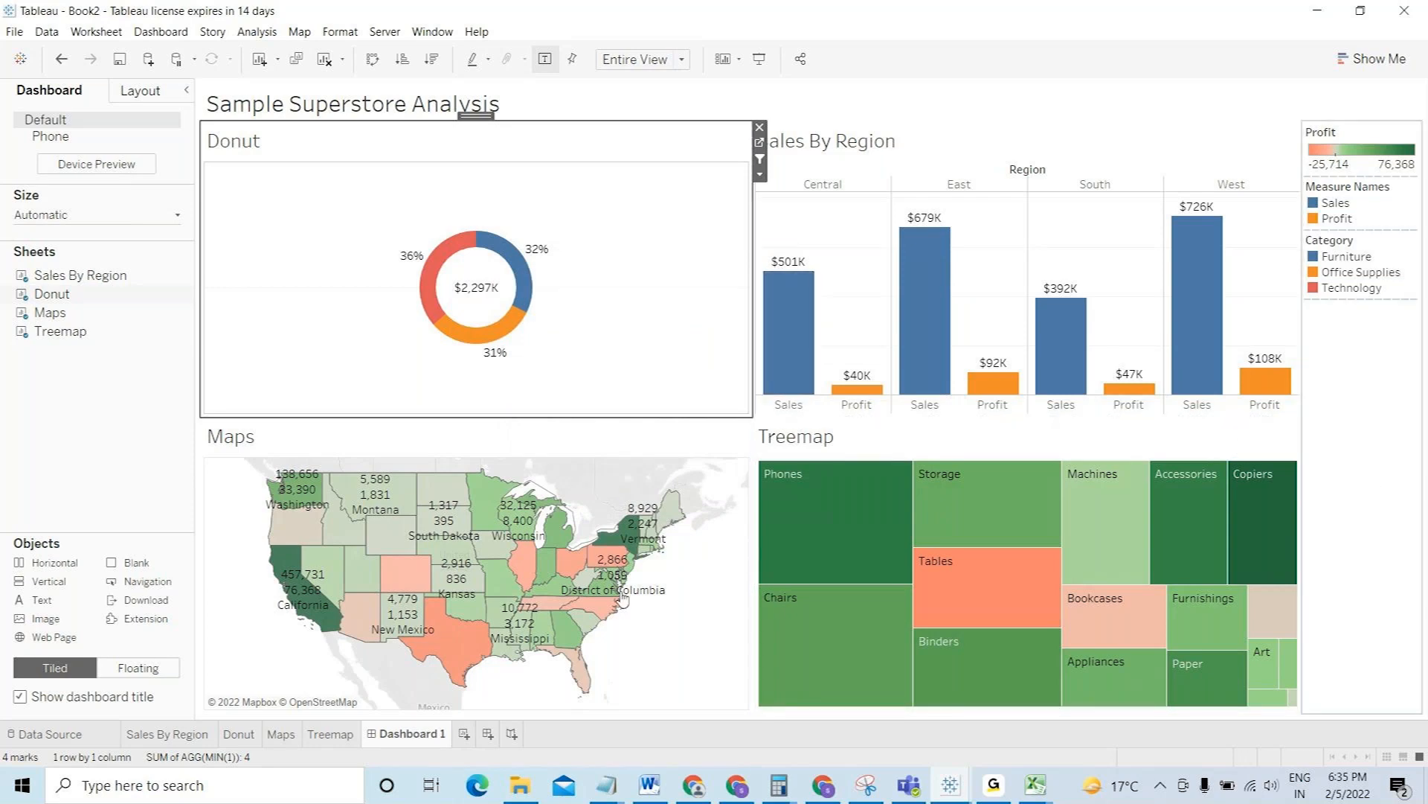
- Add a new blank worksheet, Sheet 5
click(465, 734)
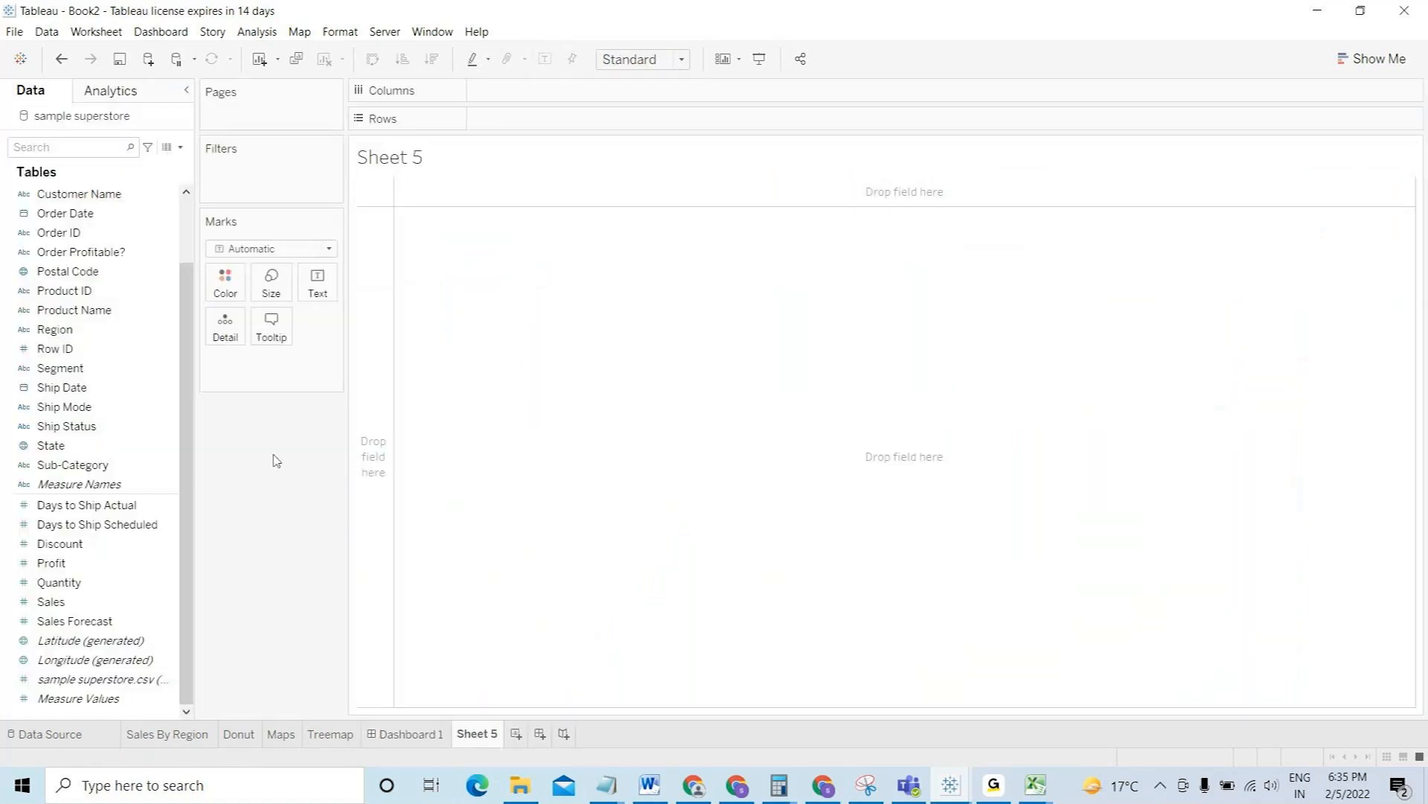
click(188, 238)
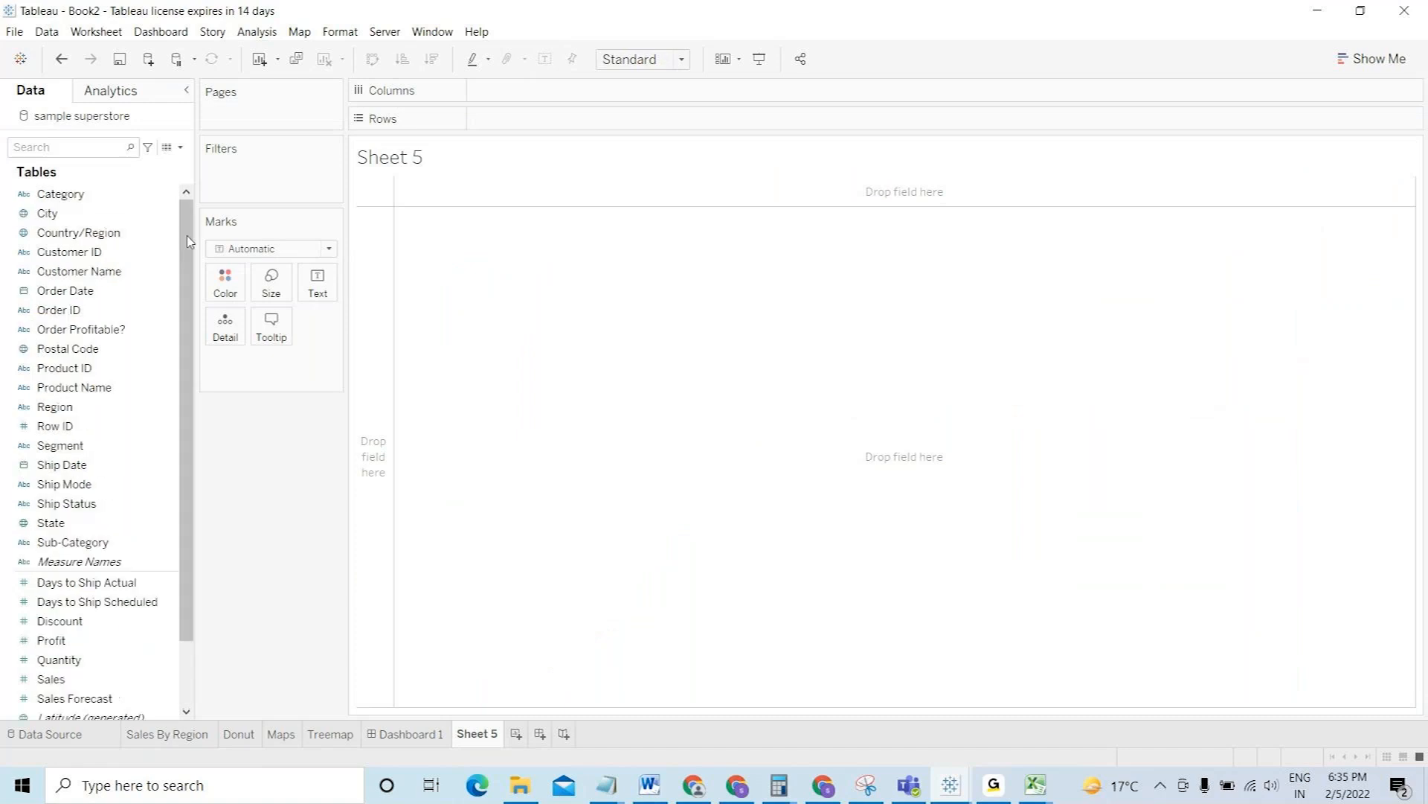
drag(187, 237, 201, 423)
- Create an Integer parameter named 'Top n' with current value 10
click(180, 146)
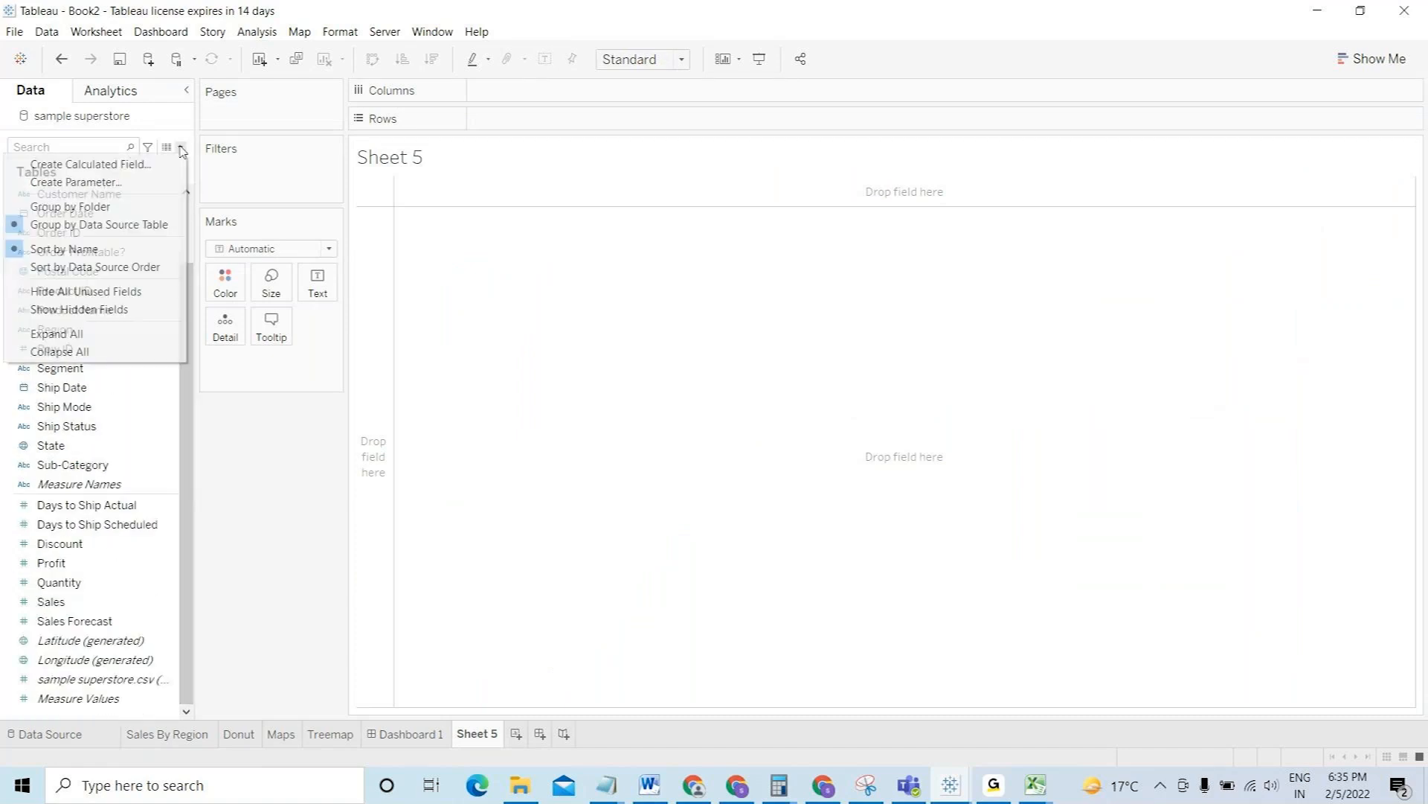
click(120, 186)
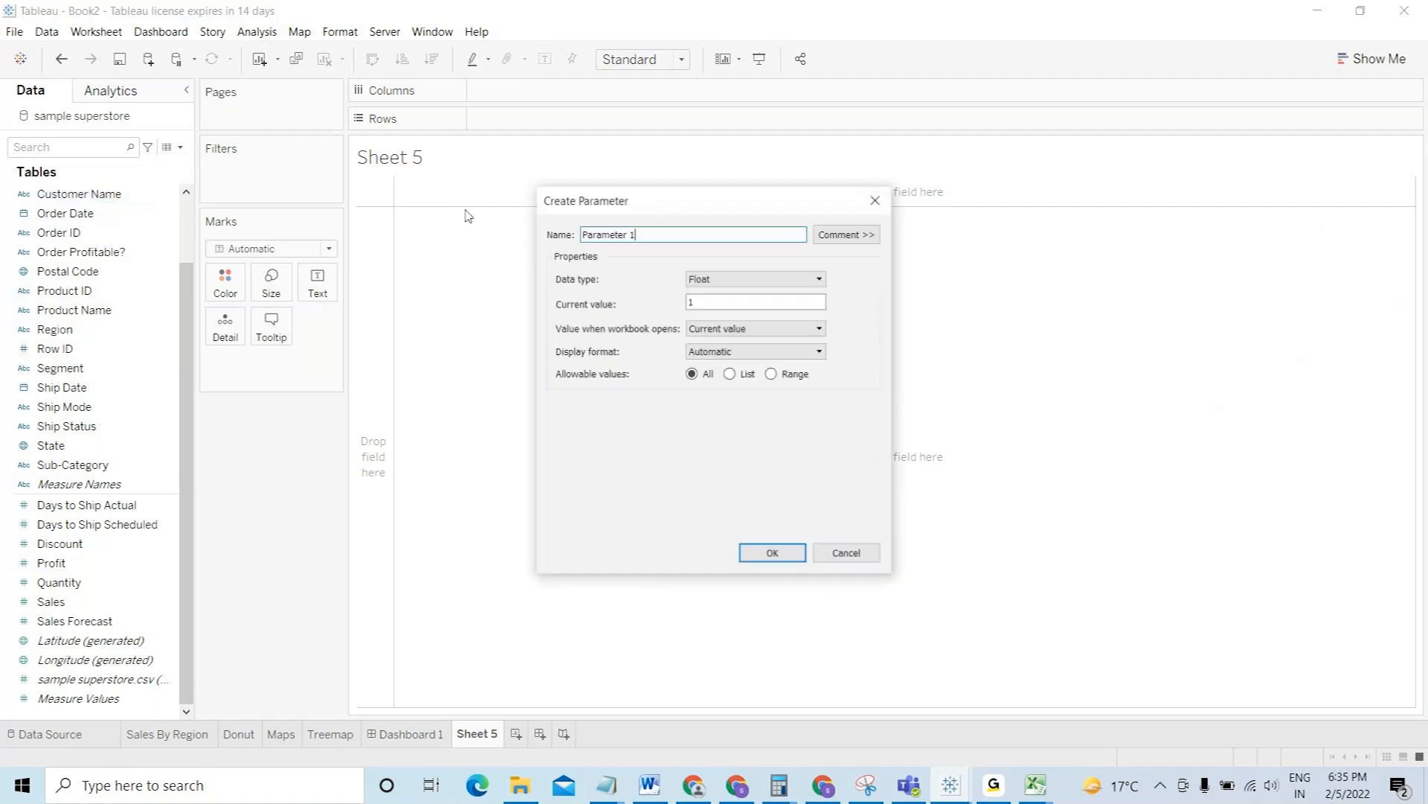
text(T)
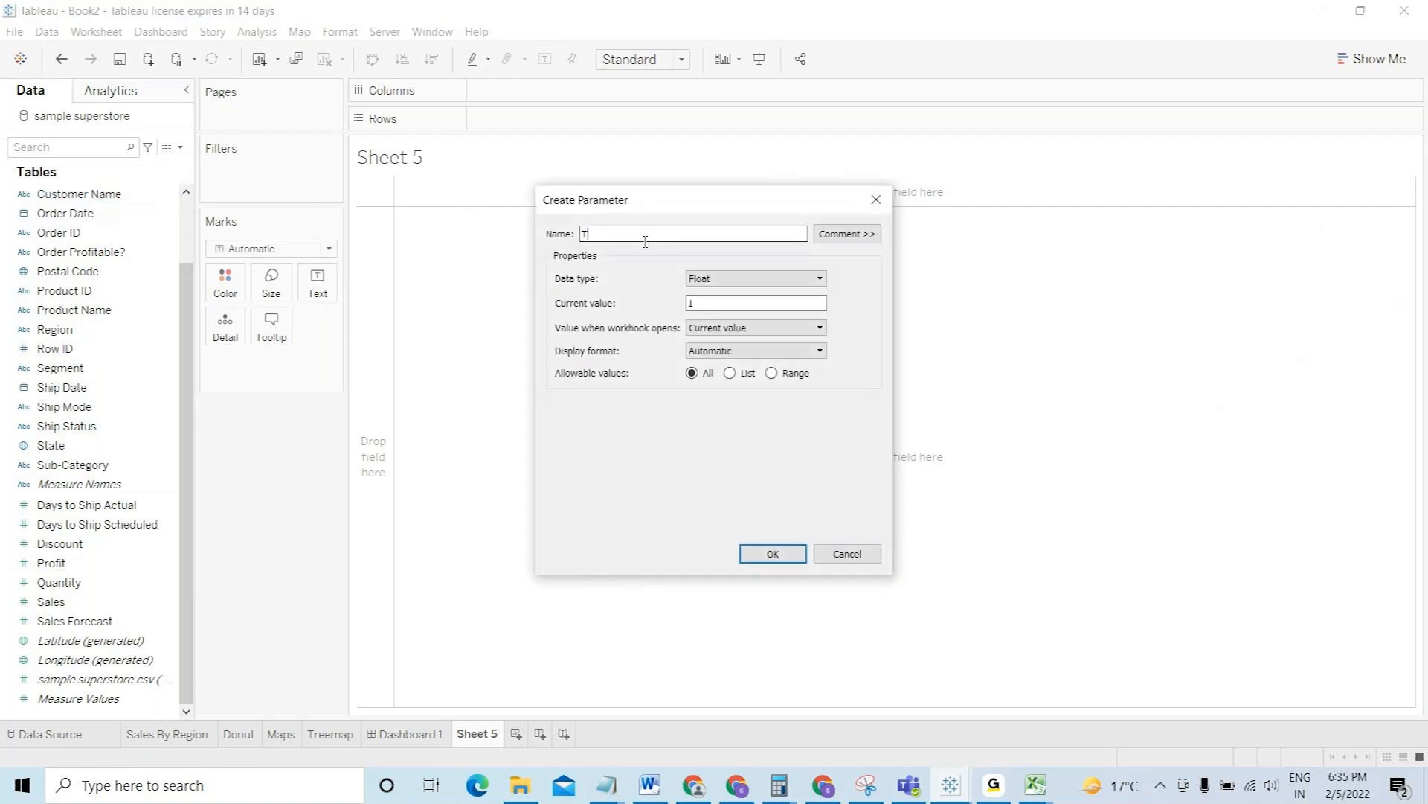
text(op n)
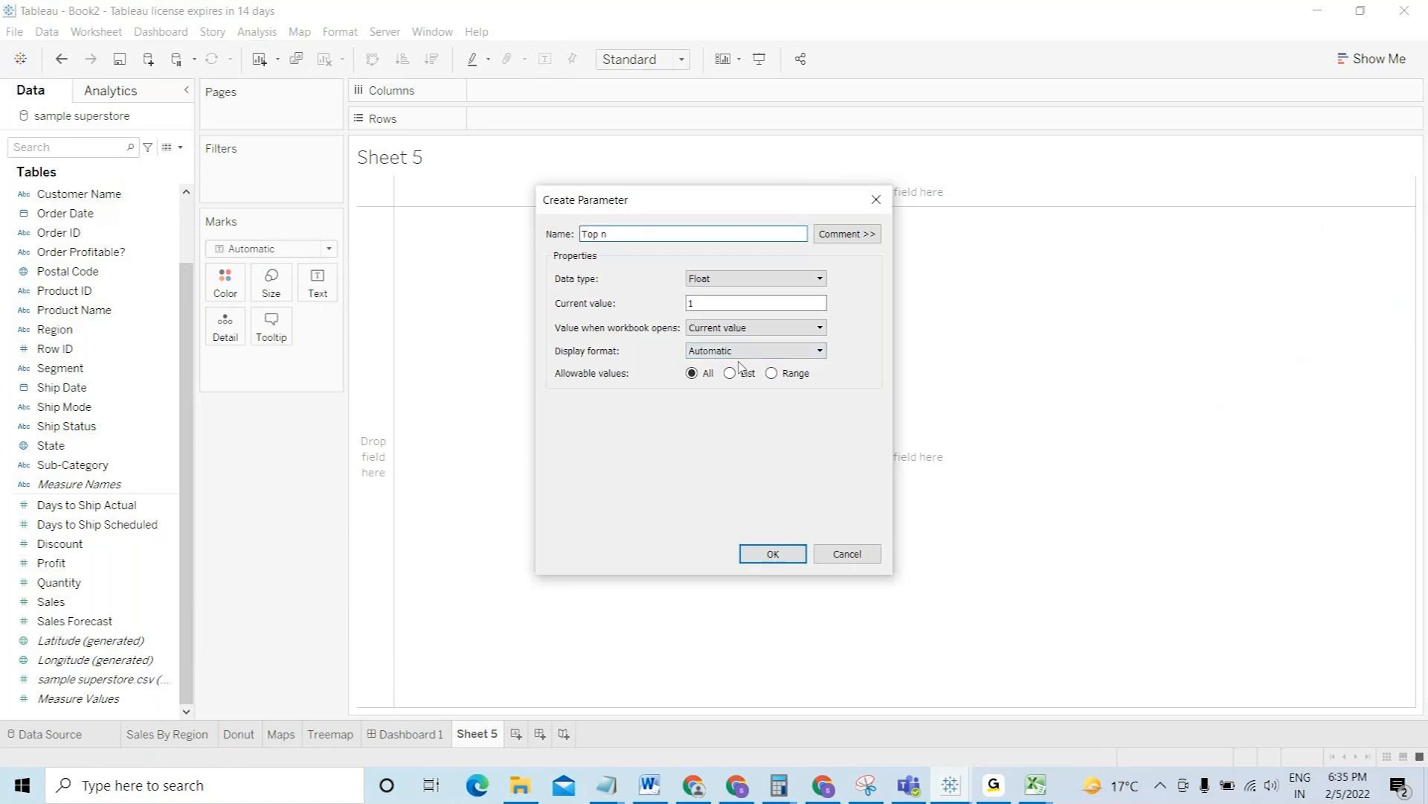
click(708, 304)
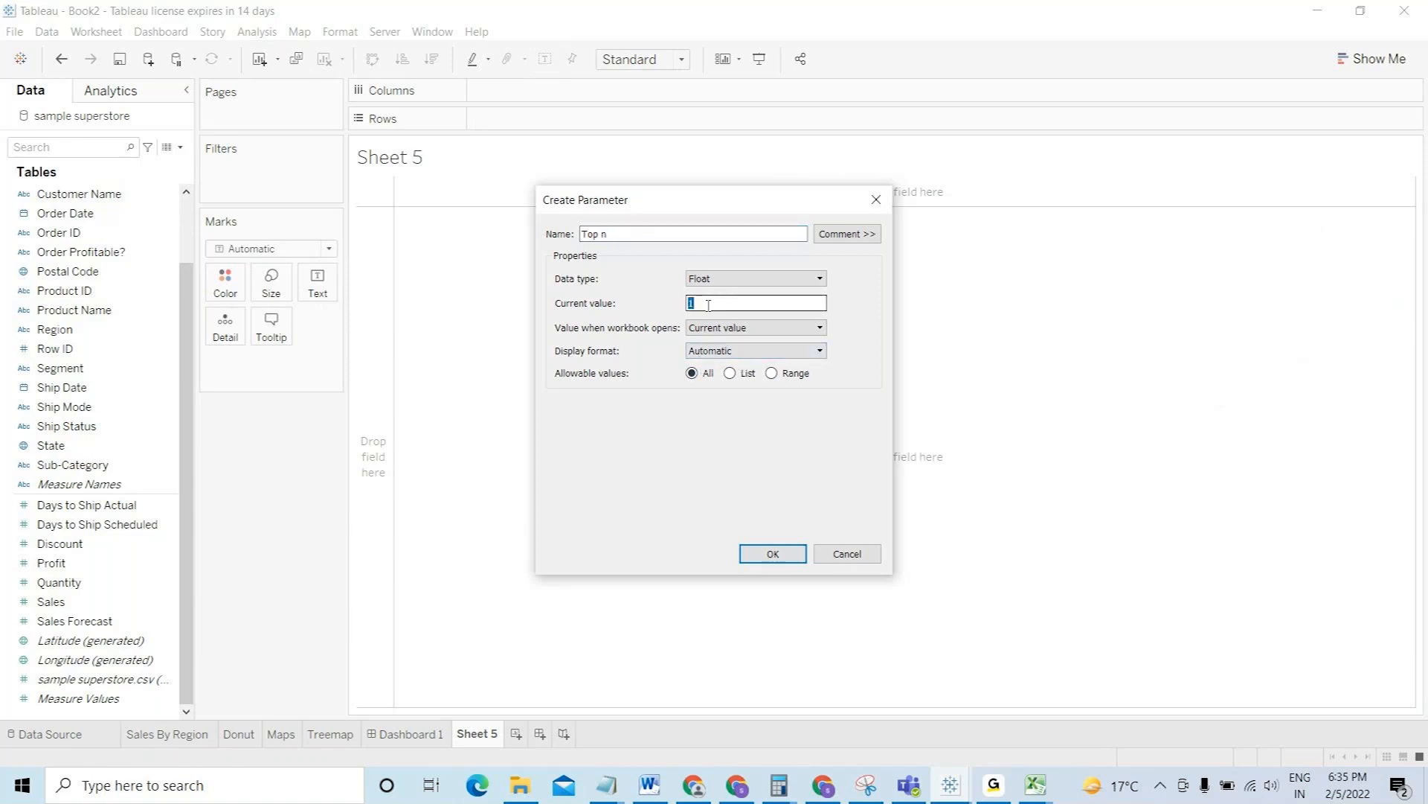
text(0)
click(747, 279)
click(740, 303)
click(771, 556)
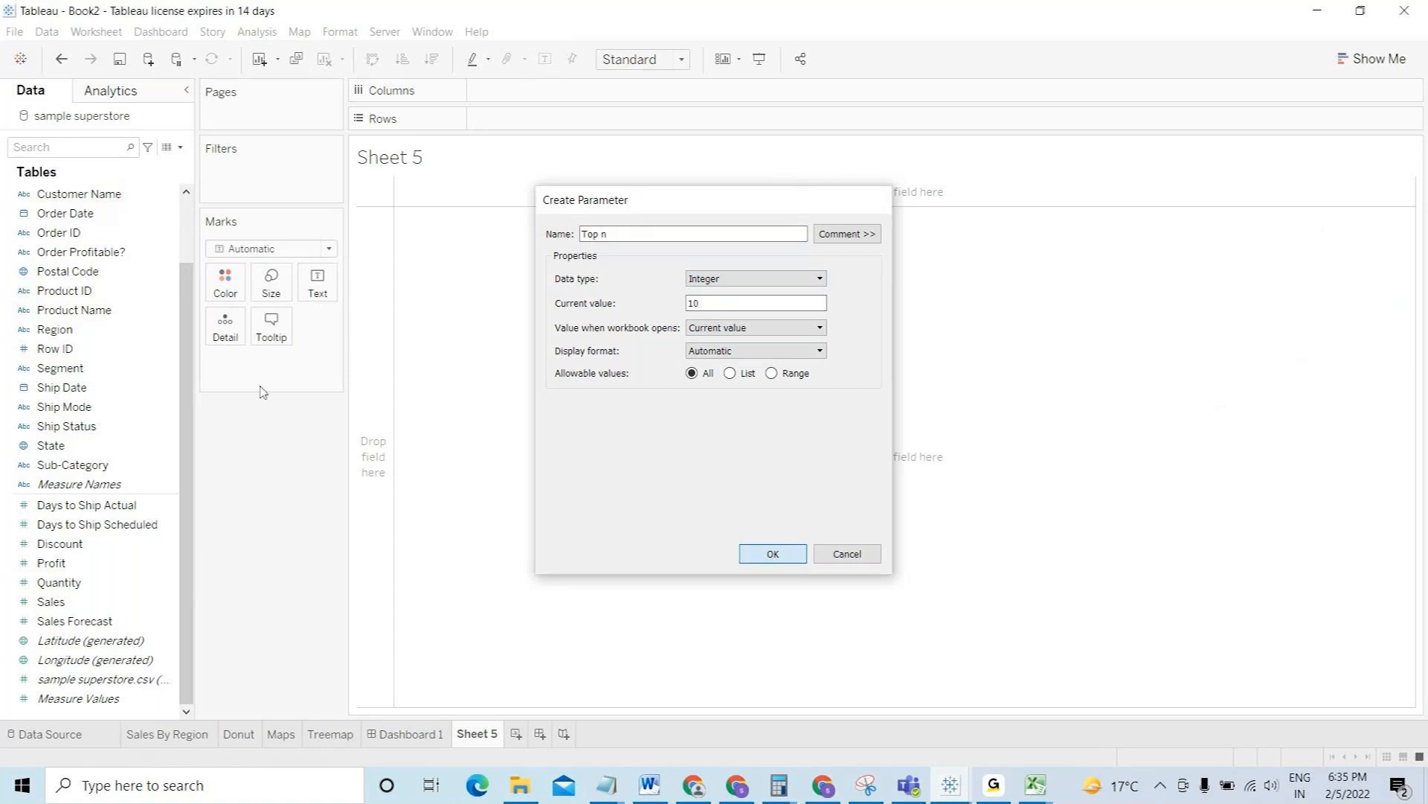
scroll(189, 228, up, 2)
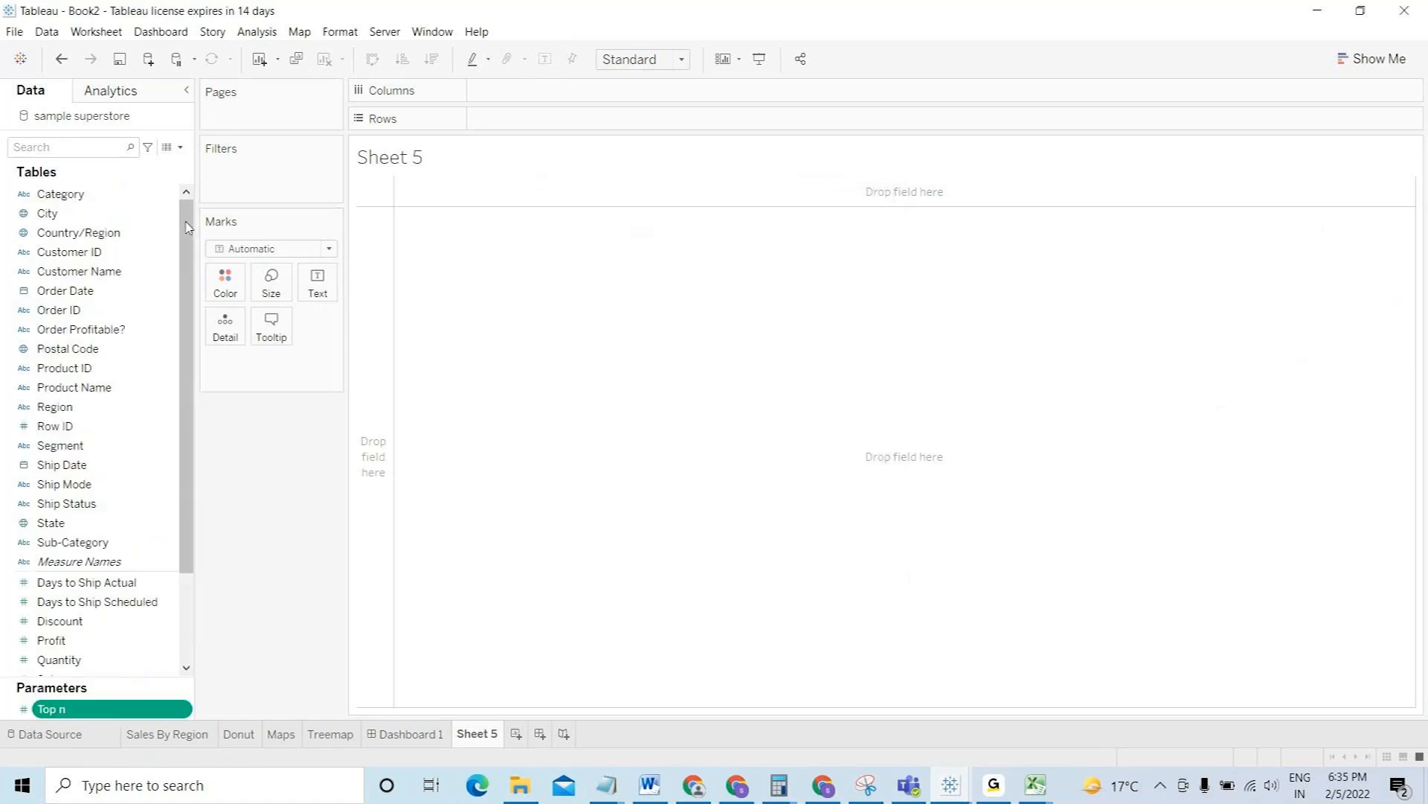
- List Customer Name with SUM(Profit) sorted descending, then drop Customer Name on Filters
drag(92, 273, 510, 125)
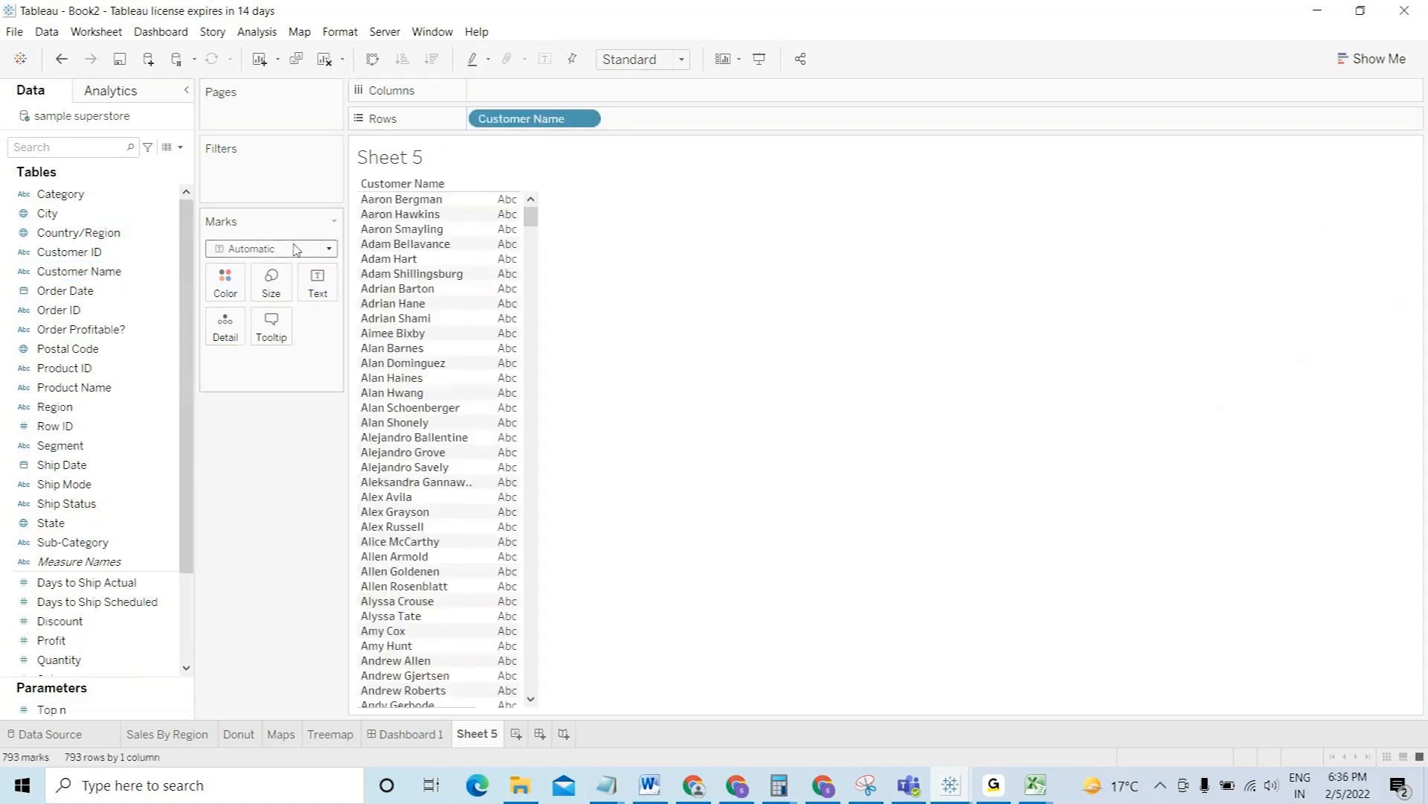
drag(88, 640, 330, 283)
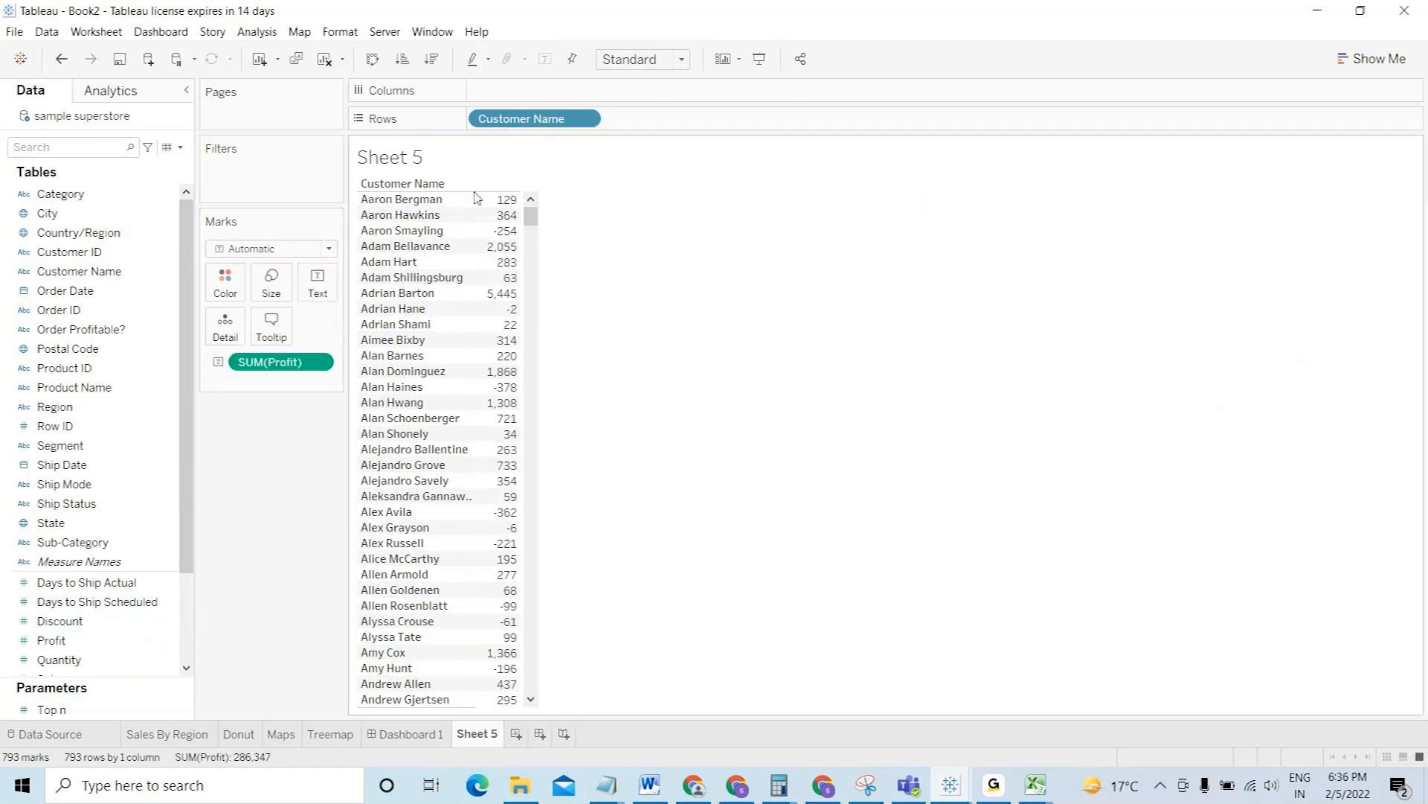
click(431, 60)
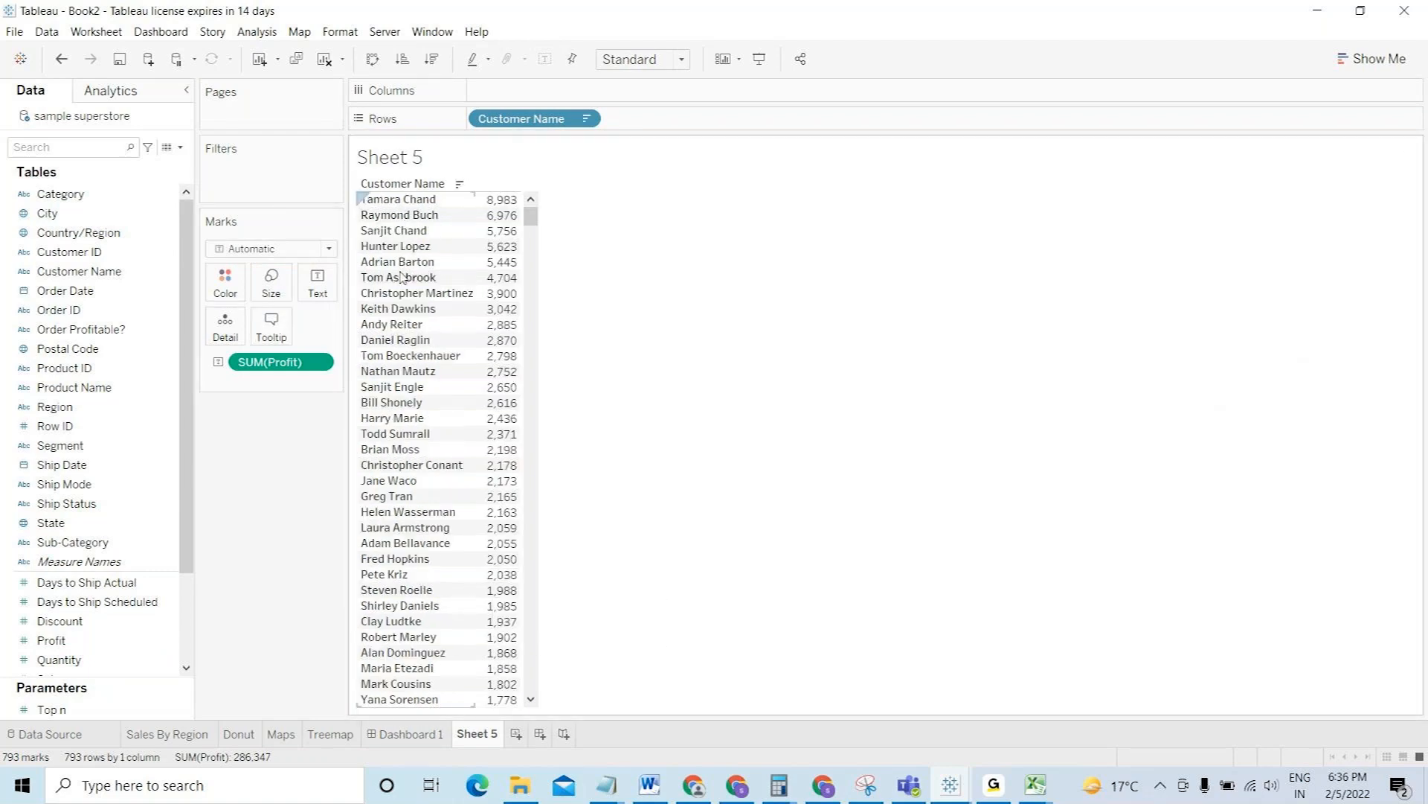
click(64, 277)
drag(64, 277, 249, 174)
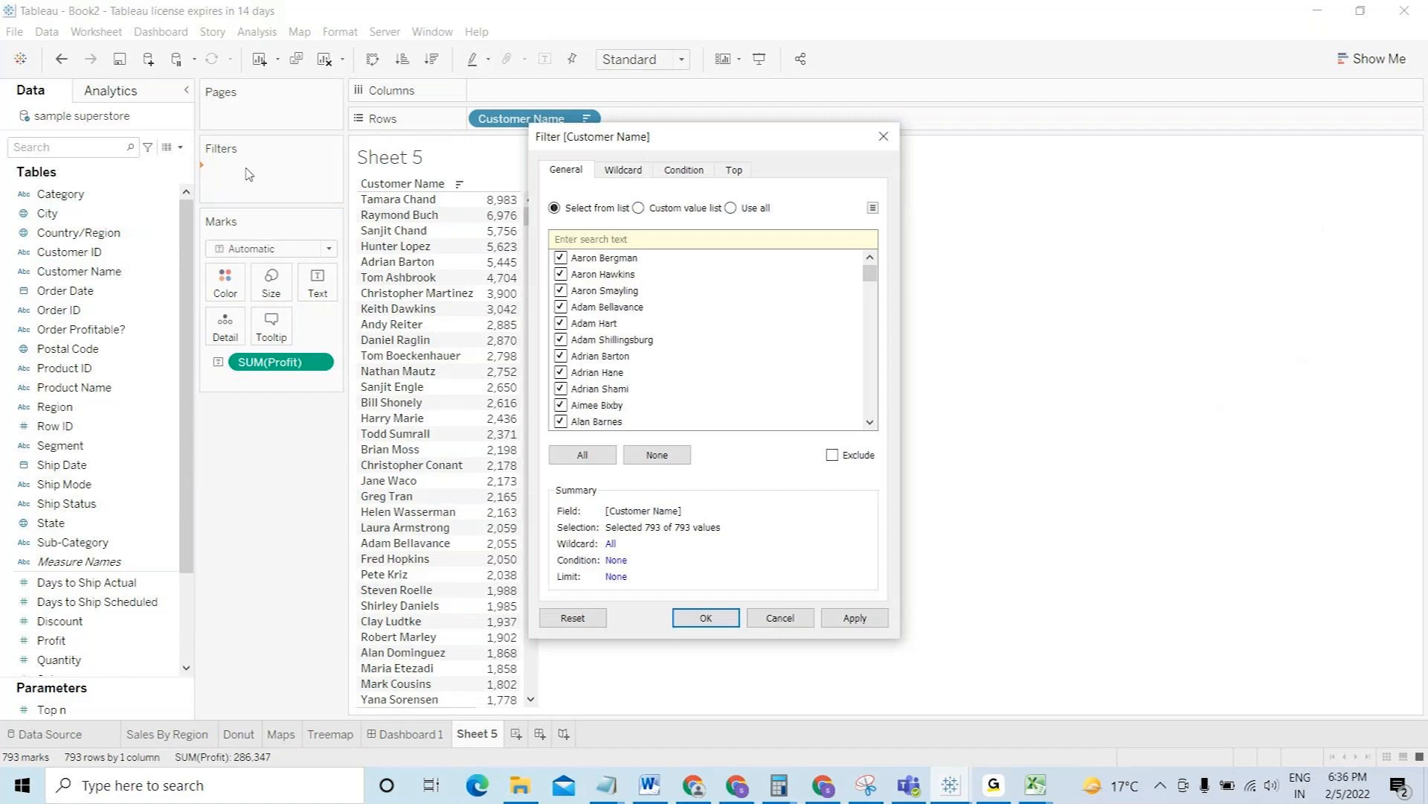
- Filter Customer Name to the top 10 by Profit
click(735, 170)
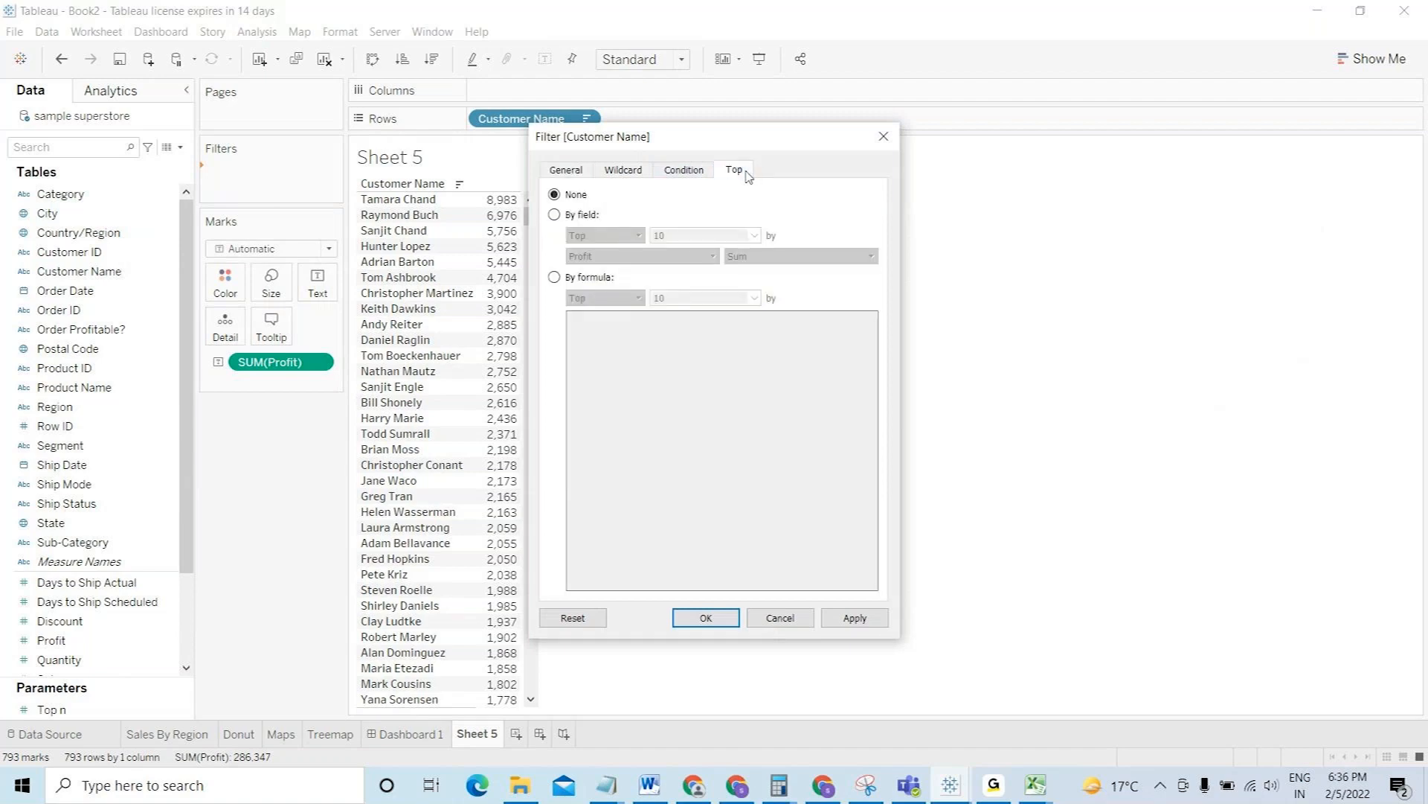
click(576, 216)
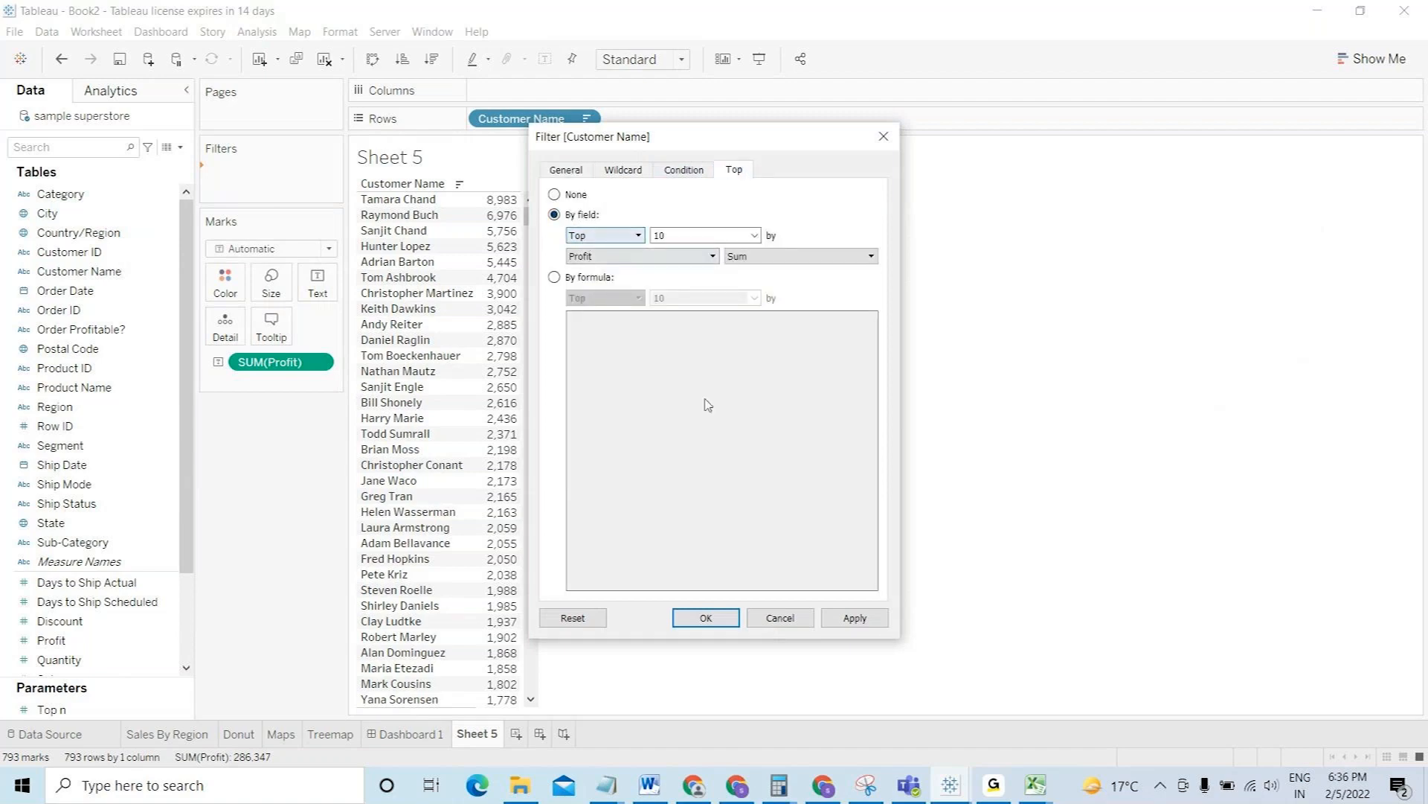
click(706, 619)
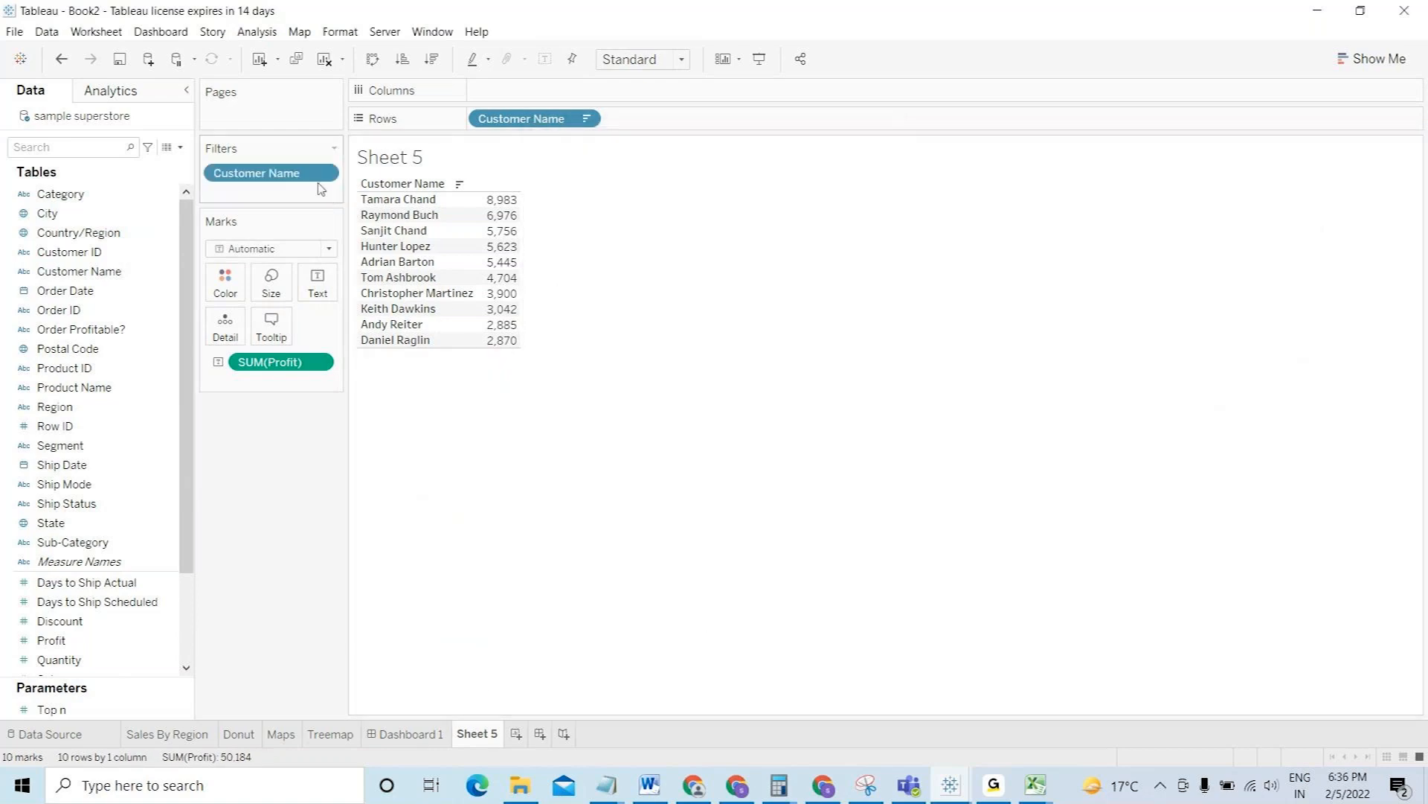
- Edit the Customer Name filter so its top count uses the Top n parameter
click(323, 172)
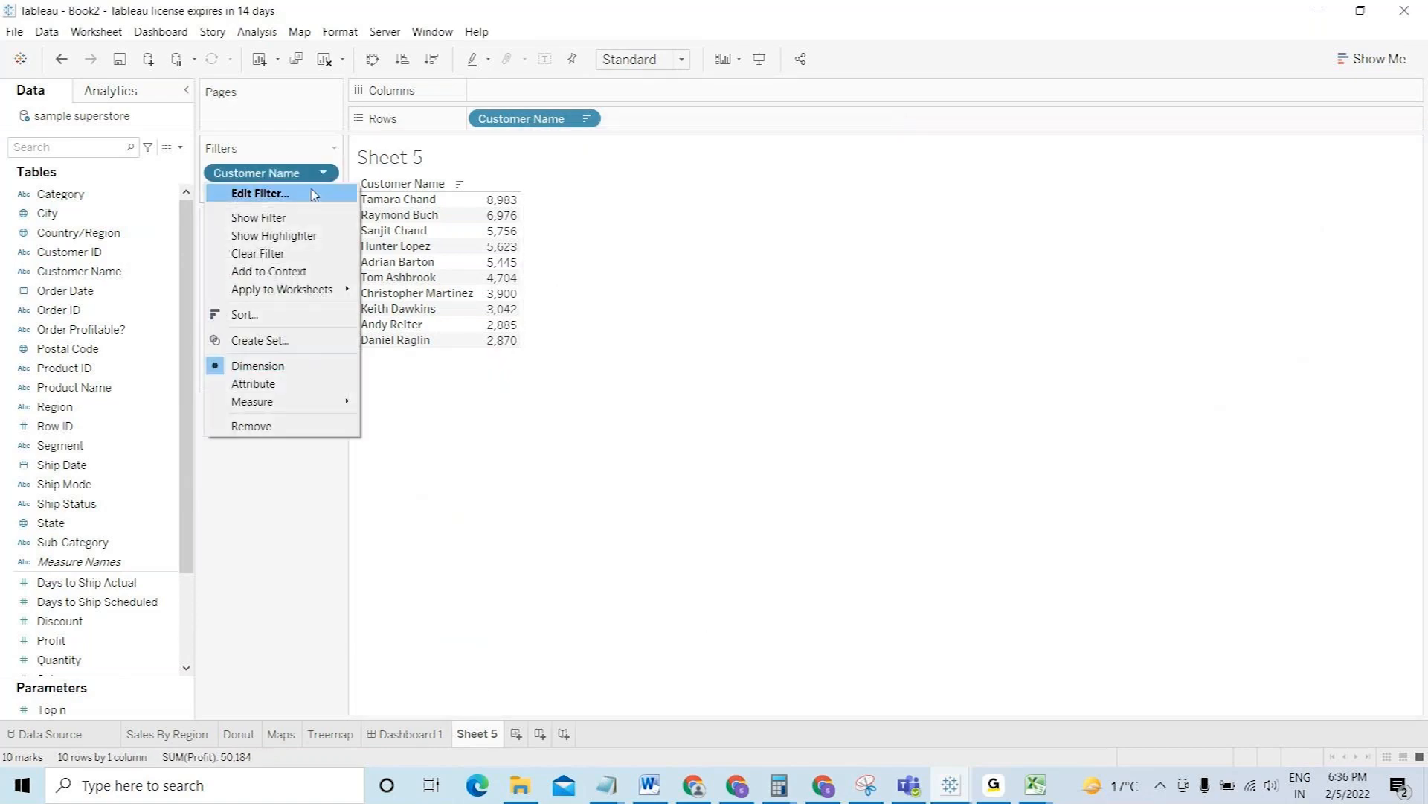
click(312, 194)
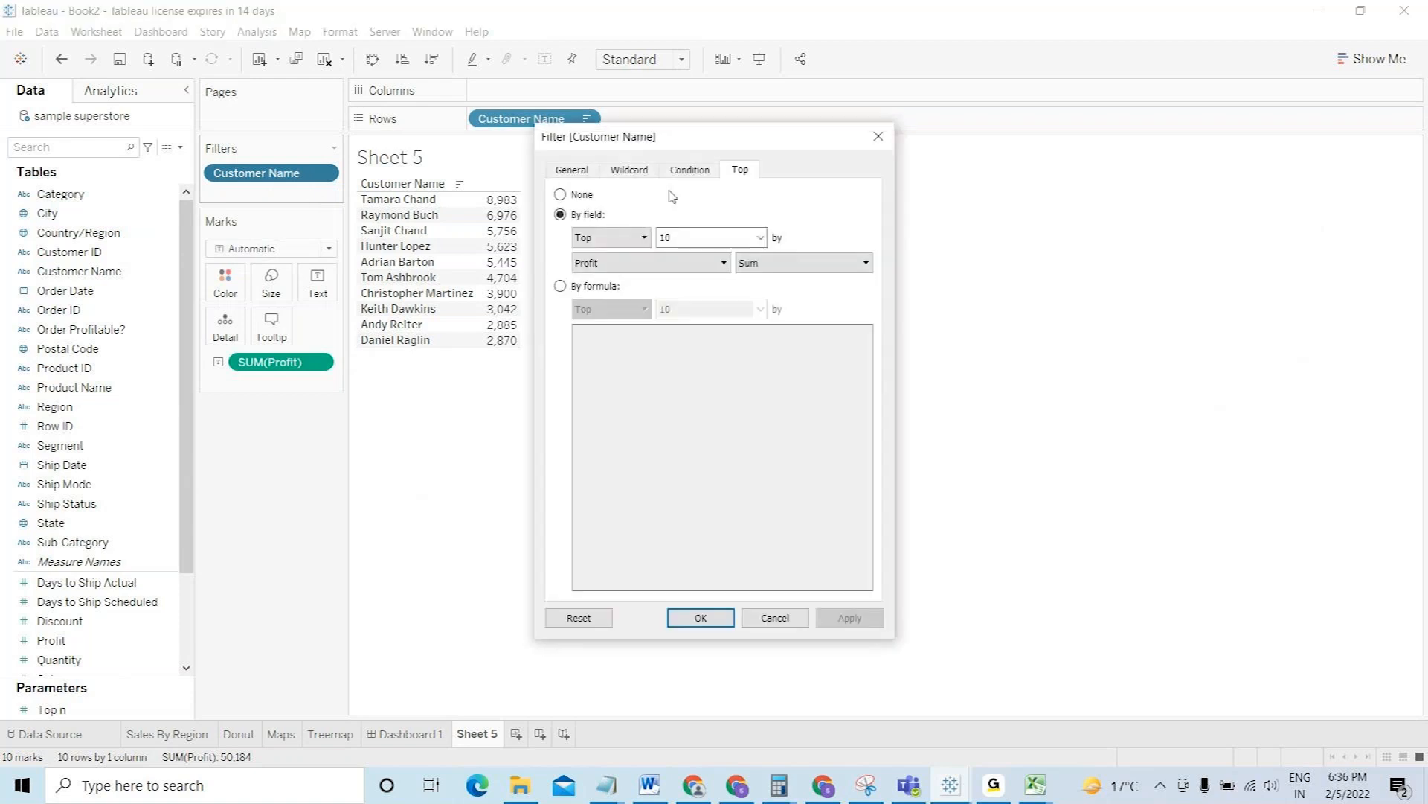
click(759, 238)
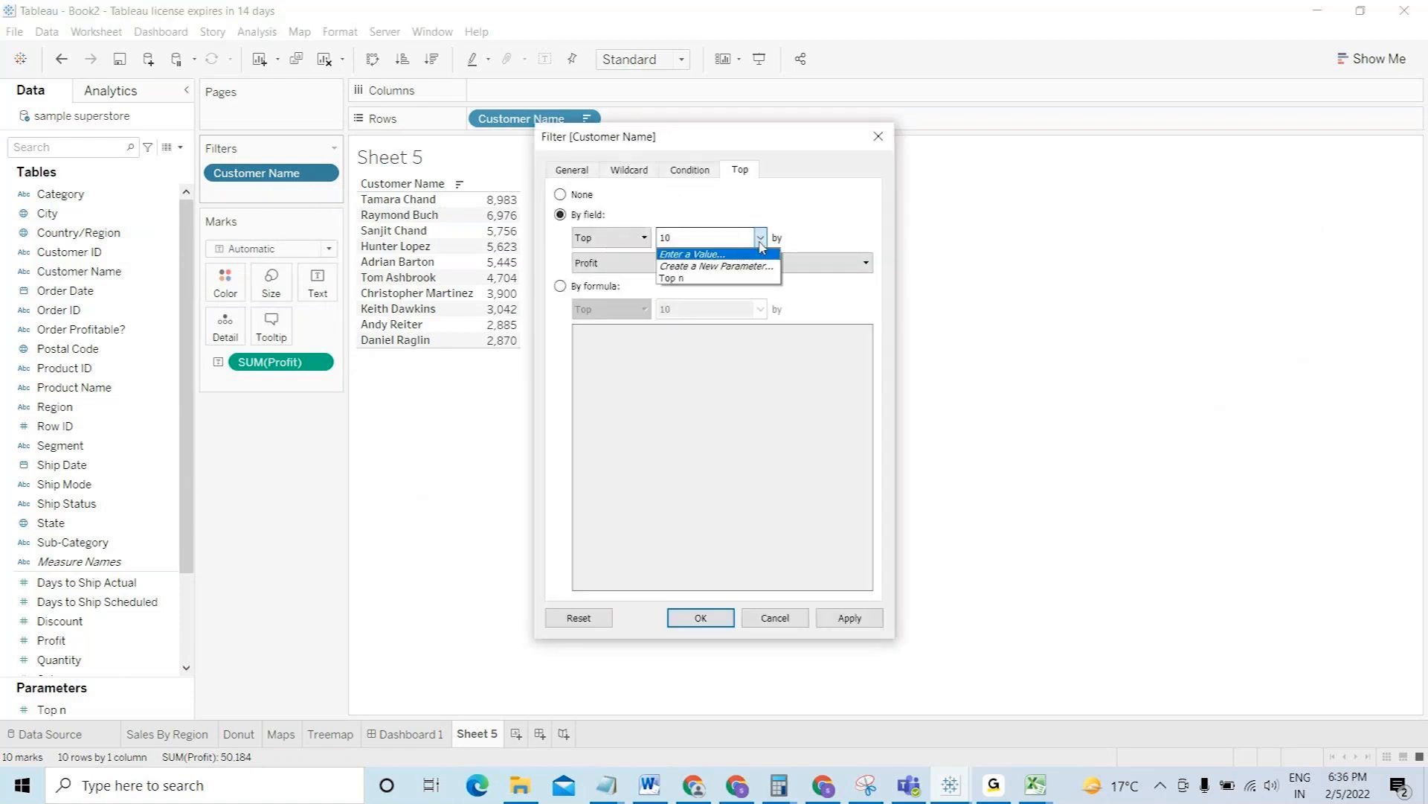
click(705, 279)
click(695, 618)
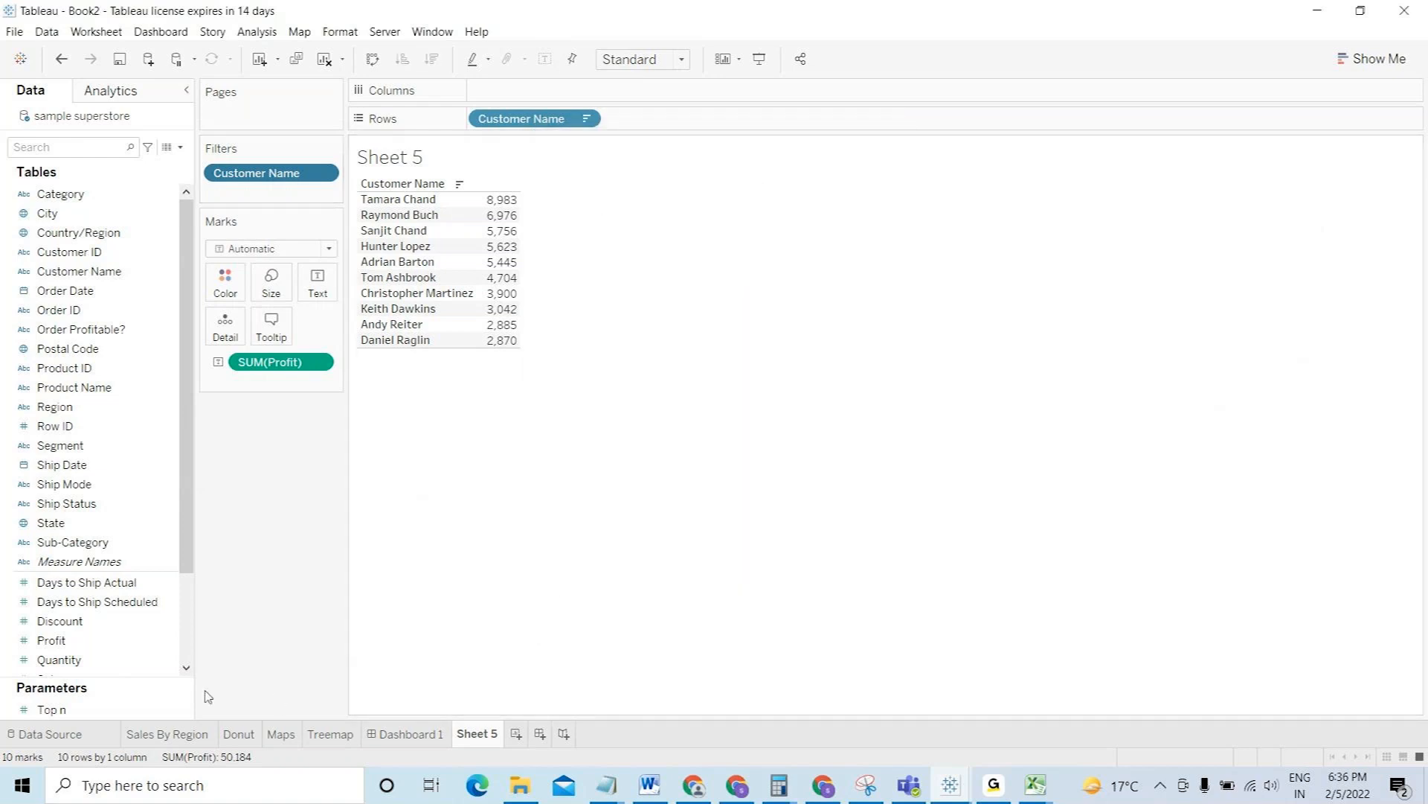
- Show the Top n parameter control and set it to 5, then 25
right_click(186, 708)
click(246, 444)
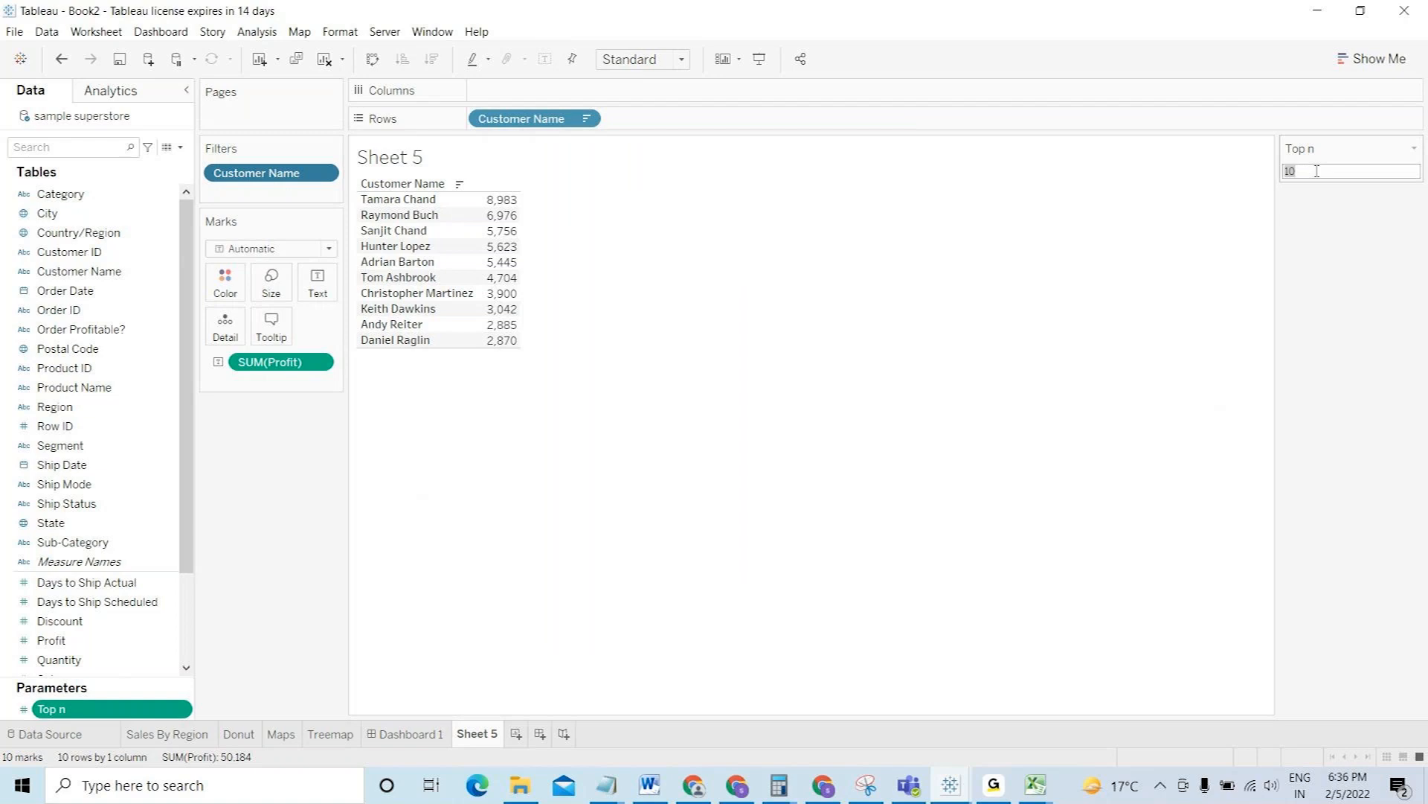
text(5)
key(Return)
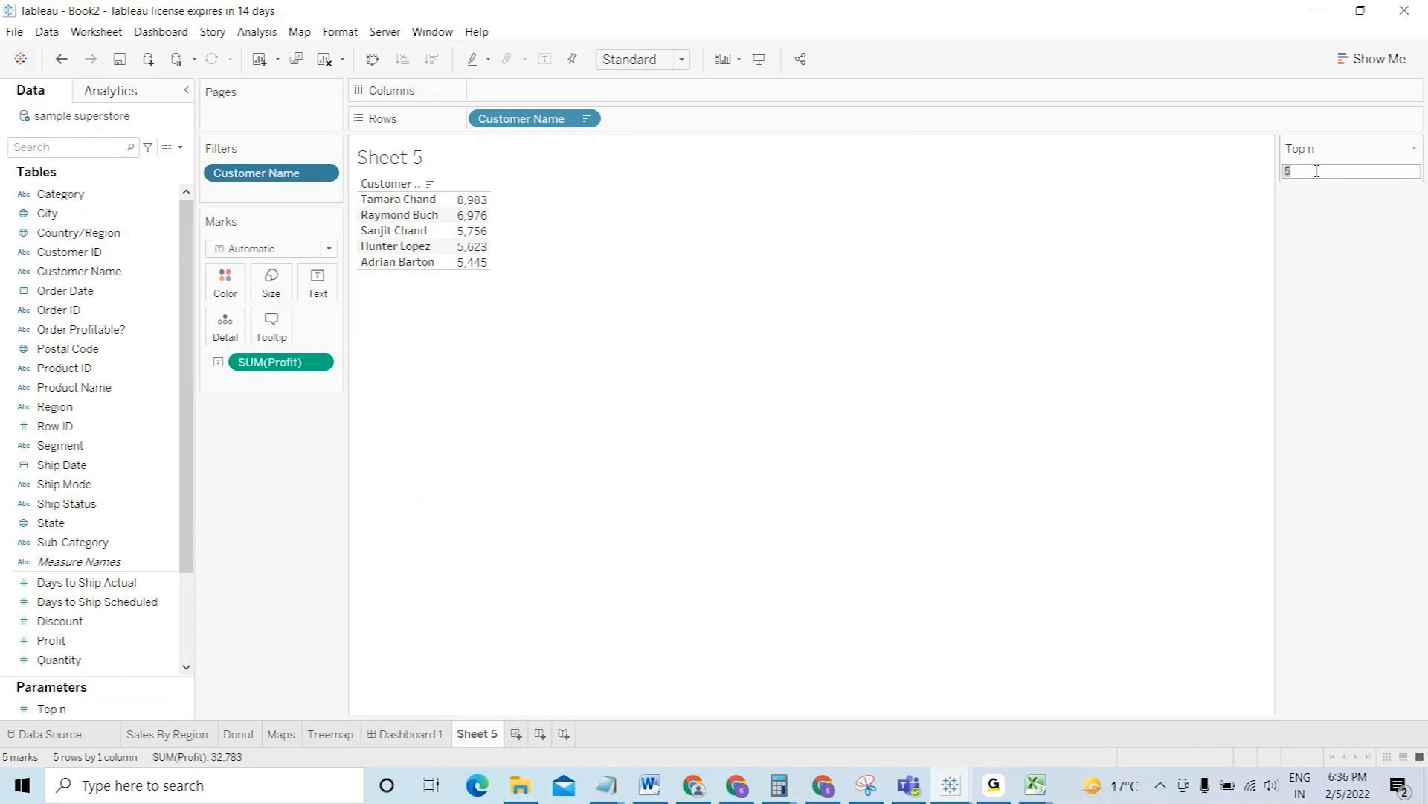
text(25)
key(Return)
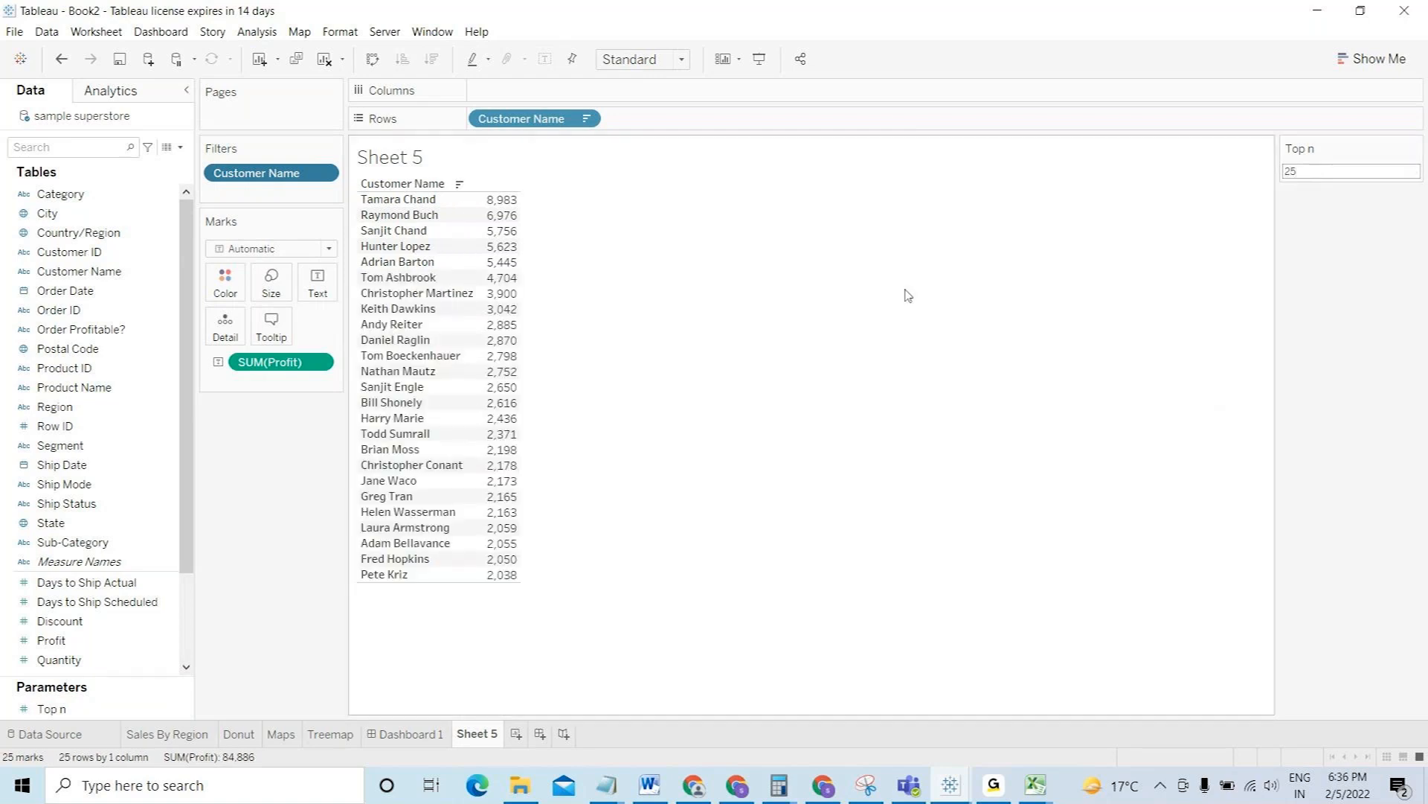
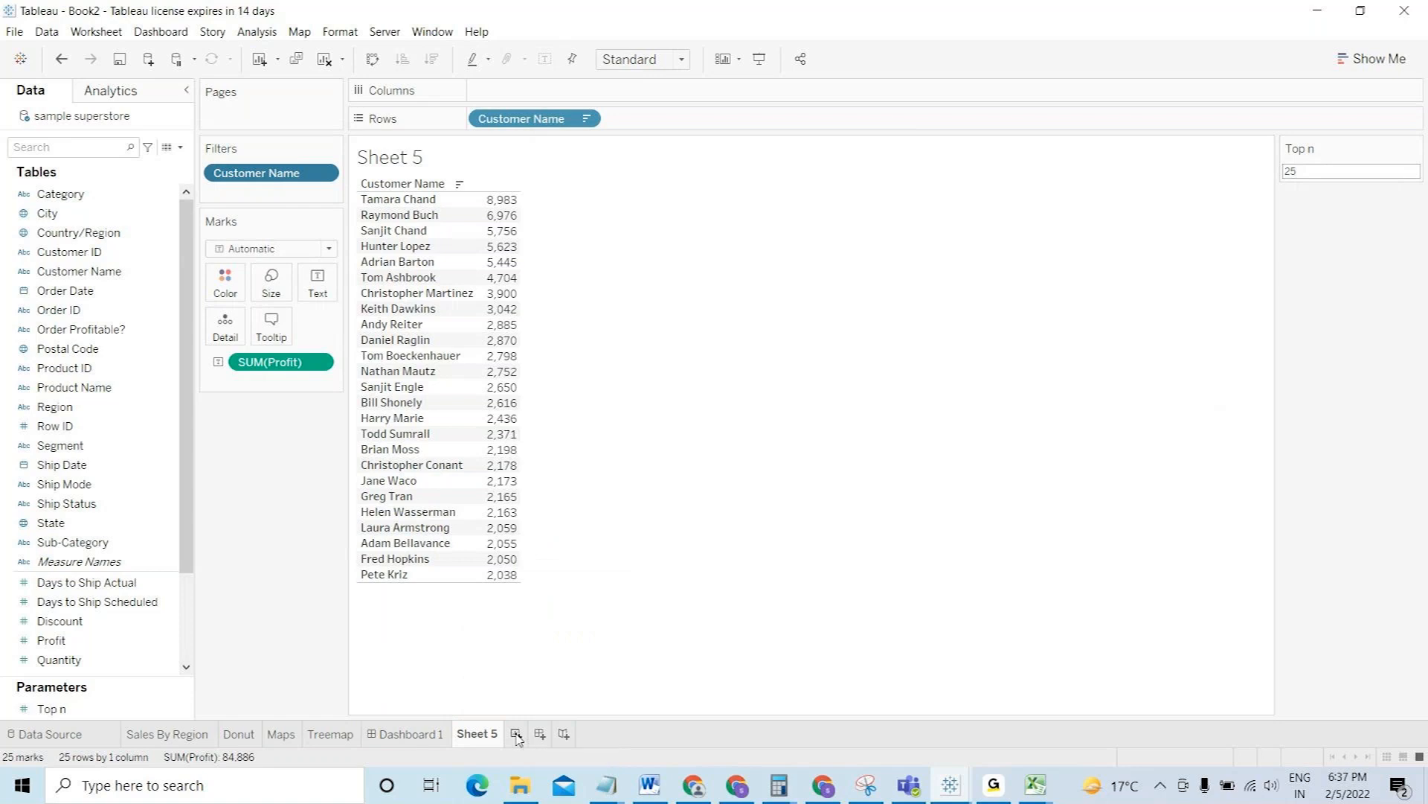
- Start a new worksheet, Sheet 6, and put Region on the Rows shelf
click(516, 735)
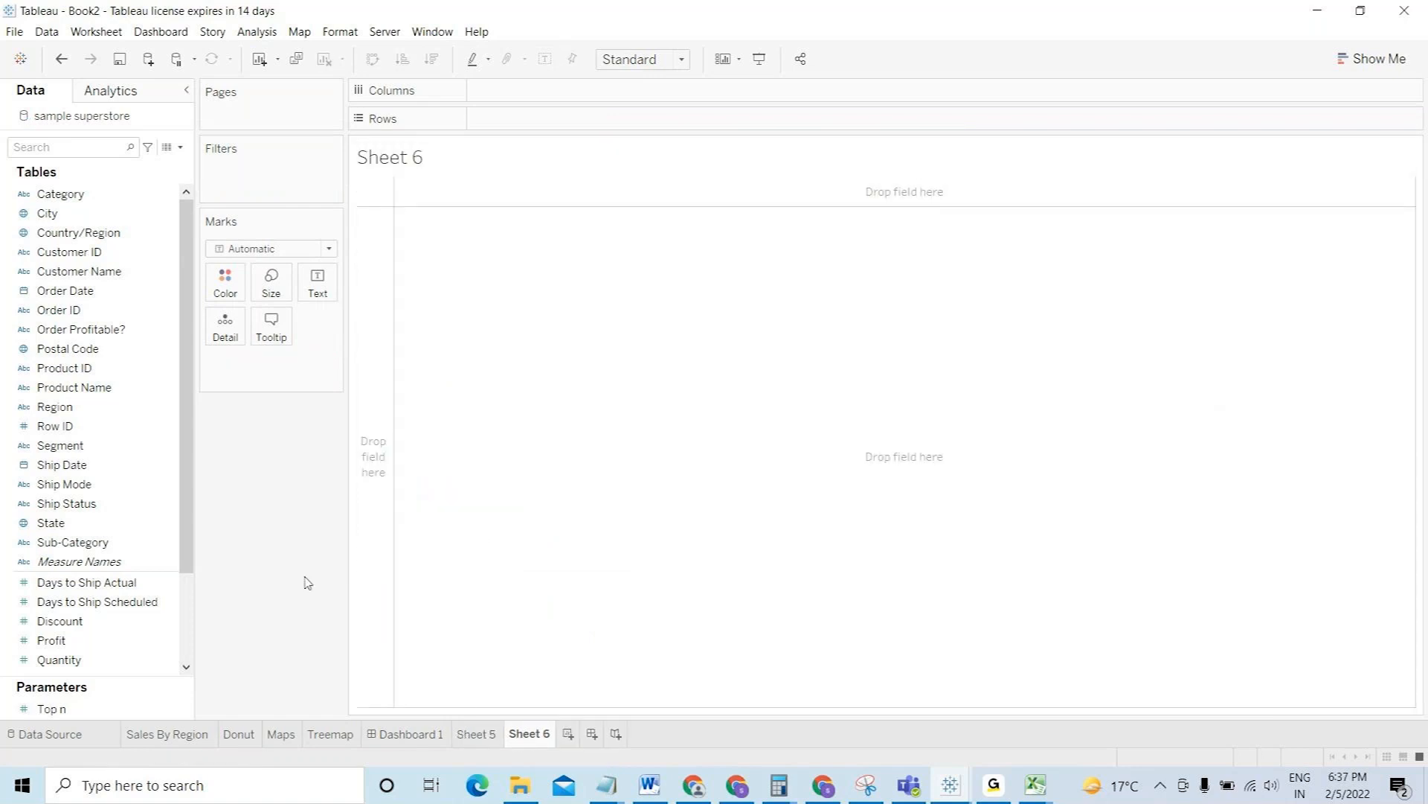
click(189, 610)
scroll(192, 551, up, 1)
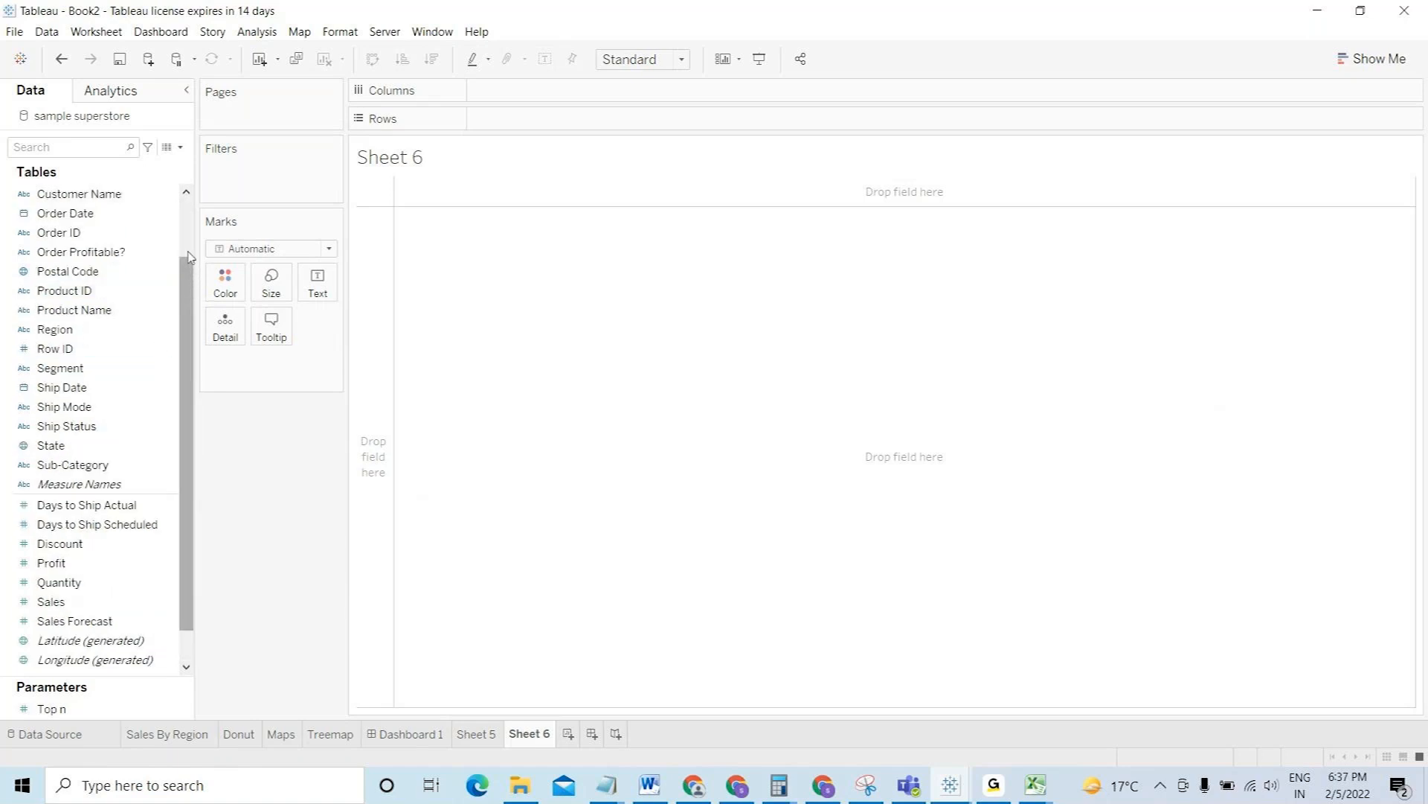
scroll(189, 250, up, 2)
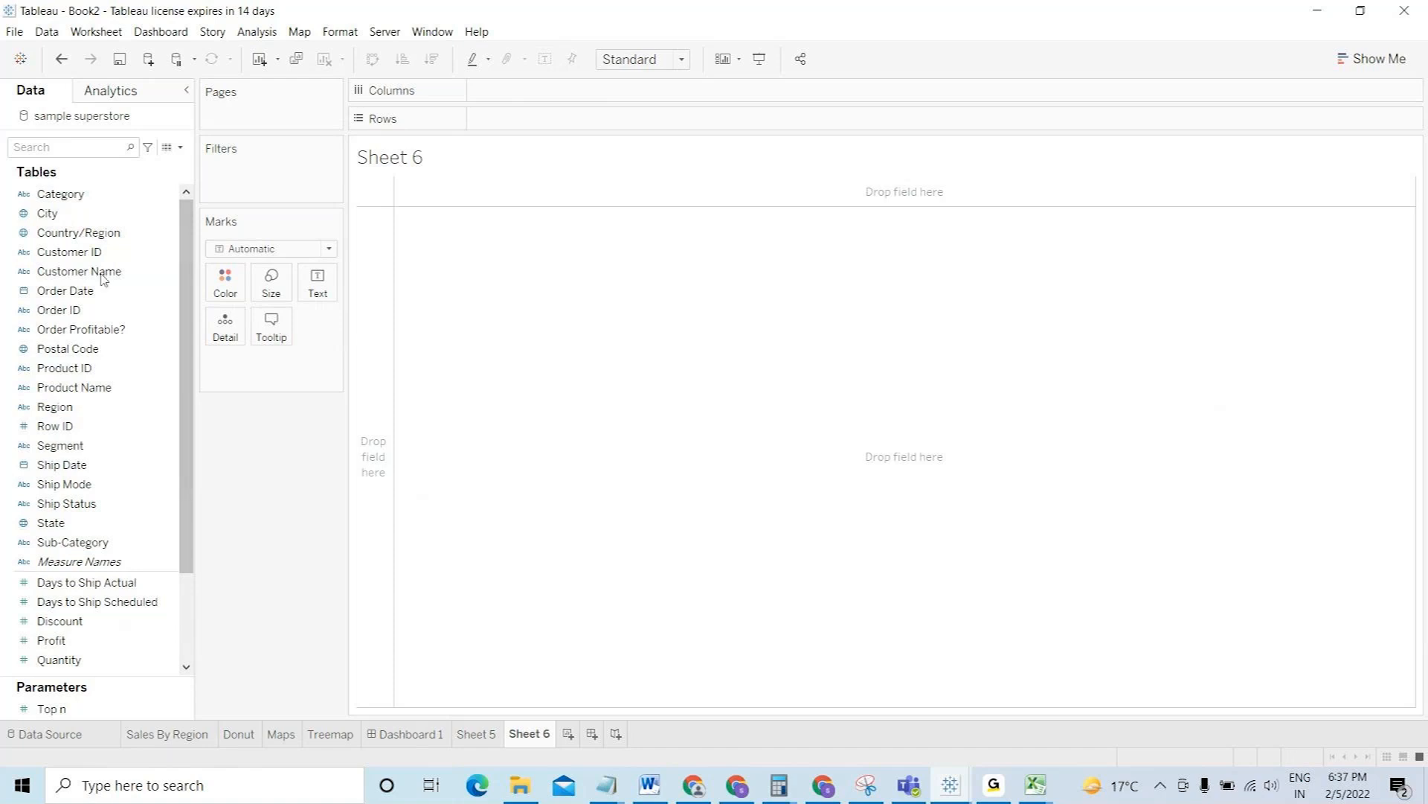
click(76, 147)
text(reg)
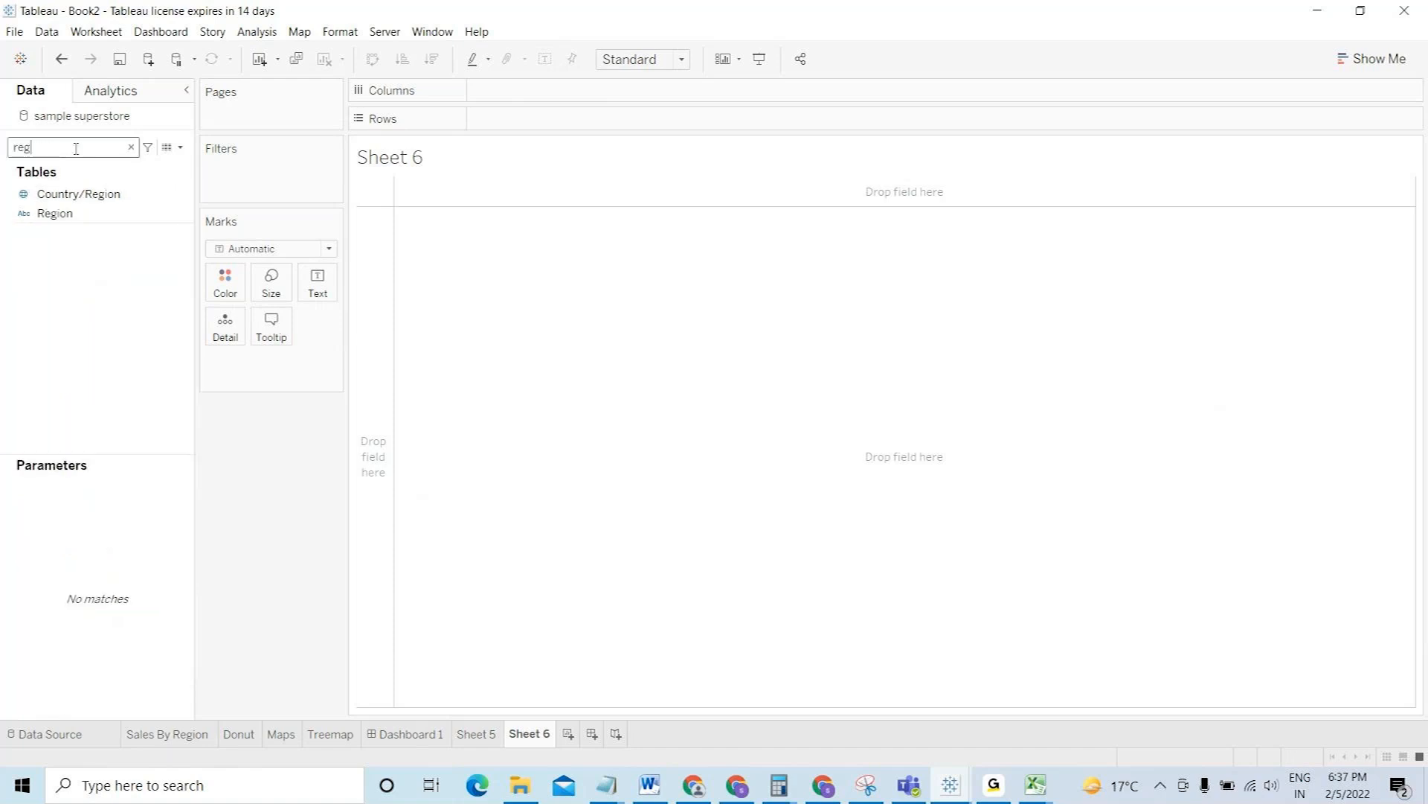
drag(124, 216, 525, 117)
- Add Category and Sub-Category to Rows after Region, then clear the field search
double_click(29, 148)
text(cat)
drag(63, 194, 643, 119)
drag(104, 215, 825, 129)
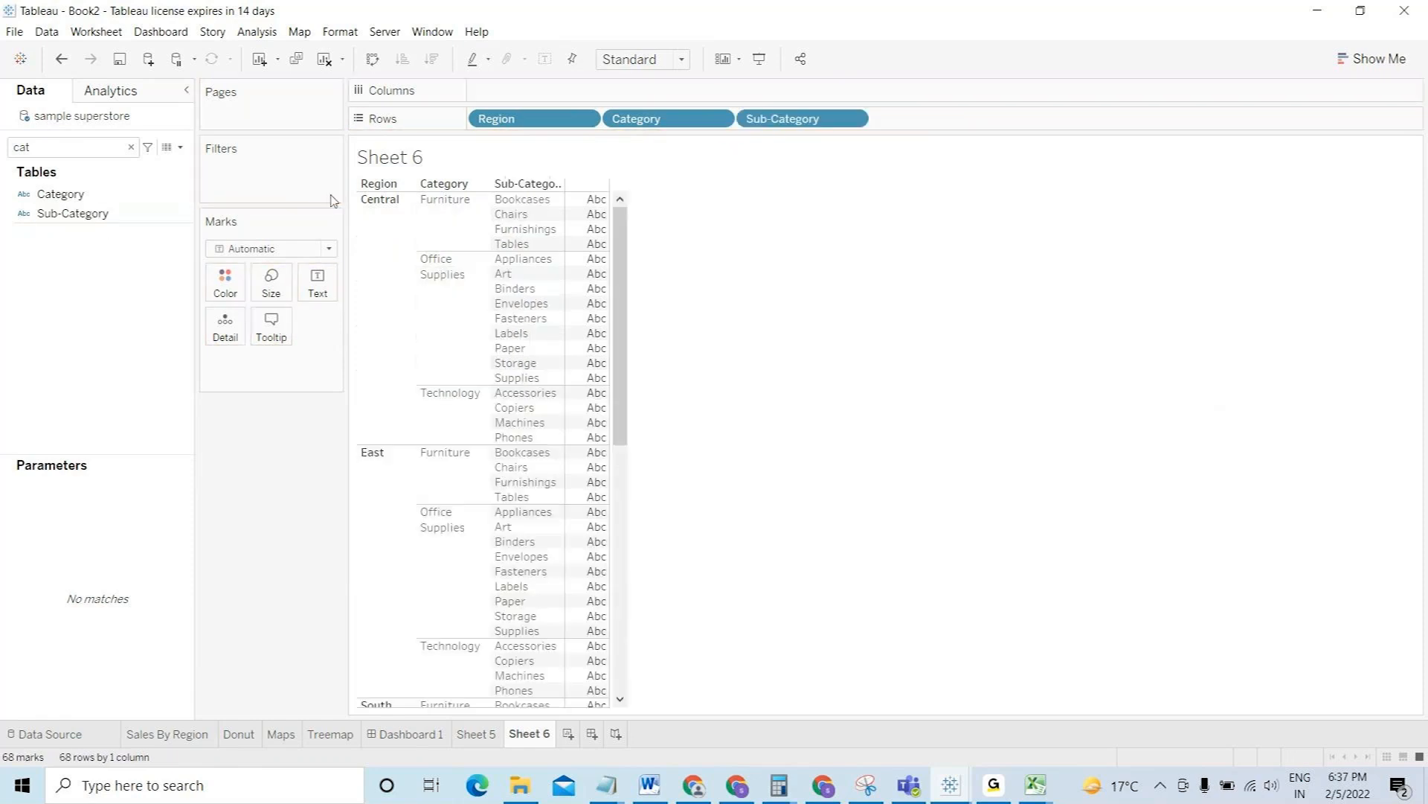
double_click(69, 150)
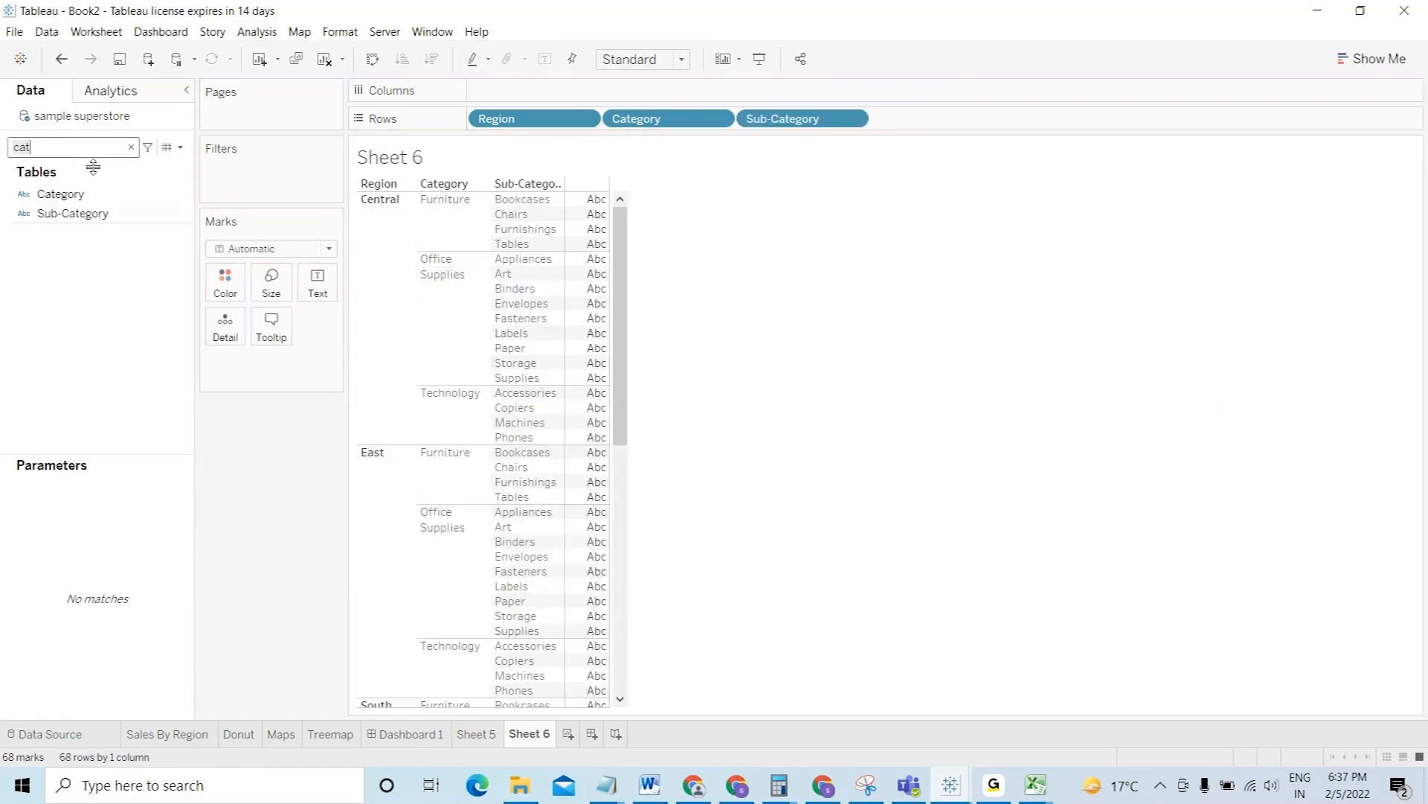
key(BackSpace)
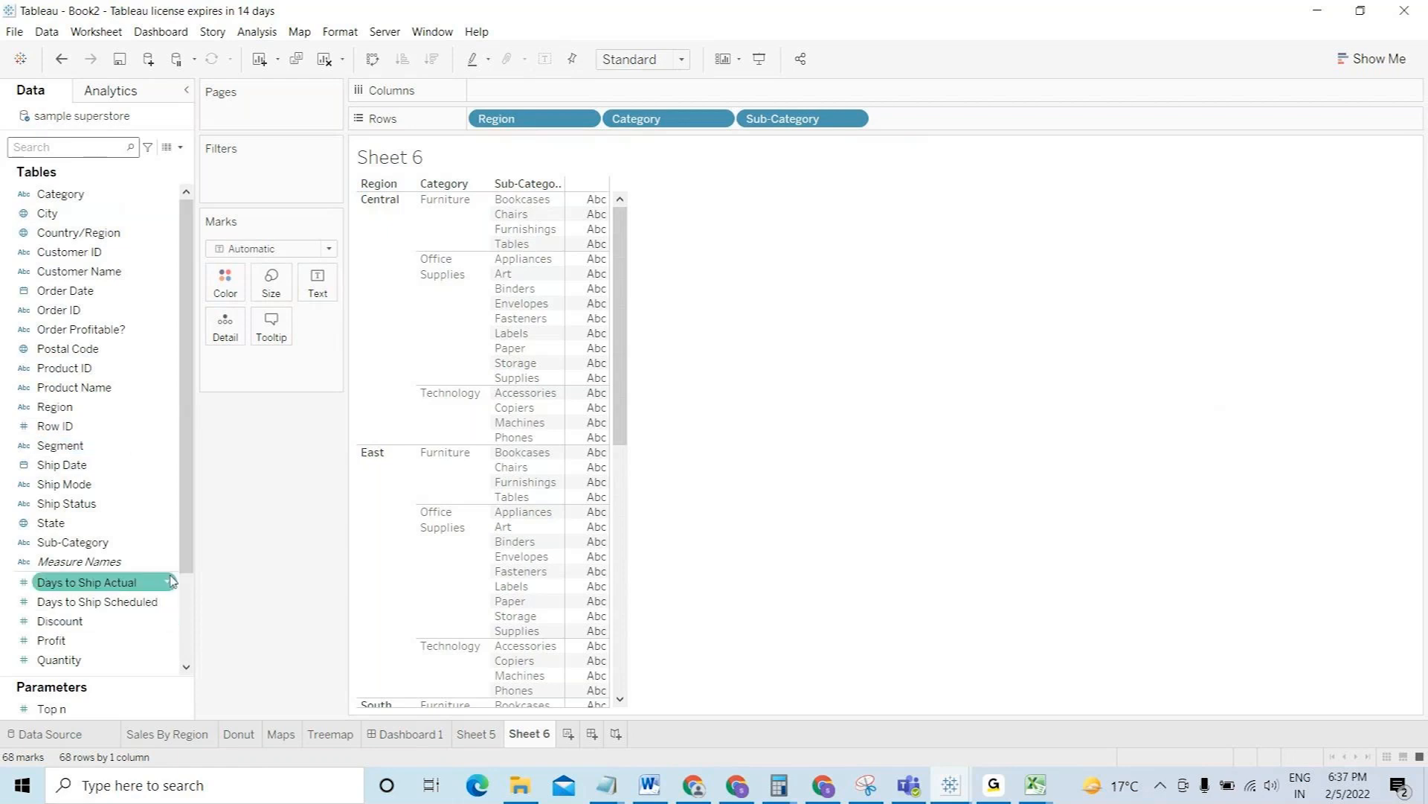
- Put SUM(Sales) and SUM(Profit) side by side on the Columns shelf
text(sal)
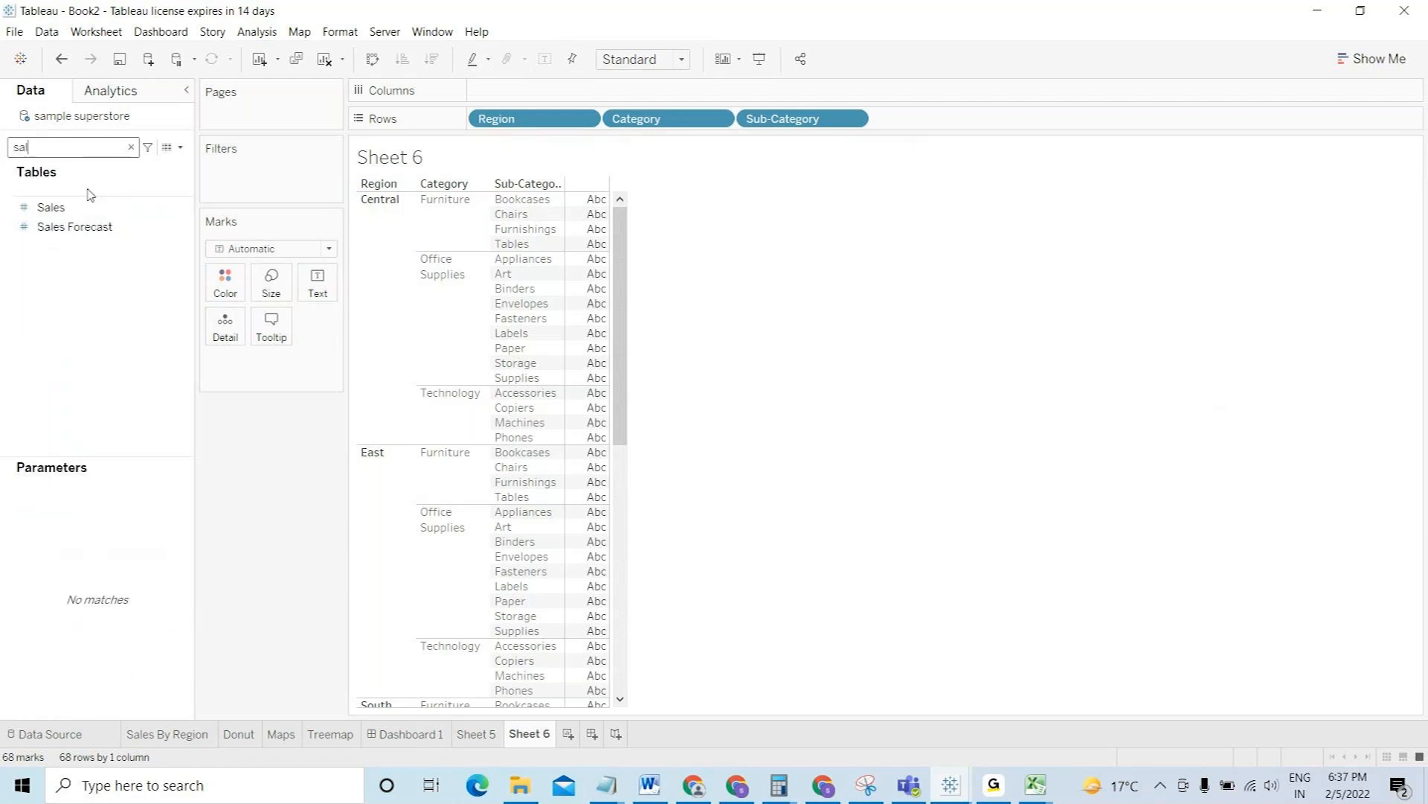
drag(82, 209, 316, 285)
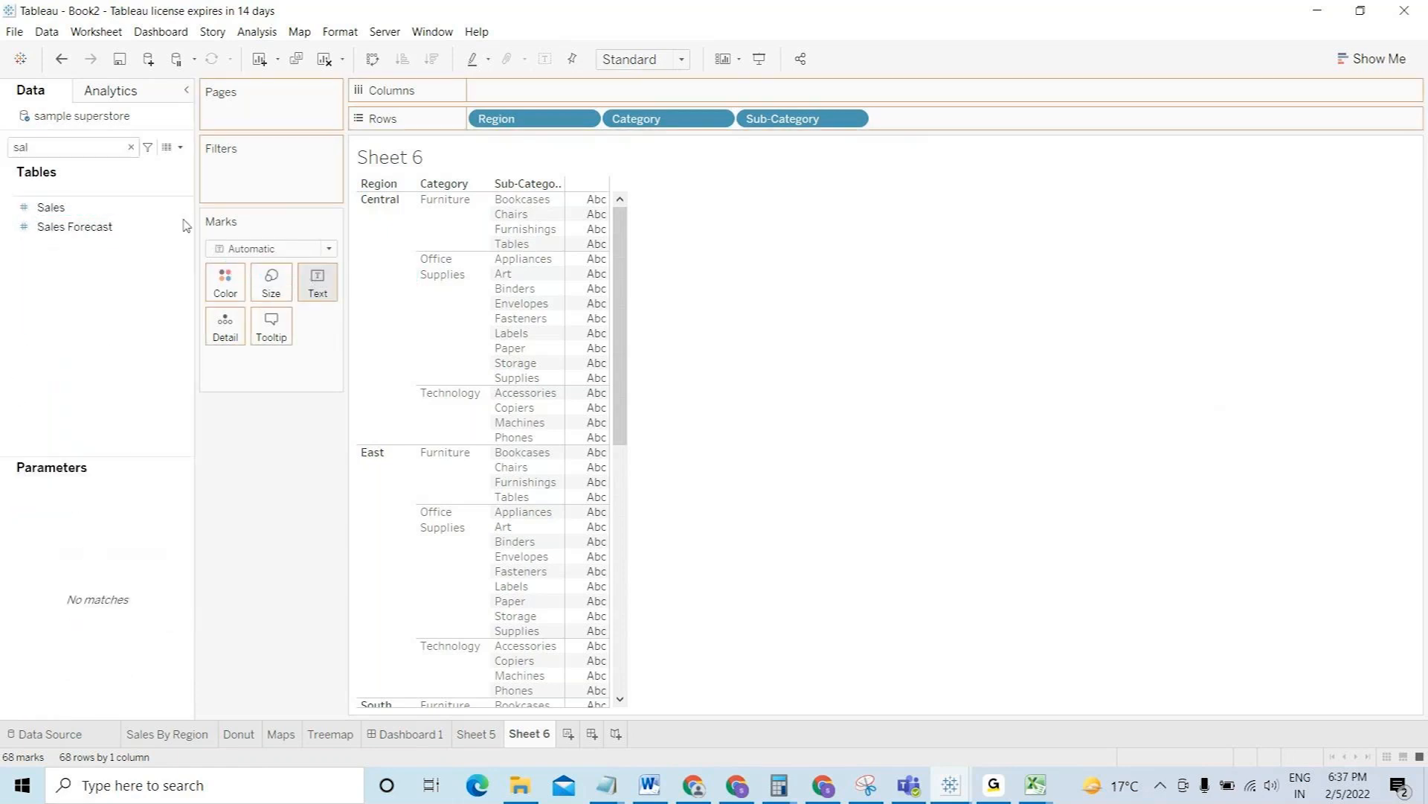
double_click(74, 147)
text(prof)
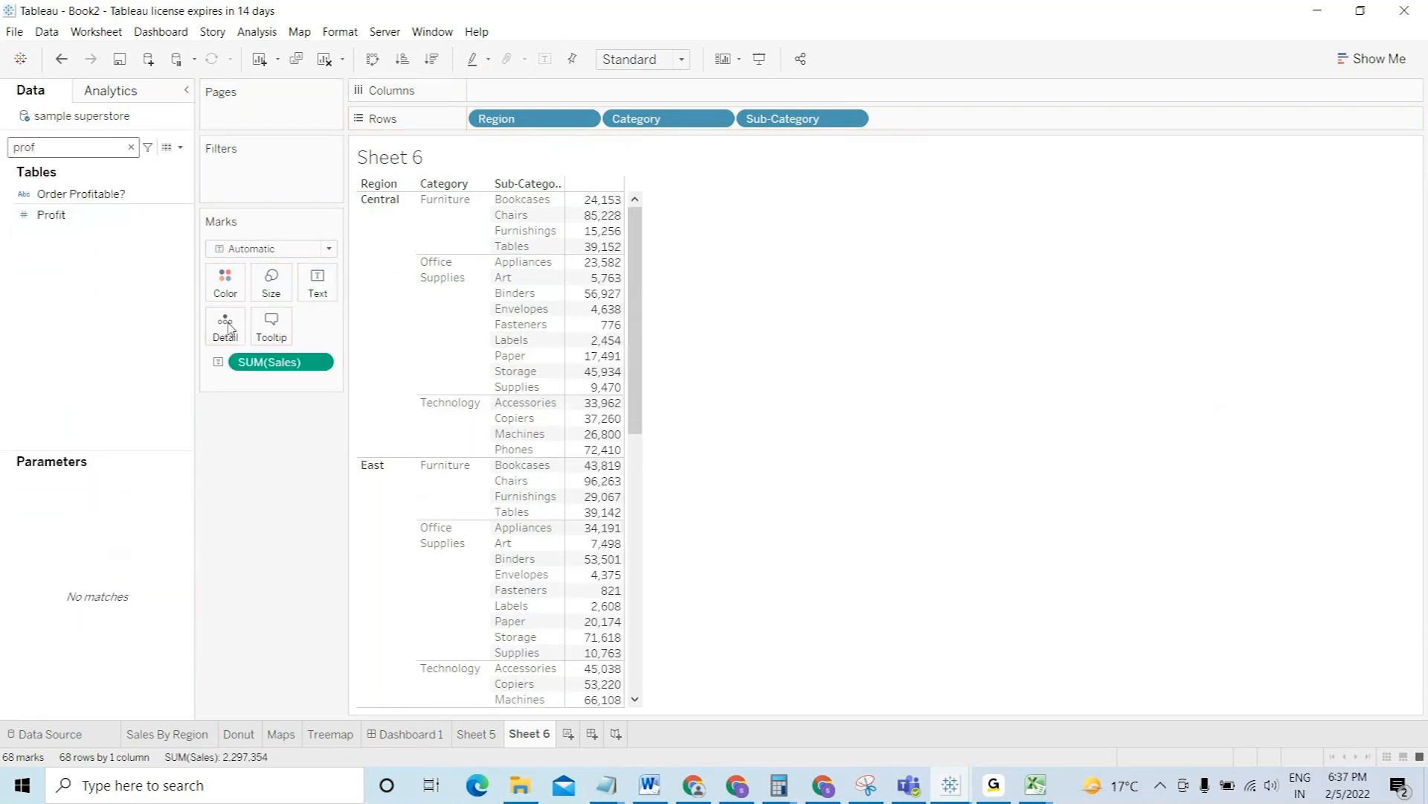
drag(269, 362, 618, 90)
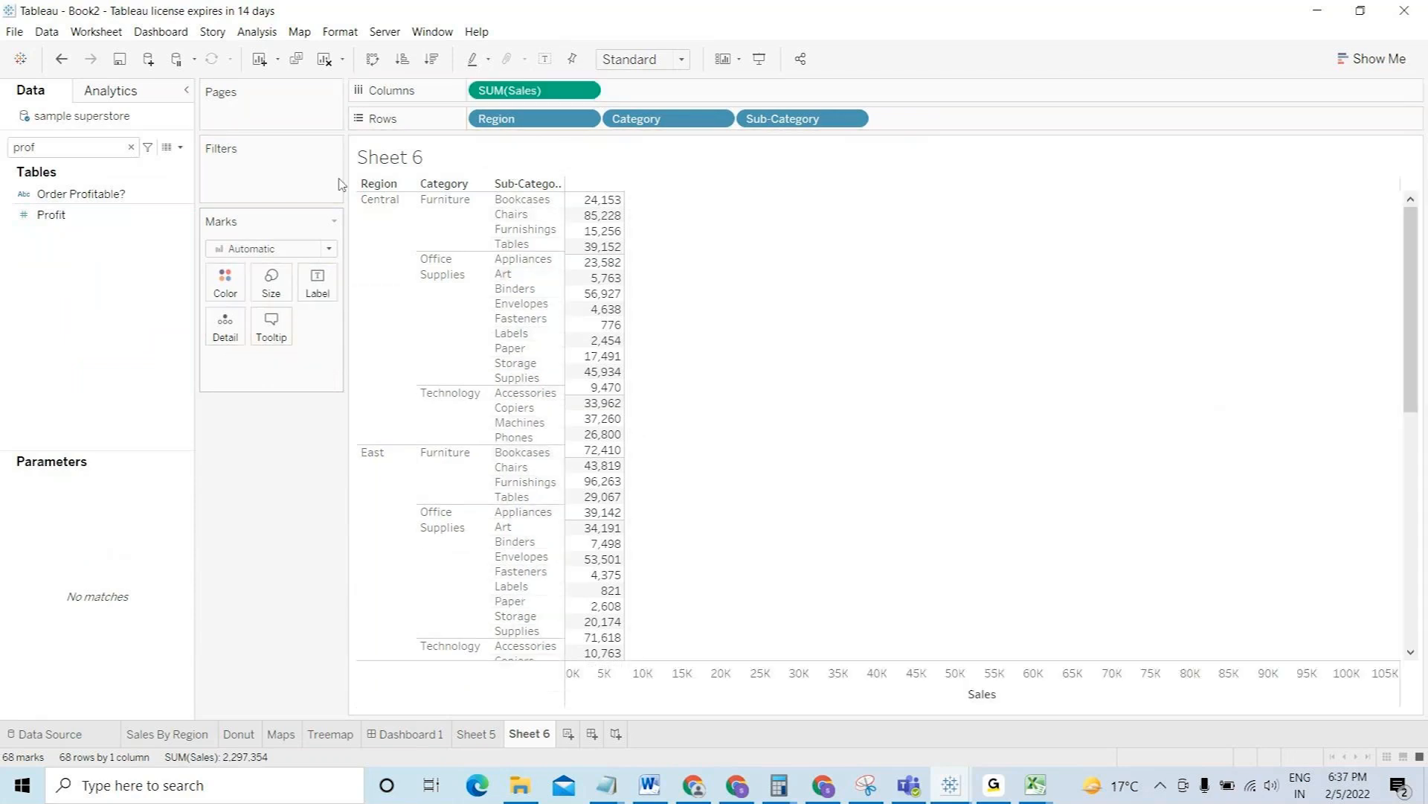
drag(60, 214, 782, 182)
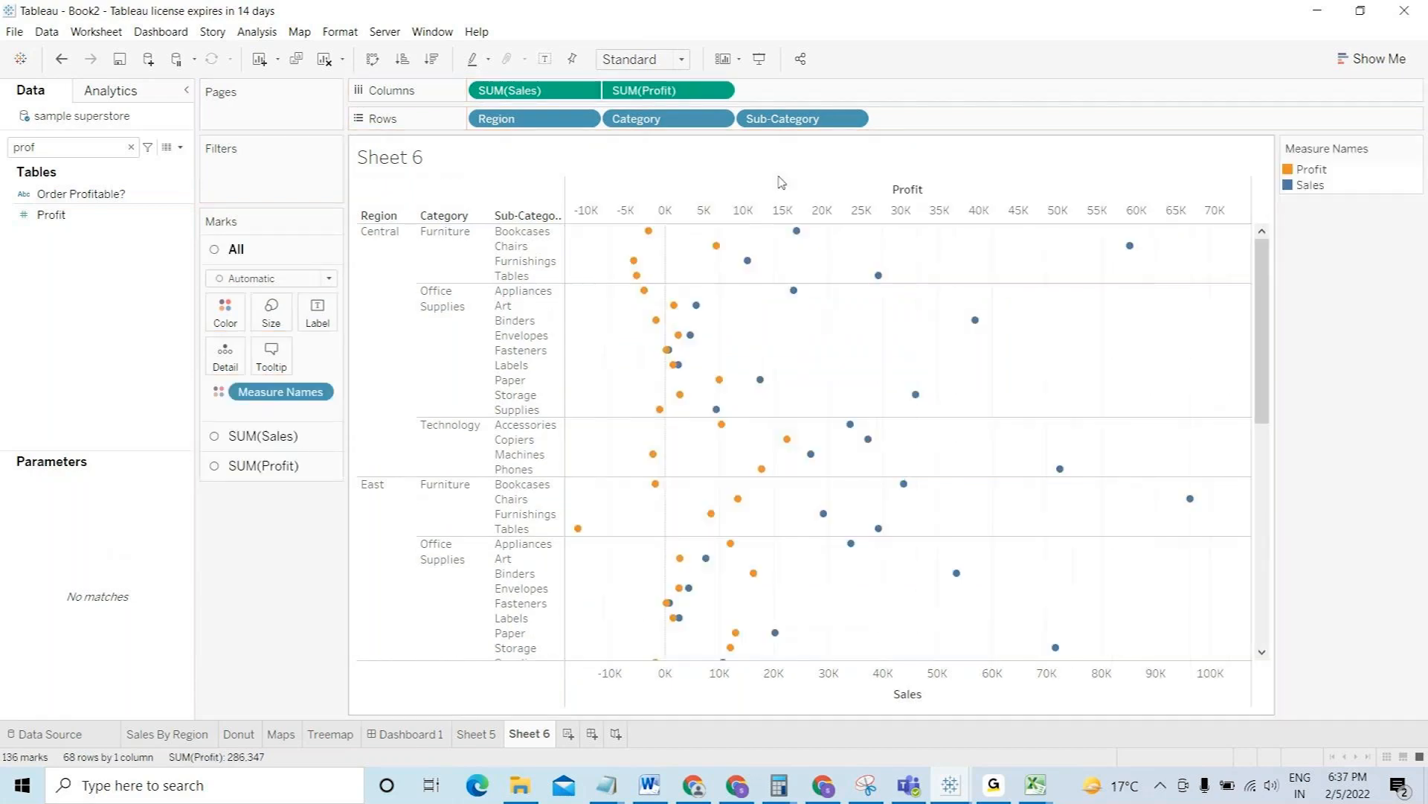
- Change the mark type to Bar and select the Profit axis
click(250, 278)
click(250, 317)
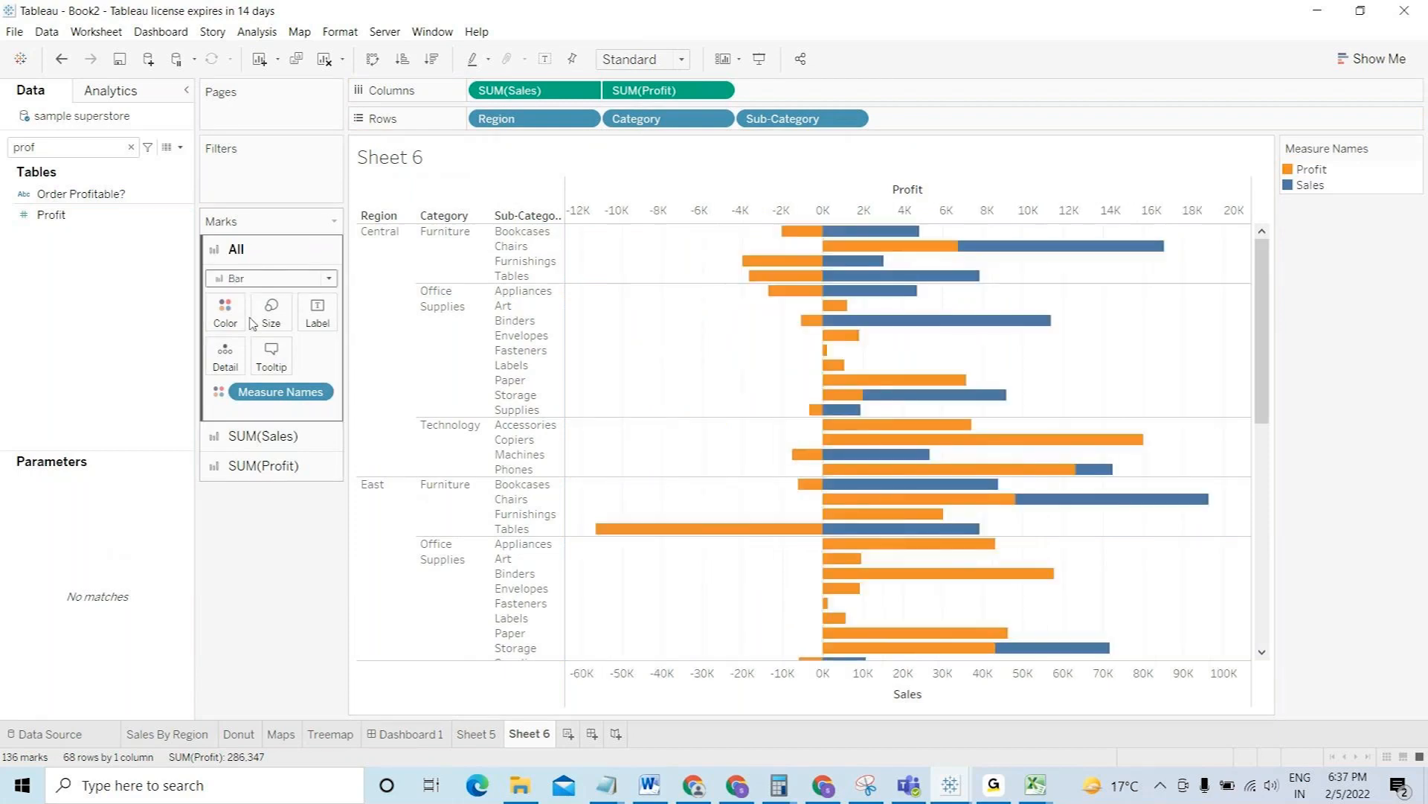
mouse_move(840, 237)
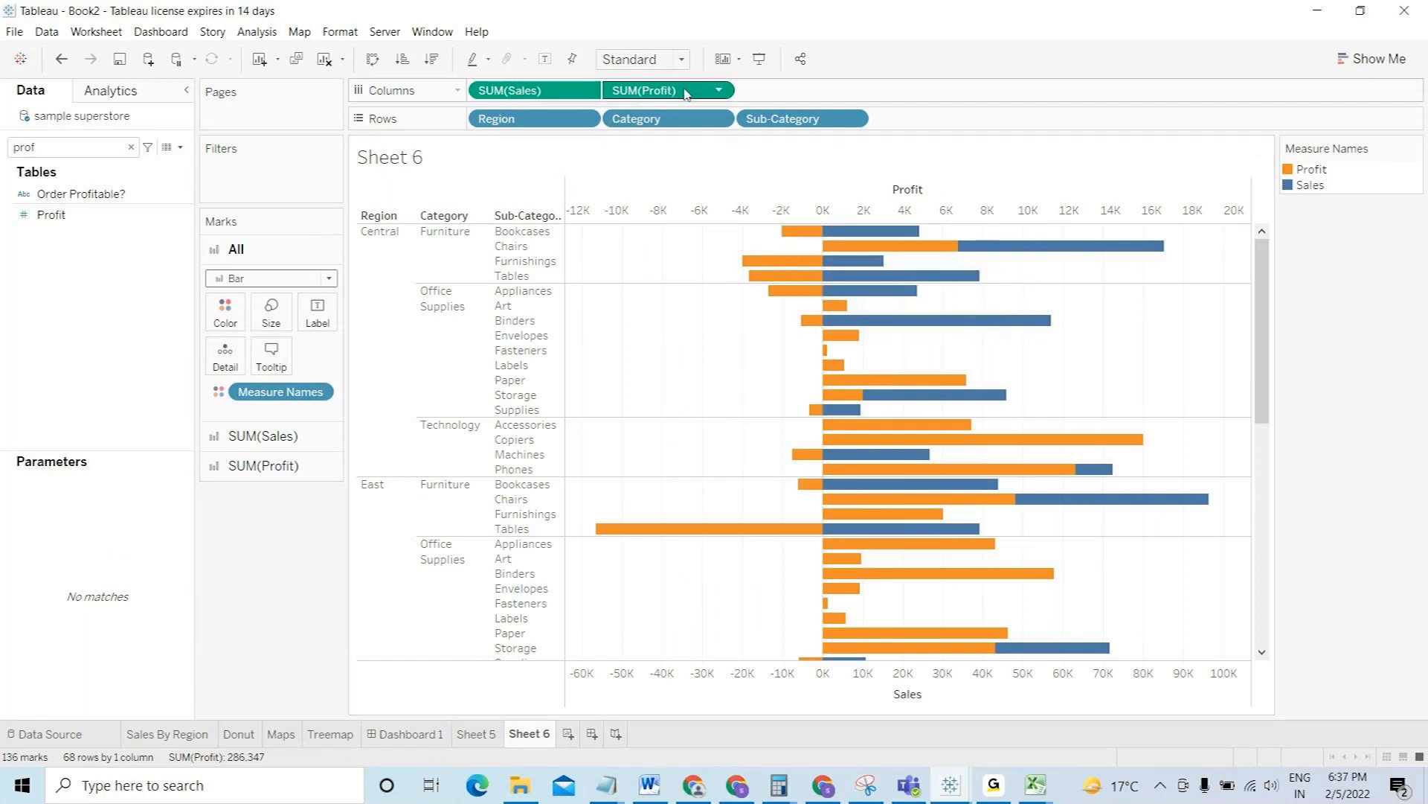
click(759, 217)
- Merge Profit onto the Sales axis as Measure Values bars and name the sheet 'Summary'
right_click(759, 217)
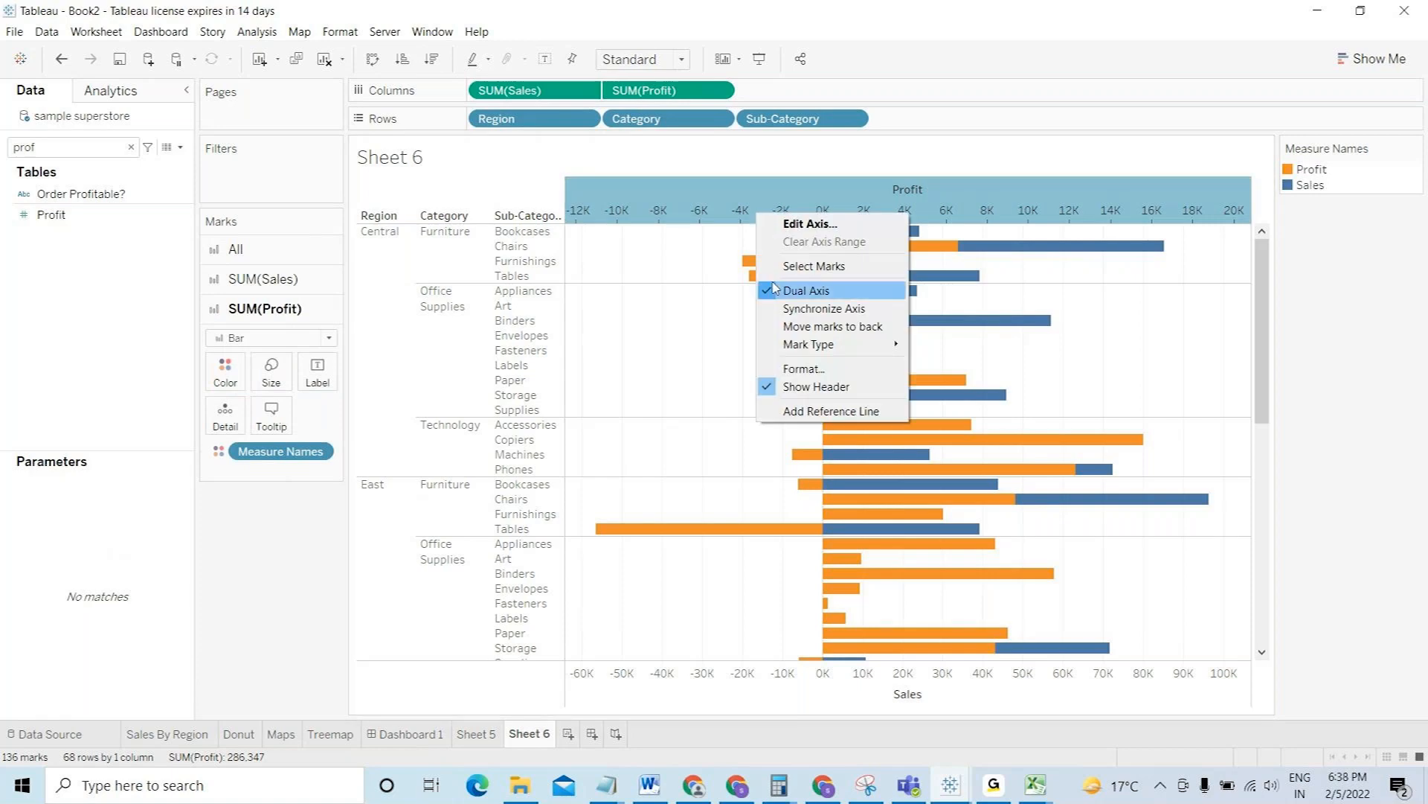
click(679, 95)
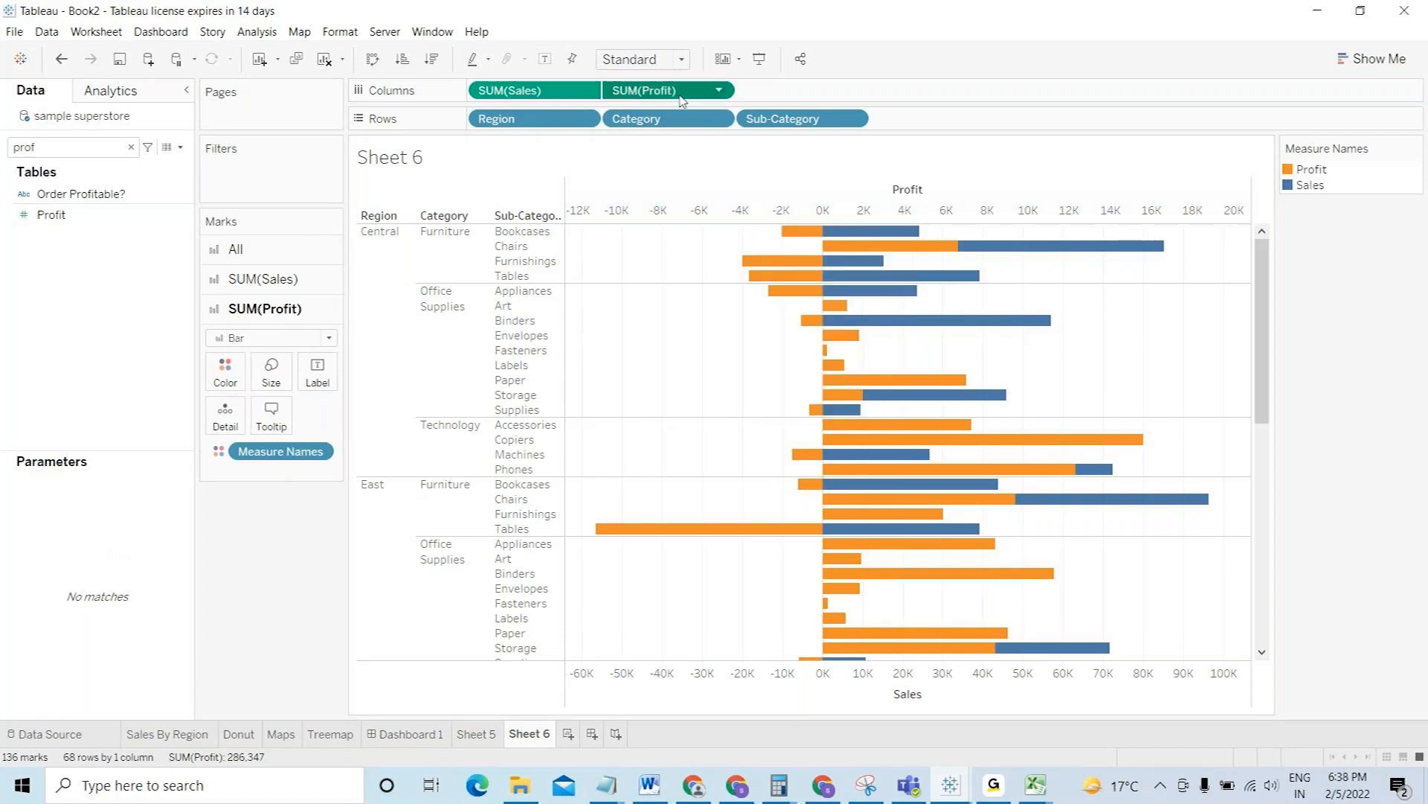
drag(704, 95, 776, 686)
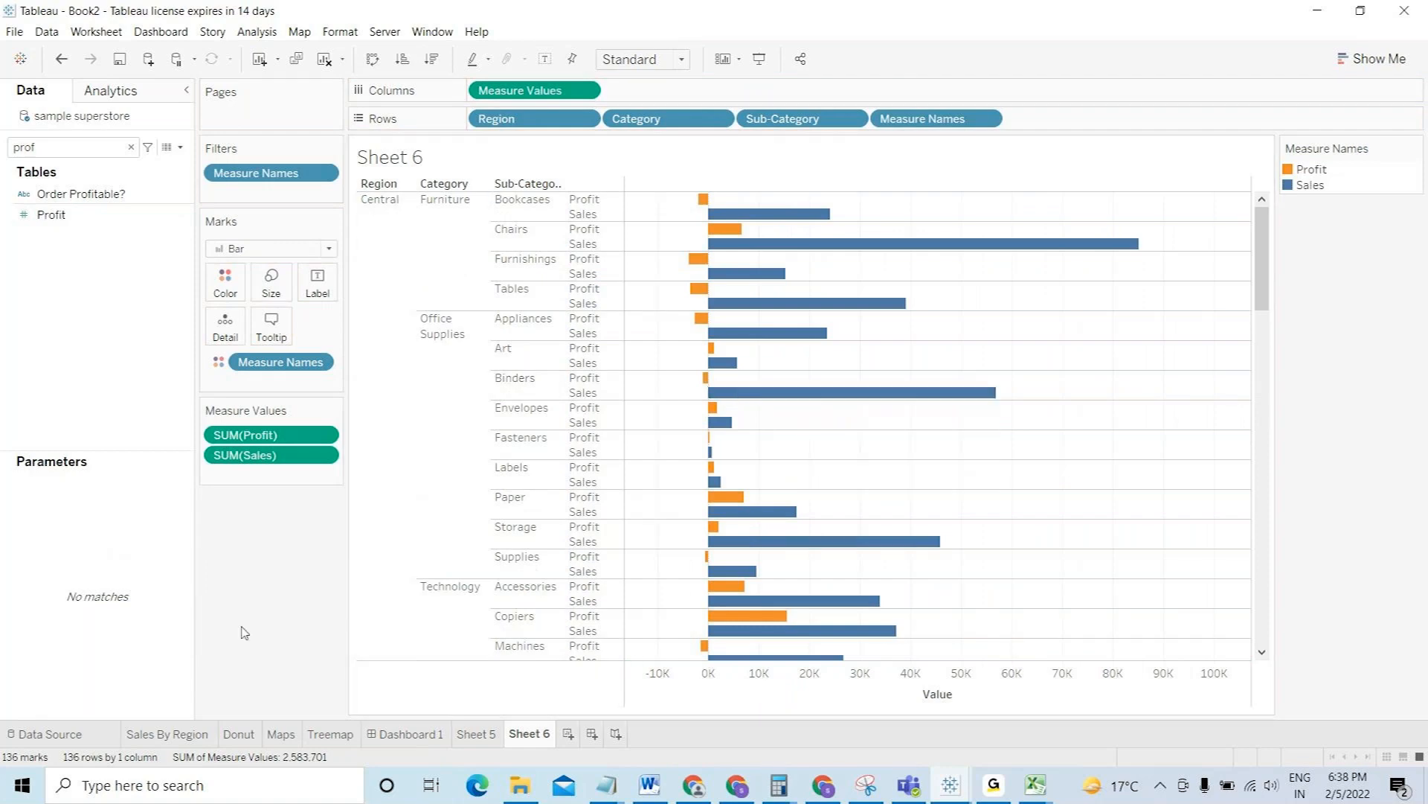
double_click(548, 737)
text(Summary)
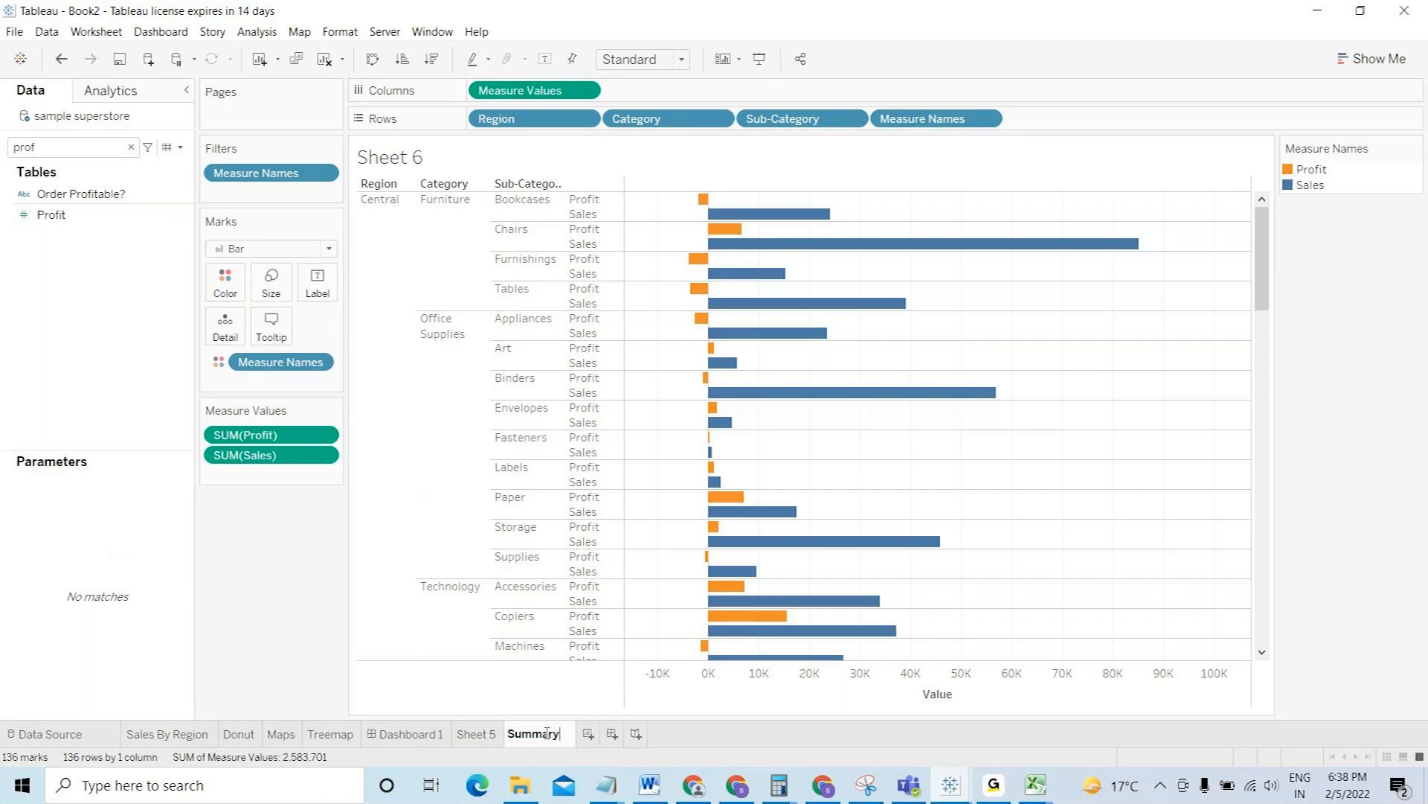
- Confirm the 'Summary' name, rename Sheet 5 to 'Top n', and go to Dashboard 1
key(Return)
click(476, 735)
double_click(476, 734)
text(Top n)
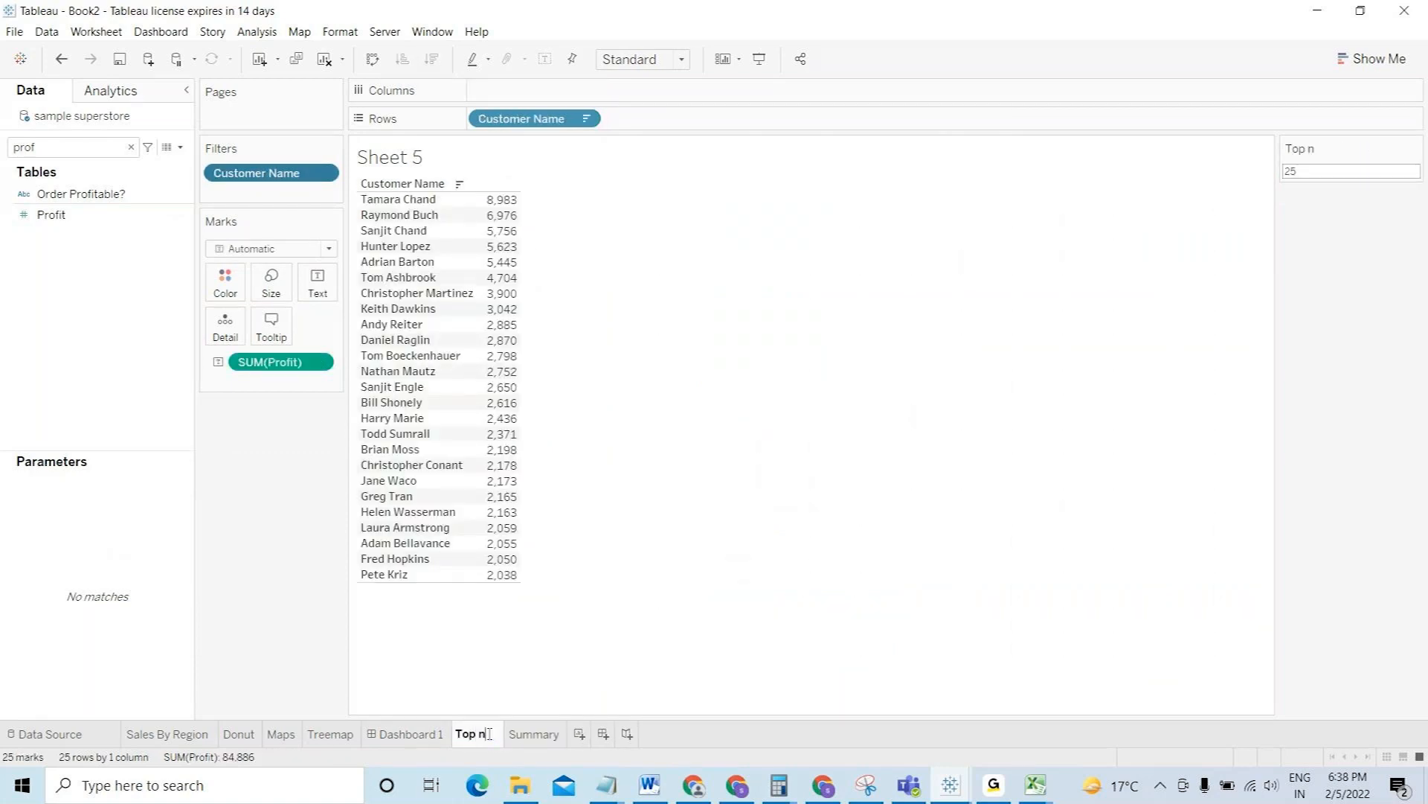
key(Return)
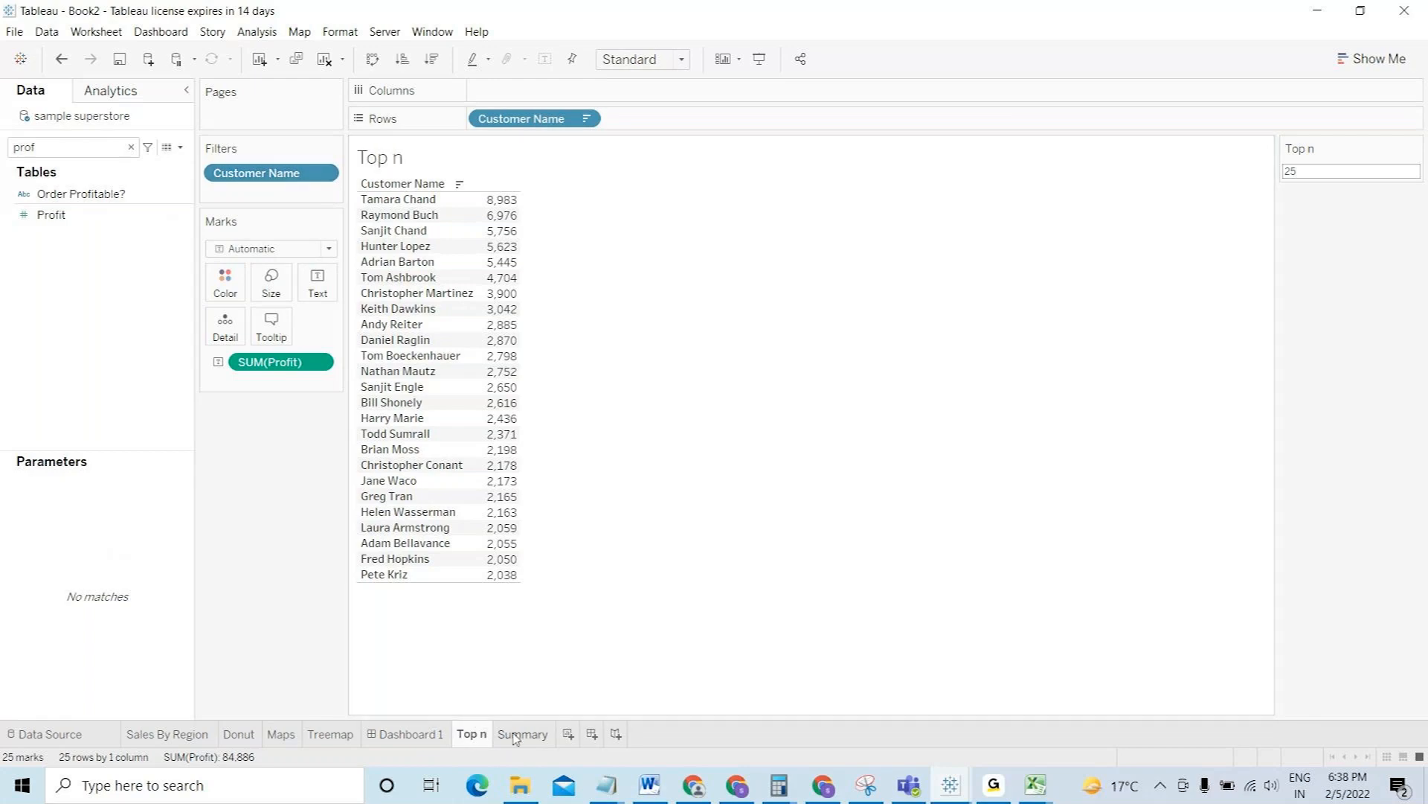
click(519, 735)
click(430, 735)
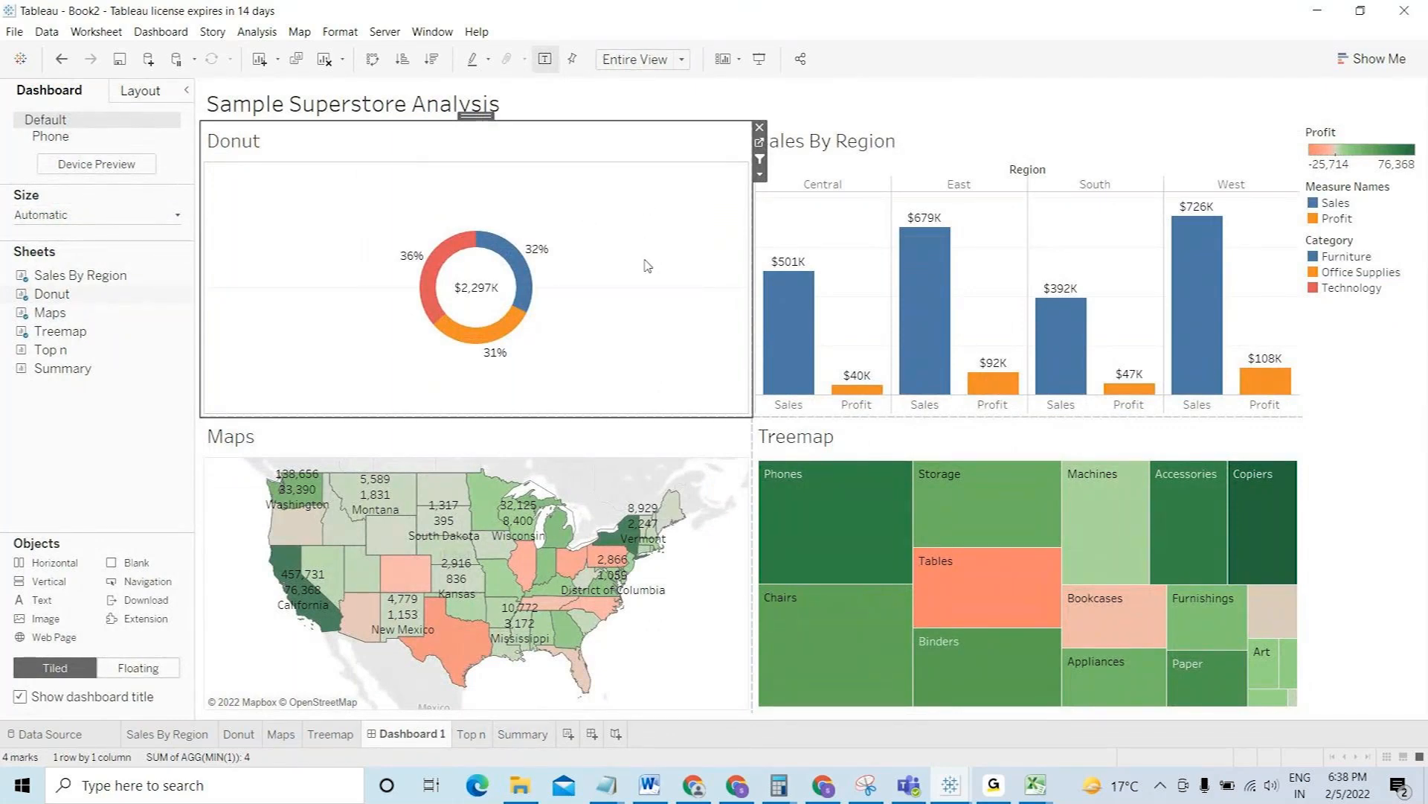
- Use Go to Sheet on the dashboard's Donut view to open the Donut worksheet
mouse_move(524, 270)
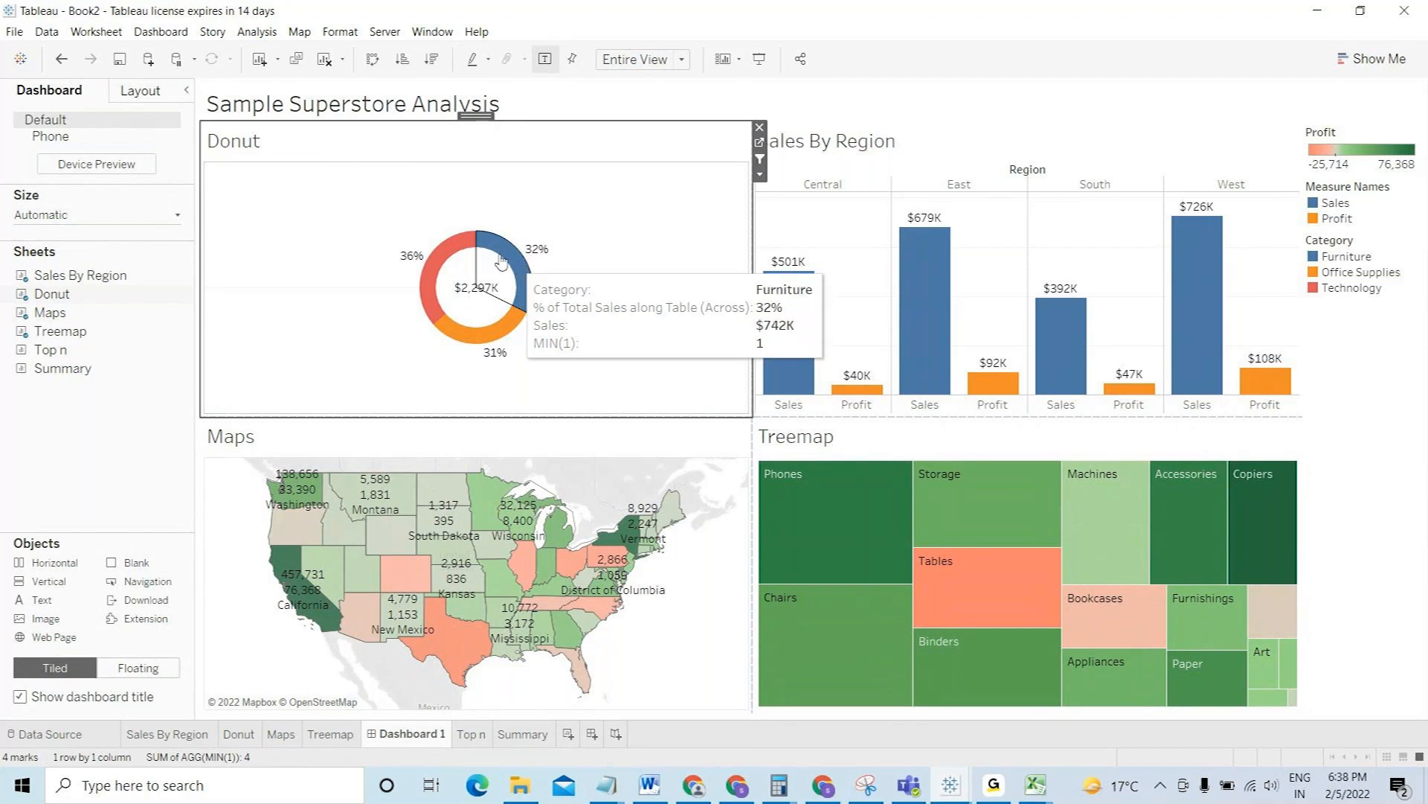
mouse_move(448, 260)
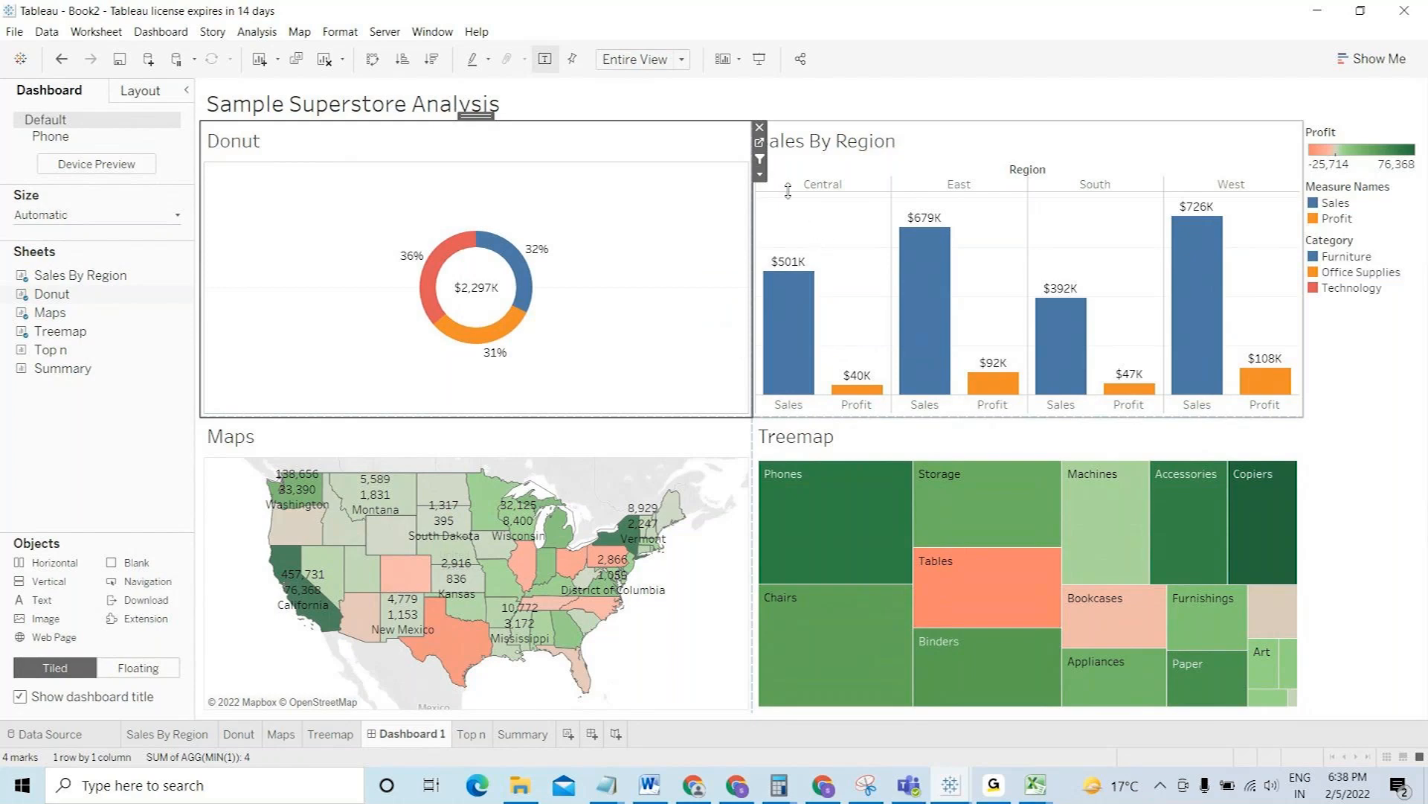
click(760, 143)
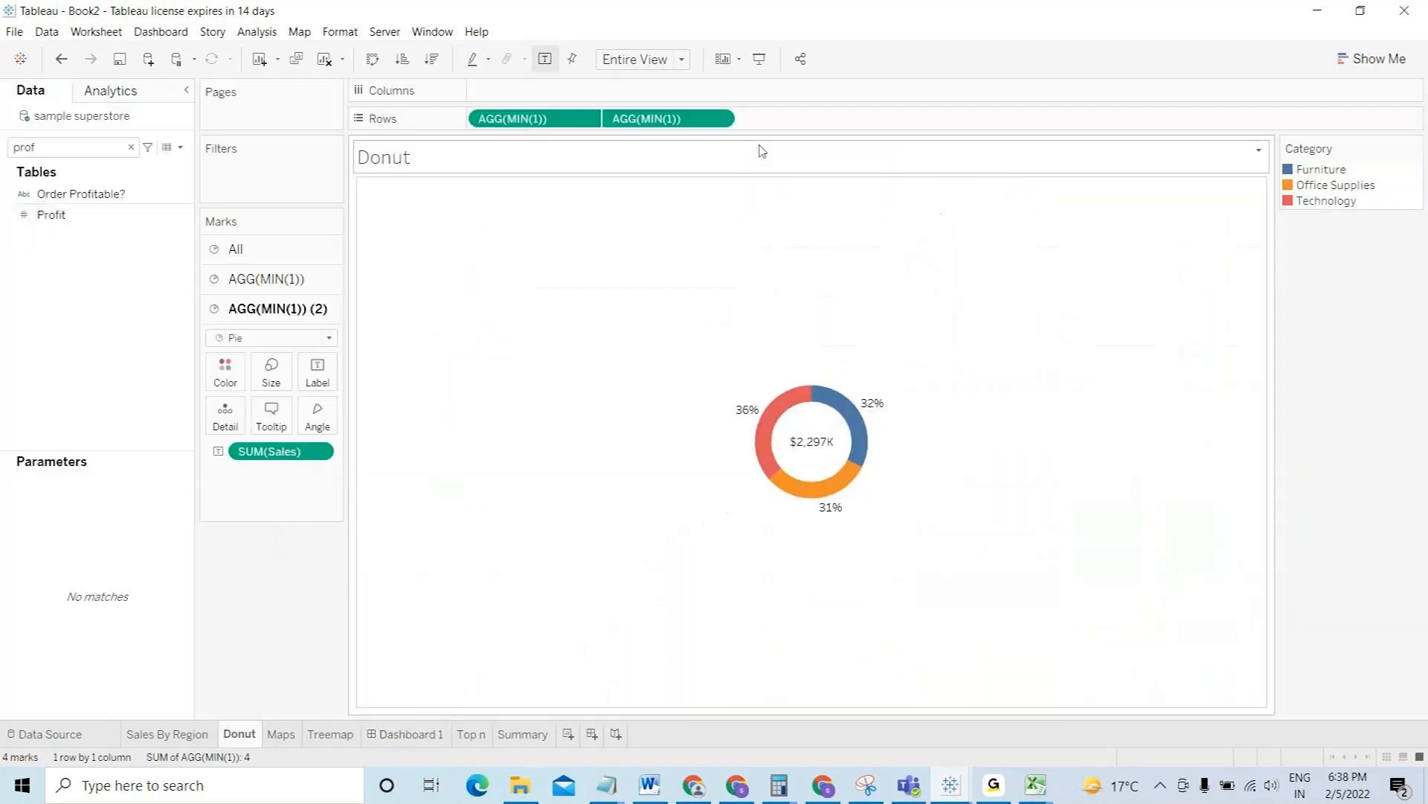
- Insert the Summary sheet below the existing fields in the Donut's All-layers tooltip
click(266, 278)
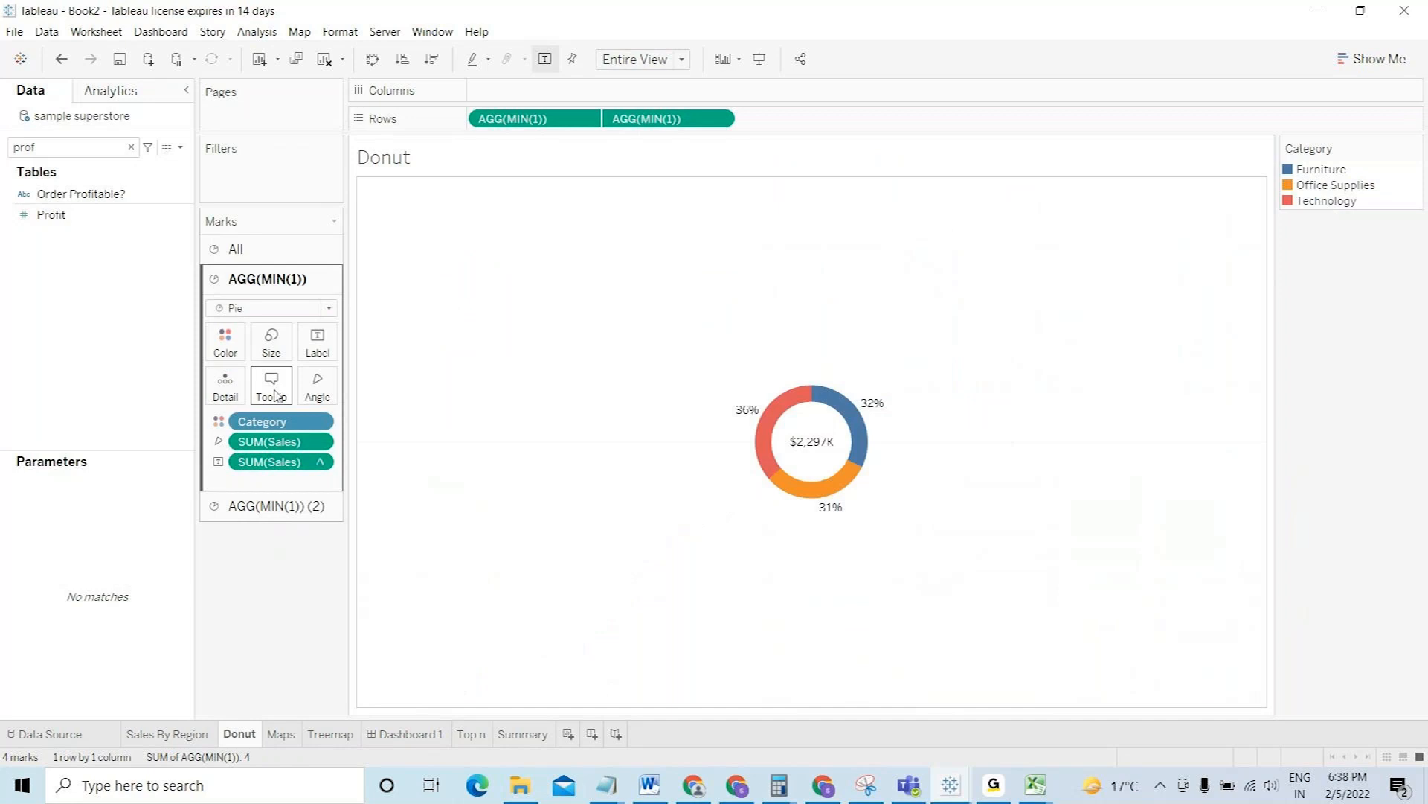
click(261, 249)
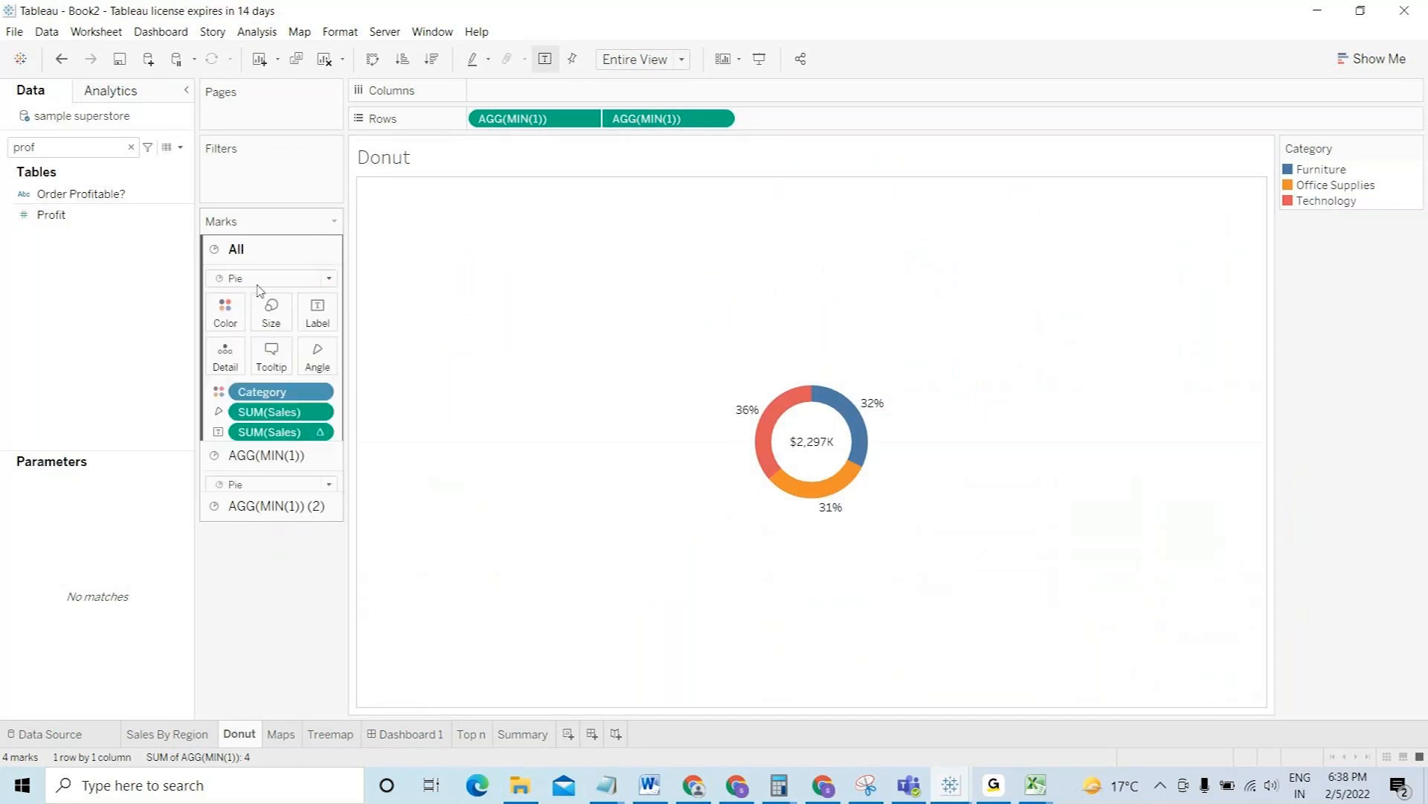
click(270, 356)
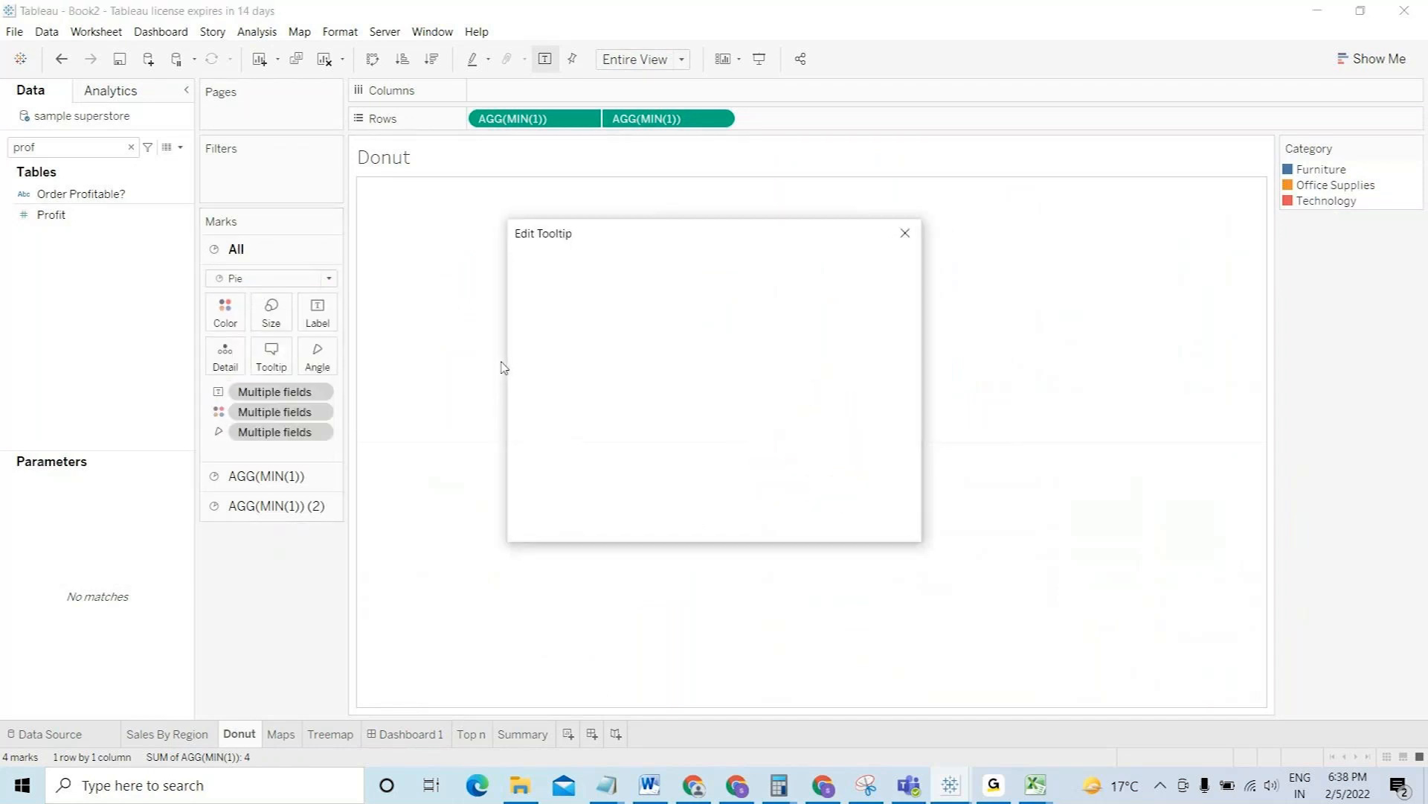
click(659, 369)
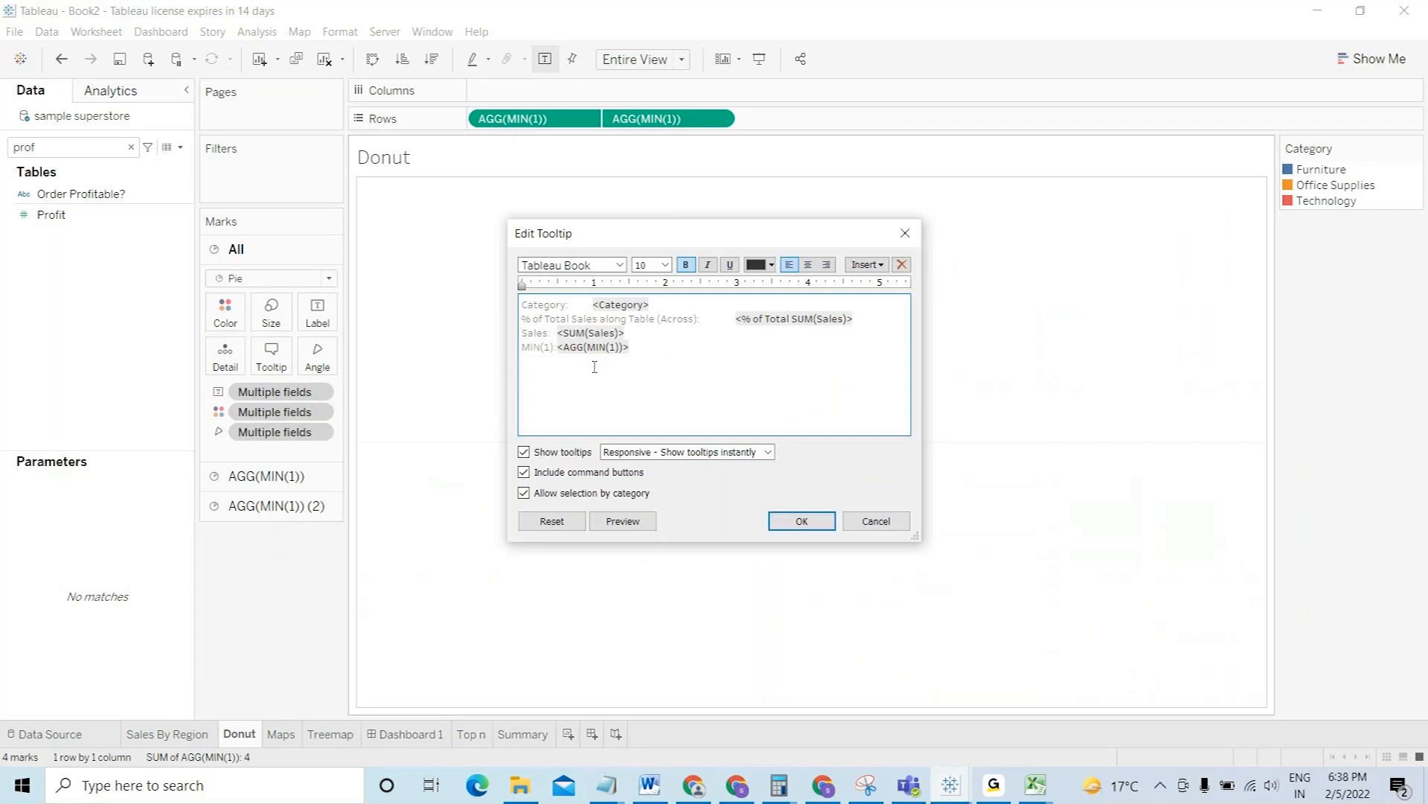
click(869, 265)
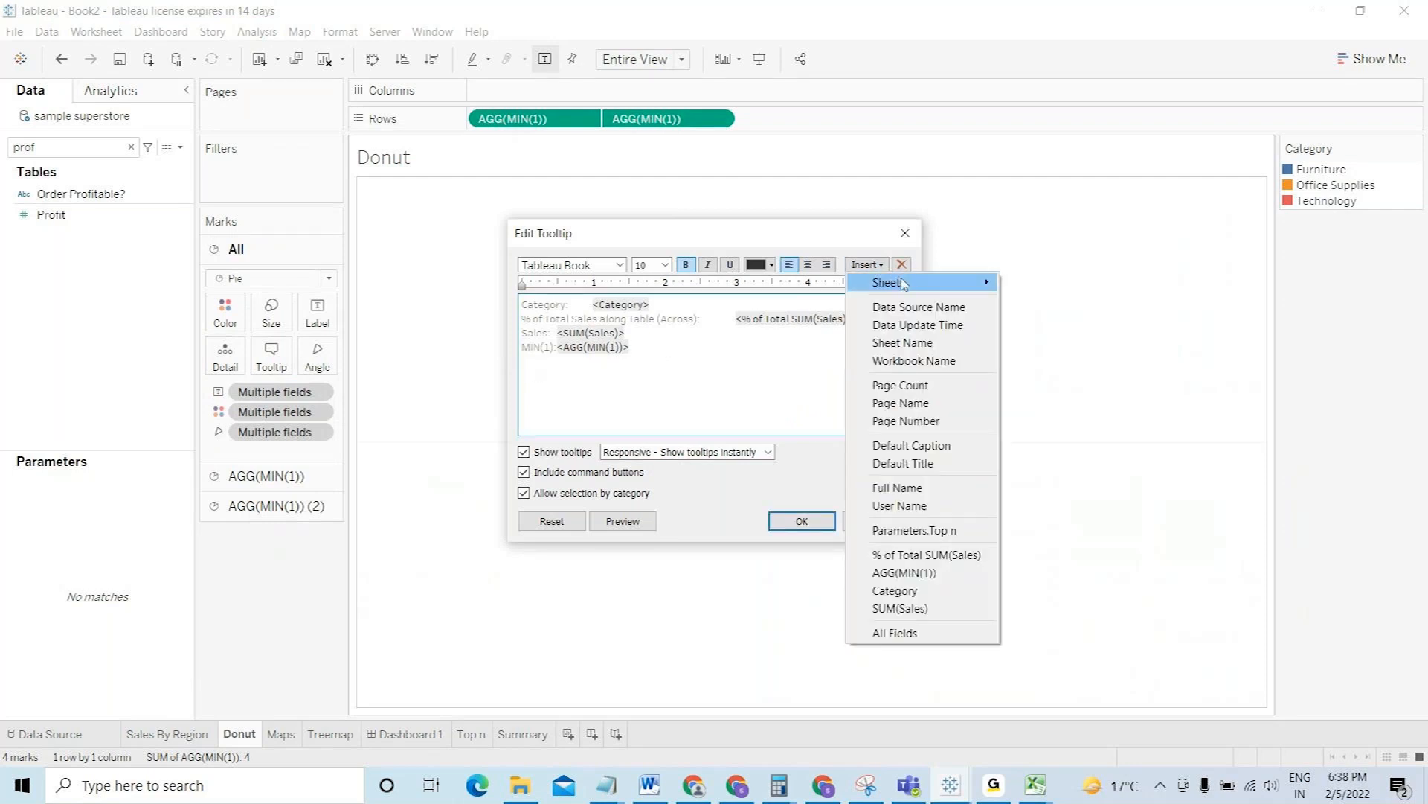
mouse_move(902, 283)
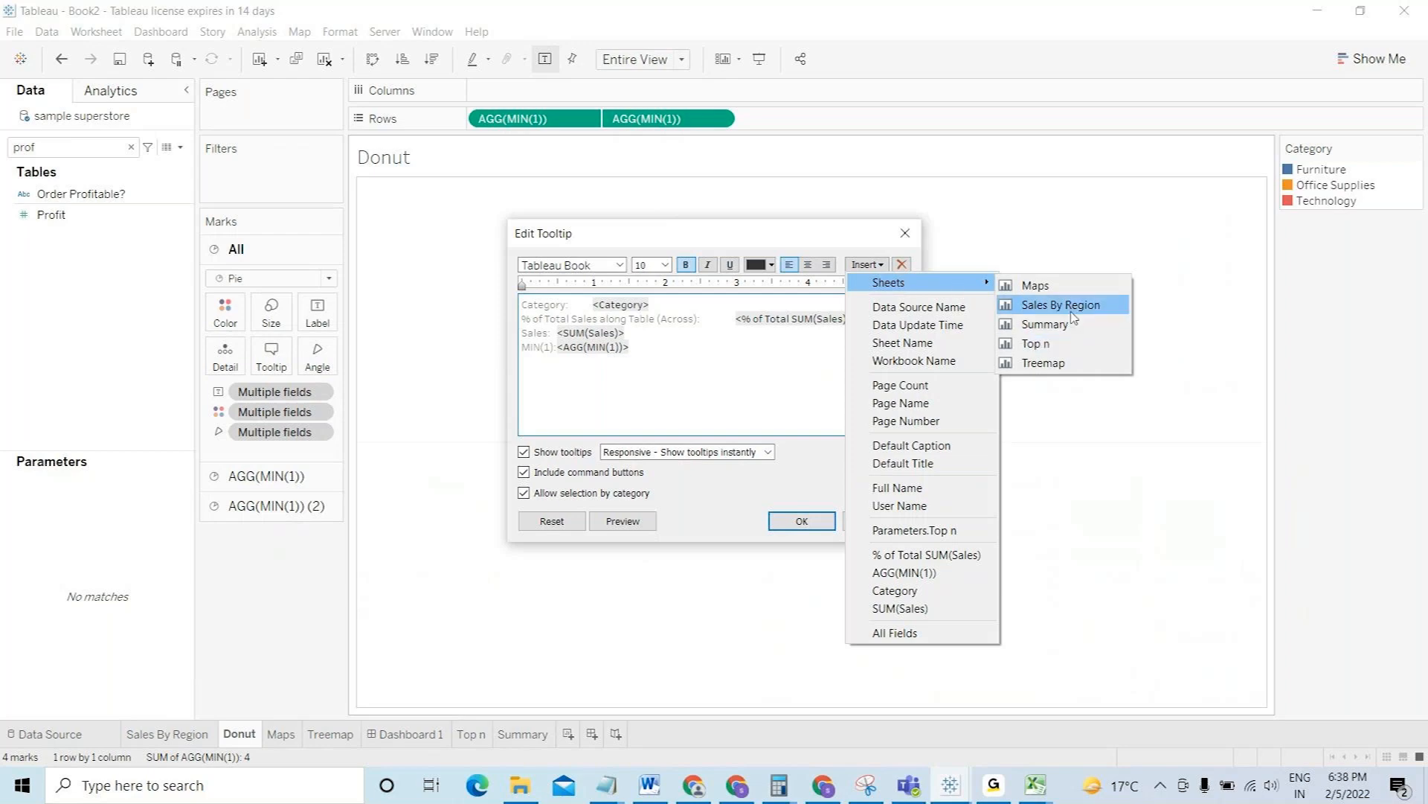
click(1045, 325)
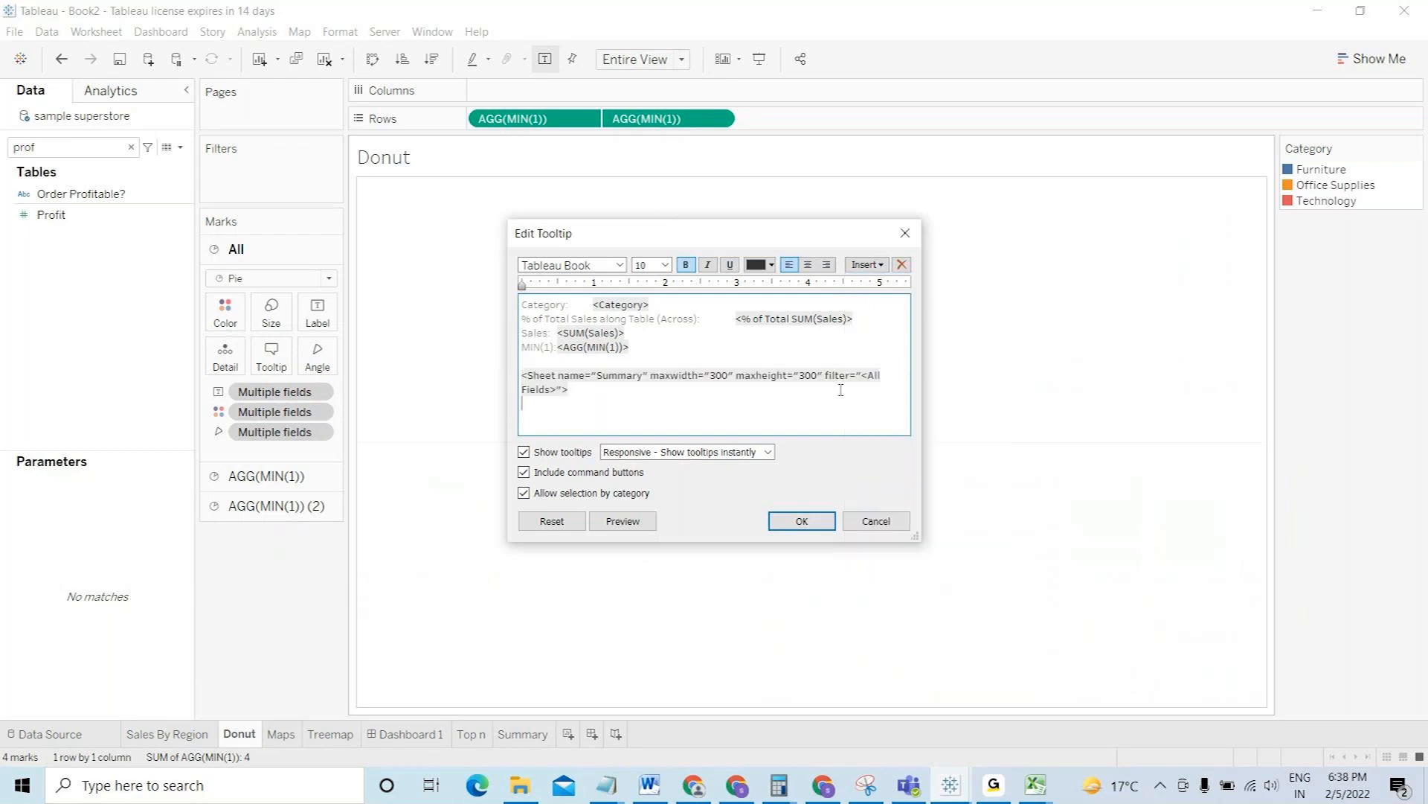
click(779, 525)
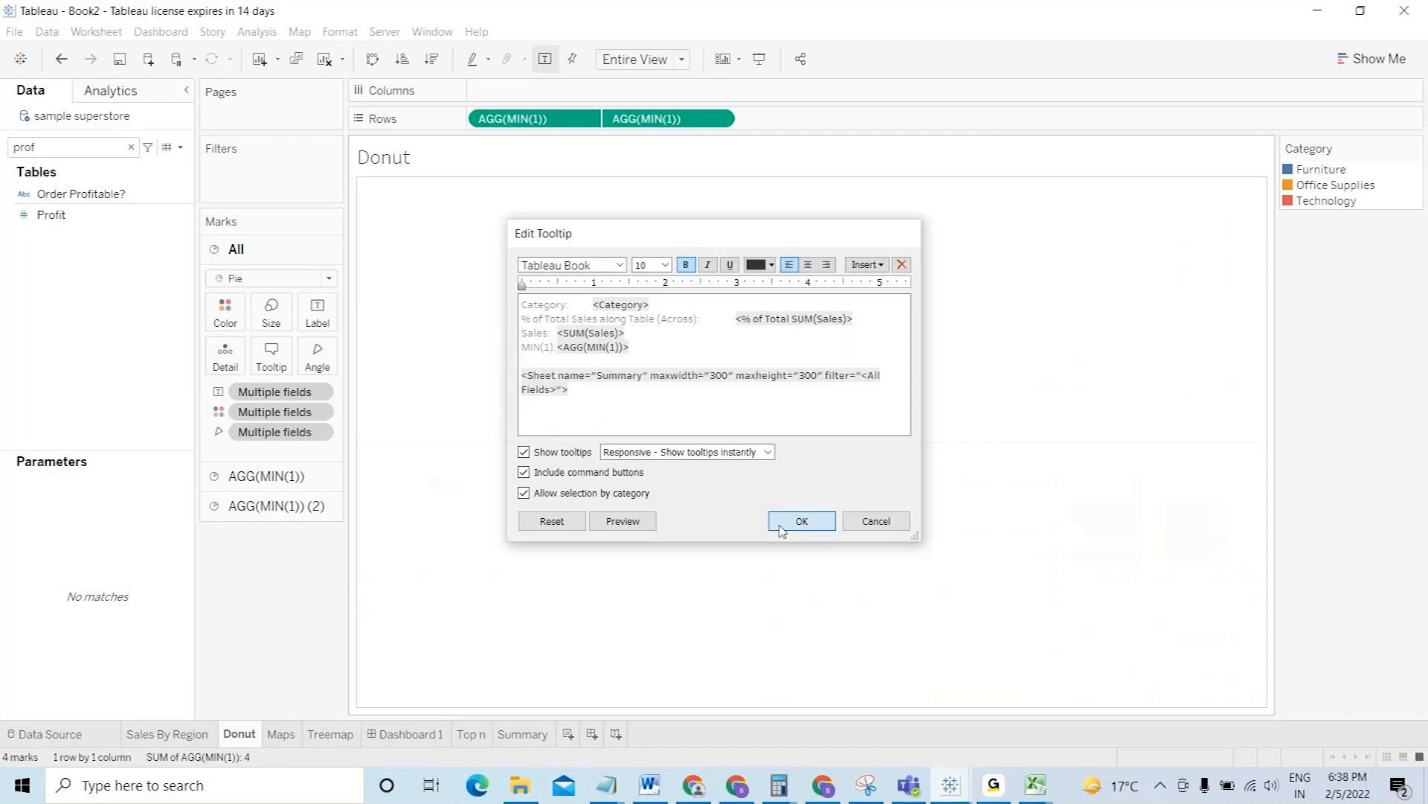
click(196, 735)
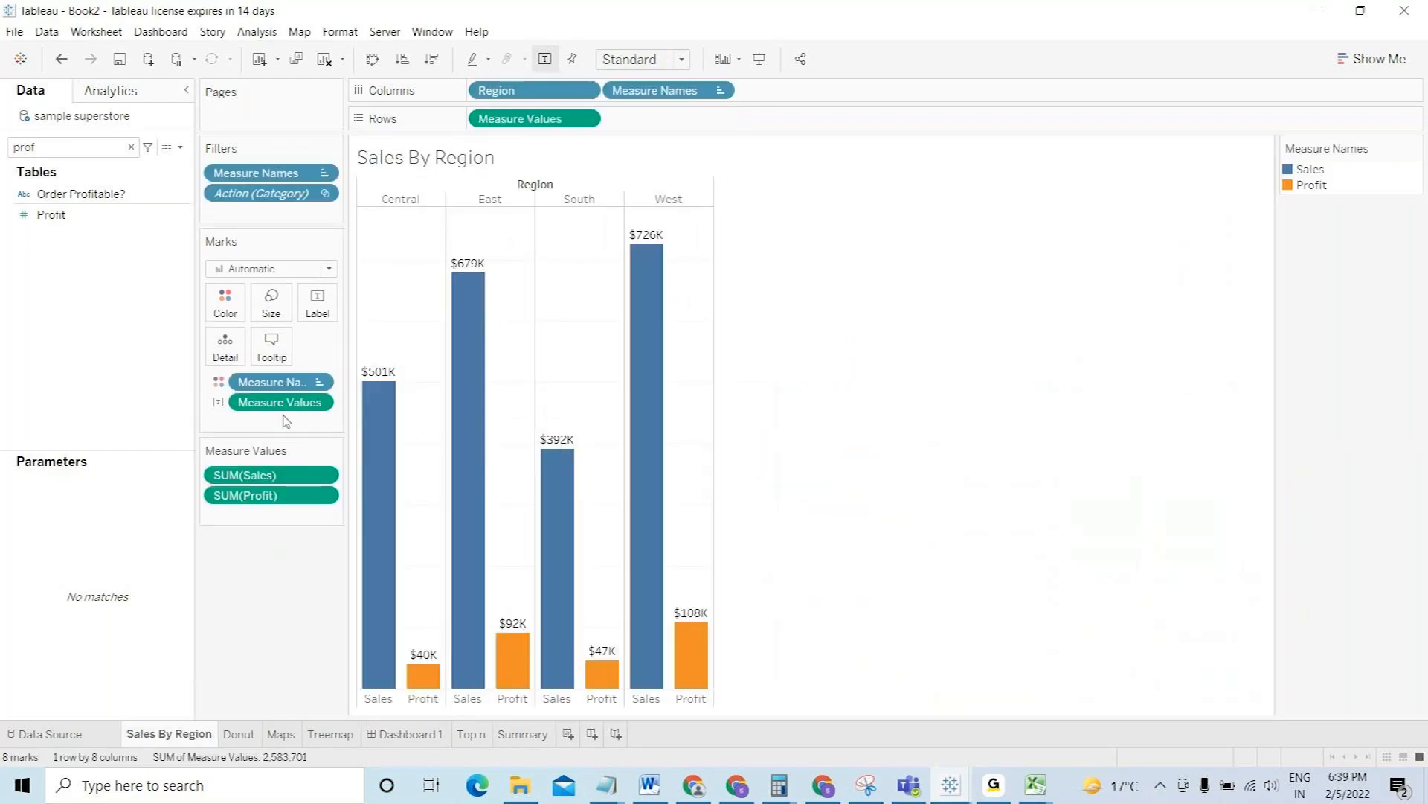
- Embed the Summary sheet (max 300×300, filtered by all fields) in the Sales By Region tooltip
click(271, 344)
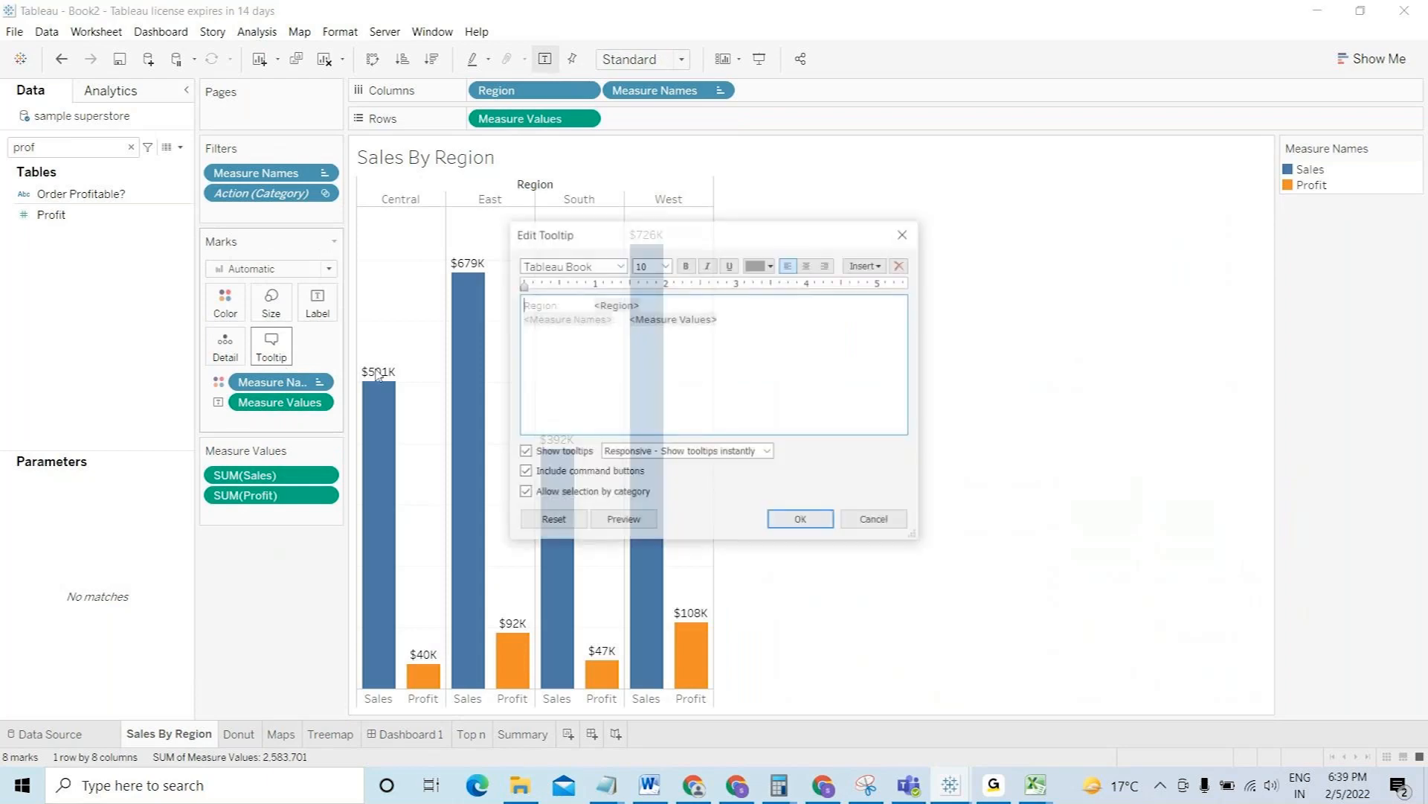
click(805, 350)
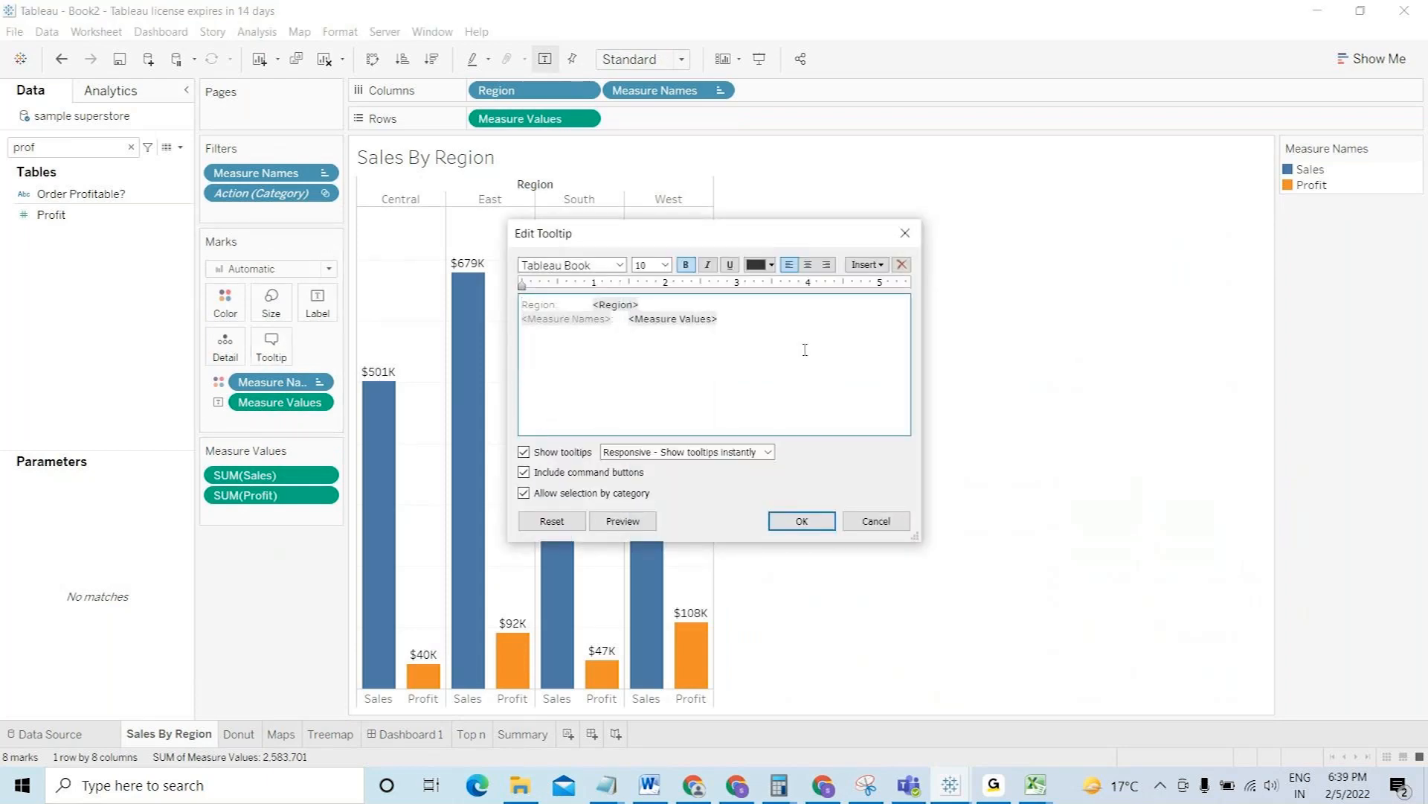
click(880, 266)
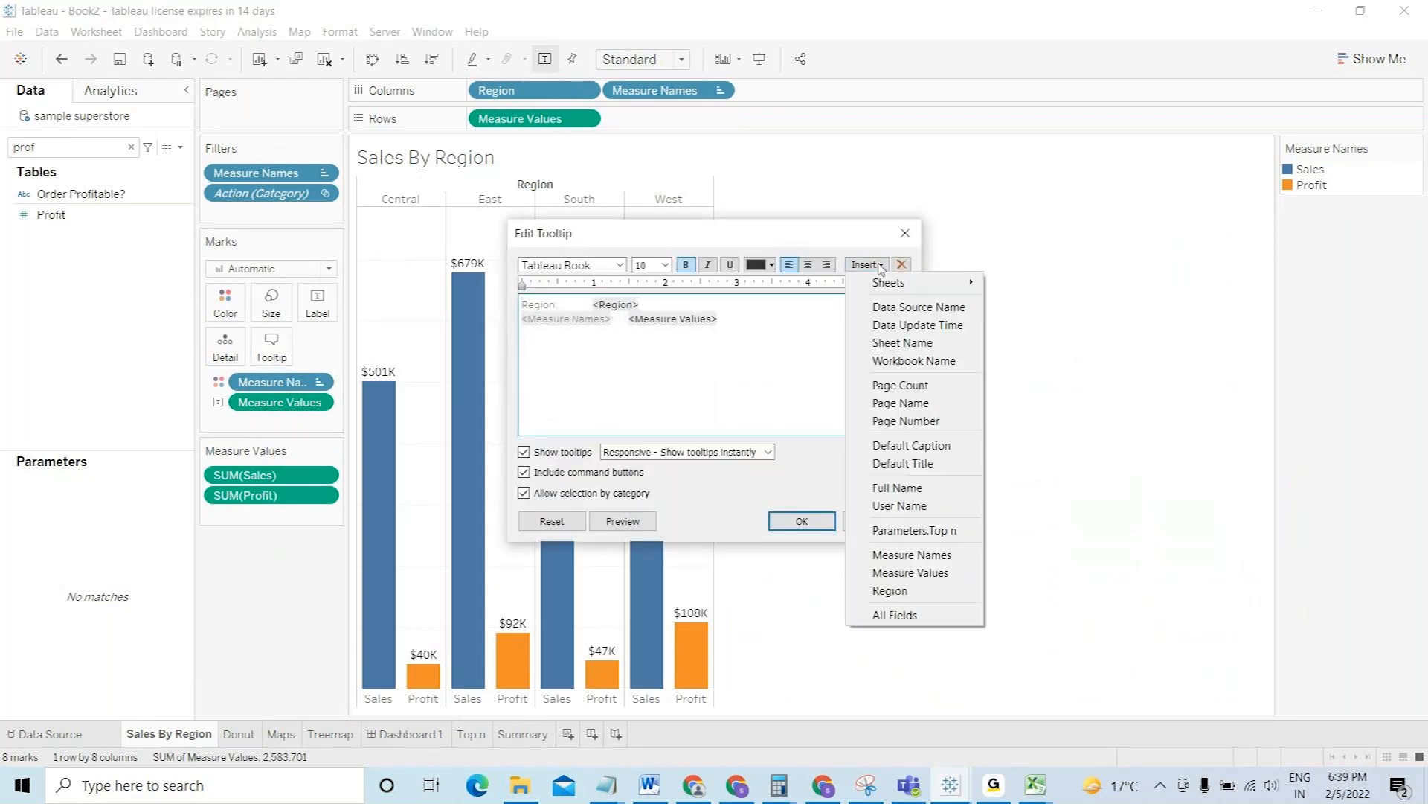
mouse_move(938, 282)
click(1044, 331)
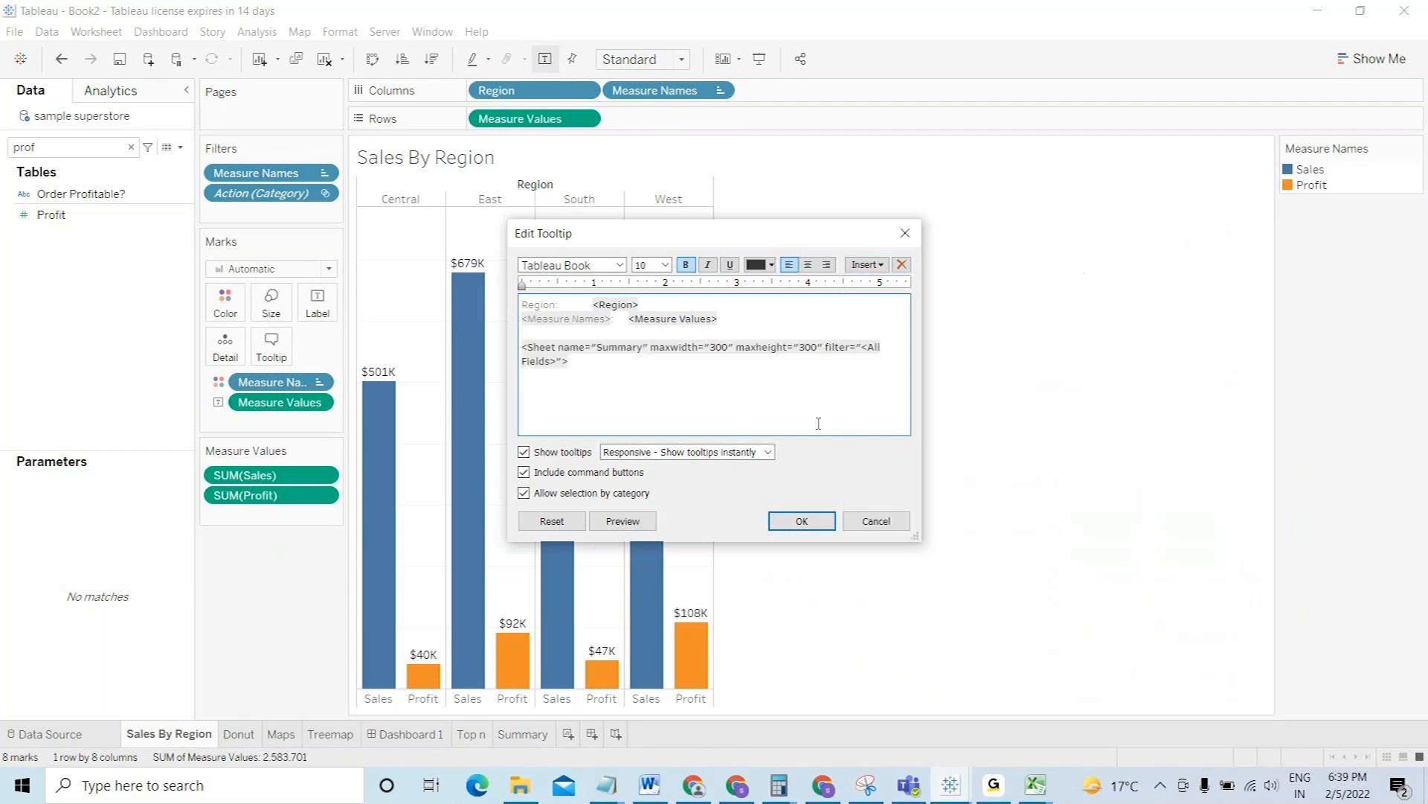
click(801, 520)
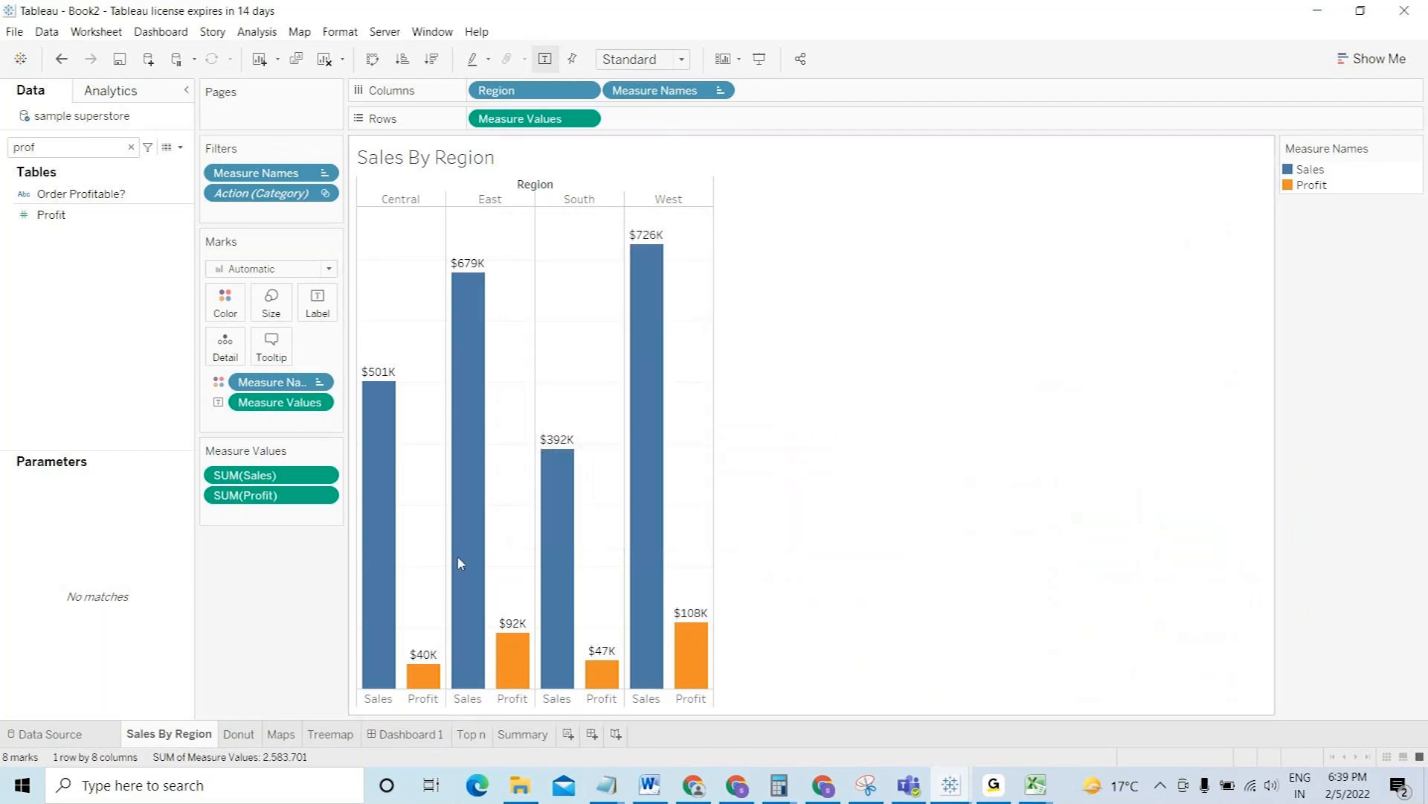
- Insert the Summary sheet into the Maps sheet's tooltip
click(281, 734)
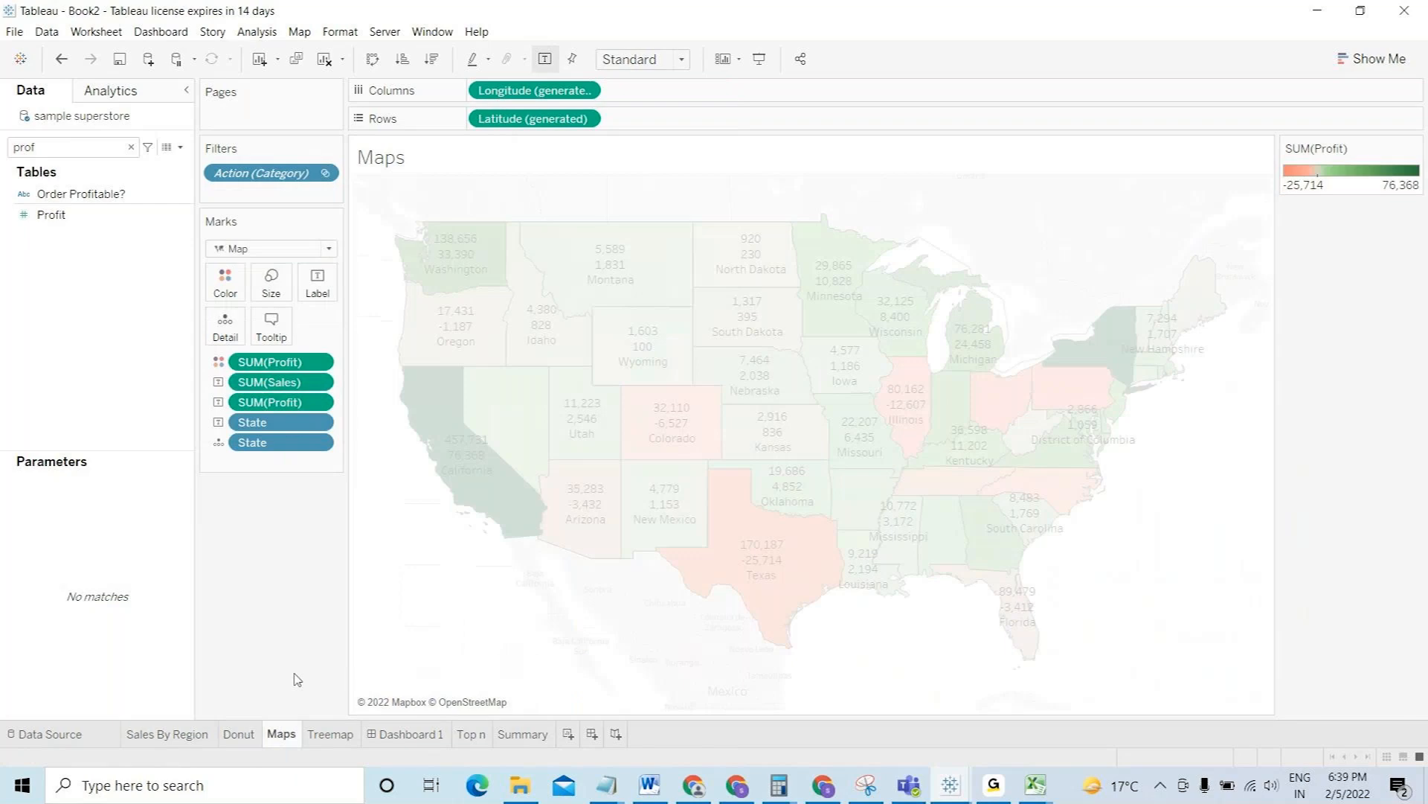
click(271, 325)
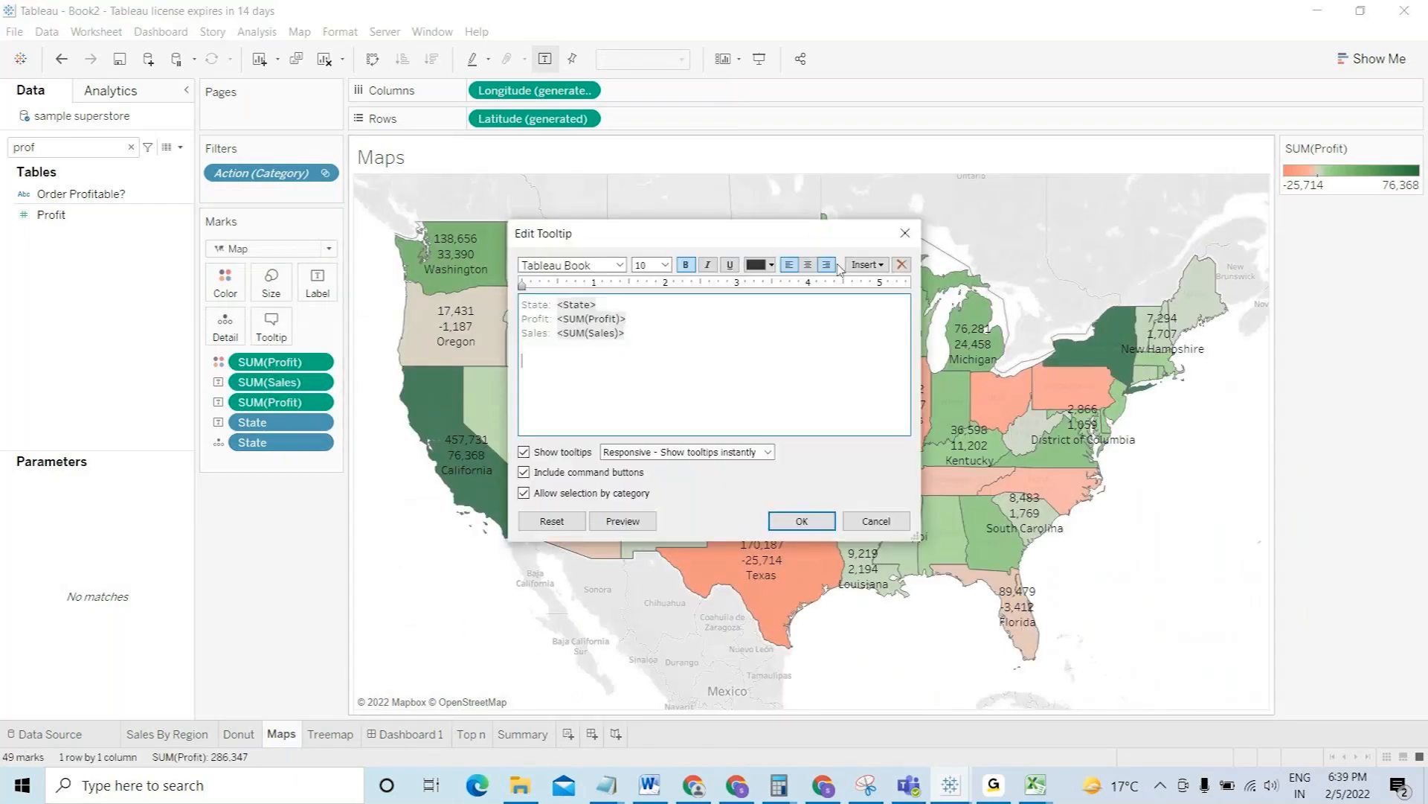
click(865, 265)
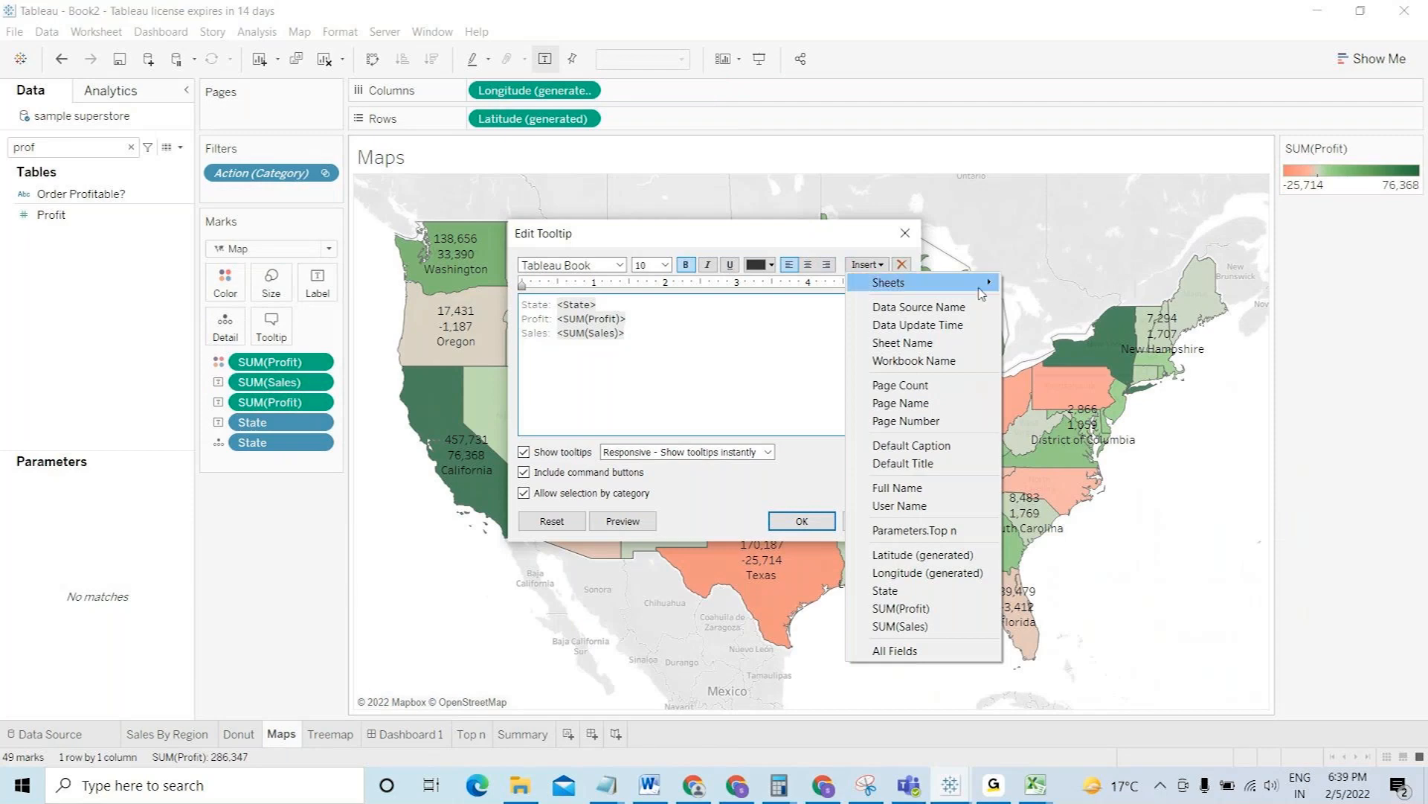
mouse_move(986, 285)
click(1049, 320)
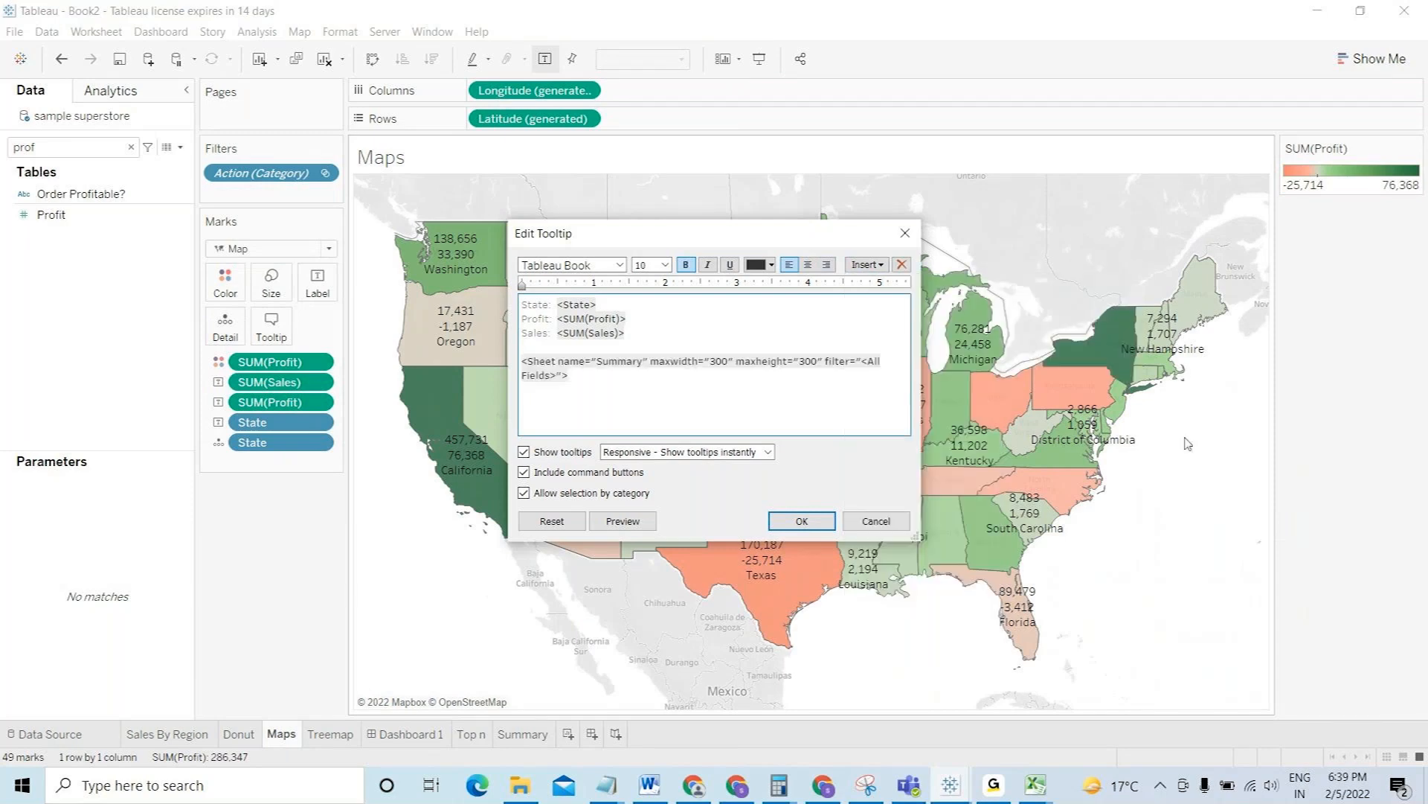
click(802, 521)
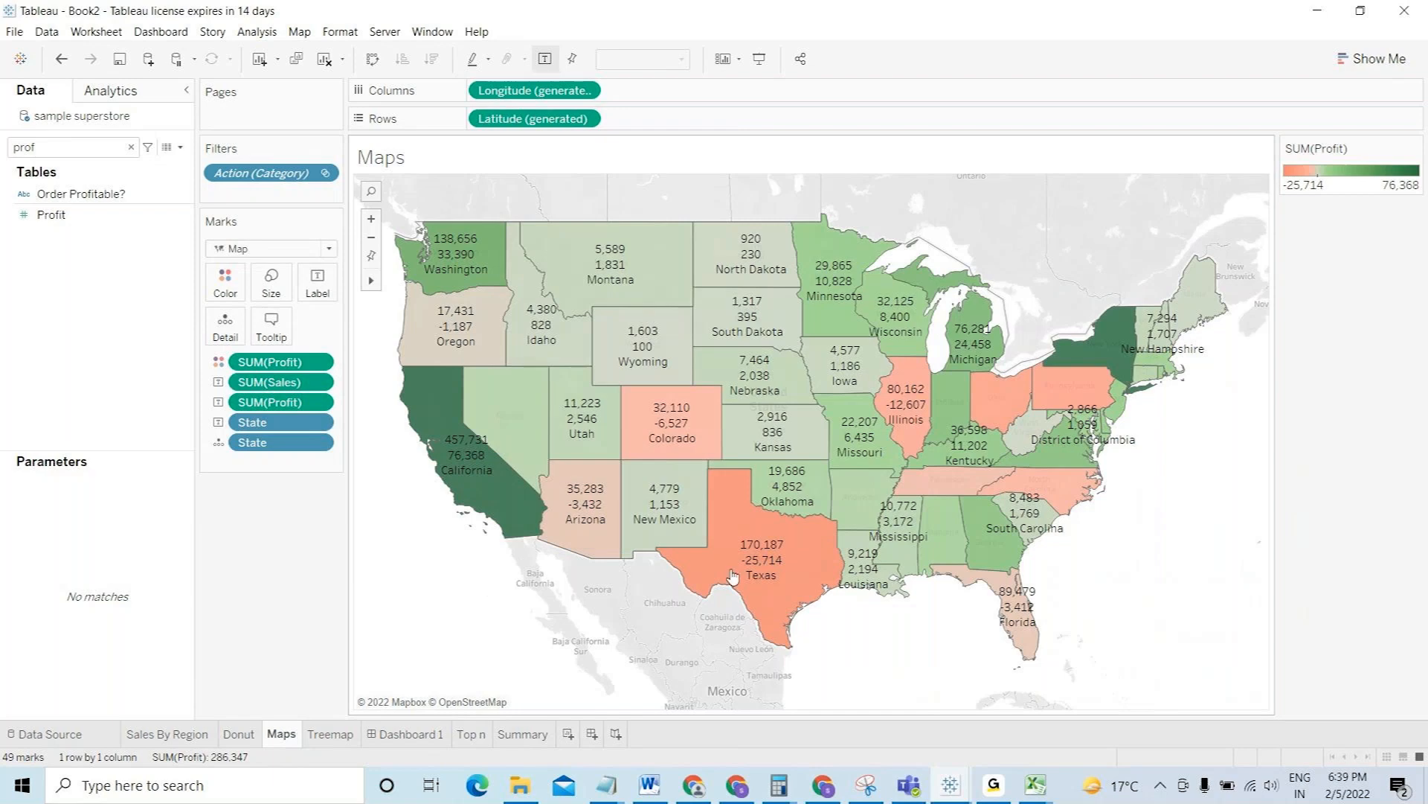
- Widen the map tooltip's Summary sheet from maxwidth 300 to 900
mouse_move(733, 575)
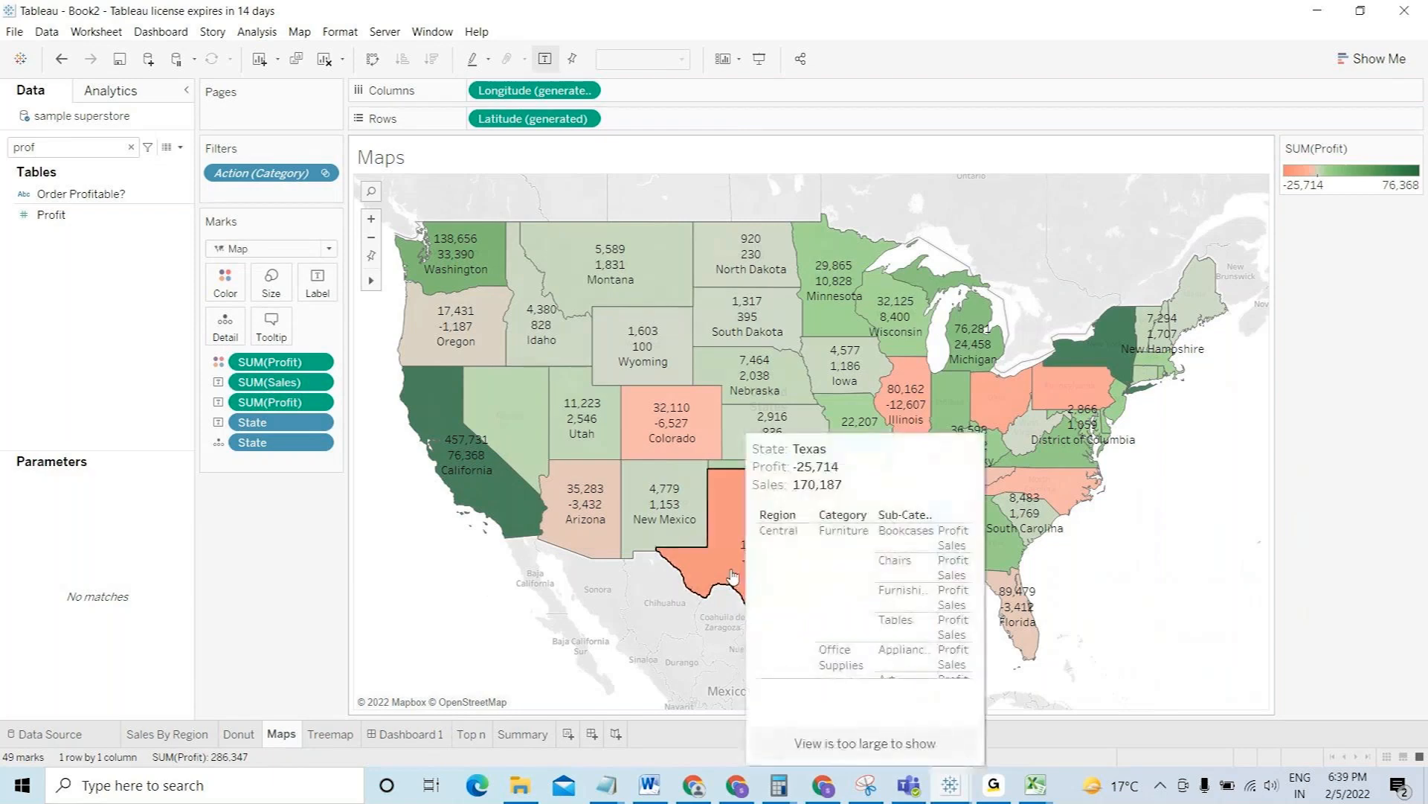
click(272, 340)
triple_click(714, 362)
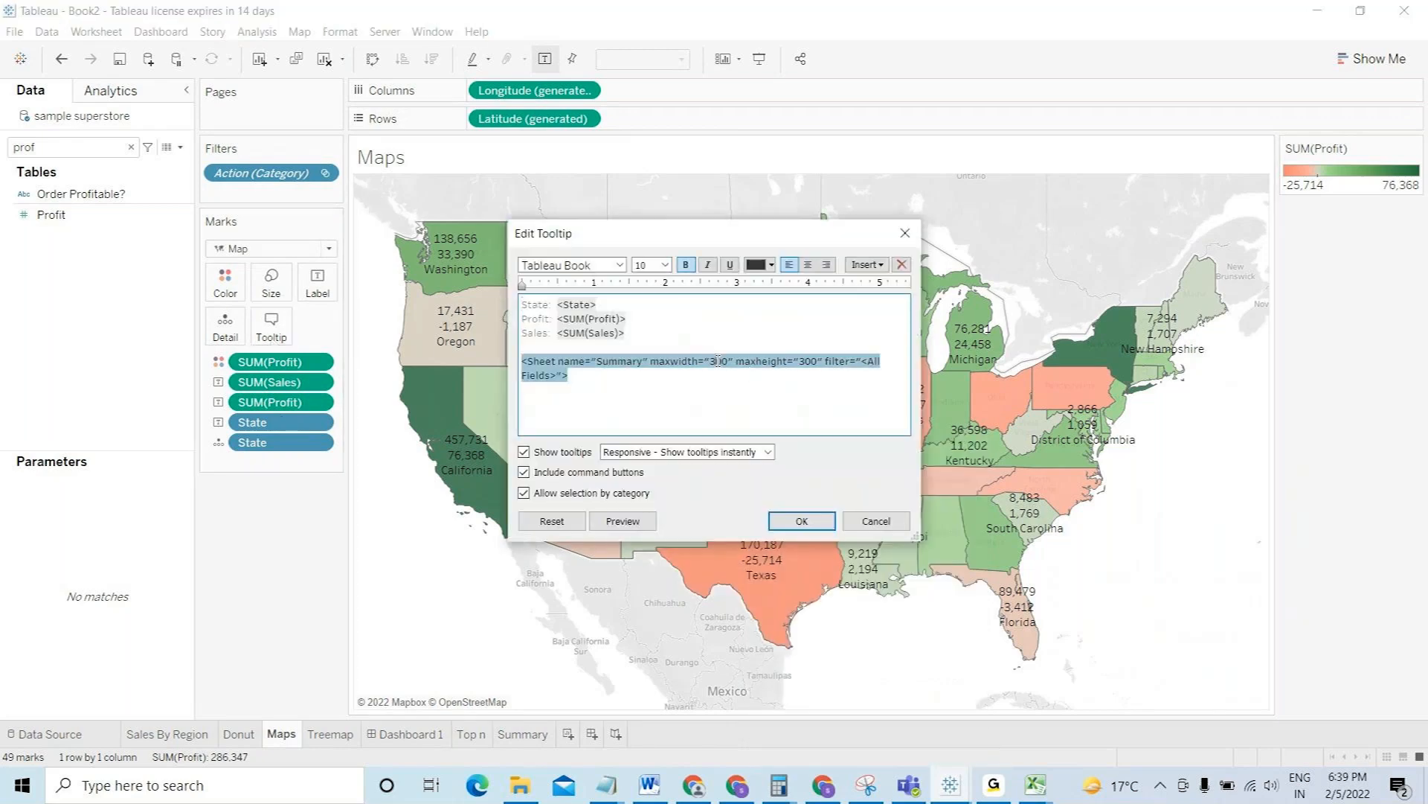
key(BackSpace)
text(9)
click(802, 520)
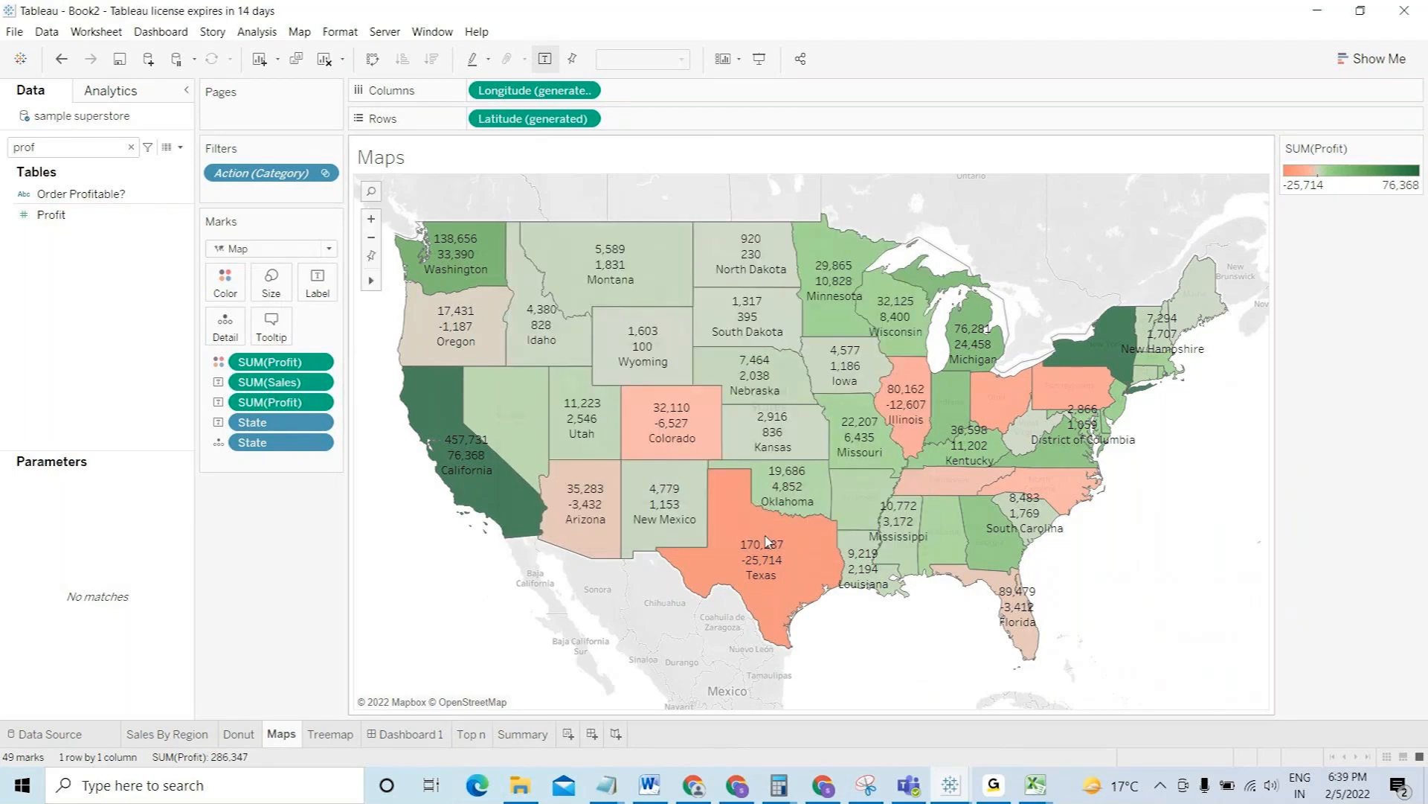
mouse_move(756, 551)
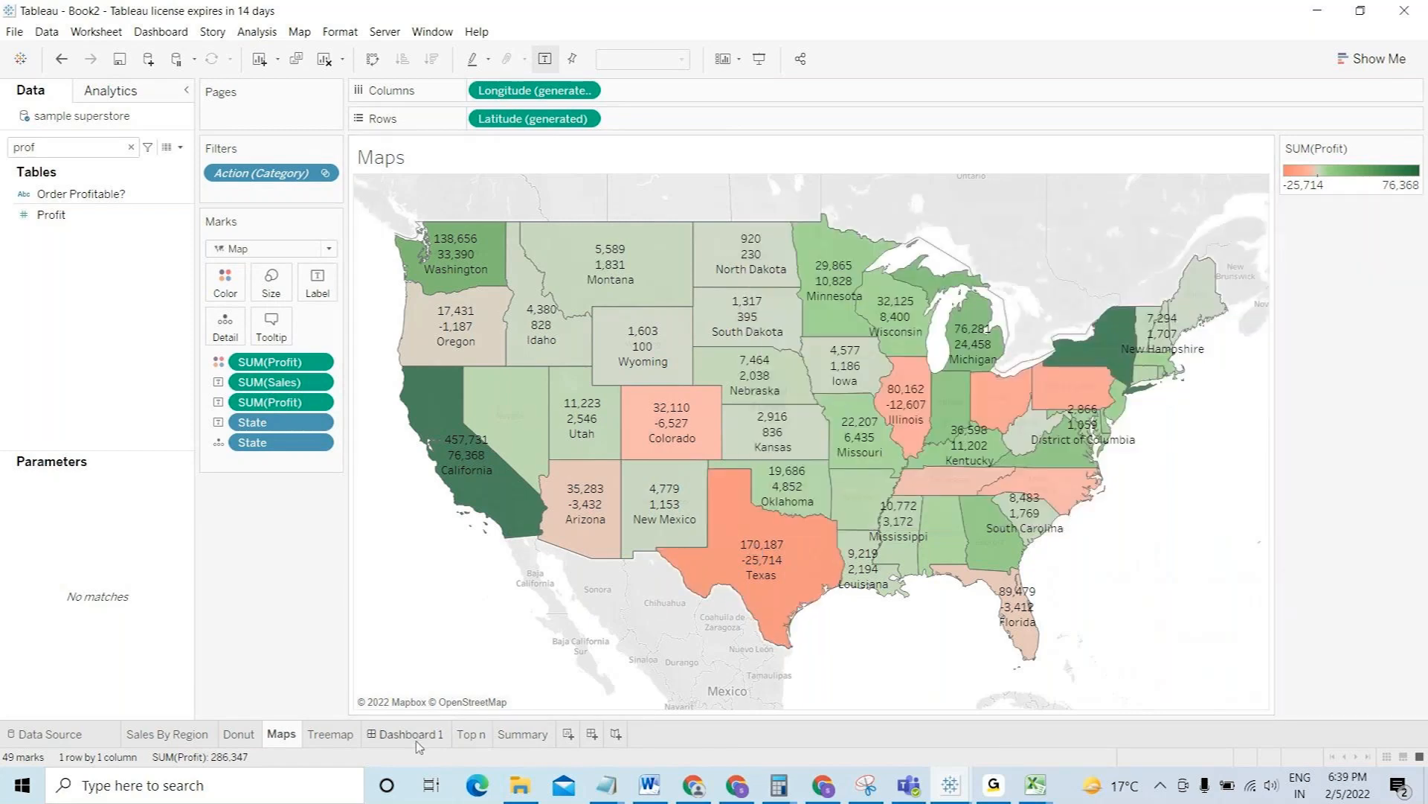
click(407, 734)
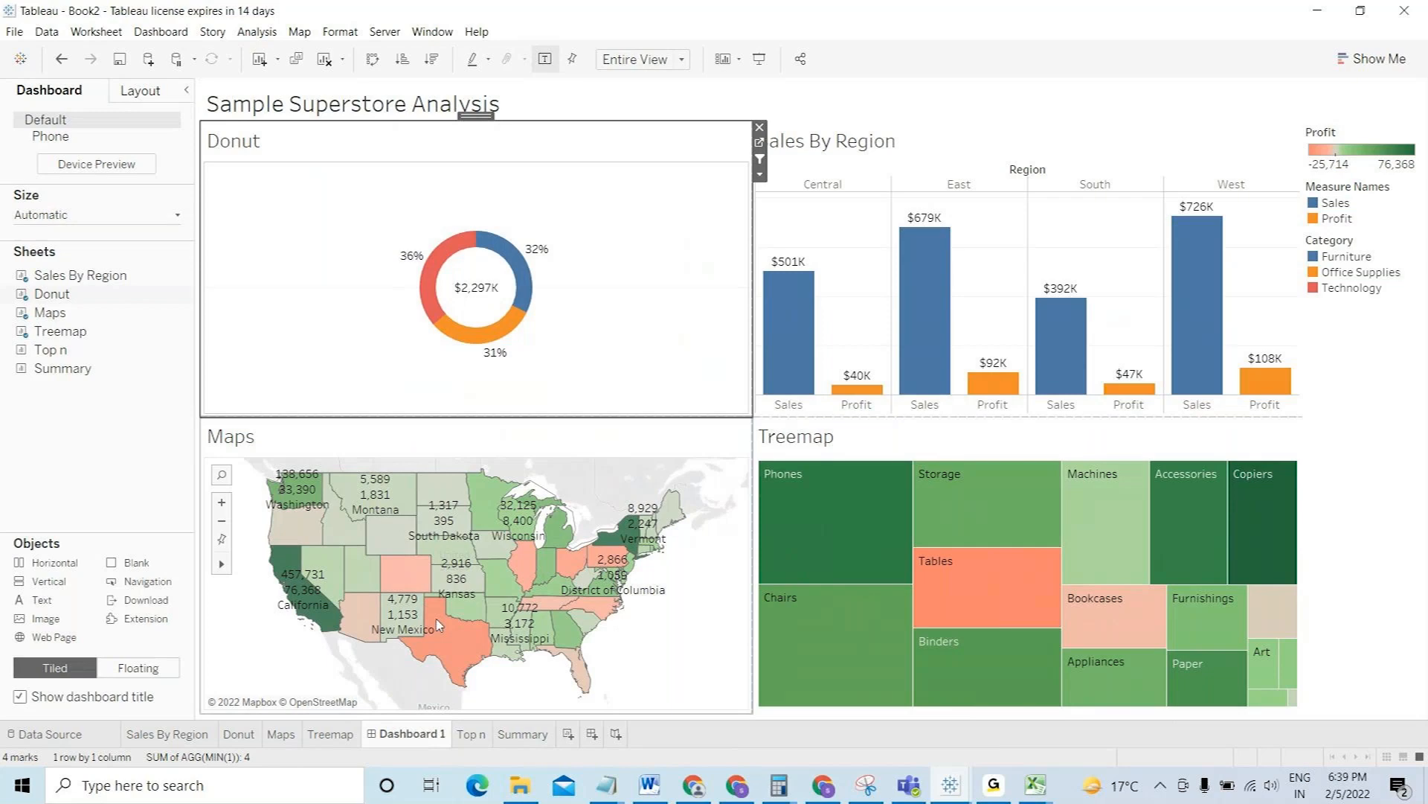
- Show the Maps view's State filter on the dashboard
mouse_move(439, 627)
click(760, 174)
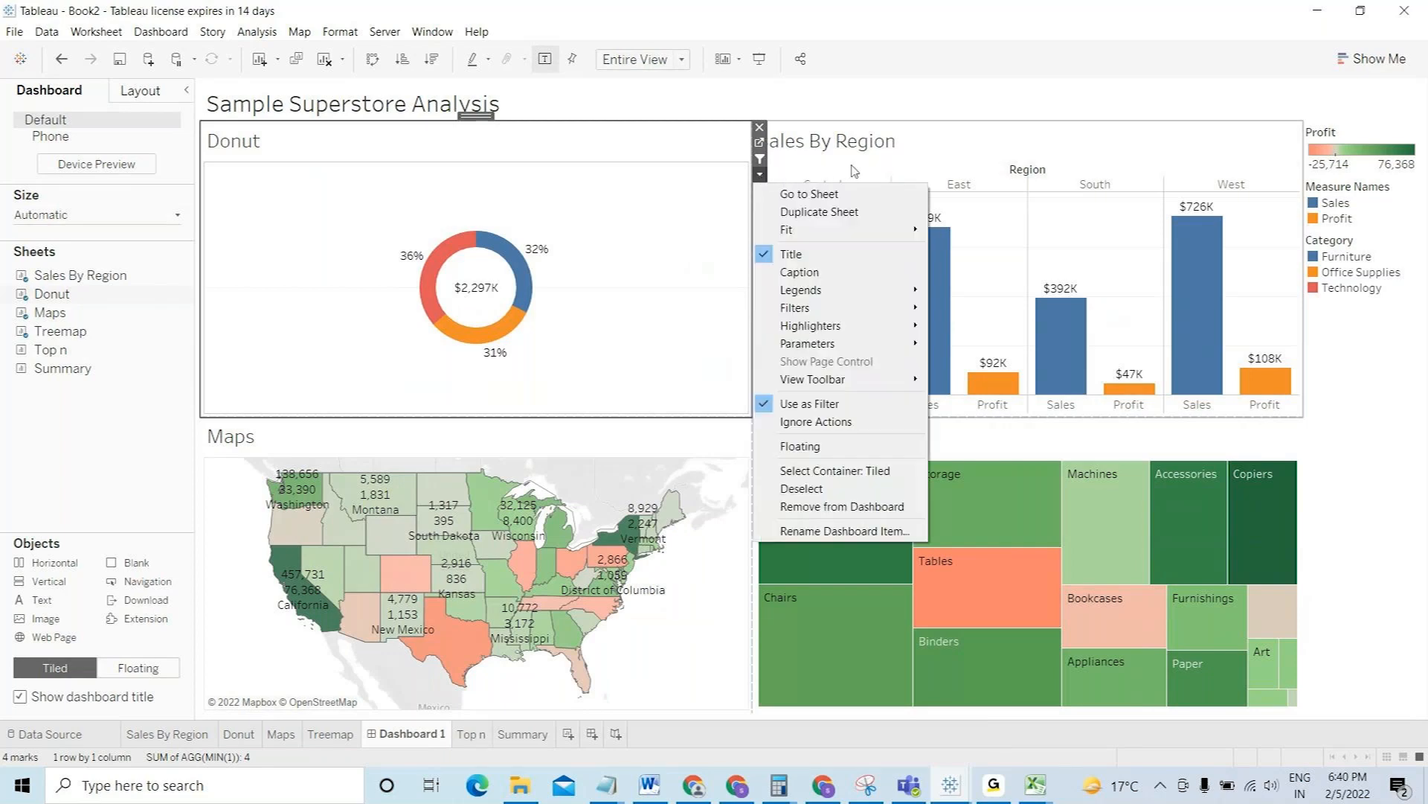
click(668, 434)
click(668, 435)
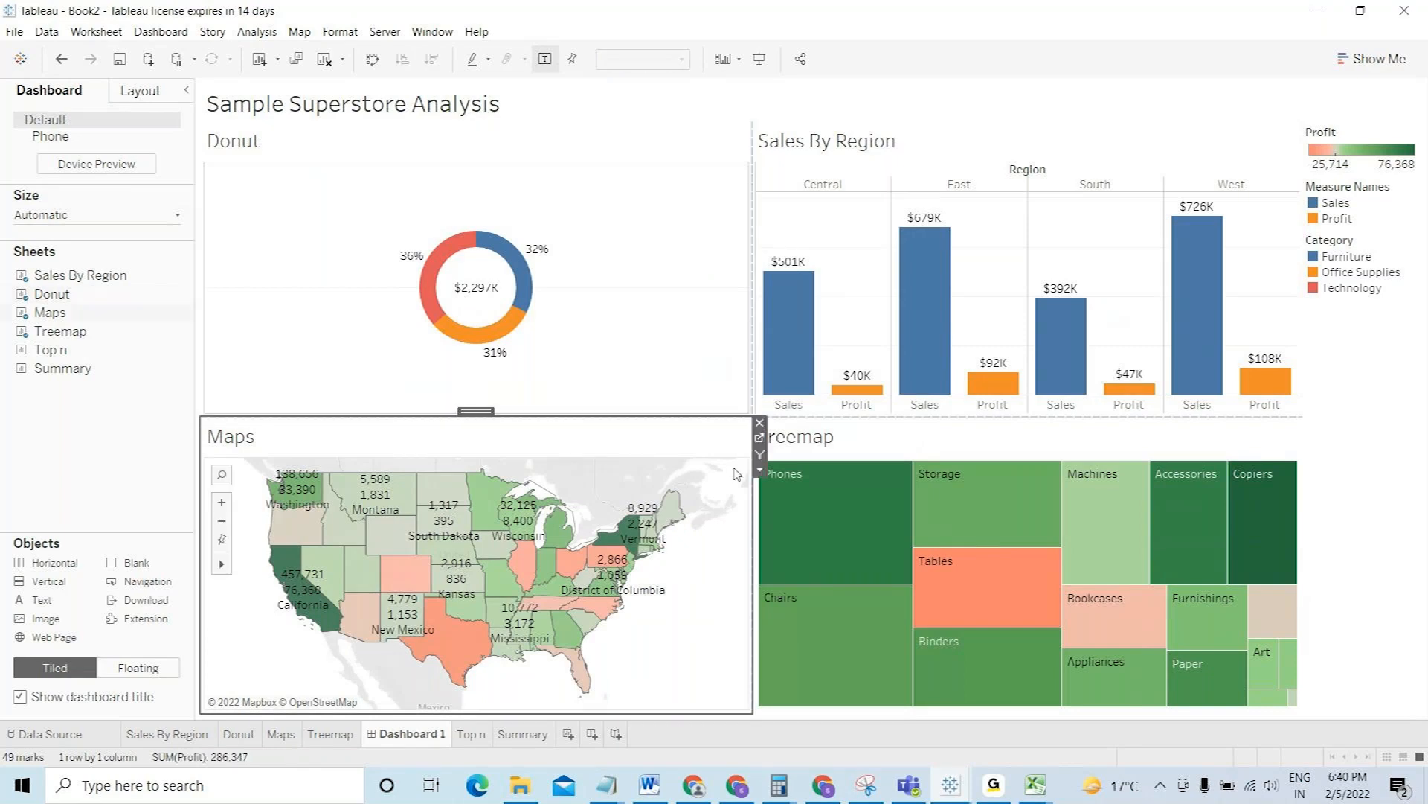
click(758, 471)
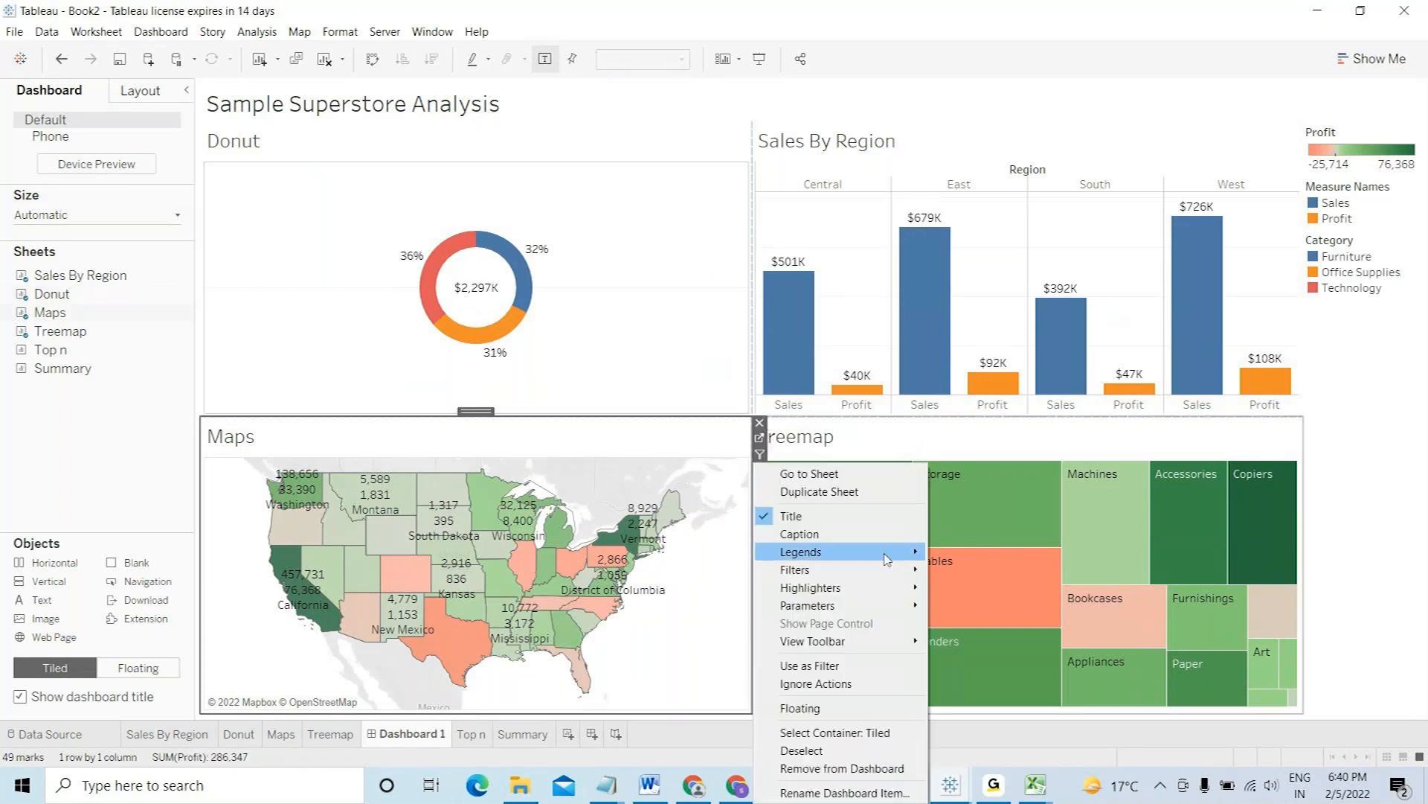
mouse_move(920, 570)
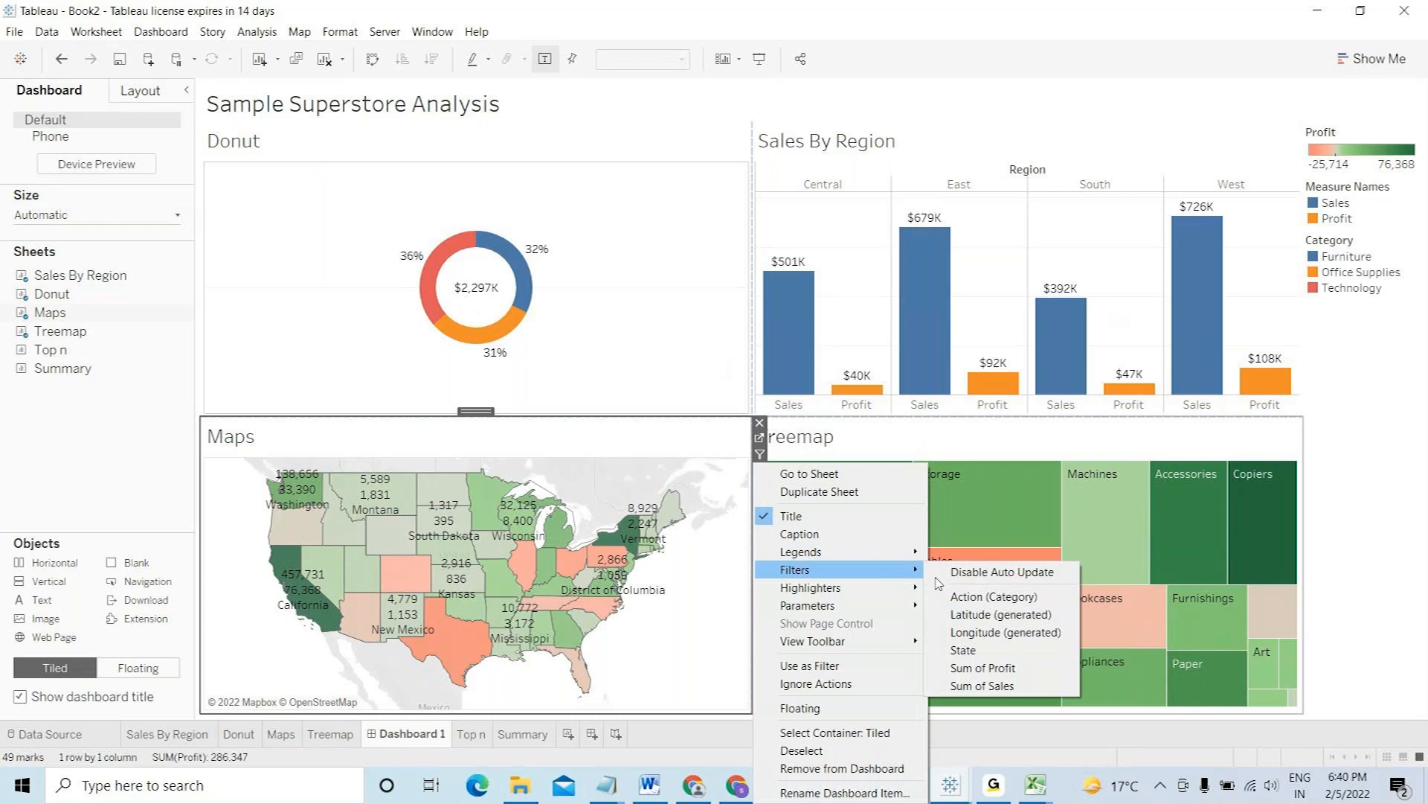
click(963, 650)
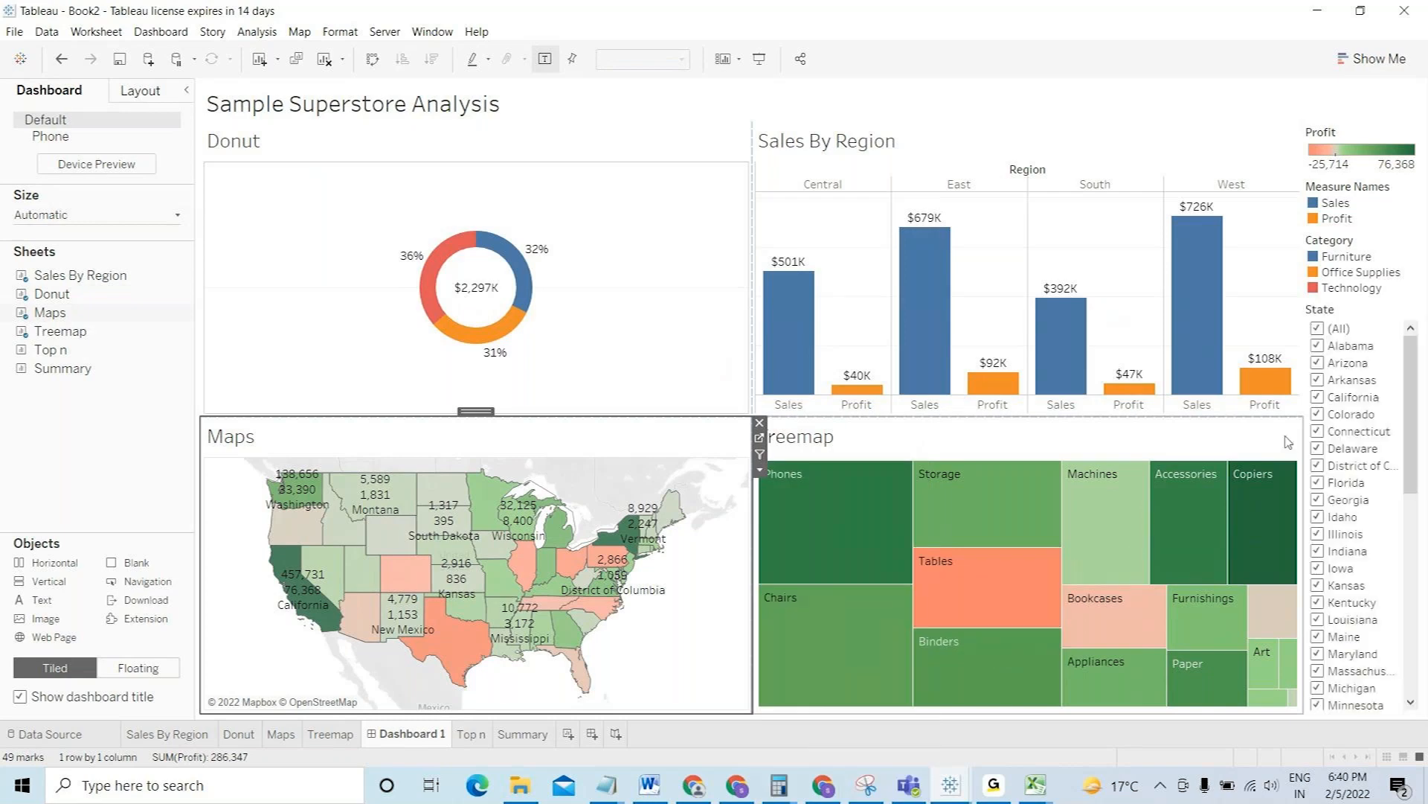
- Test the State filter by unchecking Alabama through Colorado, then recheck (All)
click(1329, 346)
click(1318, 363)
click(1317, 380)
click(1318, 398)
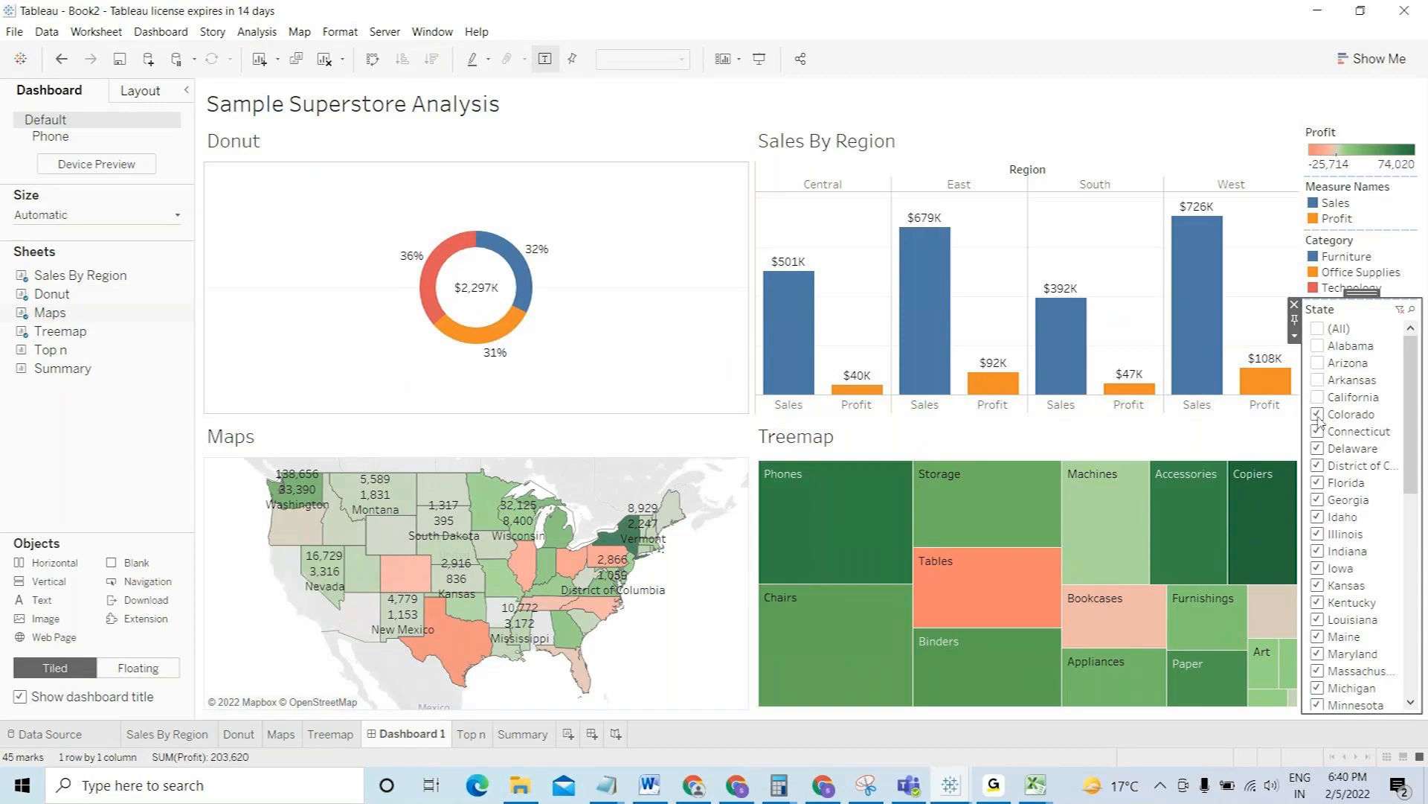
click(1317, 415)
click(1319, 332)
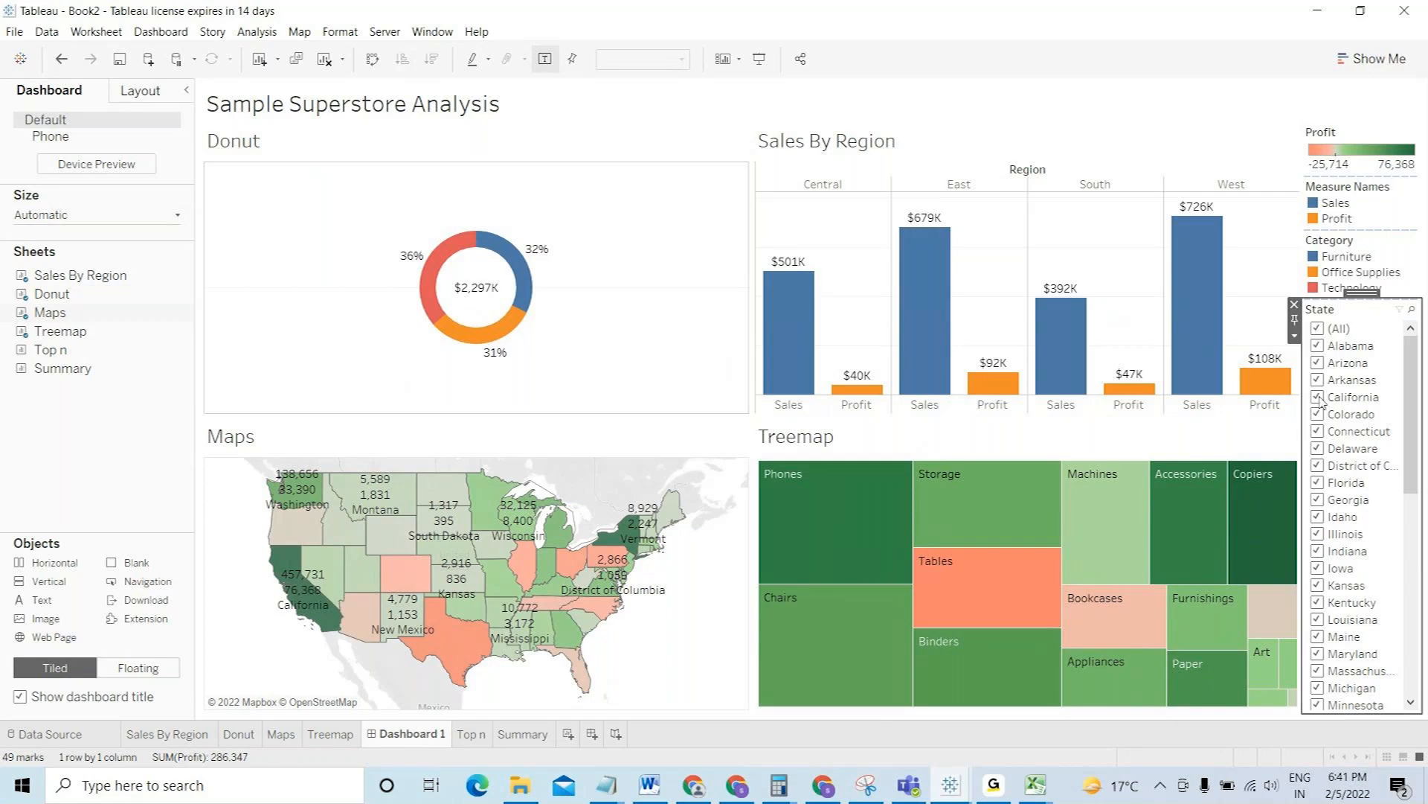
- Apply the State filter to all worksheets using related data sources
right_click(1318, 325)
mouse_move(1309, 365)
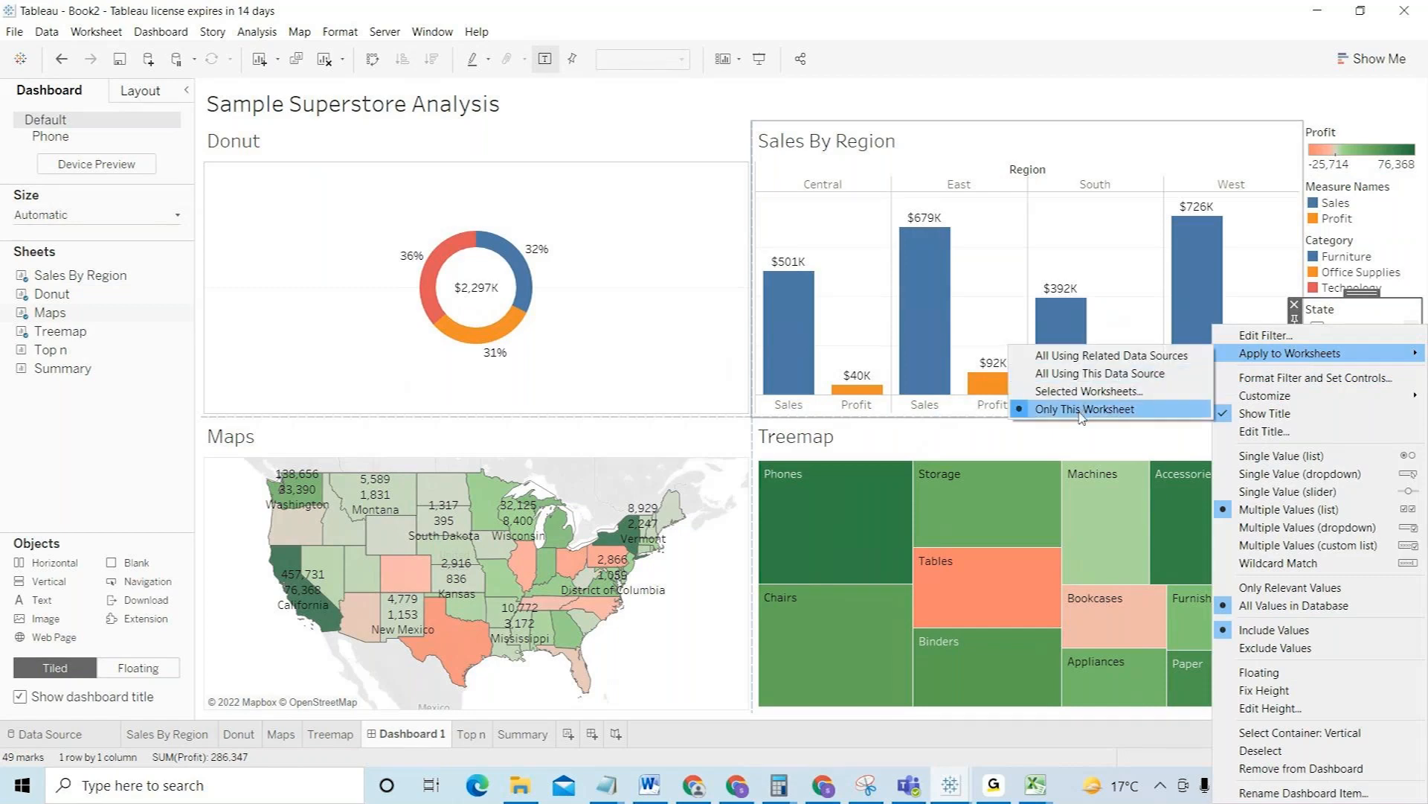
click(1080, 381)
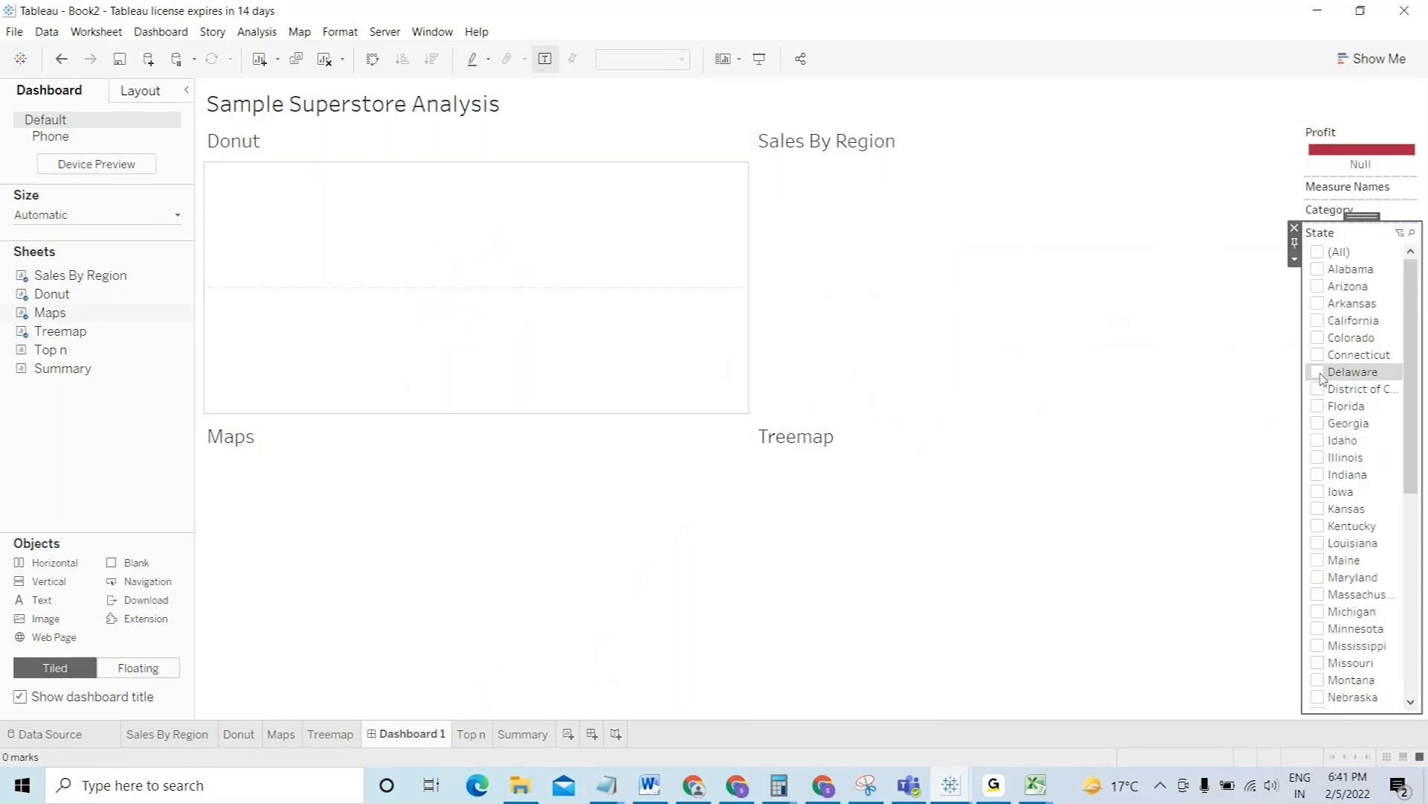
- Filter the dashboard to Delaware and District of Columbia only
click(1322, 376)
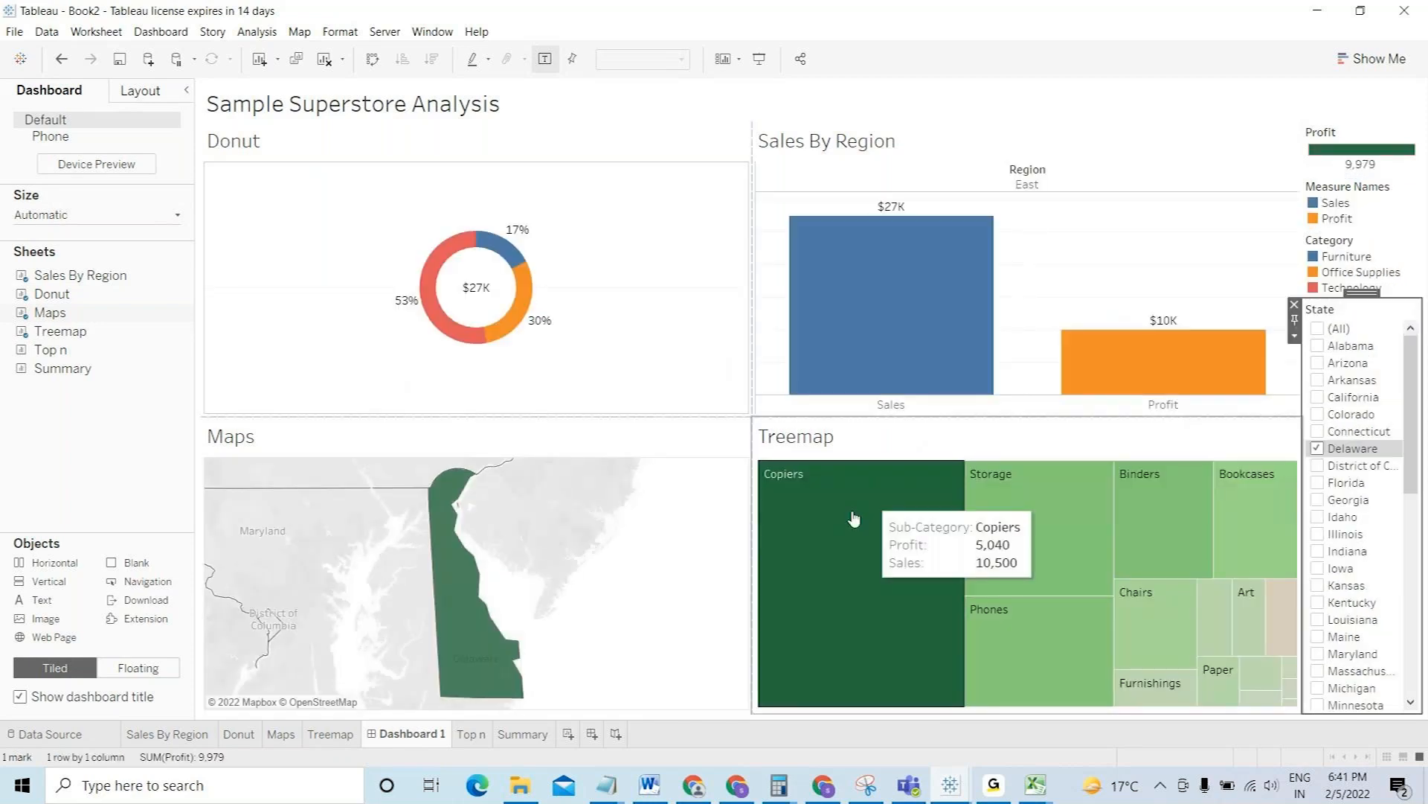
click(1318, 465)
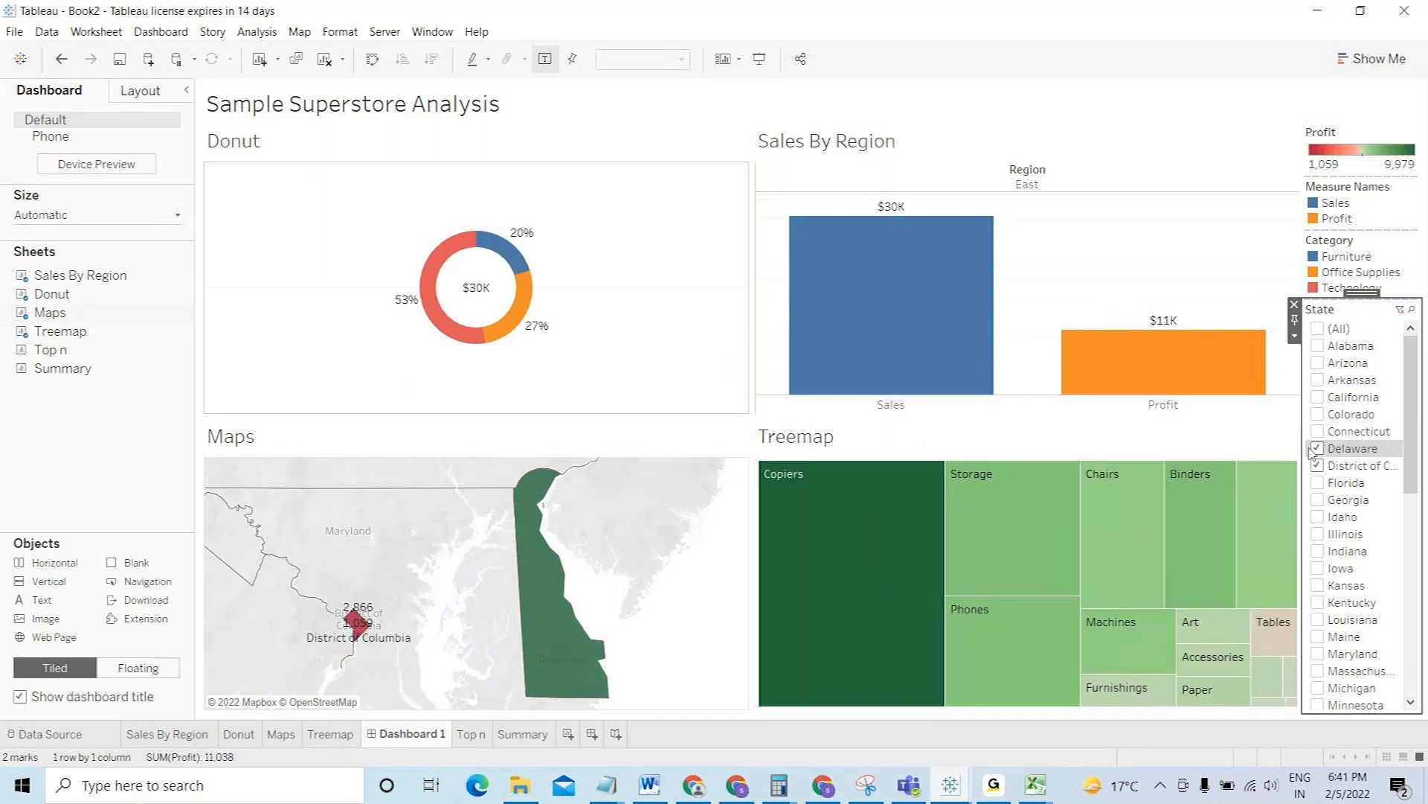
click(1295, 338)
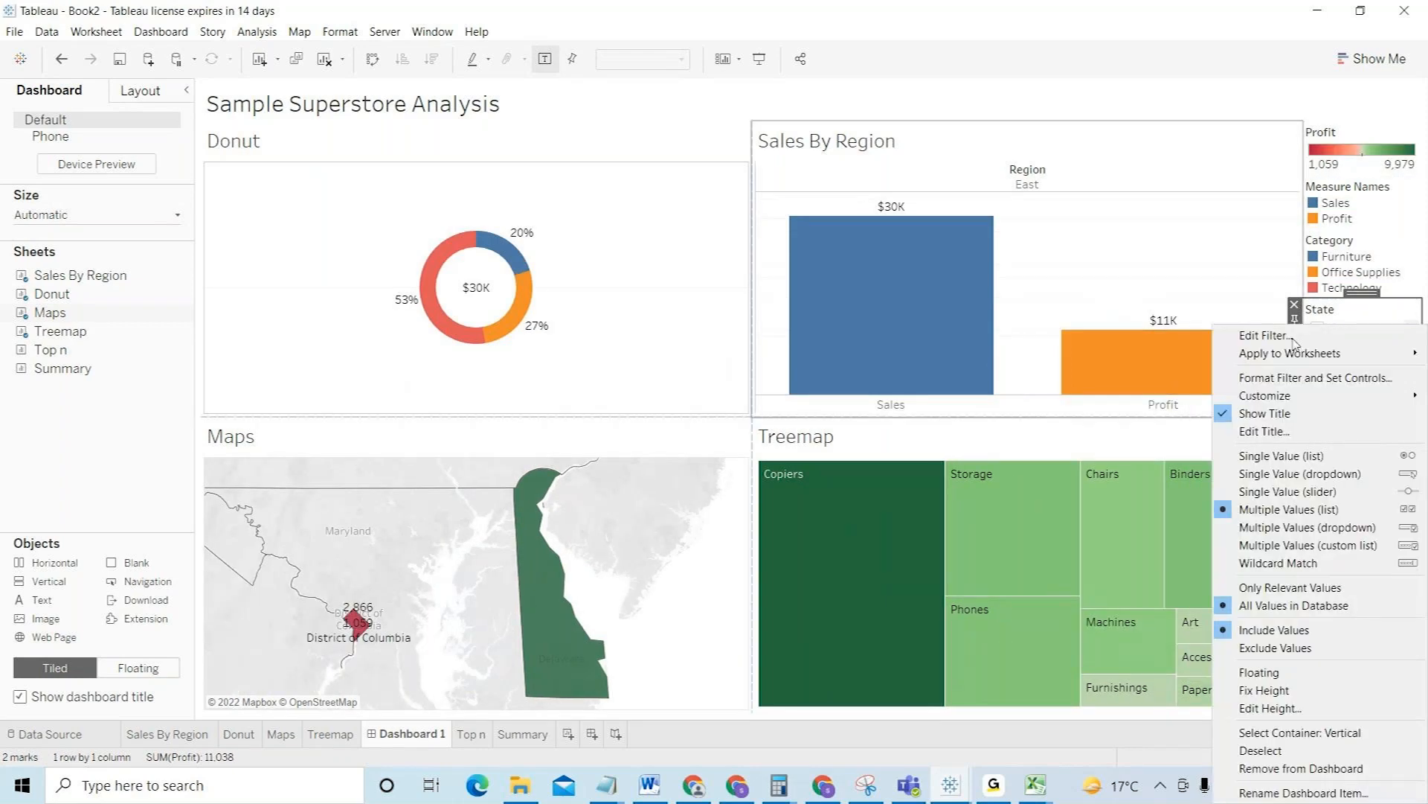
- Switch the State filter's display to a Multiple Values (dropdown) control
click(1293, 339)
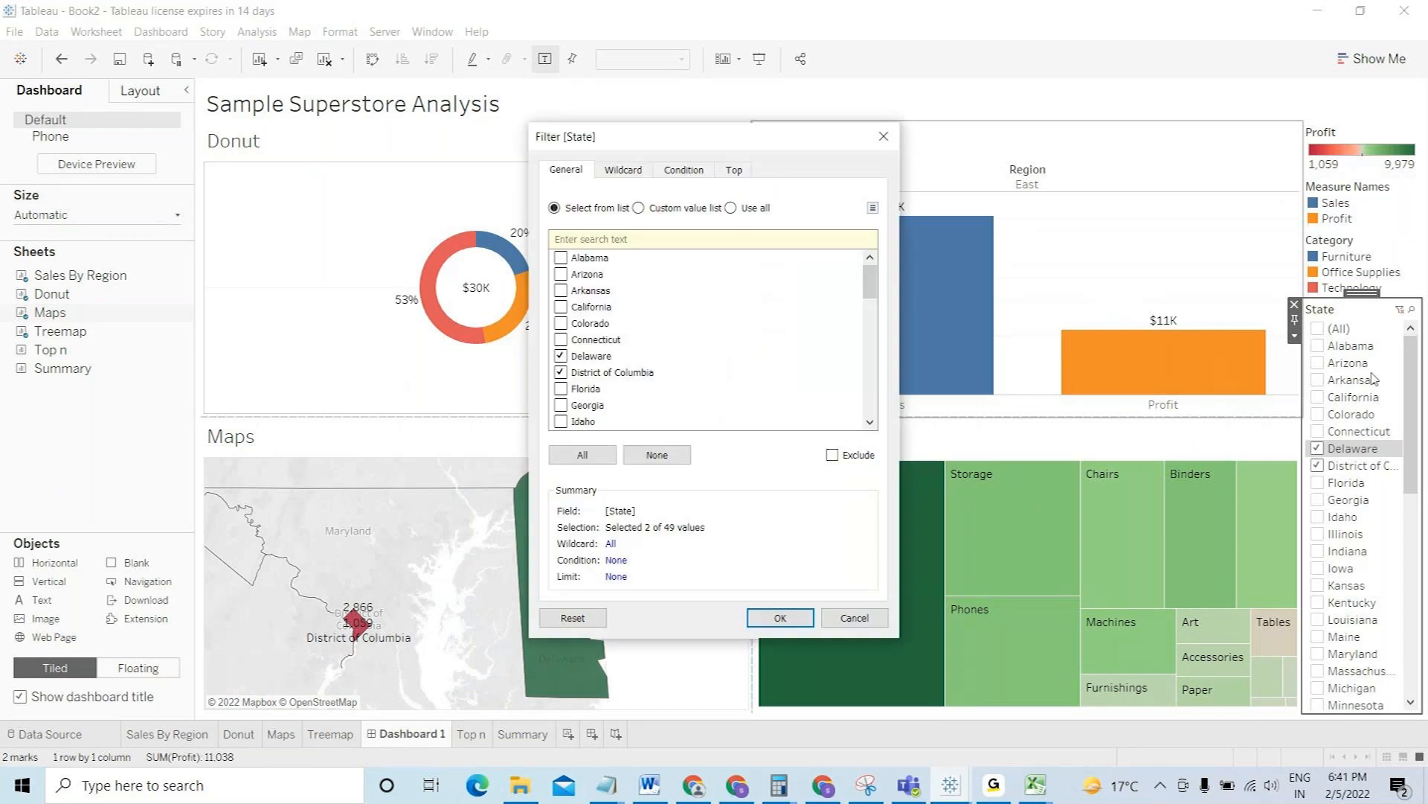
click(884, 136)
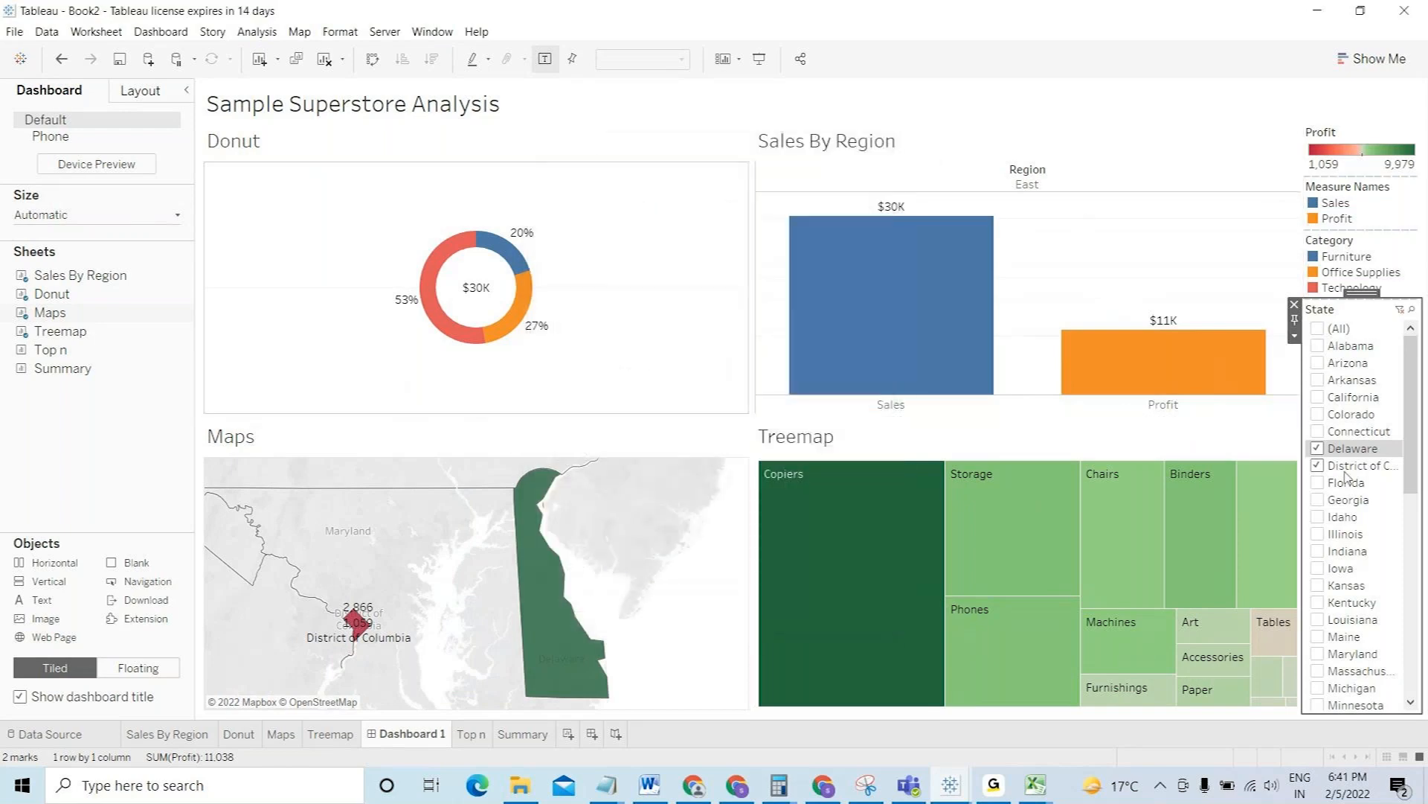
click(1295, 336)
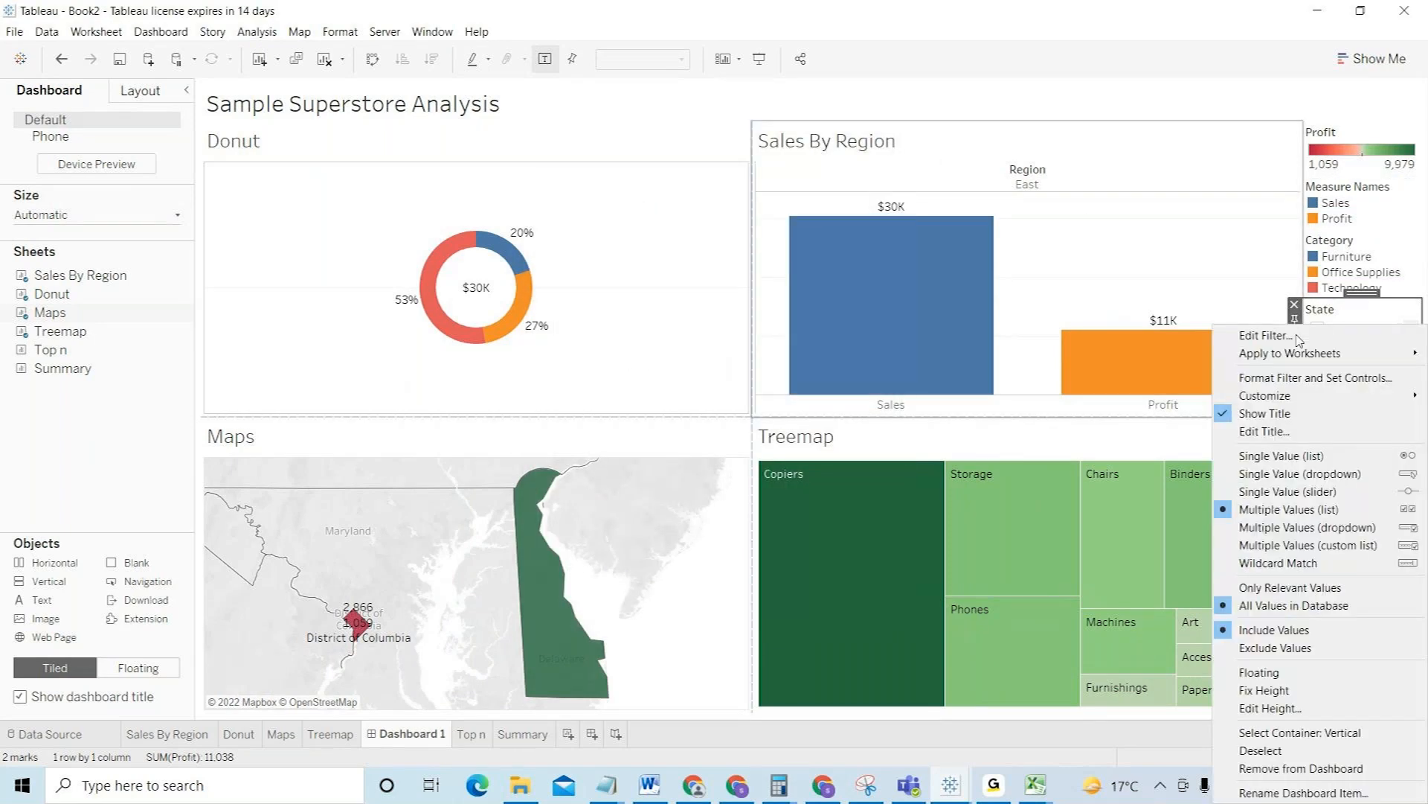
click(1307, 527)
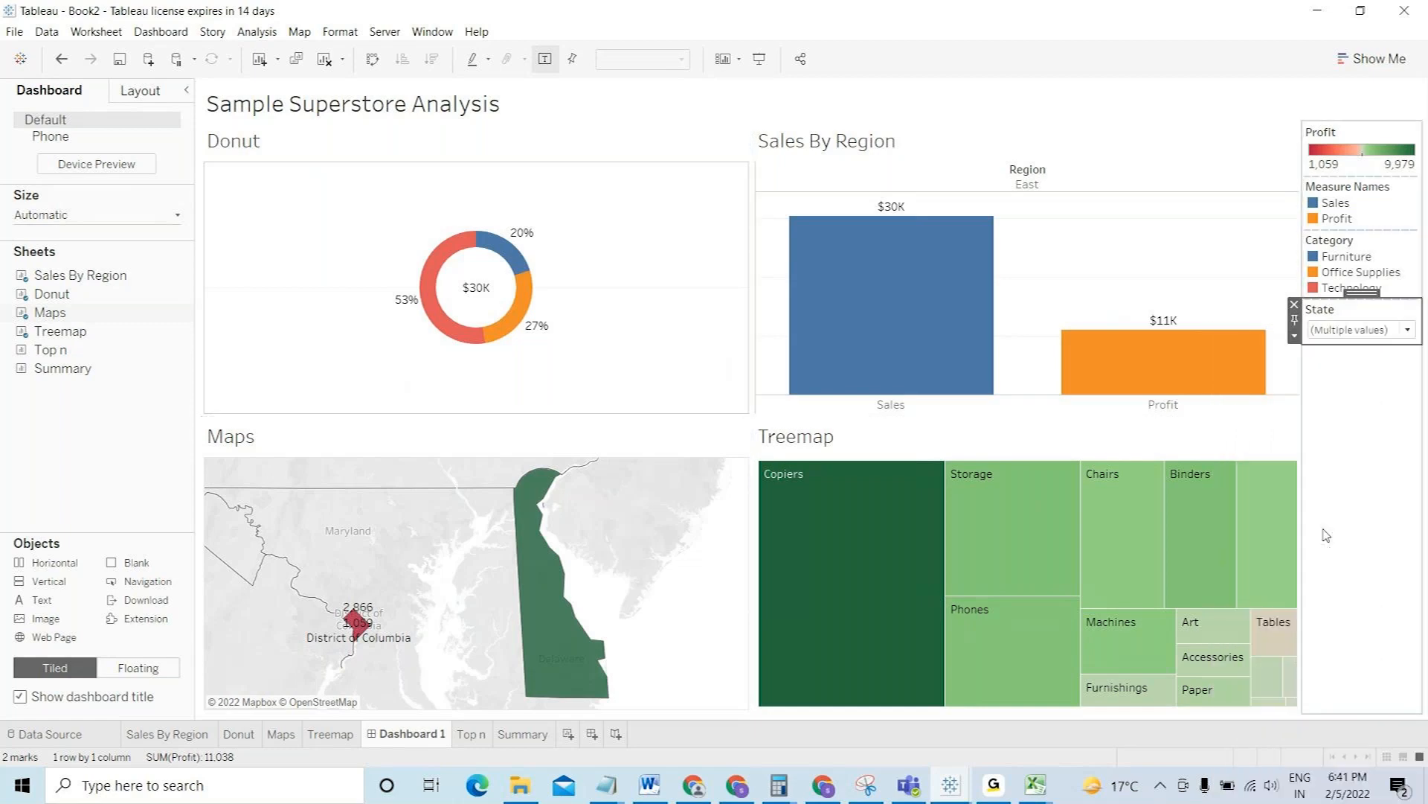
- Tick California, Colorado and Arizona in the State dropdown, then clear it back to (All)
click(1359, 335)
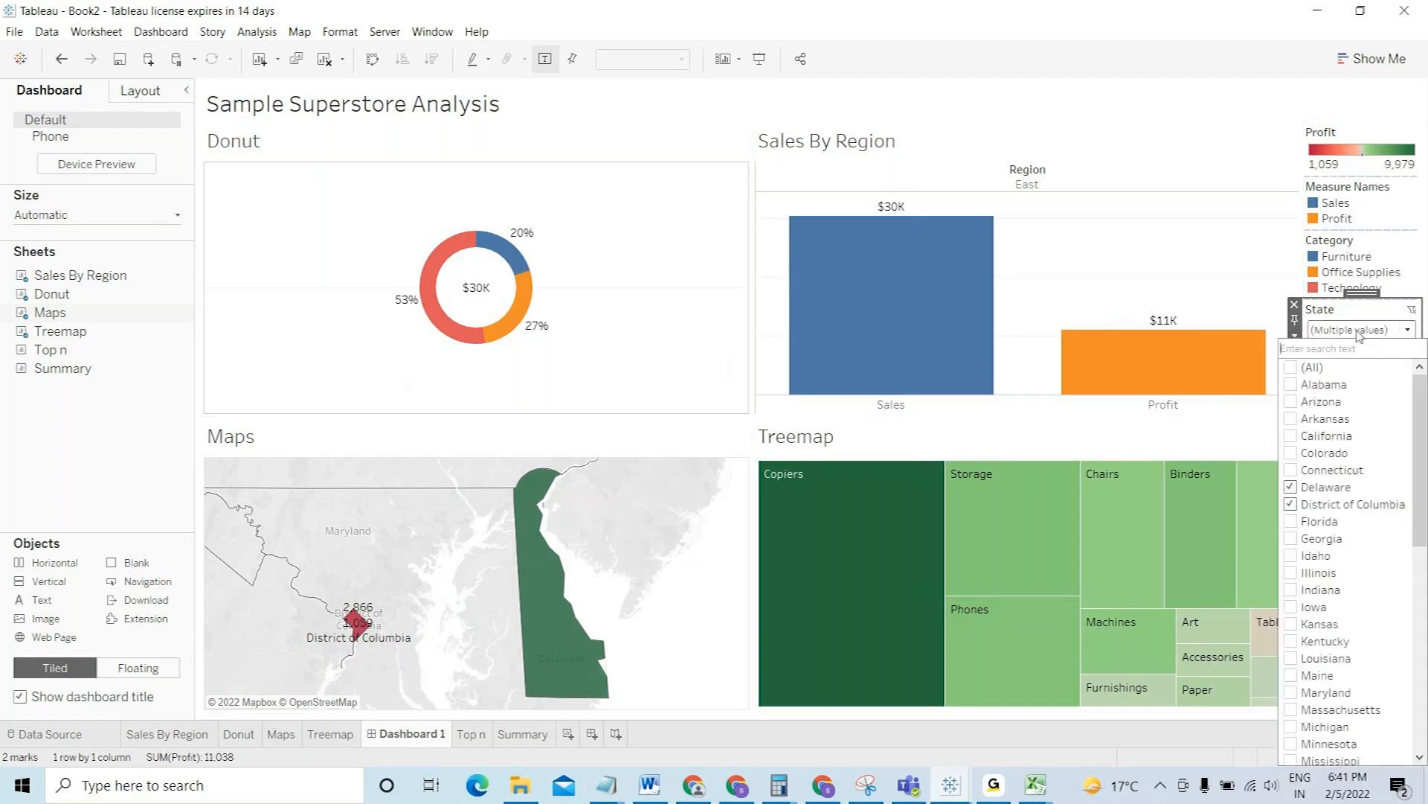
click(1291, 436)
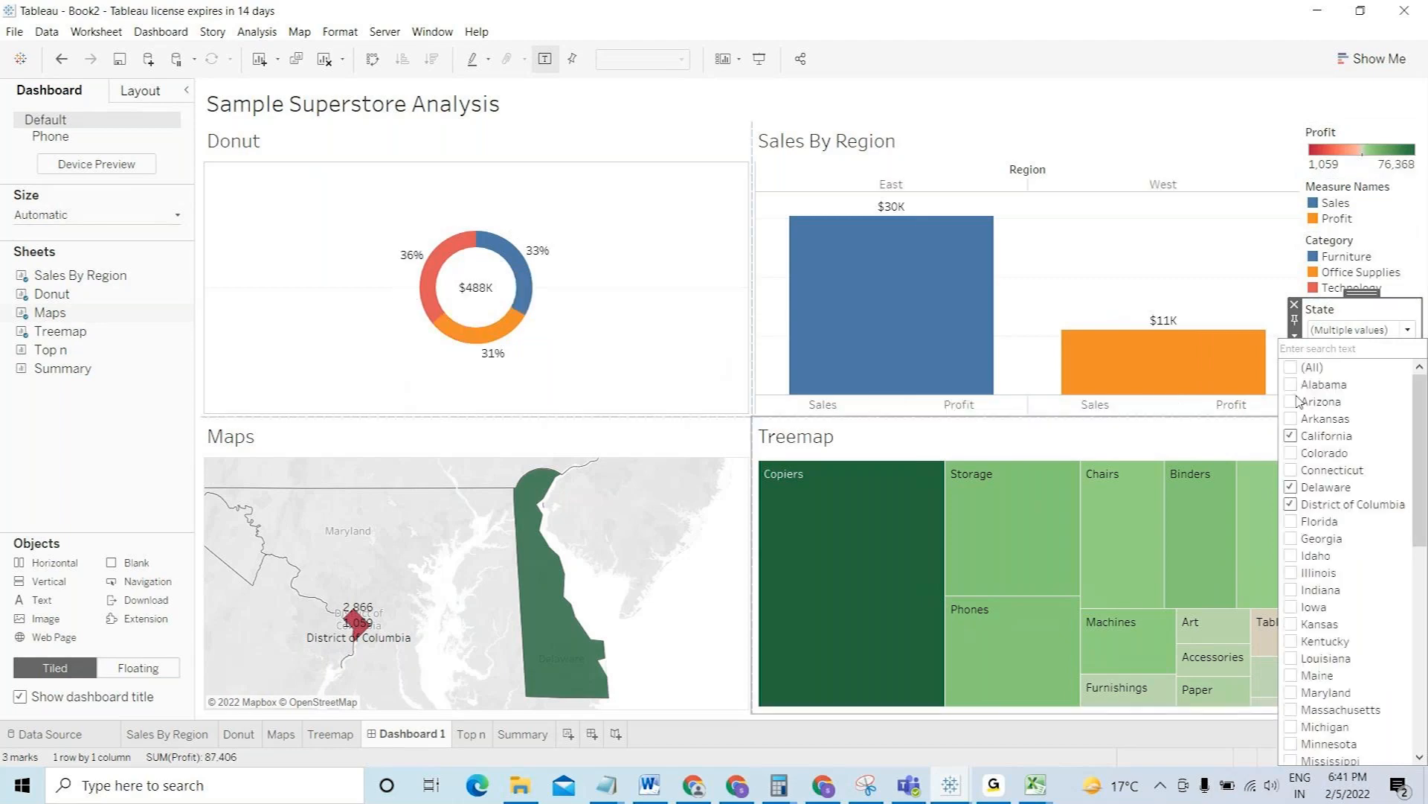
click(1291, 452)
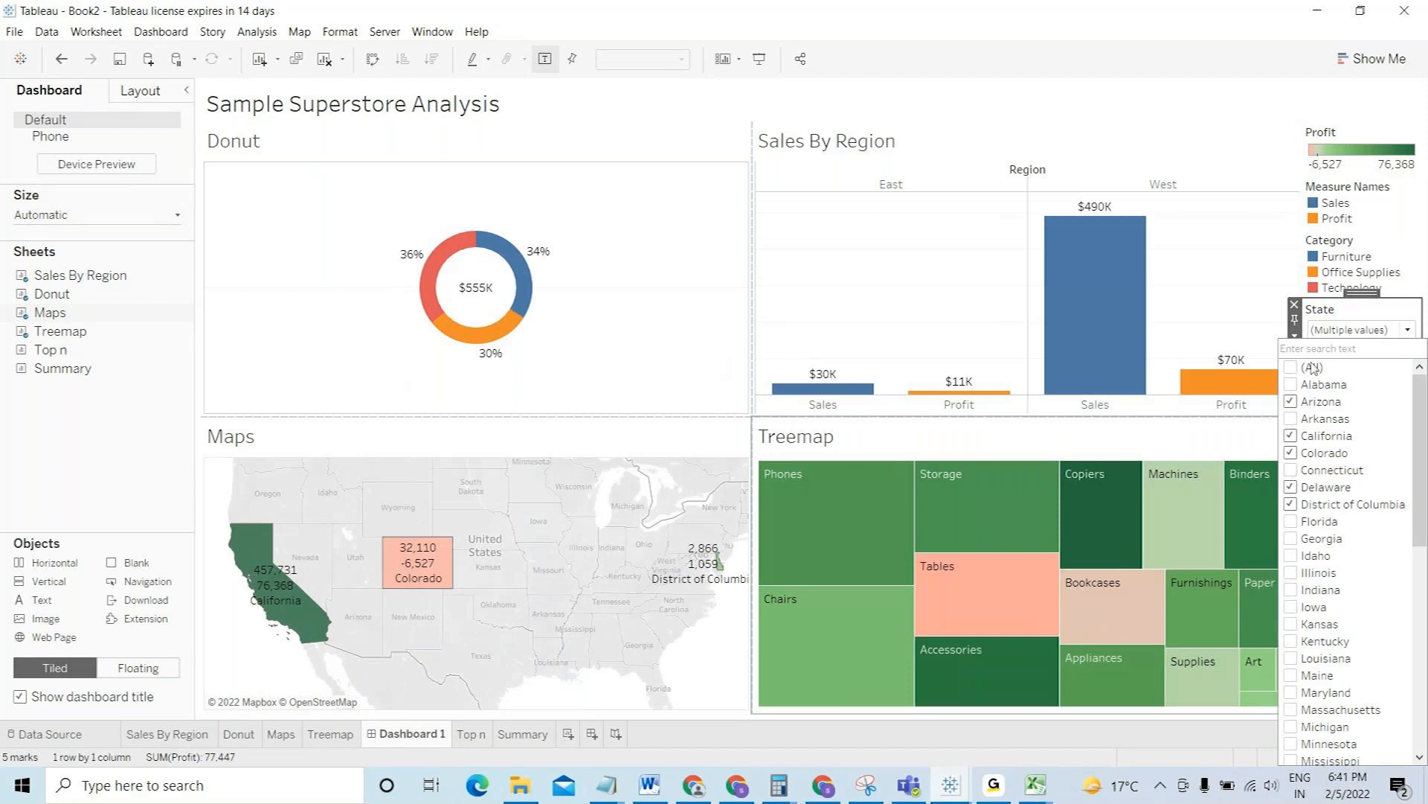
click(1407, 328)
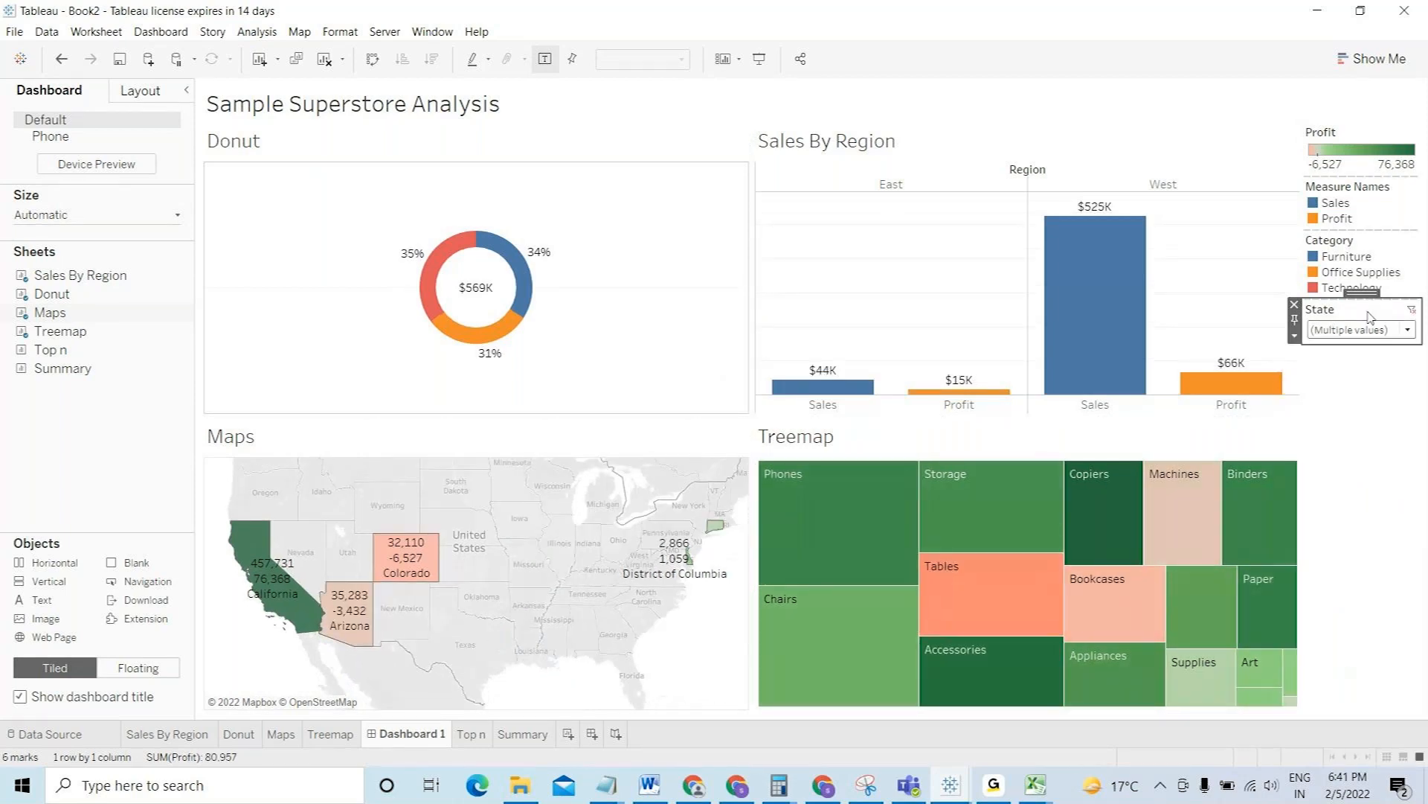
click(1412, 311)
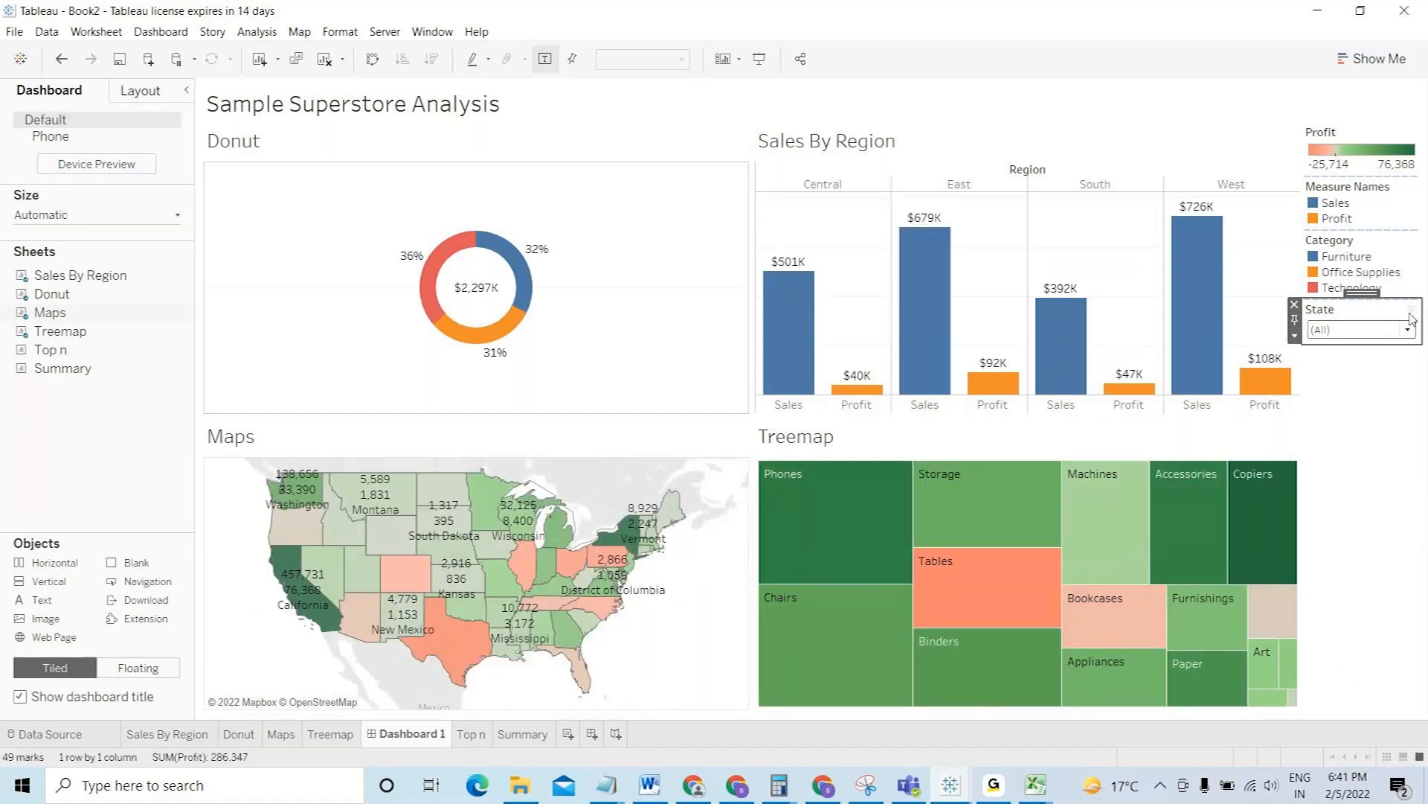